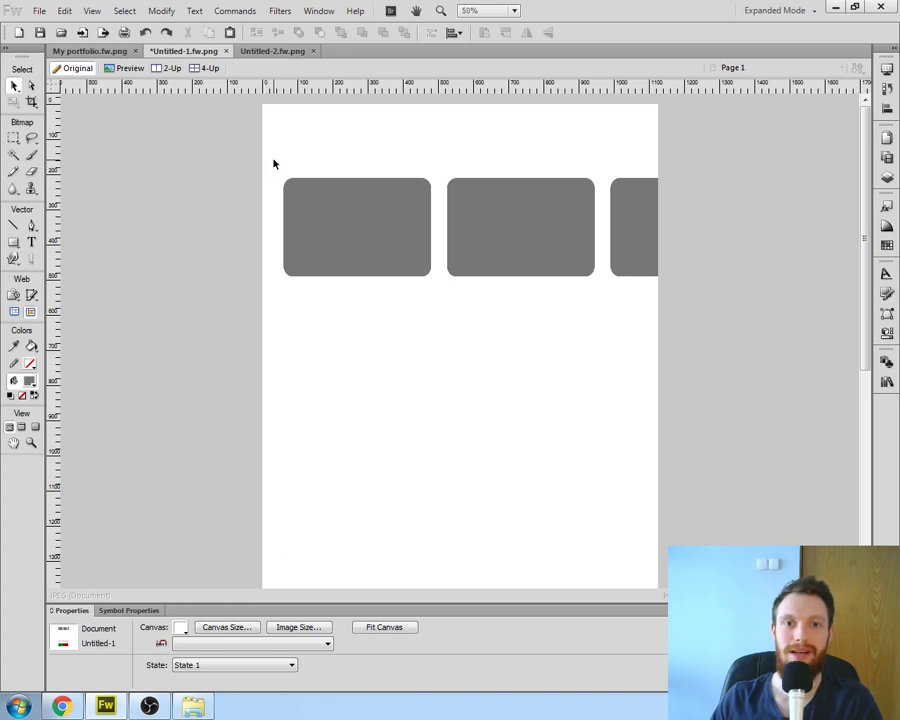
Step: Examine the Untitled-1 wireframe from the dark grey cards down to the light grey, green and red blocks
left_click_drag(282, 167, 607, 293)
left_click(600, 295)
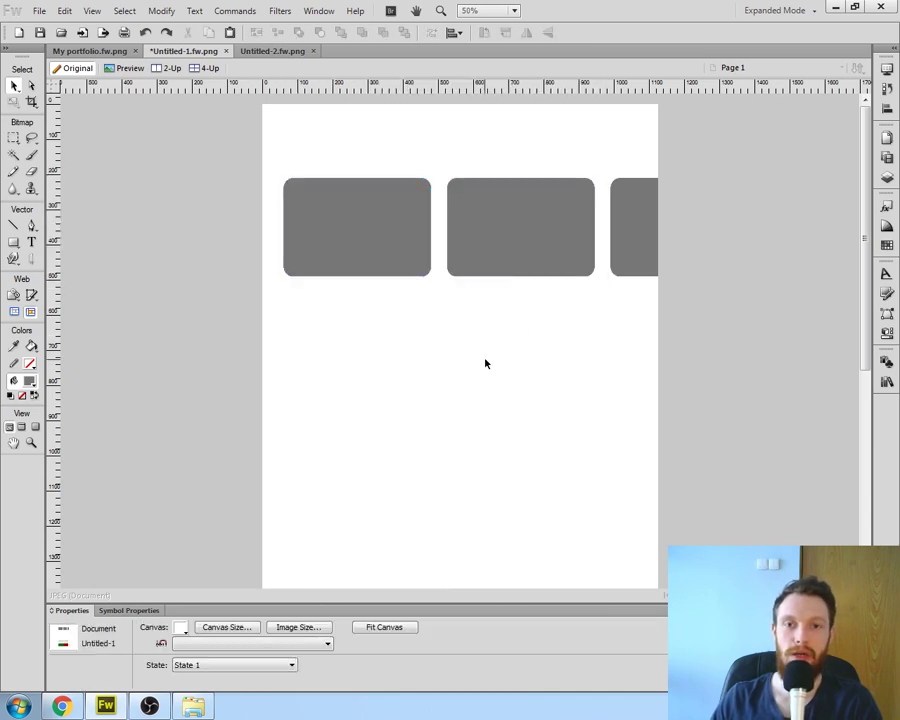
scroll(485, 363, "down", 2)
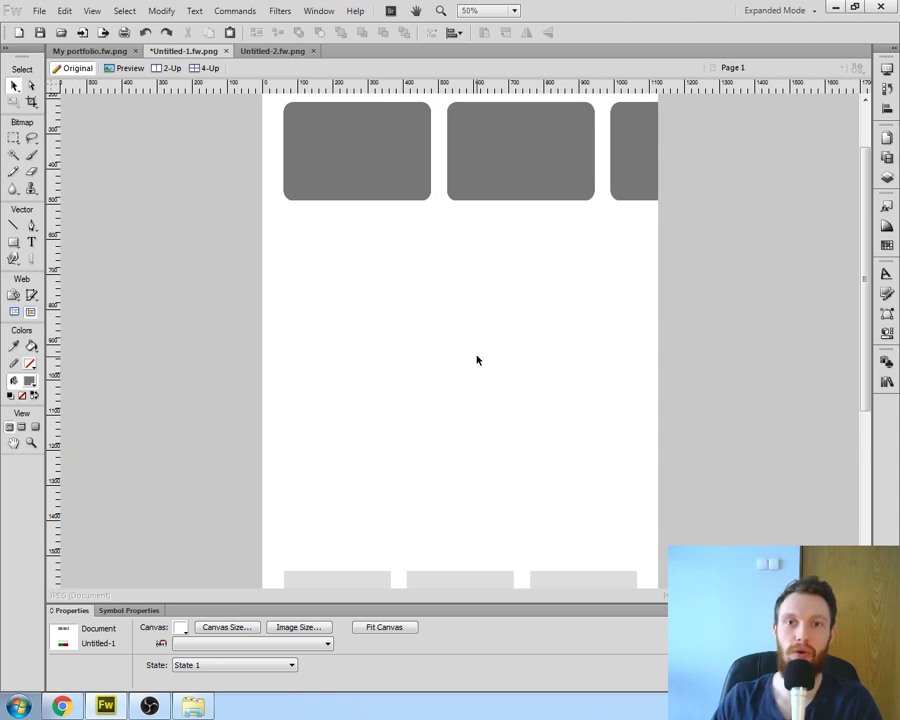
scroll(477, 360, "down", 1)
left_click_drag(297, 258, 626, 470)
scroll(517, 463, "down", 5)
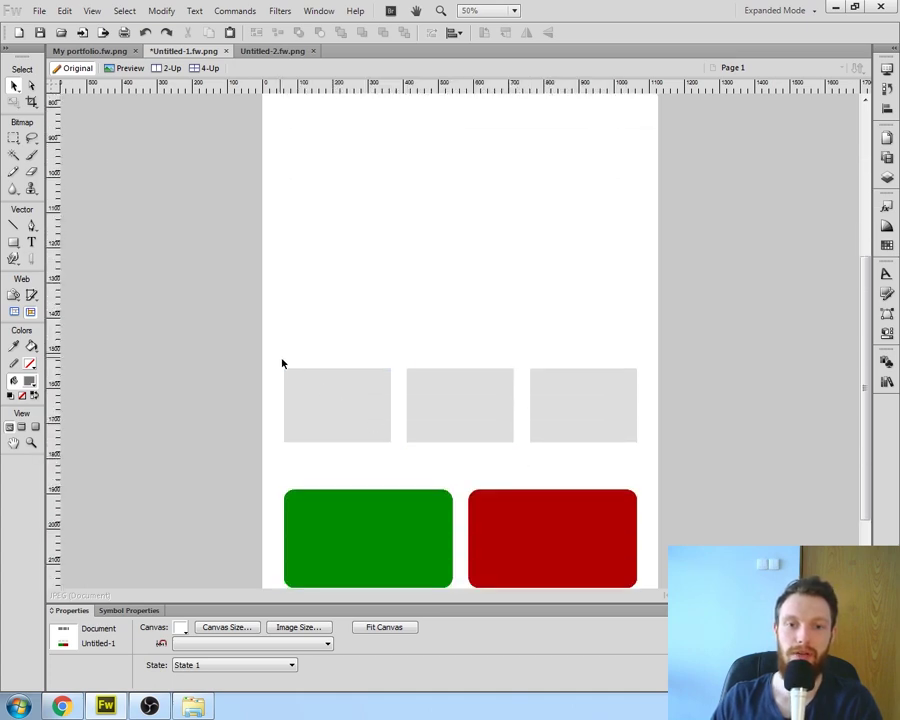
left_click_drag(272, 356, 649, 511)
scroll(619, 488, "down", 2)
left_click(652, 509)
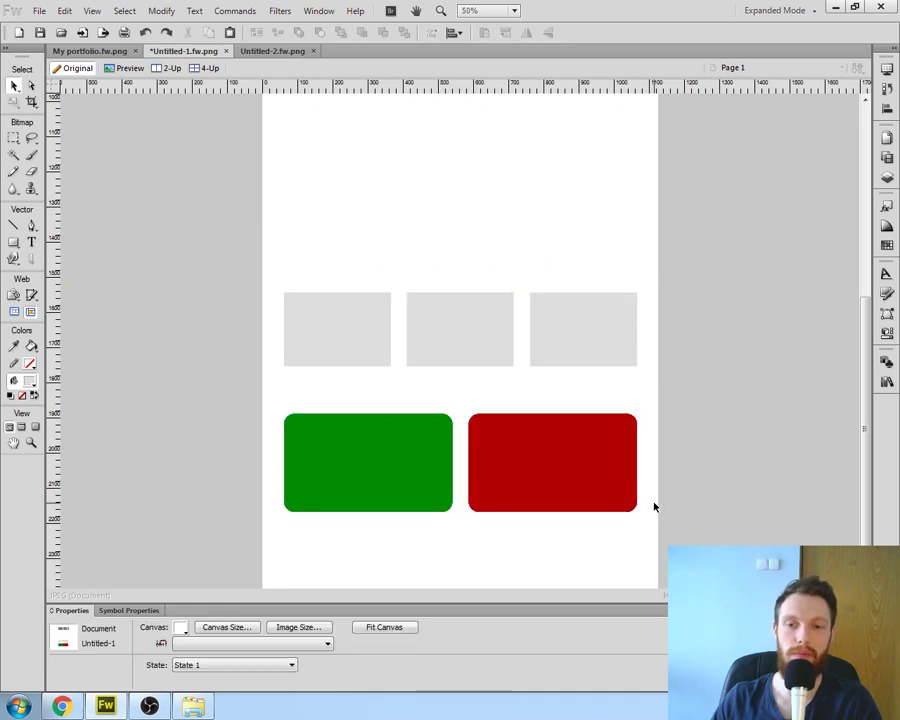
Step: Inspect the green and red buttons and the three light grey blocks near the wireframe's lower end
left_click(438, 474)
left_click(470, 466, "shift")
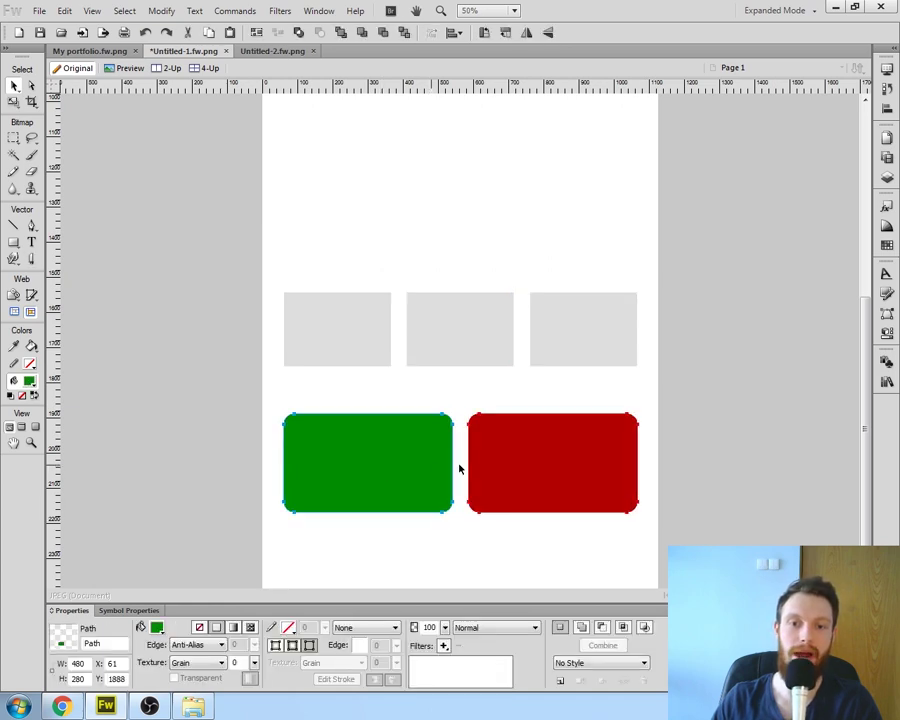
left_click(492, 466)
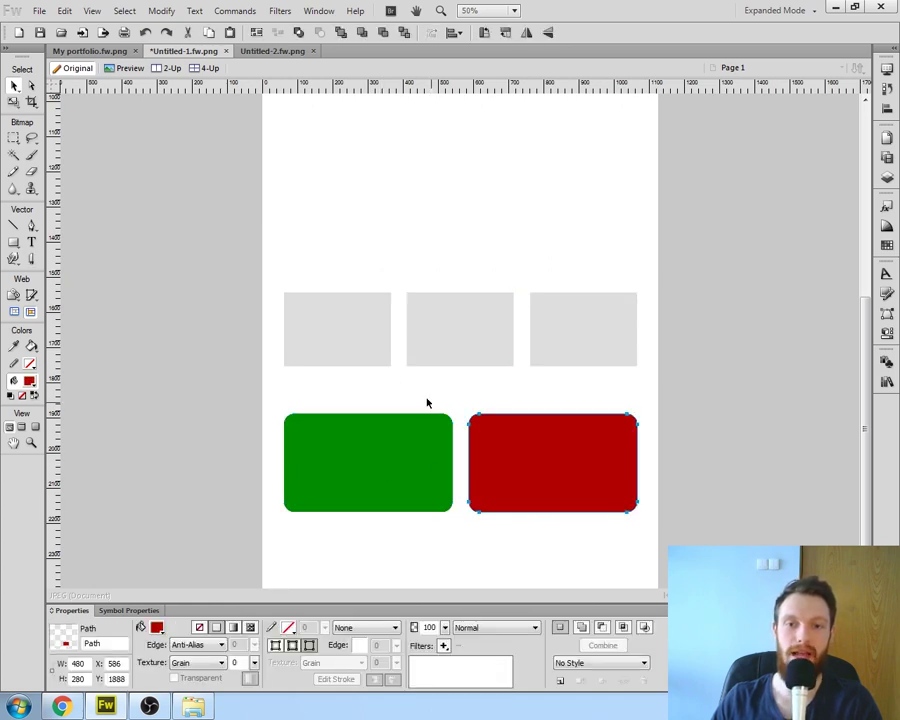
left_click(333, 337)
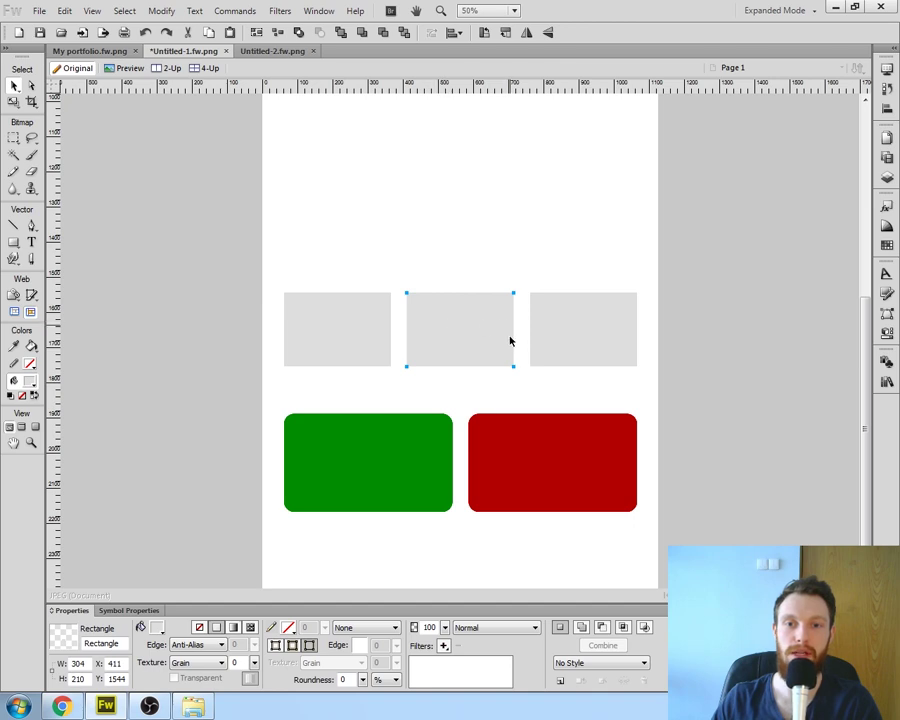
left_click(551, 332)
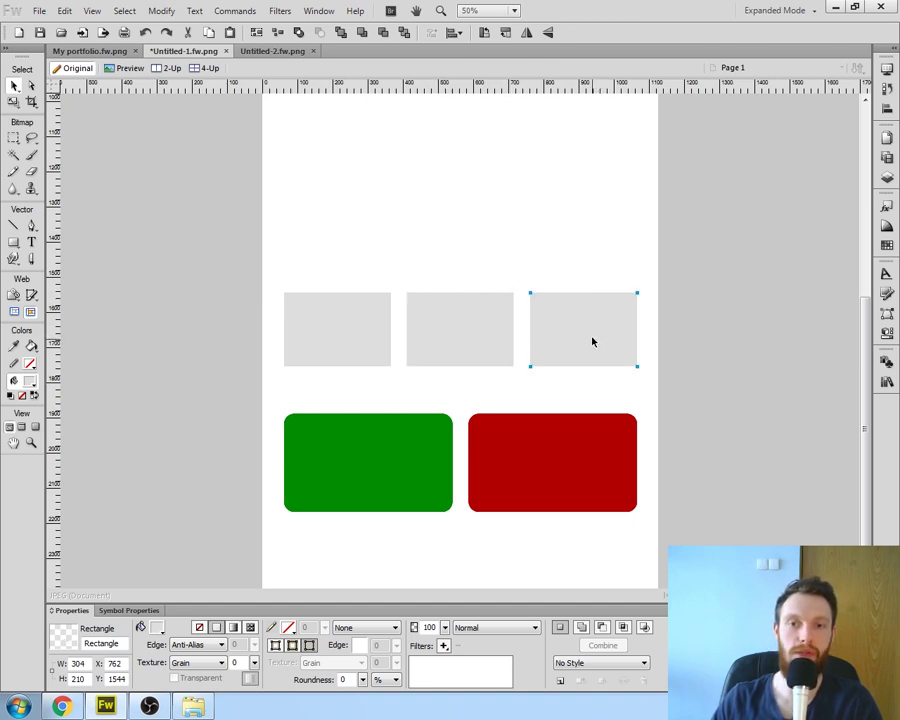
left_click(546, 255)
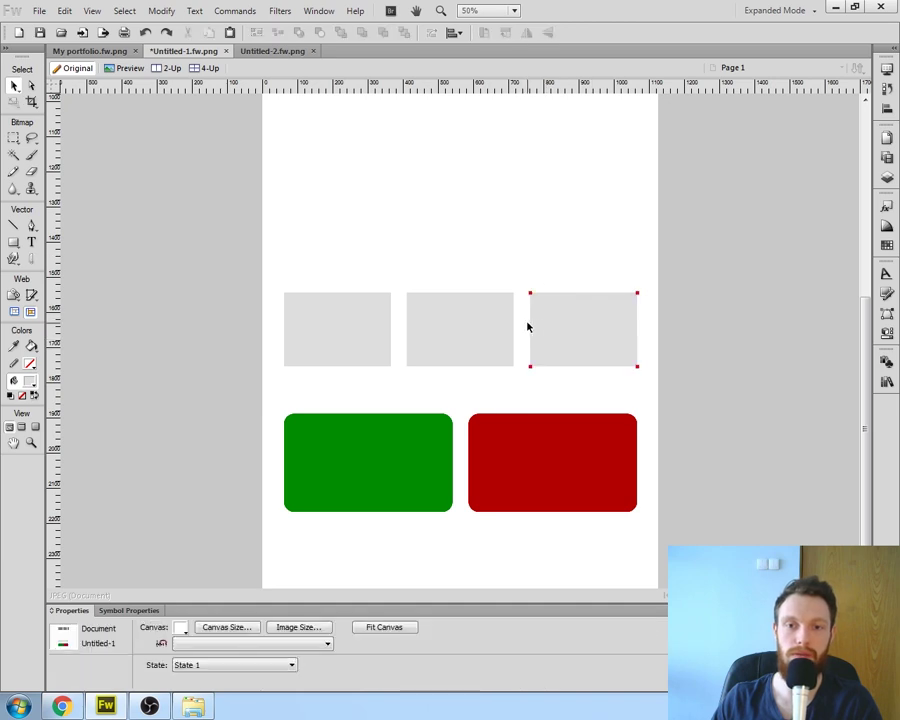
left_click(570, 326)
scroll(400, 392, "down", 1)
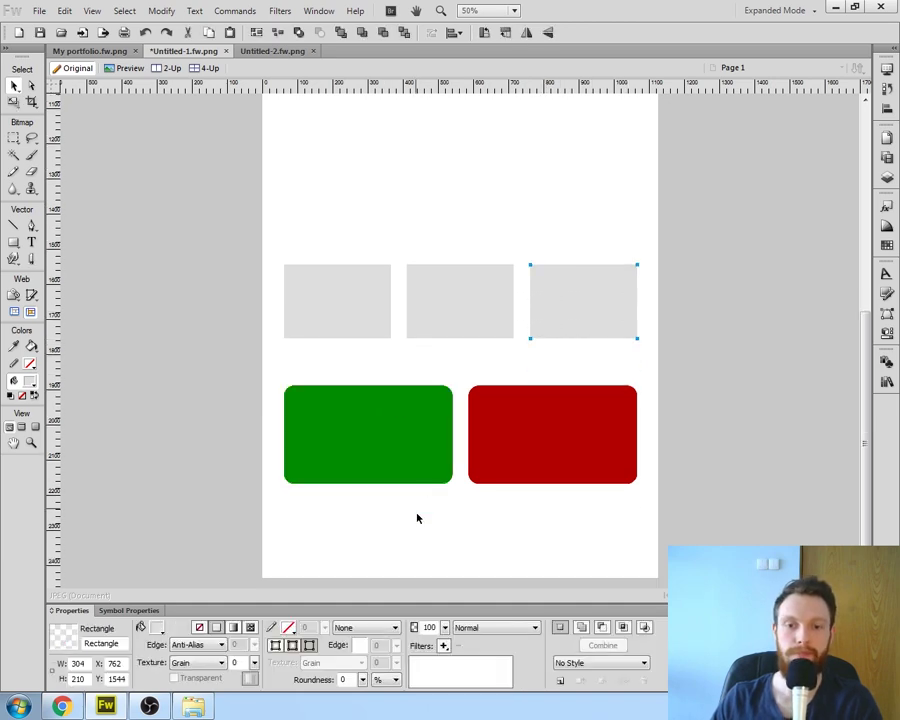
Step: Review the row of three dark grey cards and the empty area between them and the lower blocks
scroll(418, 514, "up", 10)
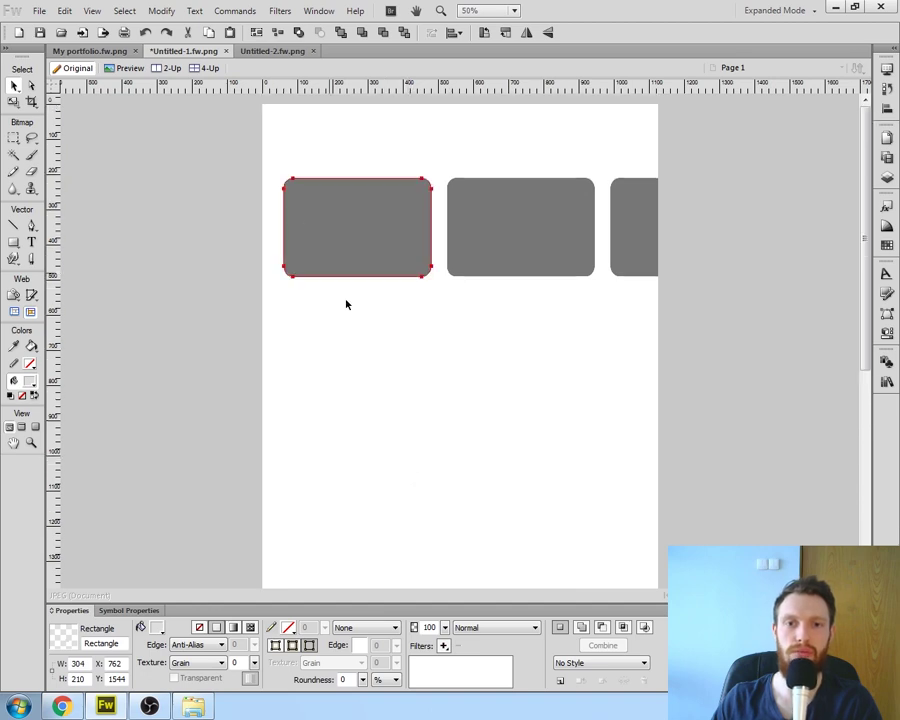
left_click_drag(276, 164, 661, 320)
scroll(507, 404, "down", 3)
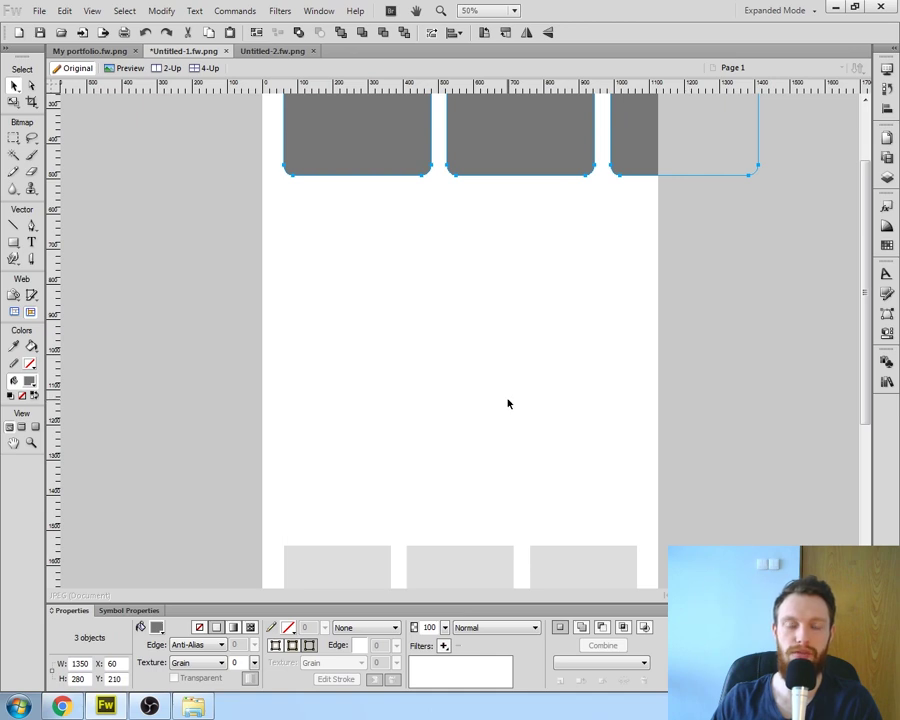
scroll(507, 403, "down", 2)
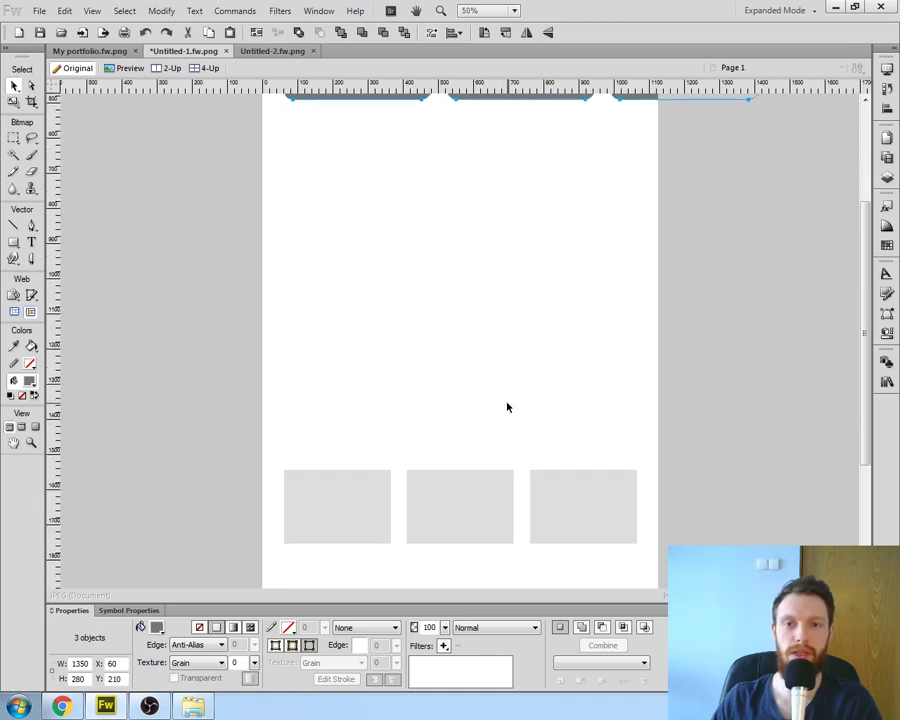
scroll(508, 406, "down", 5)
left_click(508, 311)
scroll(499, 340, "up", 4)
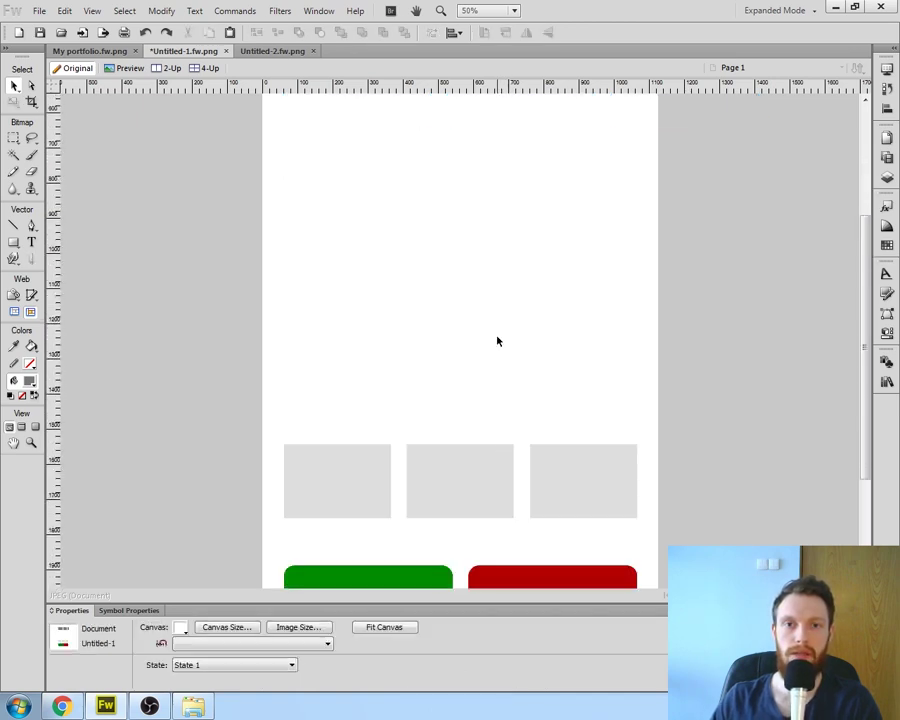
scroll(497, 341, "up", 6)
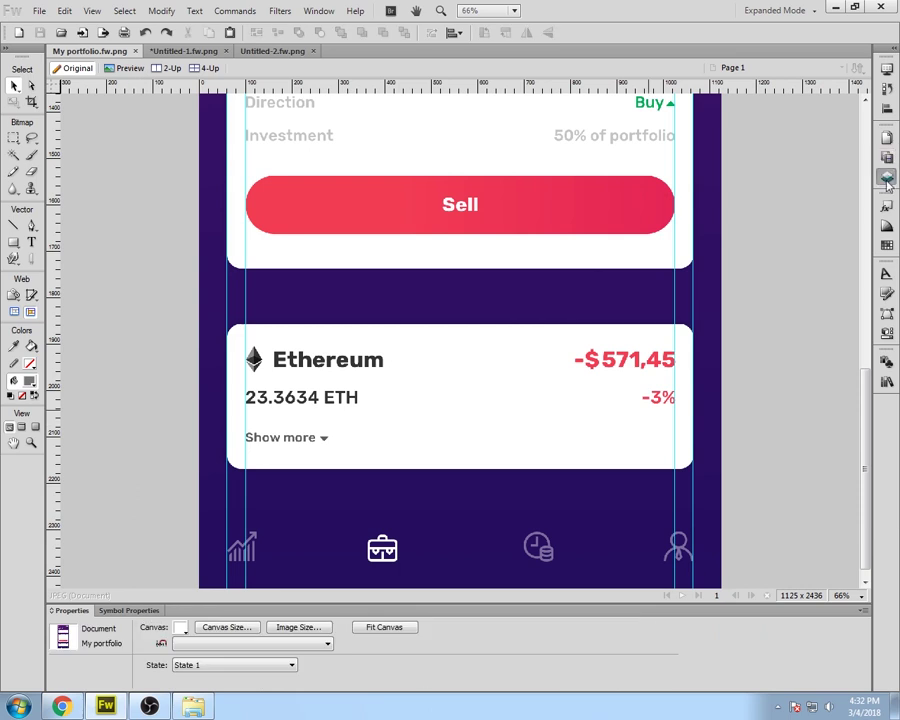
Step: Unlock the purple background rectangle in My portfolio and copy it
left_click(886, 176)
left_click(775, 302)
left_click(886, 177)
left_click(707, 265)
key("ctrl+c")
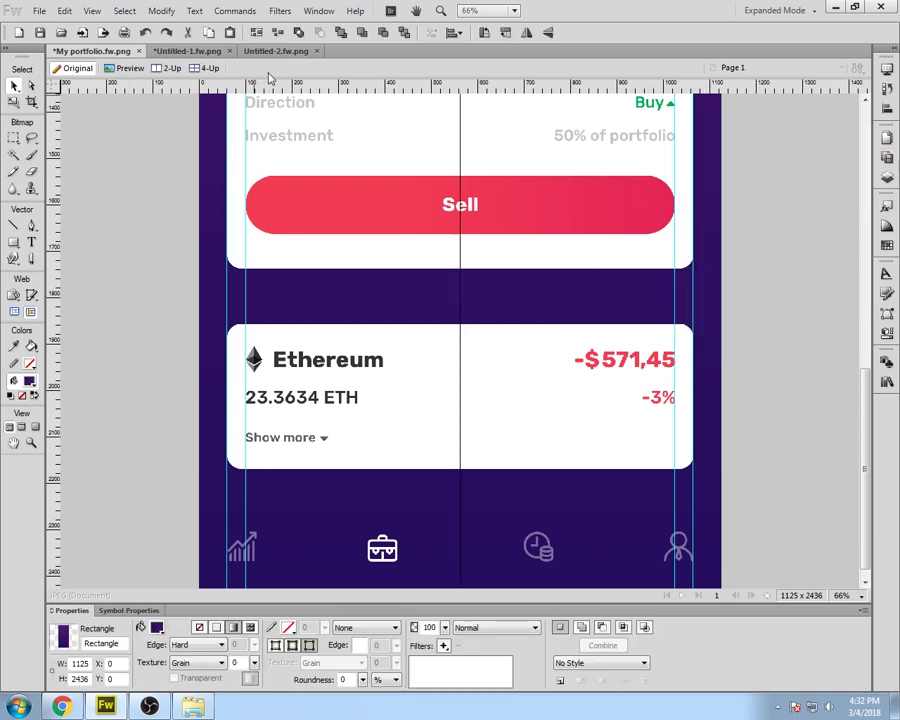
Step: Paste the purple background over the whole canvas of Untitled-2 and lock it
left_click(276, 51)
key("ctrl+v")
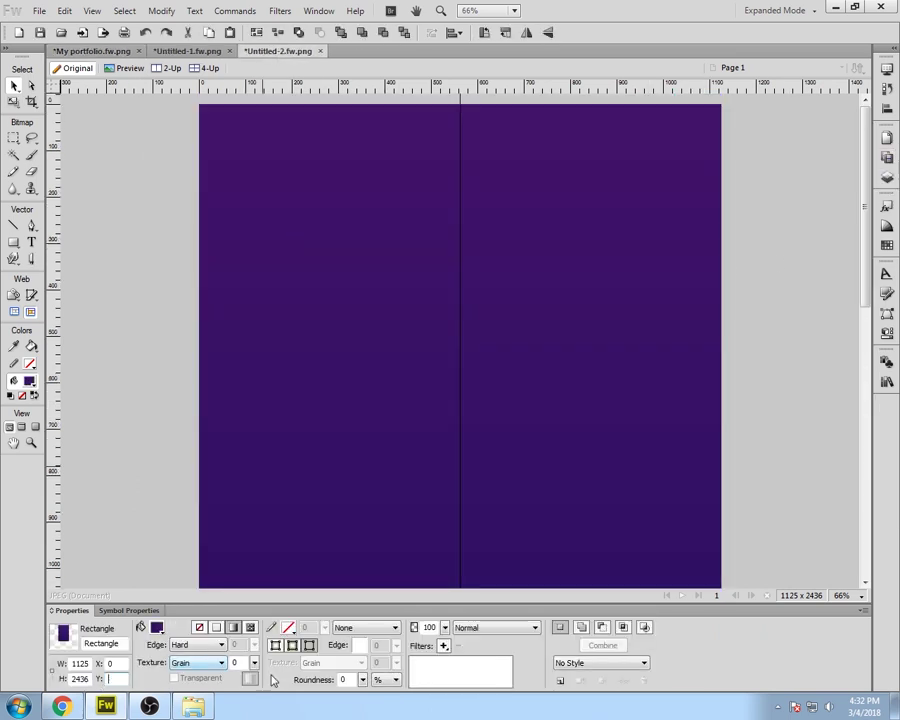
left_click(804, 408)
left_click(705, 344)
left_click(886, 176)
left_click(810, 180)
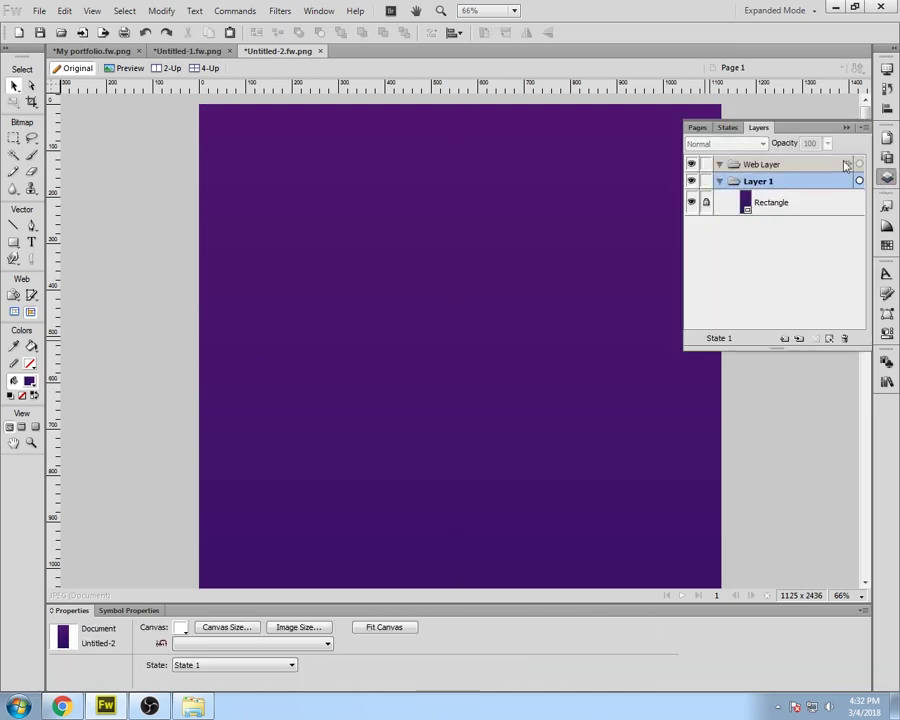
Step: Copy the 9:30 status bar from My portfolio and paste it into Untitled-2
left_click(92, 50)
scroll(66, 311, "up", 15)
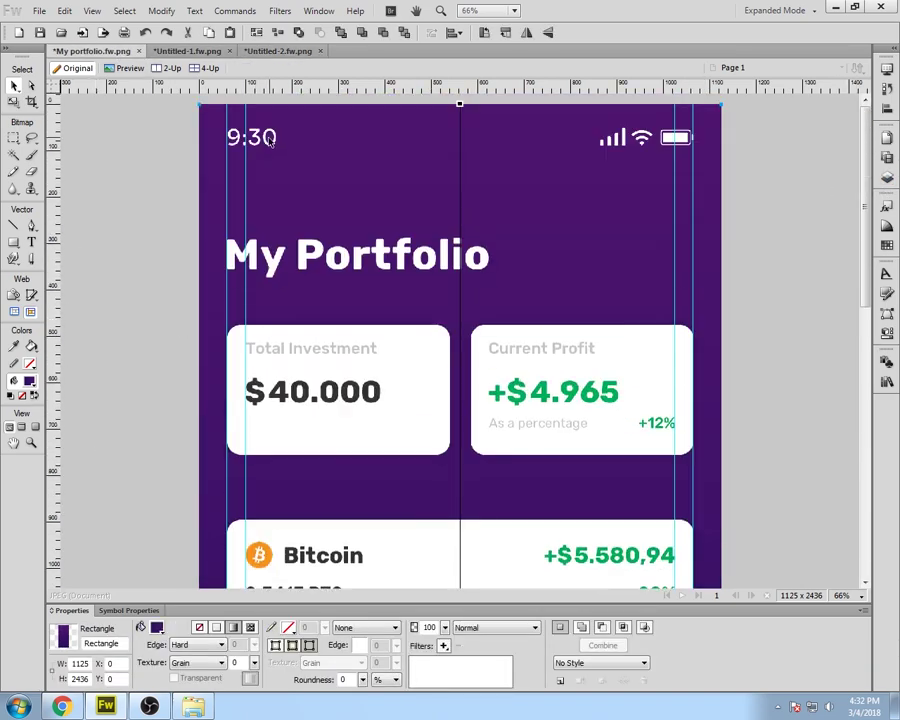
left_click(271, 142)
key("ctrl+c")
left_click(280, 50)
key("ctrl+v")
left_click(95, 220)
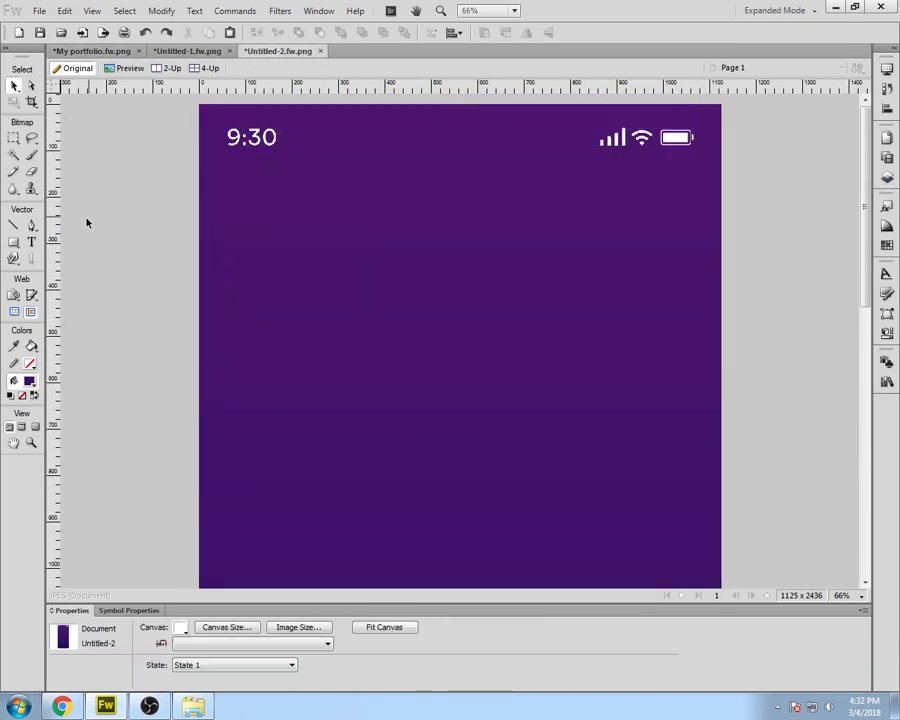
Step: Draw a rectangle about 58 px high below the status bar and fill it with white
left_click(11, 243)
left_click_drag(298, 287, 465, 314)
left_click(159, 627)
left_click(187, 617)
left_click(216, 628)
left_click(213, 533)
Step: Set the white rectangle's width to 1005 px and centre it horizontally on the canvas
double_click(80, 663)
type("1005")
key("Return")
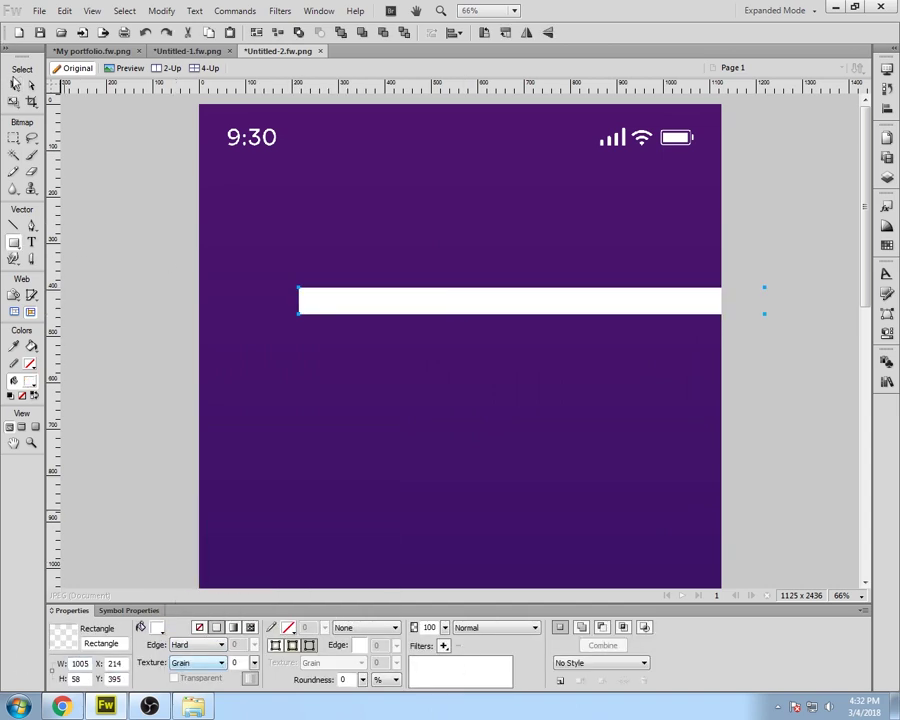
left_click(887, 108)
left_click(753, 105)
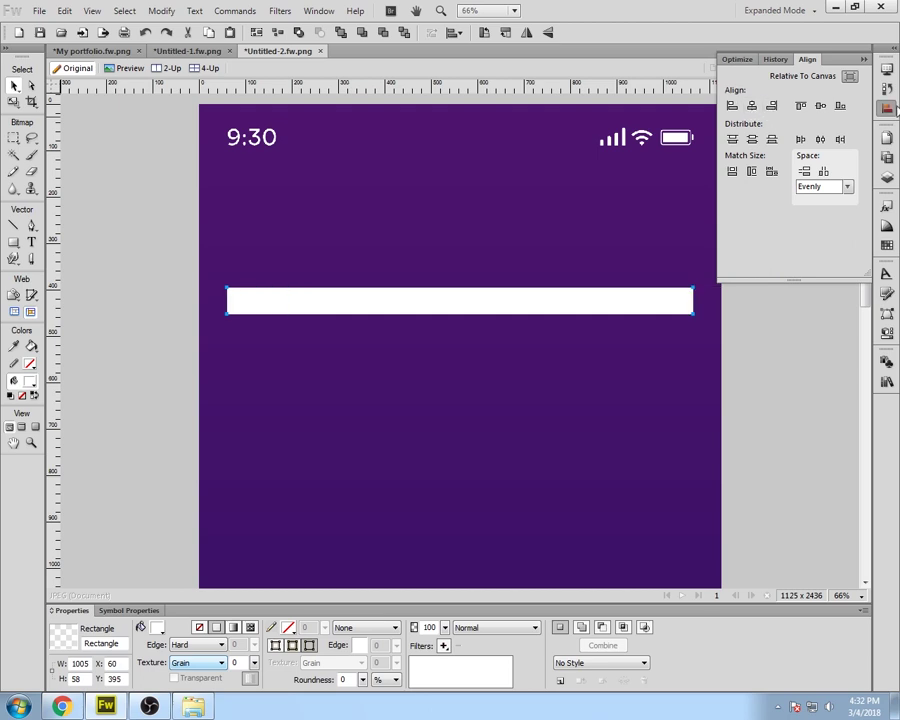
left_click(887, 108)
left_click(803, 218)
Step: Place vertical guides at both side edges of the white rectangle, then delete the rectangle
left_click(257, 295)
key("ctrl+equal")
key("ctrl+equal")
key("ctrl+equal")
left_click_drag(427, 583, 250, 573)
left_click_drag(53, 434, 124, 427)
left_click_drag(263, 582, 630, 582)
left_click_drag(55, 488, 773, 500)
key("ctrl+1")
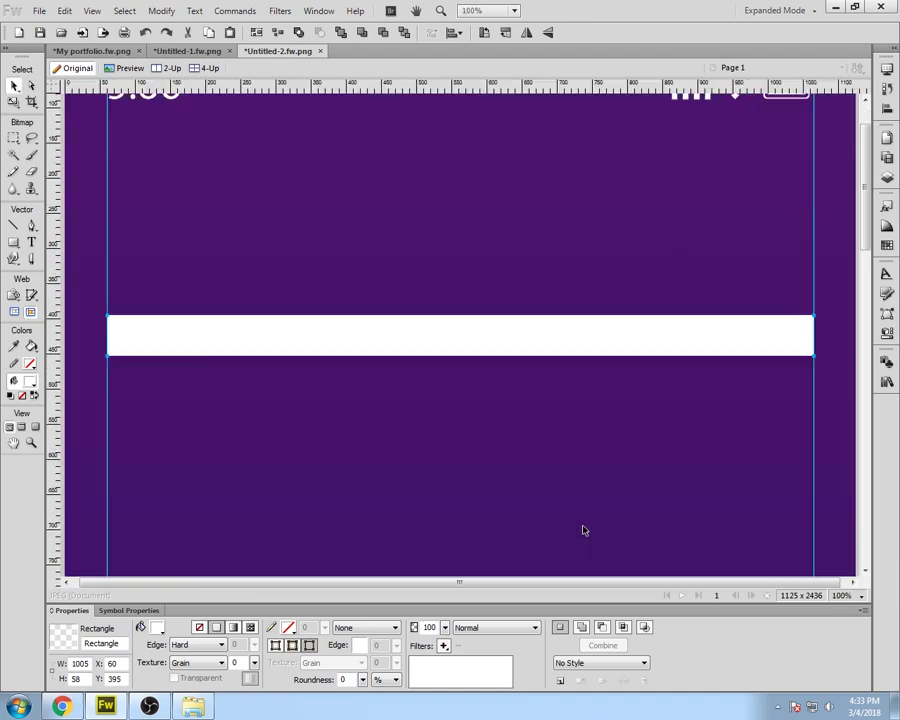
key("Delete")
scroll(122, 250, "up", 2)
Step: Copy the three grey cards from Untitled-1 into Untitled-2 and move them down 70 px to Y 280
left_click(92, 50)
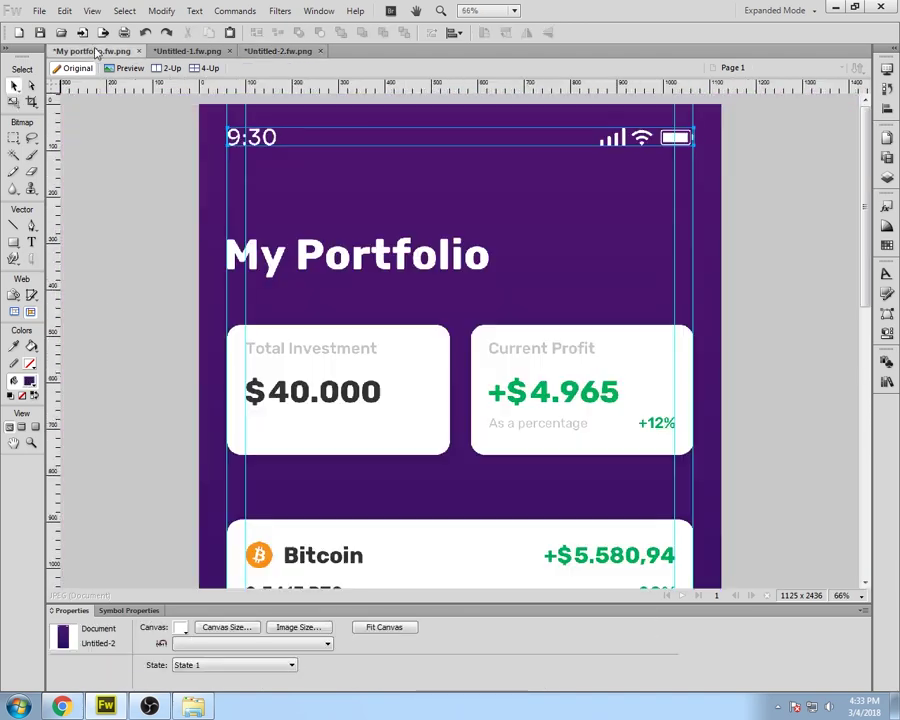
left_click(187, 50)
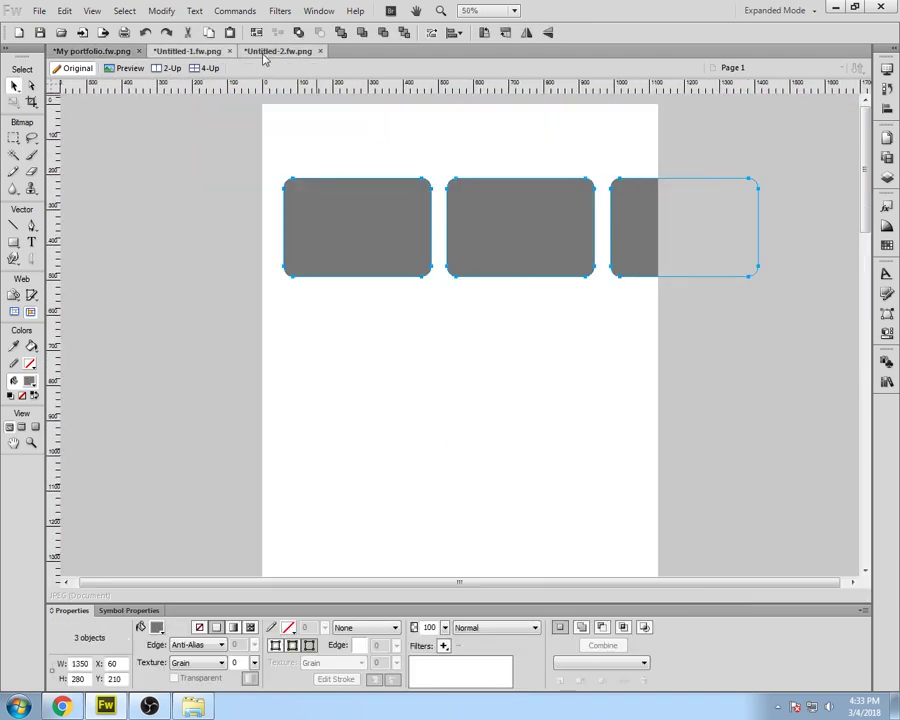
left_click(272, 50)
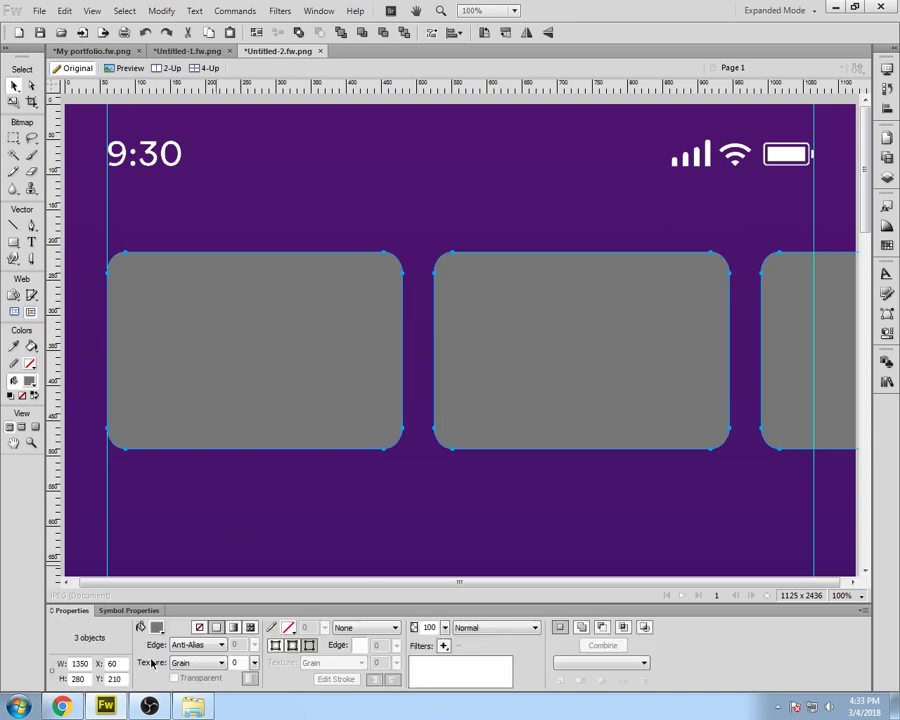
key("shift+Down")
key("shift+Down")
key("shift+Down")
key("shift+Down")
key("shift+Down")
key("shift+Down")
key("shift+Down")
Step: Fill the three rounded cards with white
left_click(157, 628)
left_click(440, 674)
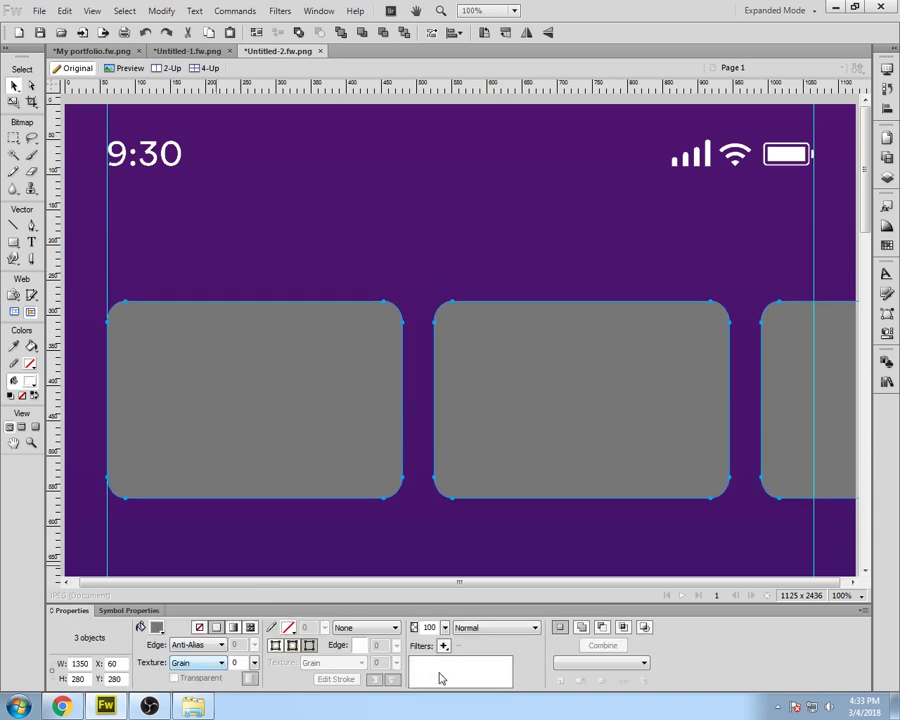
left_click(290, 359, "shift")
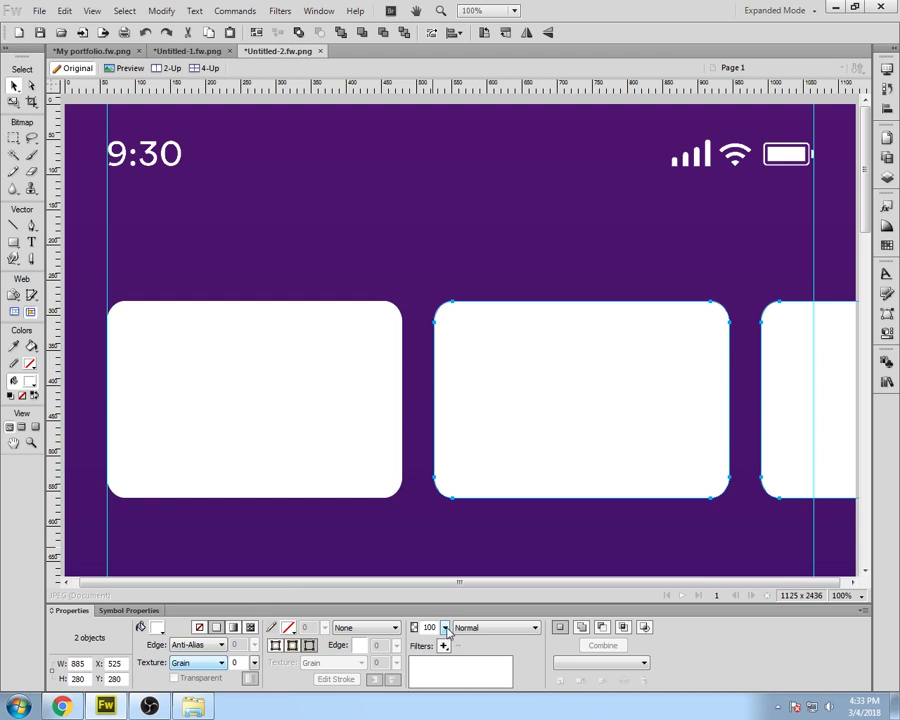
left_click(425, 557)
scroll(425, 557, "down", 3)
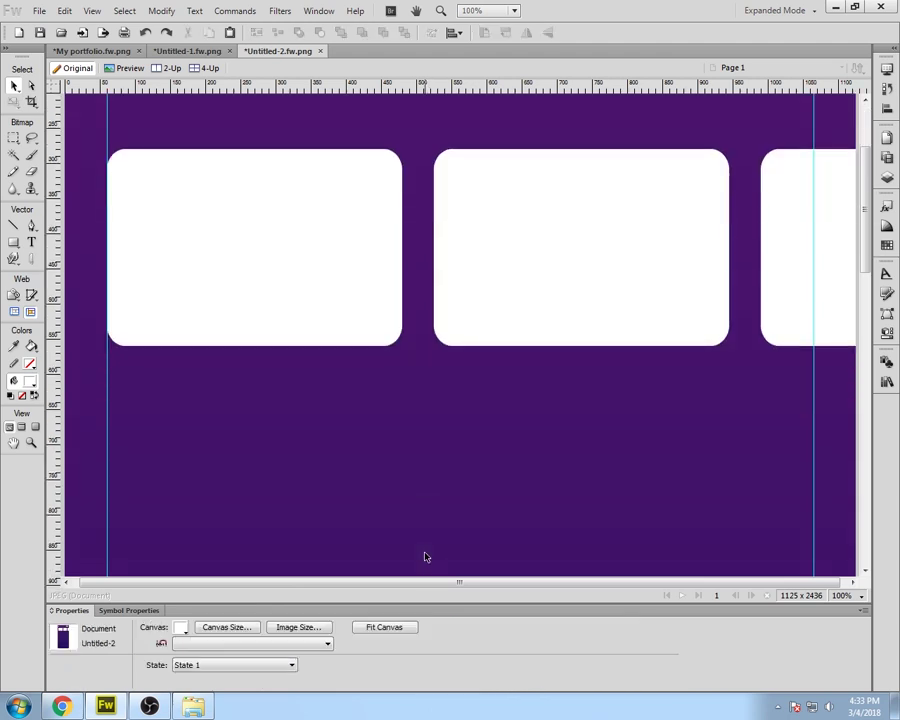
scroll(425, 557, "up", 3)
Step: Add a "Bitcoin" text inside the first white card
left_click(33, 243)
left_click(125, 335)
left_click(14, 87)
Step: Try a copy of My portfolio's Bitcoin heading below the first card's text, then delete the copy
left_click(86, 52)
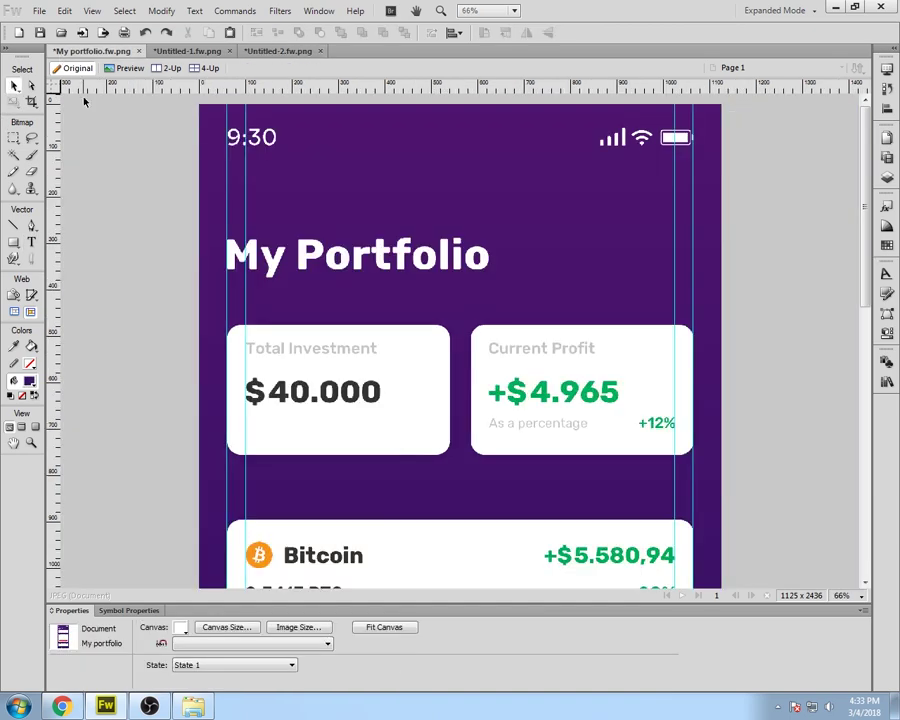
scroll(84, 416, "down", 4)
left_click(322, 384)
key("ctrl+c")
left_click(278, 51)
key("ctrl+v")
left_click_drag(423, 345, 175, 391)
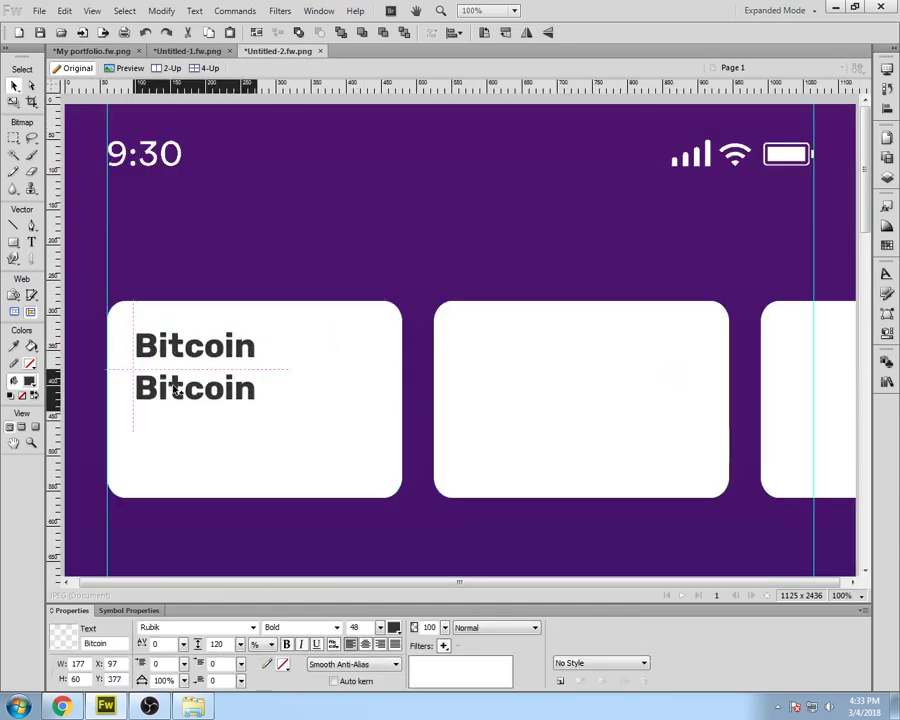
key("Delete")
Step: Copy the Bitcoin icon and heading from My portfolio into the first card, replacing the card's existing Bitcoin text
key("ctrl+Tab")
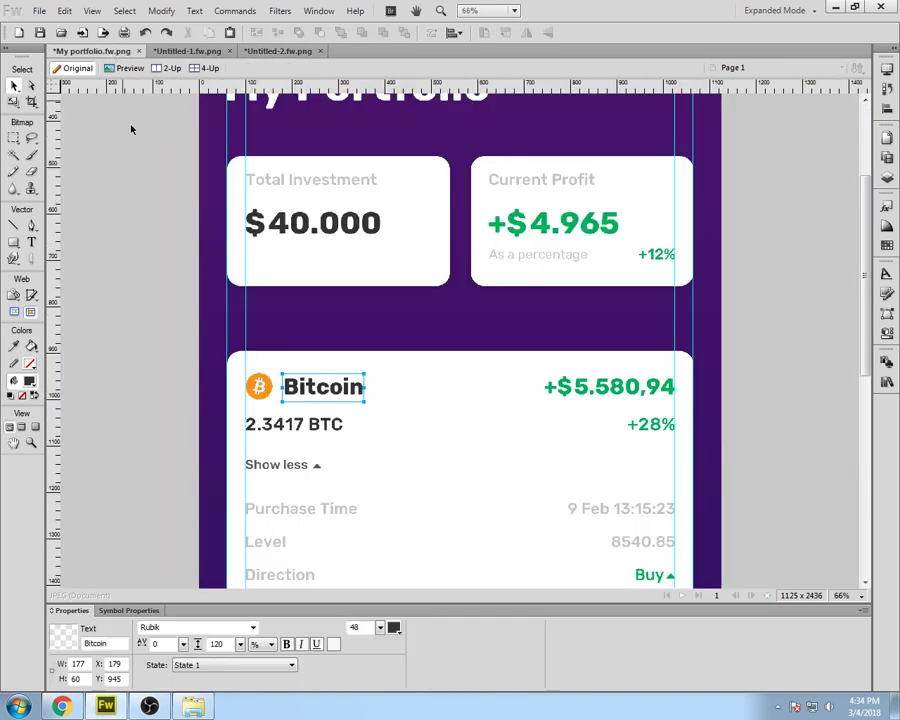
left_click(270, 394, "shift")
key("ctrl+c")
left_click(202, 53)
left_click(269, 52)
key("ctrl+v")
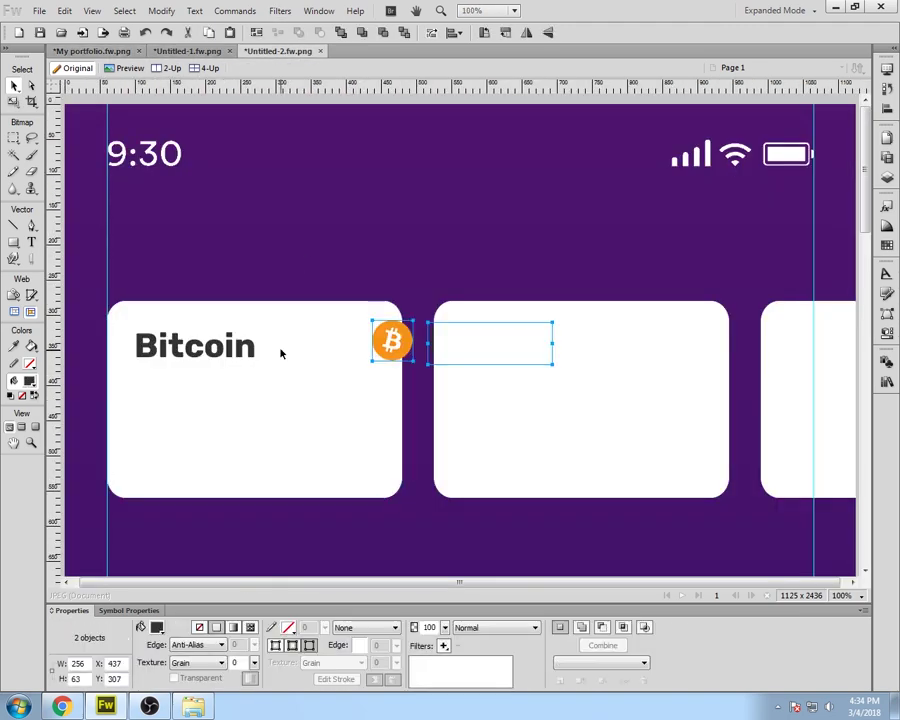
left_click(215, 349)
left_click_drag(400, 335, 155, 320)
key("Delete")
Step: Position the Bitcoin icon and heading together in the first card at X 80, Y 310
left_click(278, 404)
left_click(217, 408, "shift")
key("shift+Down")
key("shift+Down")
key("shift+Right")
key("shift+Right")
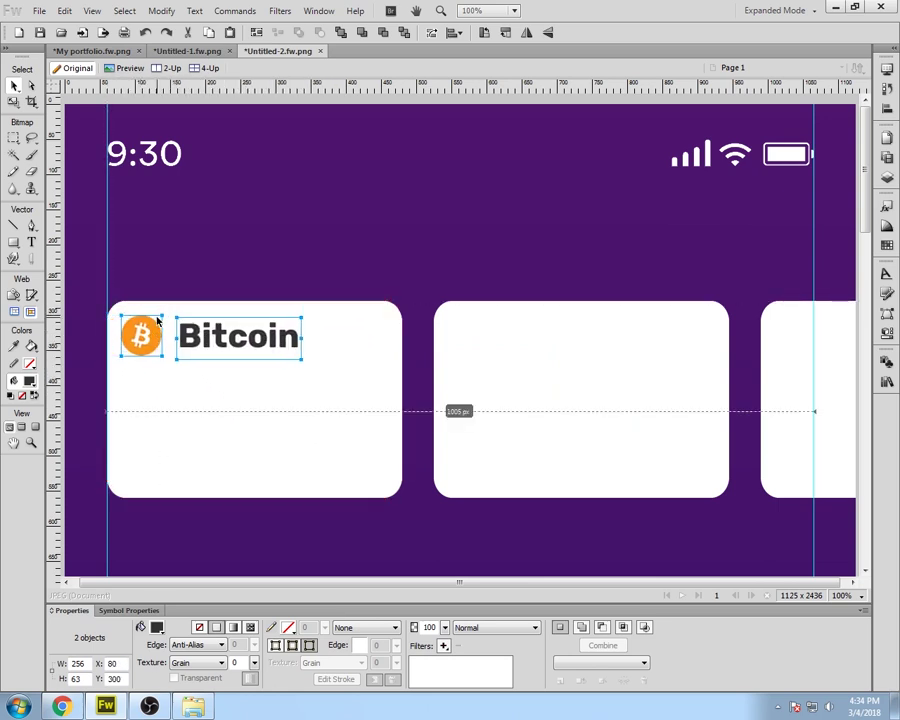
key("shift+Down")
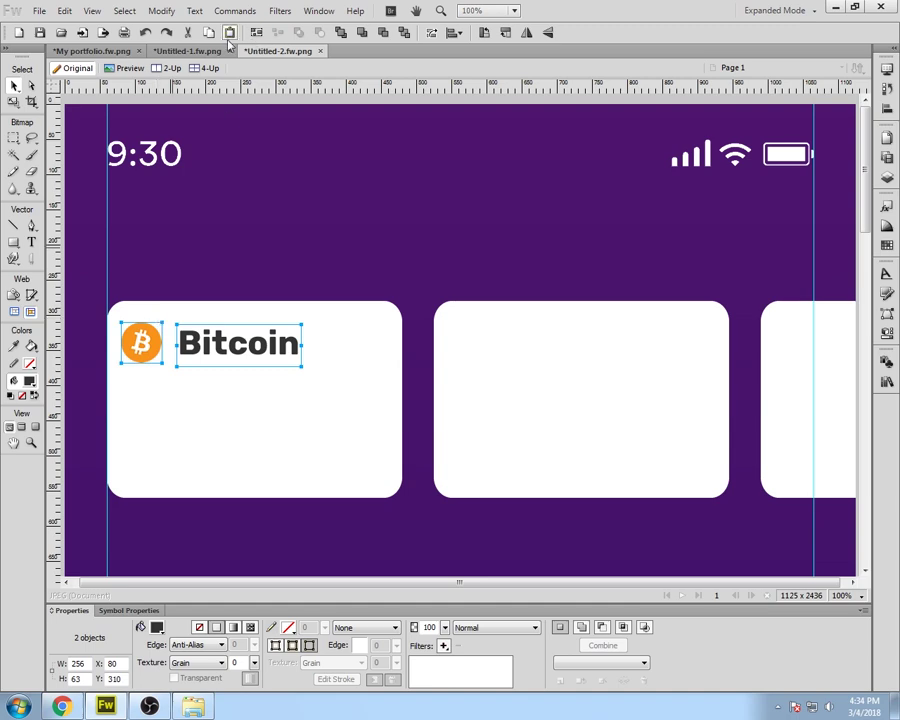
Step: Copy the $40.000 amount from My portfolio into Untitled-2's first card, below the Bitcoin heading
left_click(188, 51)
left_click(105, 51)
left_click(266, 51)
key("ctrl+v")
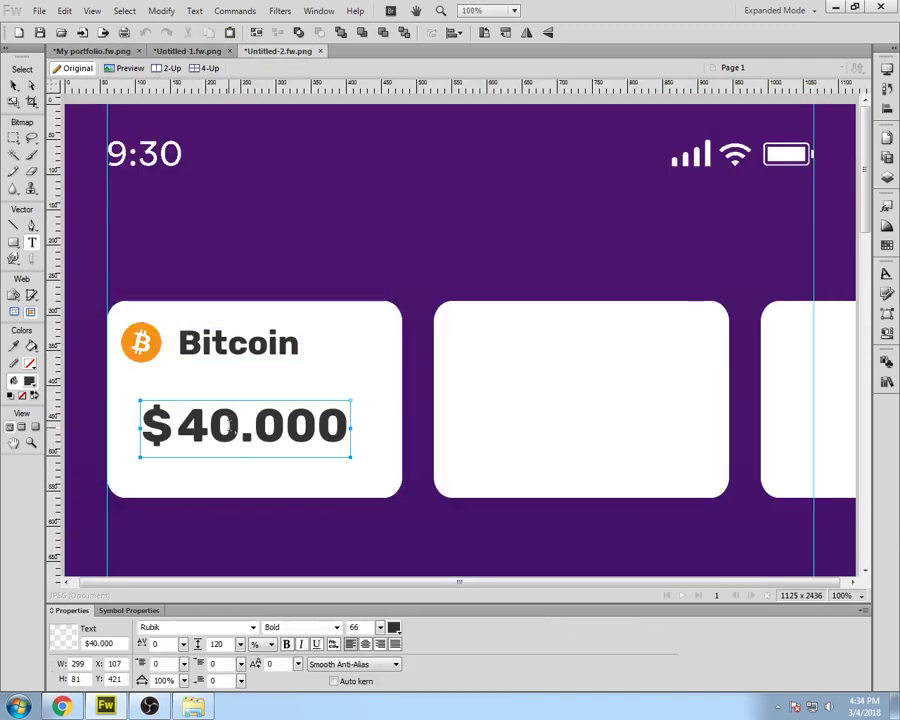
Step: Change the pasted amount to $11.156 and move it under the Bitcoin icon at X 80, Y 409
double_click(229, 427)
key("BackSpace")
key("BackSpace")
type("11")
key("Delete")
key("Delete")
key("Delete")
type("156")
key("Escape")
left_click_drag(220, 448, 189, 429)
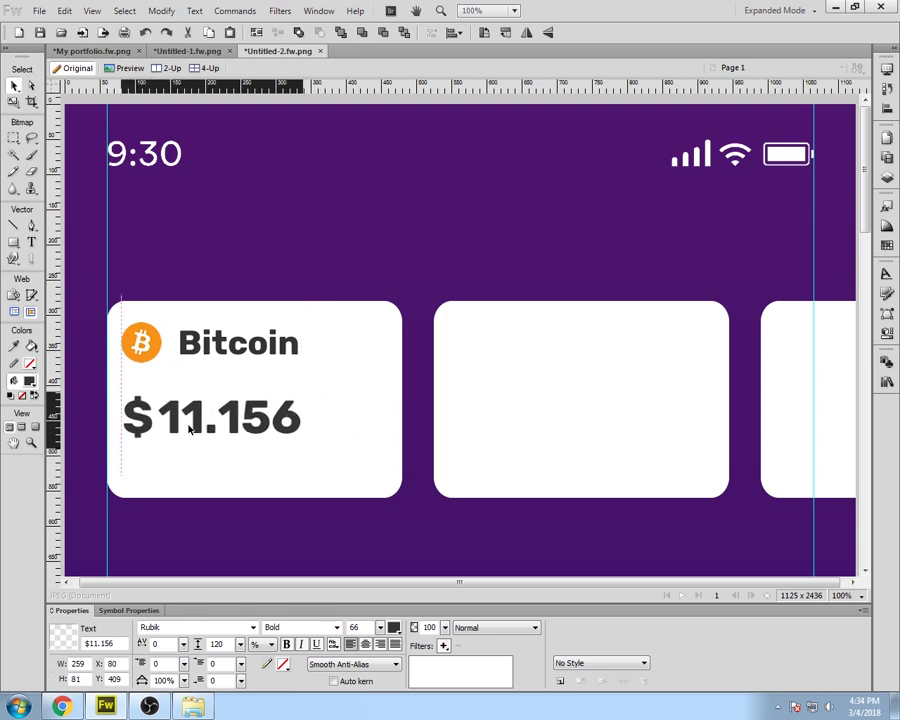
Step: Check the Bitcoin rate on IQ Option in Chrome, extend the card's price to $11.156,62 and place it at X 80, Y 392
left_click(62, 706)
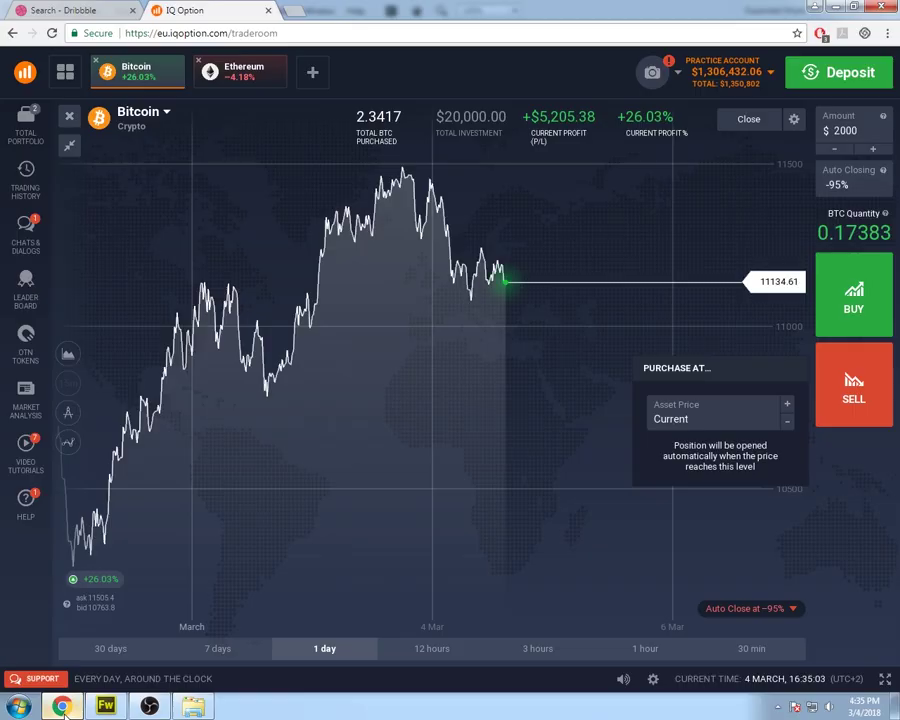
left_click(65, 712)
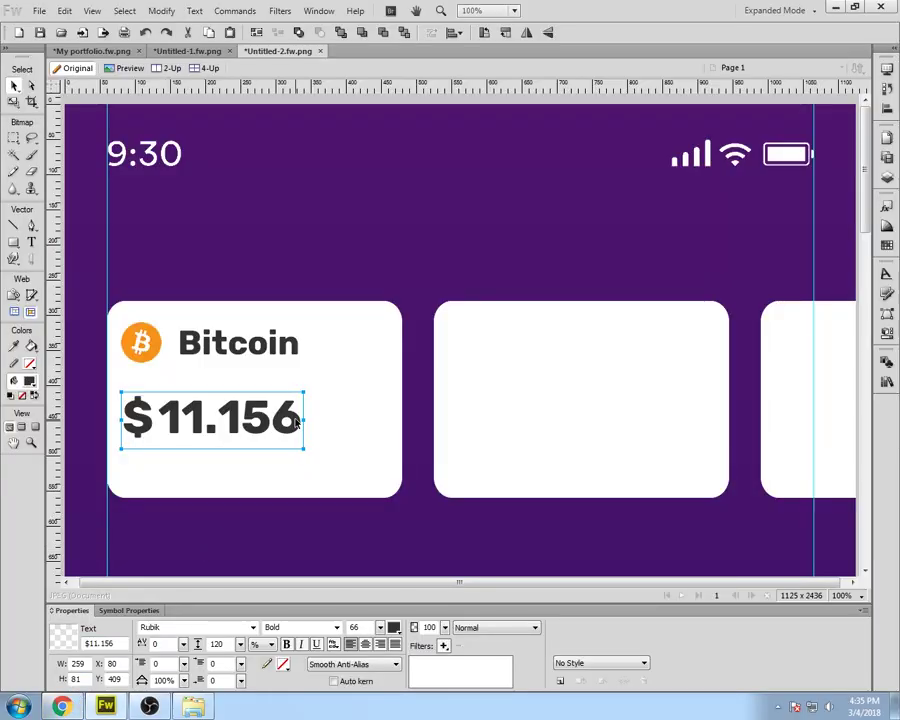
double_click(295, 422)
type(",62")
left_click(14, 86)
left_click_drag(270, 422, 272, 415)
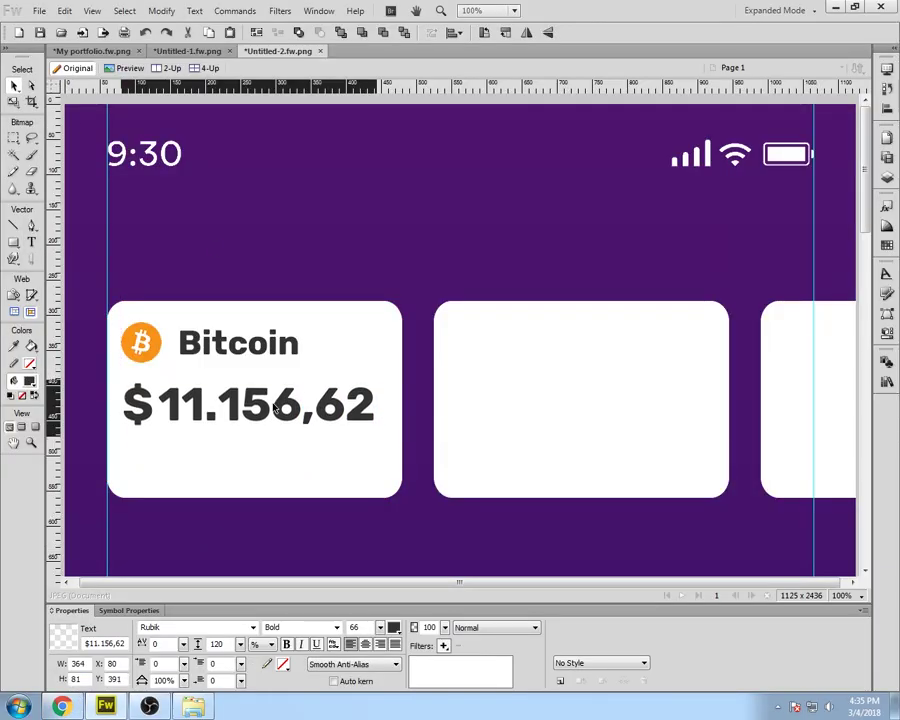
left_click_drag(274, 416, 276, 408)
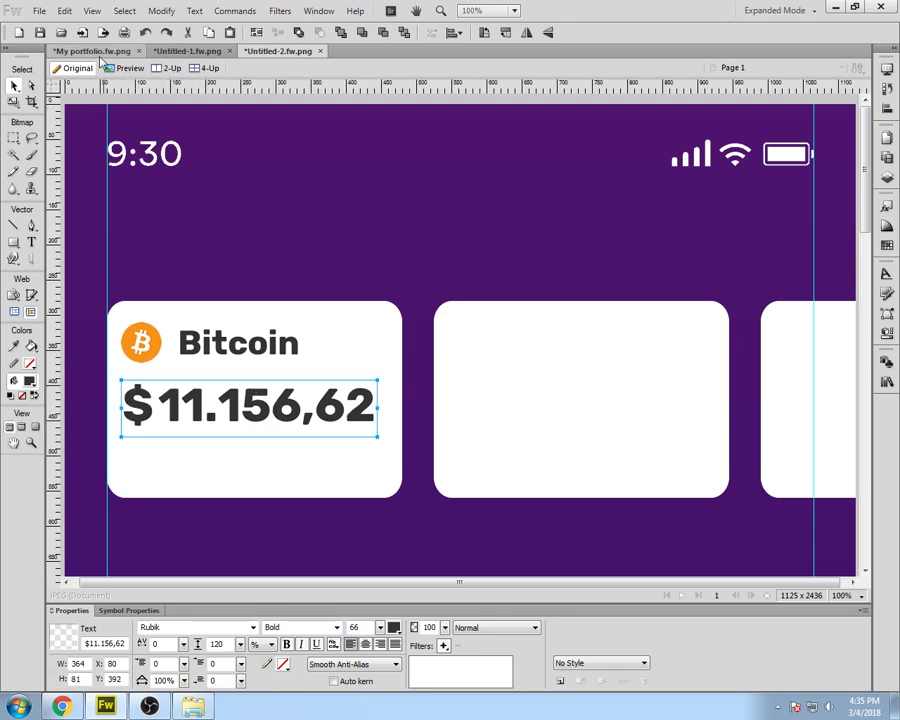
Step: Copy the "As a percentage" label and its +12% value from My portfolio and place them below the Bitcoin price
left_click(93, 50)
left_click(656, 254, "shift")
key("ctrl+c")
left_click(278, 50)
key("ctrl+v")
left_click_drag(245, 443, 147, 468)
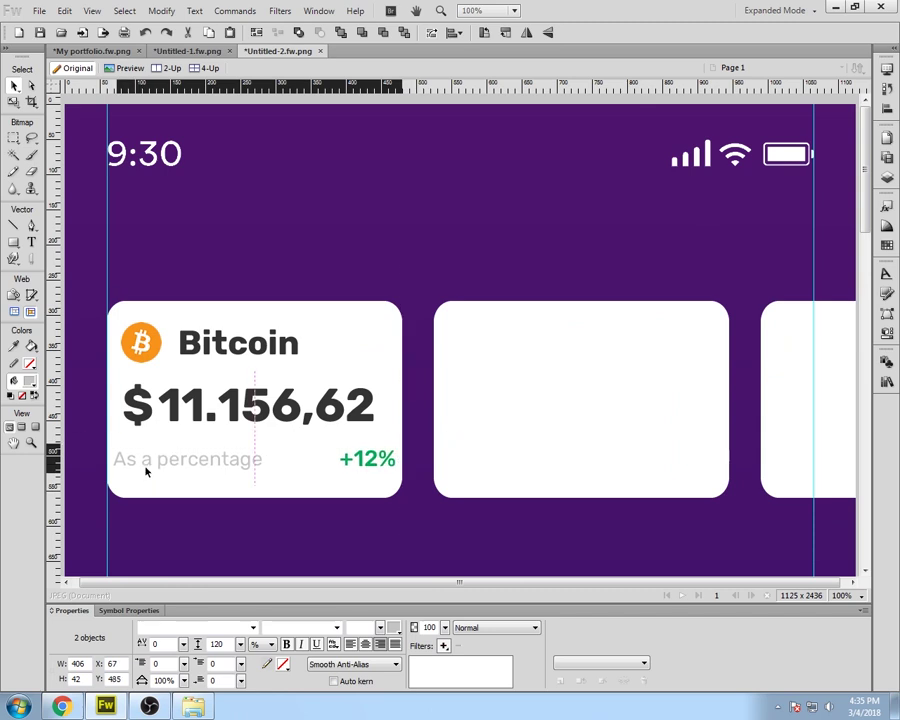
Step: Change the pasted green percentage to -1.45% and line it up under the right end of the Bitcoin price
left_click(333, 462)
left_click(352, 463)
left_click_drag(367, 465, 321, 462)
double_click(359, 463)
type("-1.45")
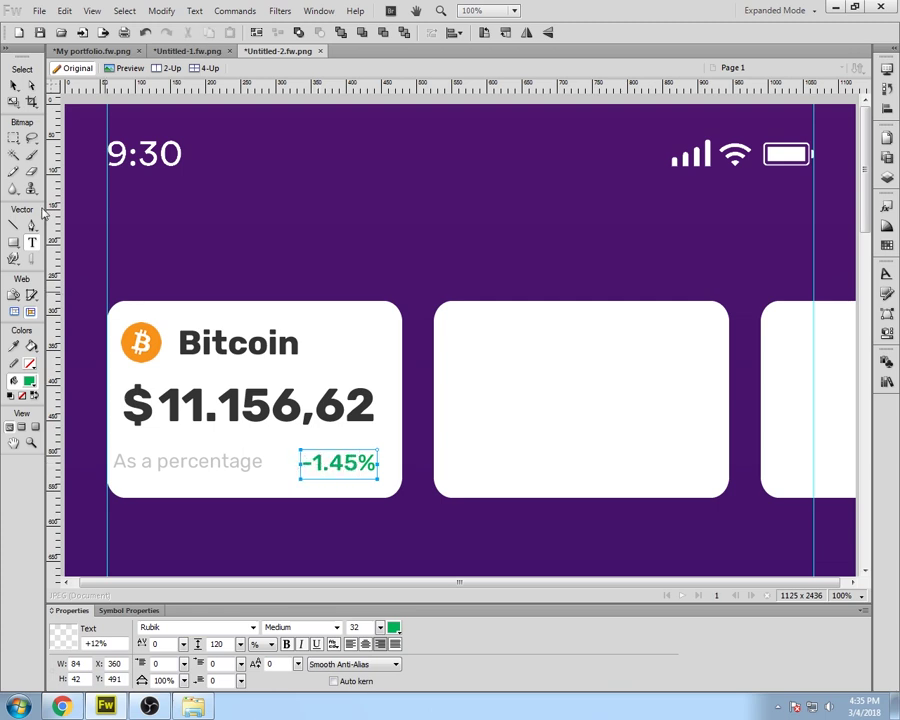
key("Escape")
left_click_drag(335, 471, 337, 467)
left_click(348, 488)
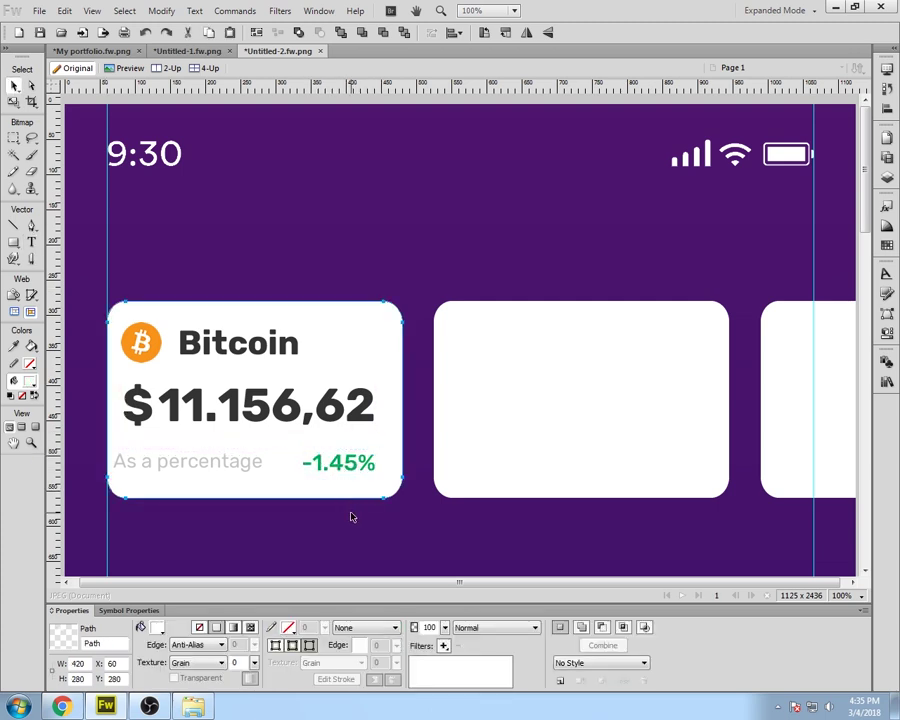
Step: Replace the "As a percentage" label text with "Change (24h)"
left_click(349, 474)
left_click(246, 458)
double_click(246, 460)
key("BackSpace")
type("Change (24h)")
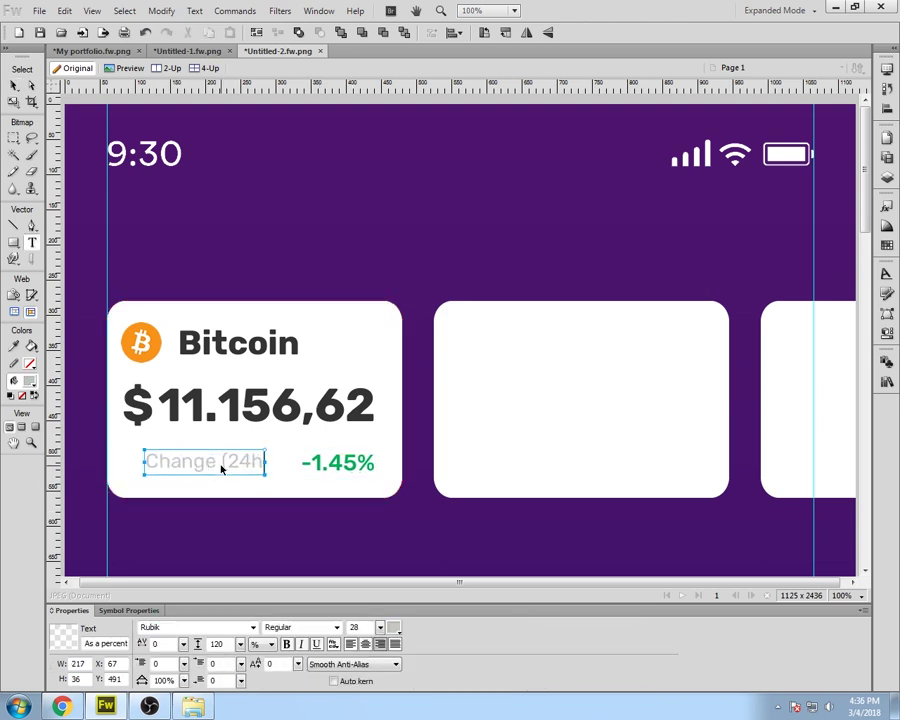
key("Escape")
Step: Set the "Change (24h)" label's font style to Medium and move it under the left end of the Bitcoin price
left_click(320, 627)
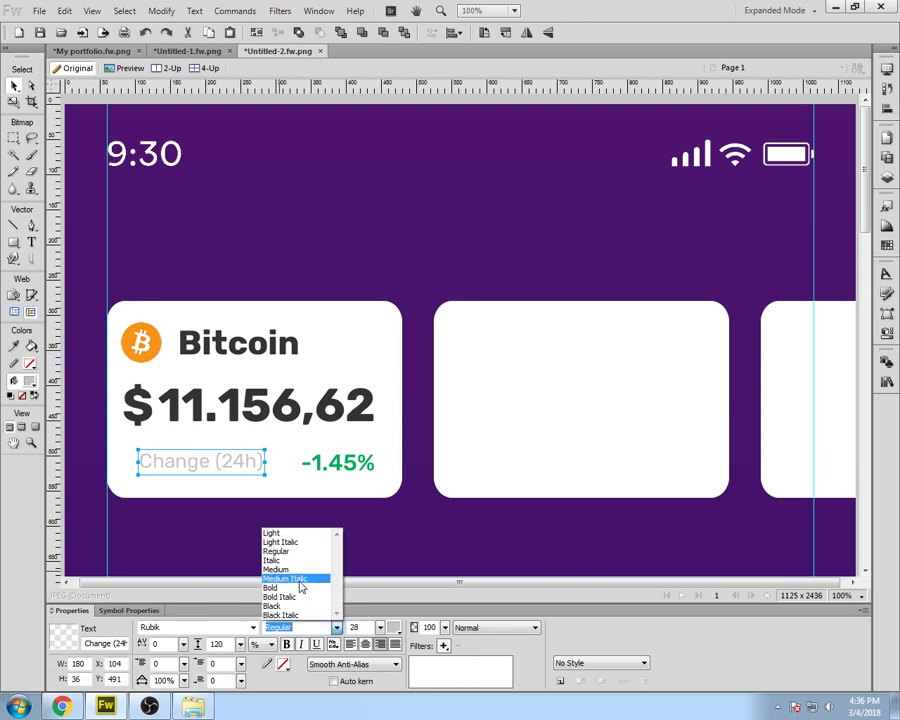
left_click(293, 569)
left_click(337, 462)
left_click(238, 470)
left_click_drag(237, 466, 231, 465)
left_click(238, 489)
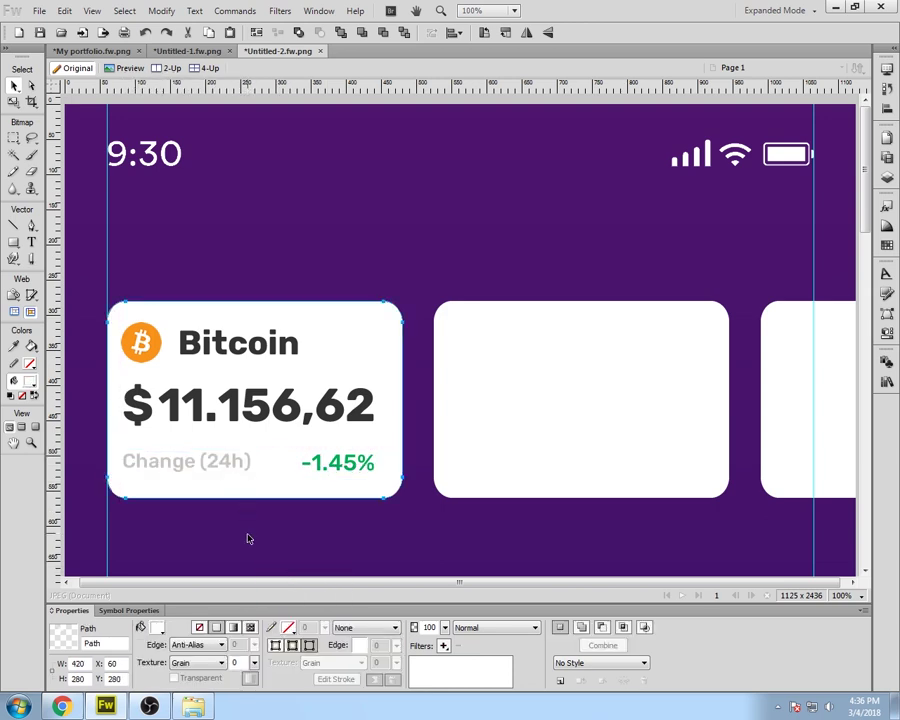
Step: Copy the red -$571,45 amount from My portfolio's Ethereum card and place it beside the Bitcoin heading
left_click(114, 51)
scroll(340, 437, "down", 8)
left_click(607, 351)
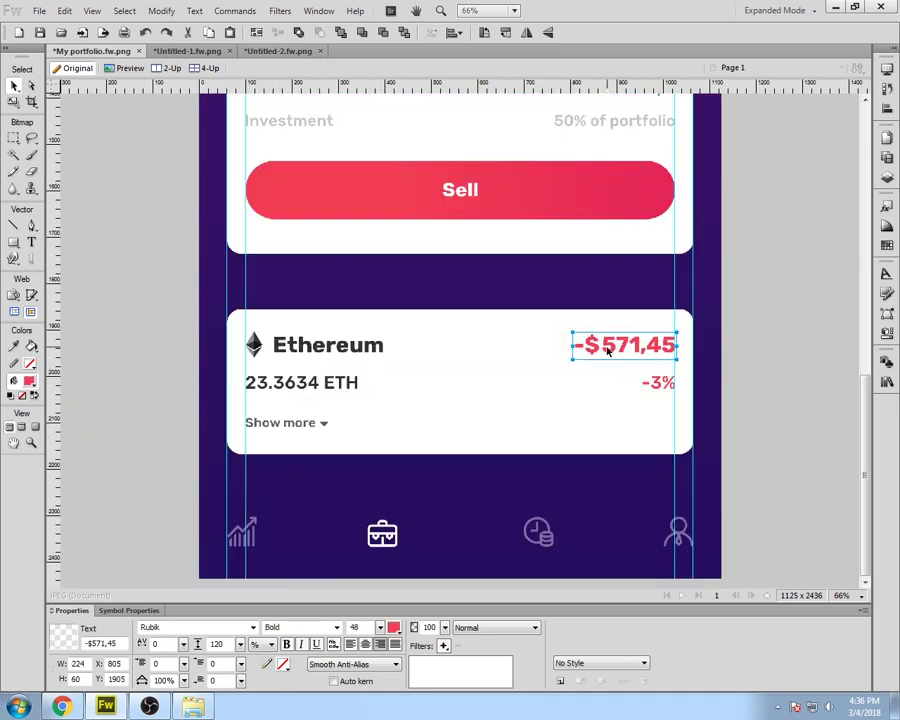
key("ctrl+c")
key("ctrl+Tab")
key("ctrl+Tab")
key("ctrl+v")
left_click_drag(450, 340, 378, 340)
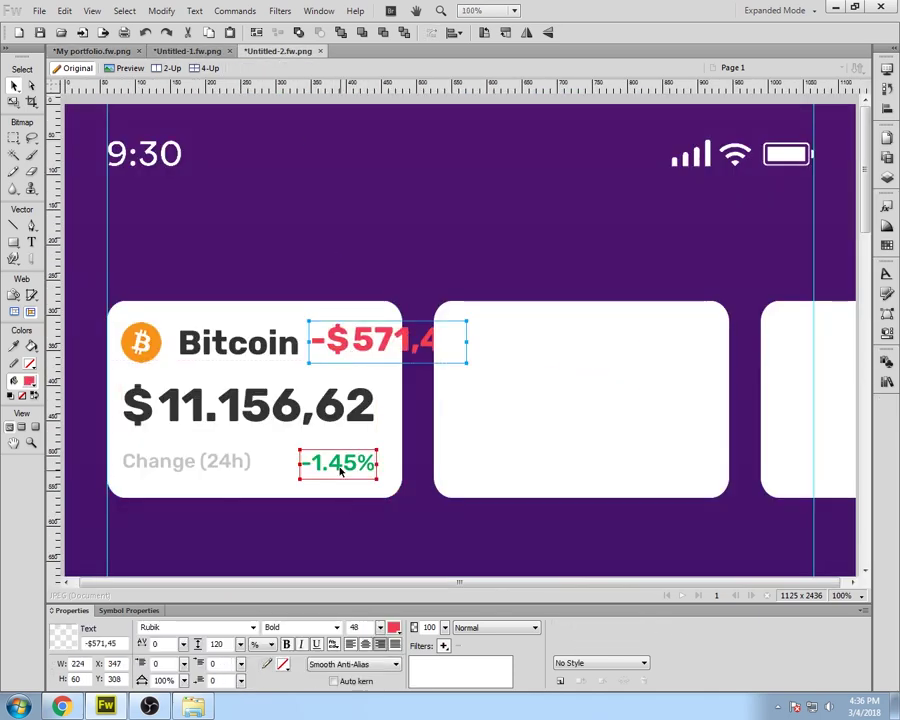
Step: Recolor the -1.45% text with the red sampled from the pasted amount, then delete that amount
left_click(340, 471)
left_click(393, 628)
left_click(335, 336)
left_click(369, 335)
key("Delete")
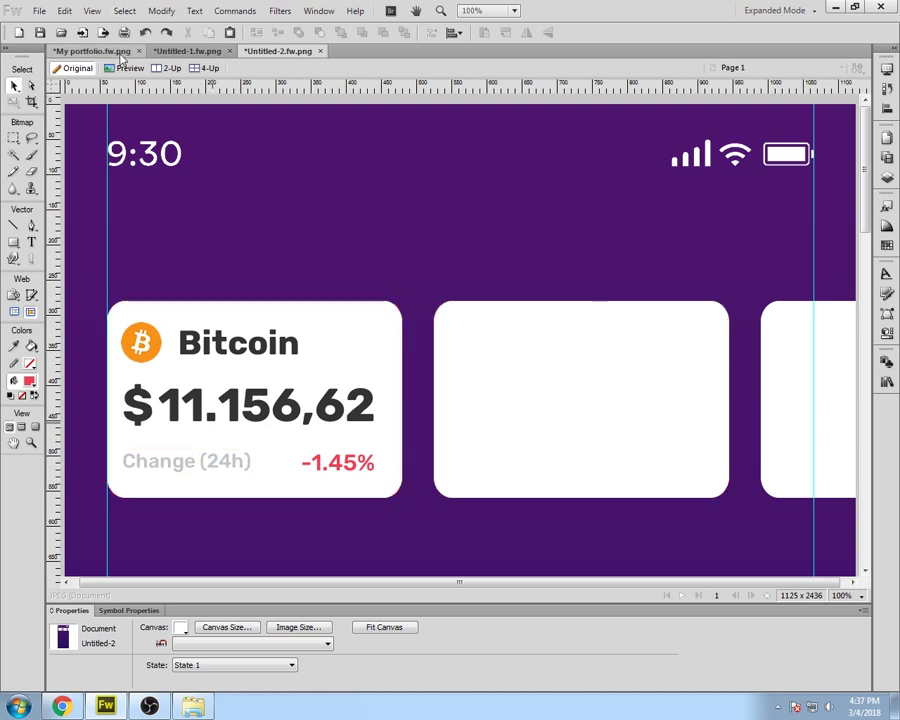
Step: Copy the Ethereum icon and heading from My portfolio and place them at the top of the second white card
left_click(127, 51)
left_click(127, 51)
left_click(327, 345)
left_click(255, 345, "shift")
key("ctrl+c")
left_click(278, 51)
key("ctrl+v")
left_click_drag(492, 350, 549, 321)
left_click(317, 398)
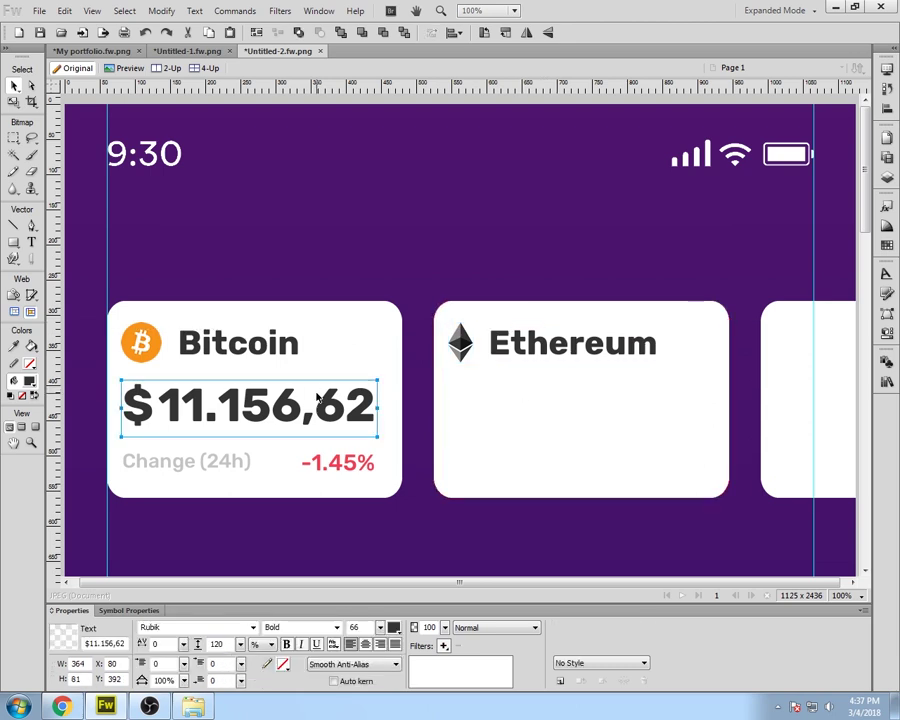
left_click_drag(226, 406, 457, 399)
key("Delete")
left_click(482, 393)
Step: Duplicate the Bitcoin price, change the copy to $854 and place it under the Ethereum icon at X 545, Y 392
left_click(306, 401)
left_click_drag(306, 404, 542, 404)
double_click(454, 406)
left_click_drag(438, 408, 412, 410)
left_click(403, 410)
left_click(411, 408)
key("BackSpace")
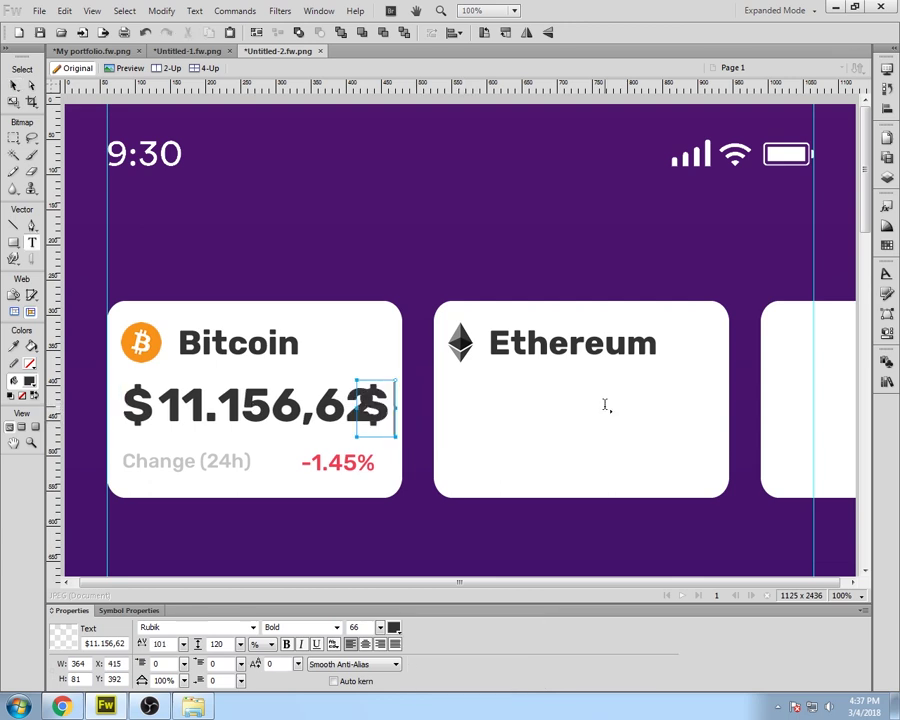
type("854")
key("Escape")
left_click_drag(424, 412, 521, 412)
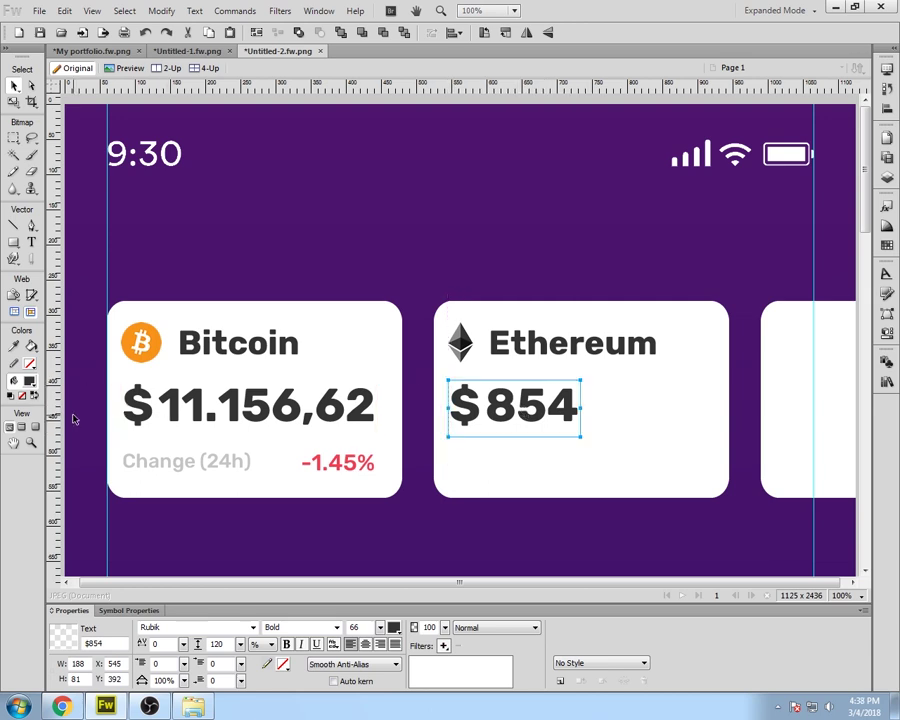
Step: Place a vertical guide at the Ethereum icon's left edge and nudge the $854 price to X 541 to align with it
left_click(496, 438)
left_click_drag(54, 420, 448, 421)
key("ctrl+3")
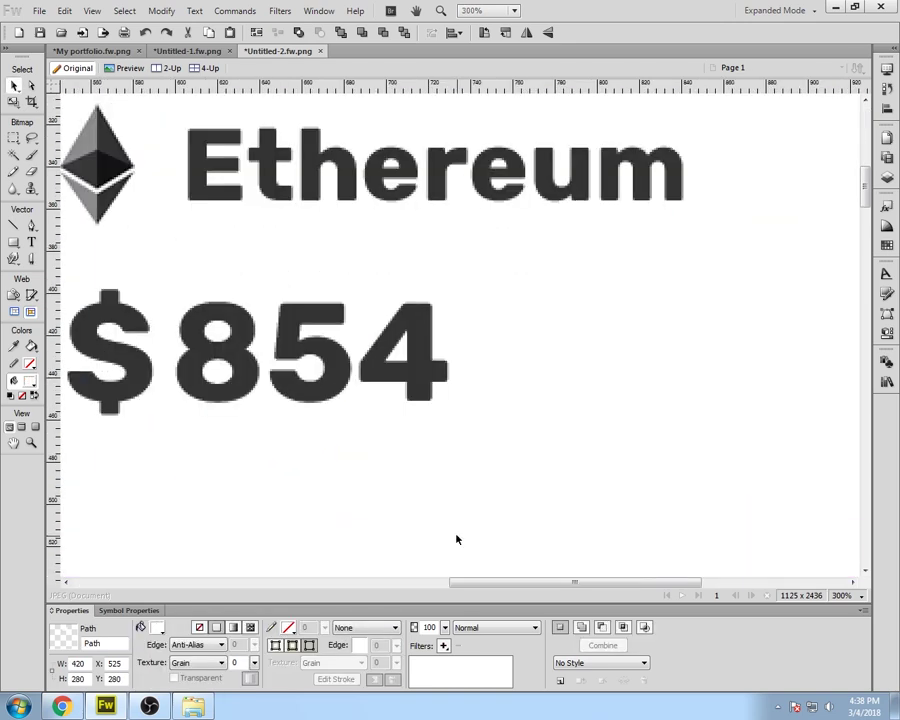
left_click_drag(482, 583, 422, 588)
left_click(331, 398)
key("Left")
key("Left")
key("Left")
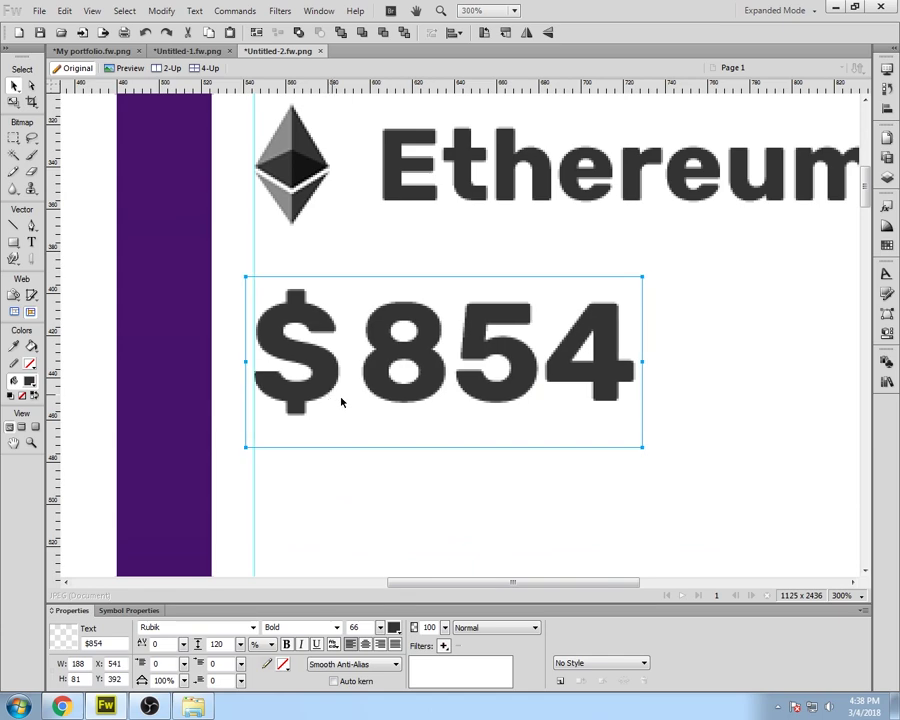
Step: Place a guide at the Bitcoin icon's left edge and align the Bitcoin price to X 75 and the "Change (24h)" label to X 77
left_click_drag(450, 582, 167, 582)
left_click_drag(52, 396, 162, 387)
left_click(184, 375)
key("Left")
key("Left")
key("Left")
key("Left")
key("Left")
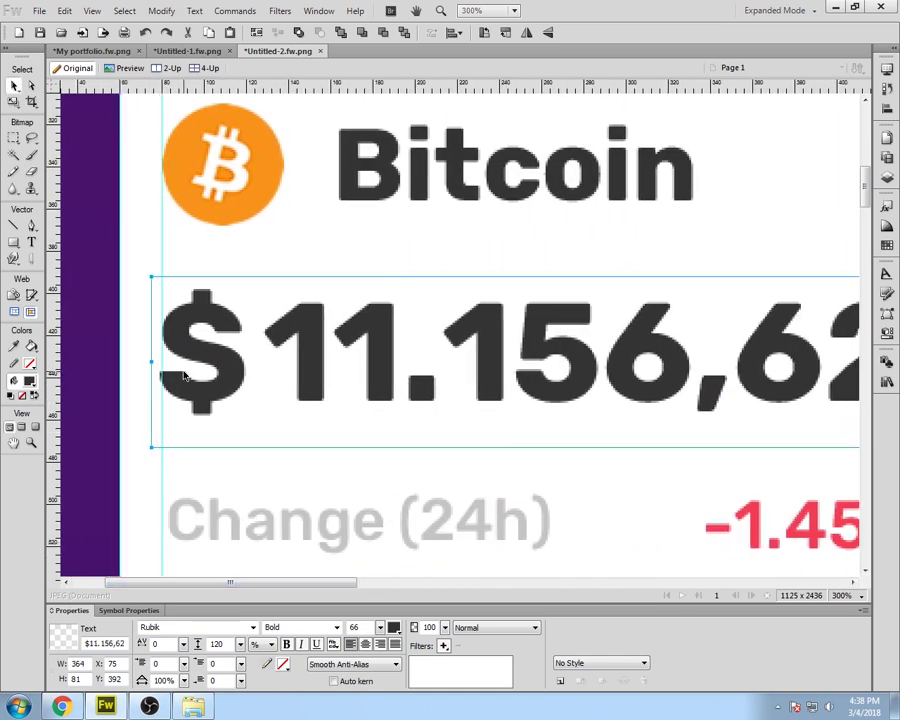
left_click(237, 538)
key("Left")
key("Left")
Step: Nudge the -1.45% text to X 328 so its right edge aligns with the end of the Bitcoin price
left_click_drag(233, 582, 323, 582)
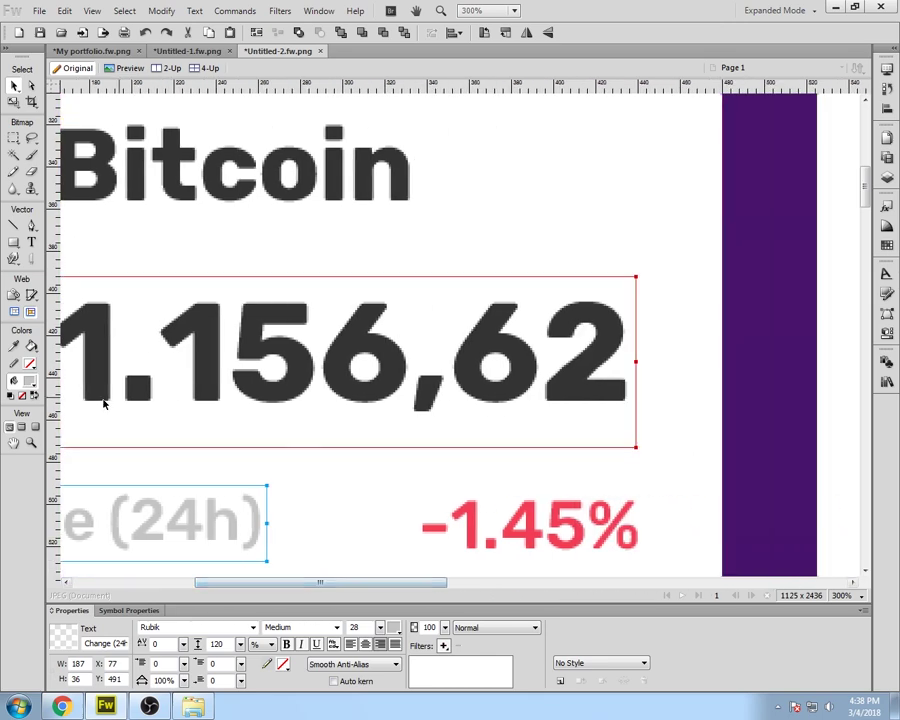
left_click(603, 527)
key("Left")
key("Left")
key("Left")
key("Left")
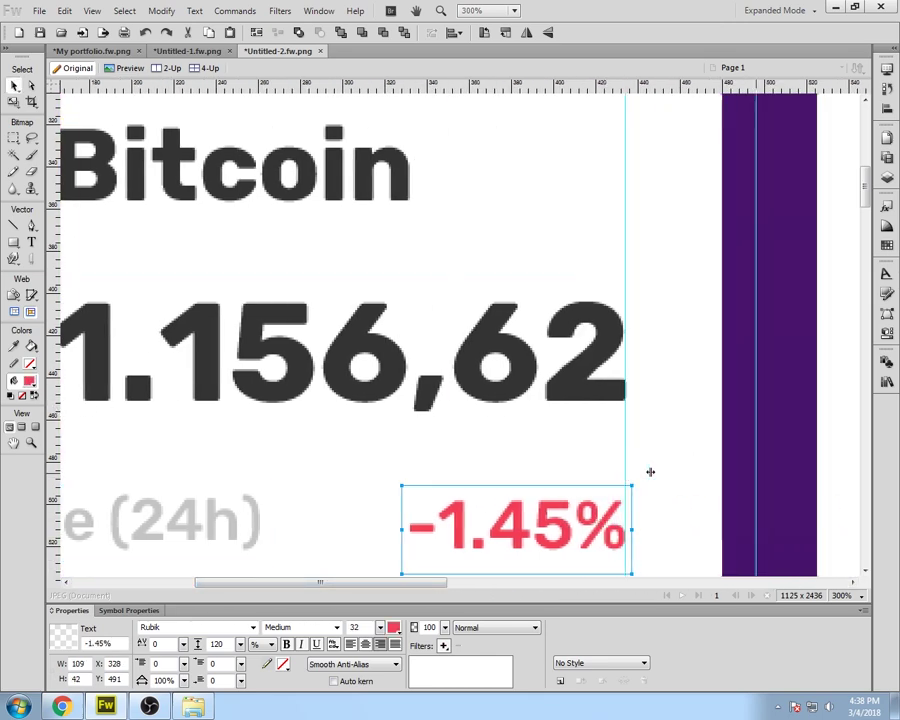
Step: Move the Bitcoin icon, heading, price, change label and percentage together 10 px to the right within the first card
key("ctrl+minus")
key("ctrl+minus")
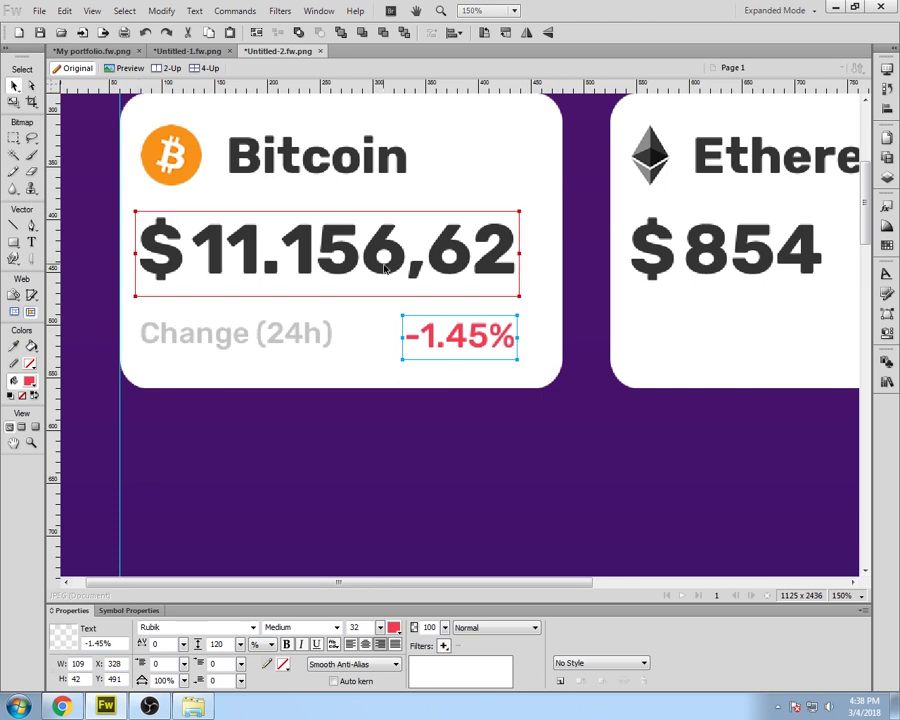
key("ctrl+minus")
left_click(522, 446)
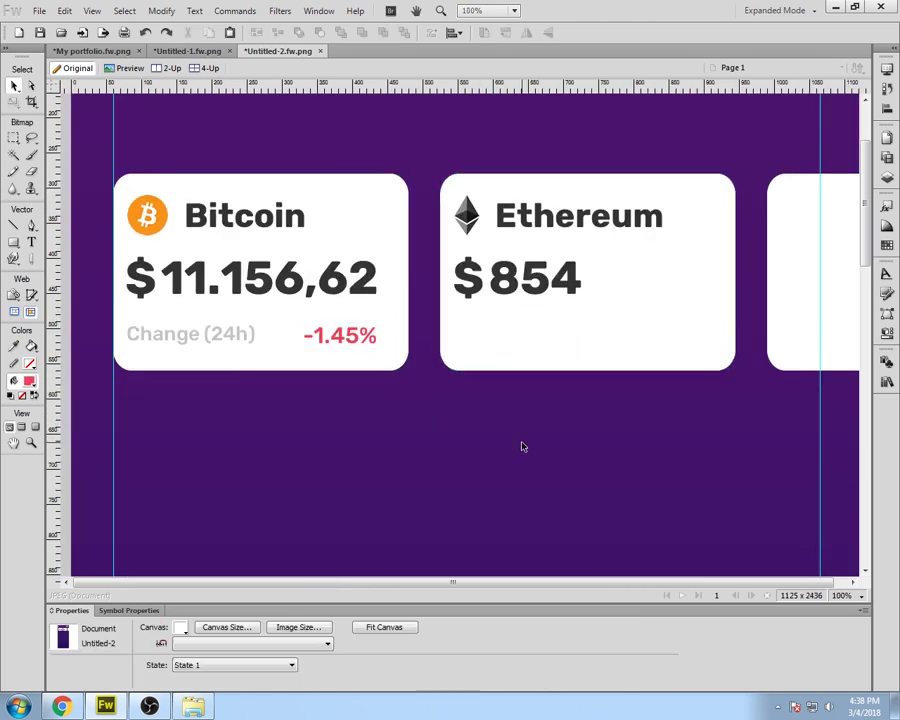
left_click(238, 218)
left_click(150, 214, "shift")
left_click(156, 272, "shift")
left_click(188, 335, "shift")
left_click(352, 345, "shift")
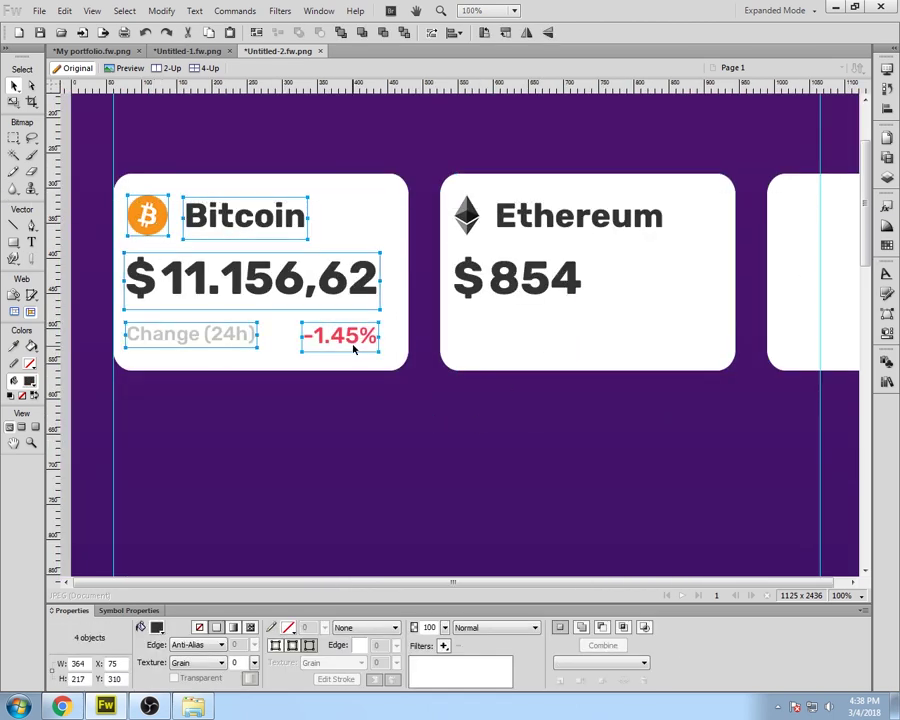
key("Right")
key("Right")
key("Right")
key("Right")
key("Right")
key("Right")
key("Right")
Step: Move the Ethereum icon, heading and $854 price together 10 px to the right within the second card
left_click(455, 280)
left_click(525, 230, "shift")
left_click(472, 216, "shift")
key("Right")
key("Right")
key("Right")
key("Right")
key("Right")
key("Right")
key("Right")
left_click(328, 493)
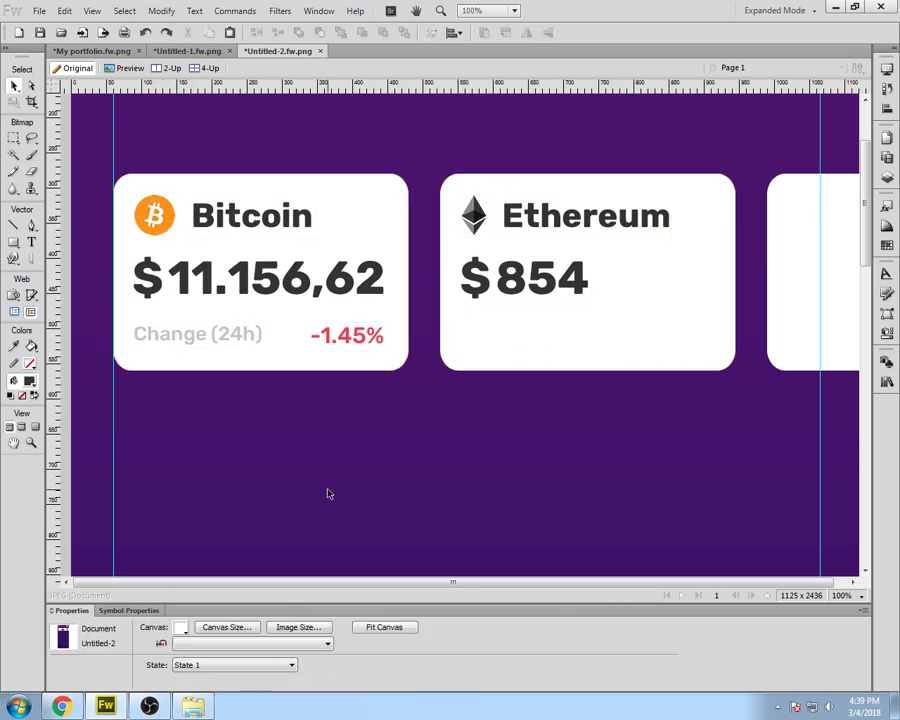
Step: Duplicate the "Change (24h)" label and -1.45% value into the Ethereum card and align them with its price at X 552, Y 491
left_click(198, 334)
left_click(341, 347, "shift")
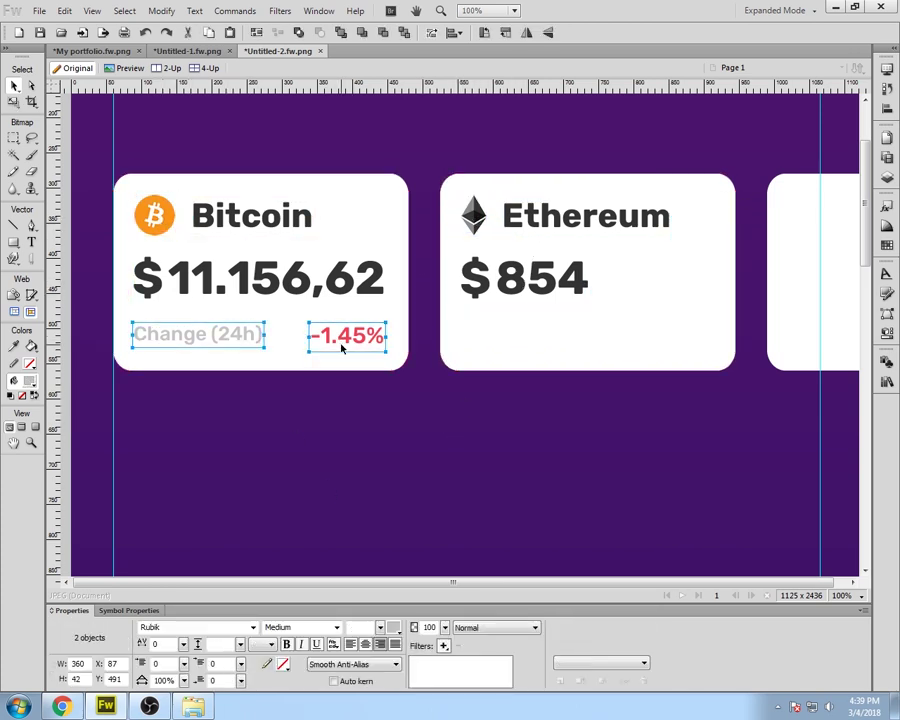
left_click_drag(328, 347, 494, 348)
key("ctrl+alt+0")
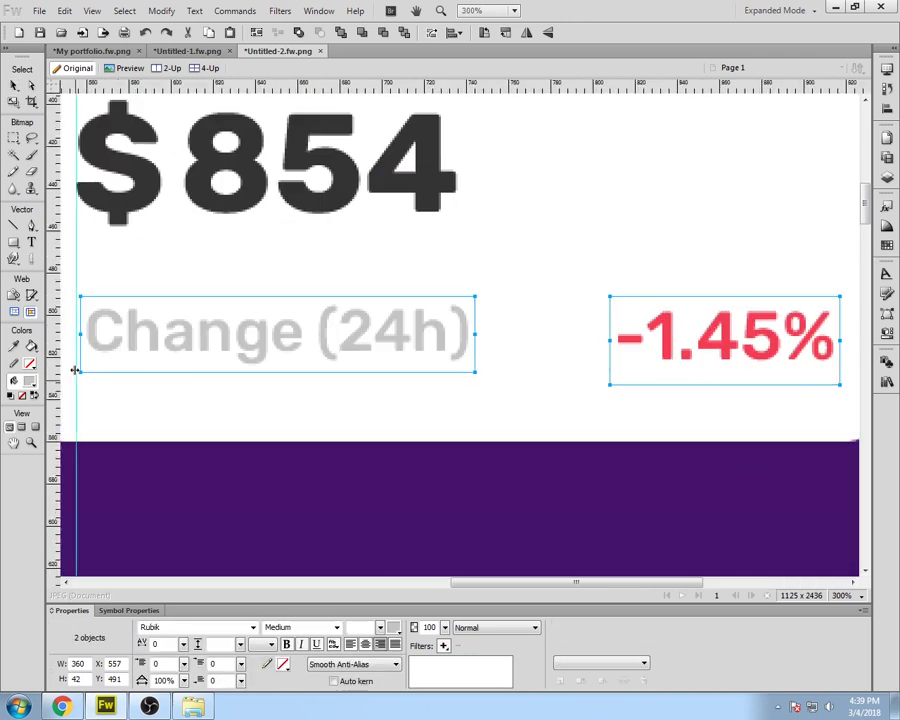
key("Left")
key("Left")
key("Left")
key("Left")
key("Left")
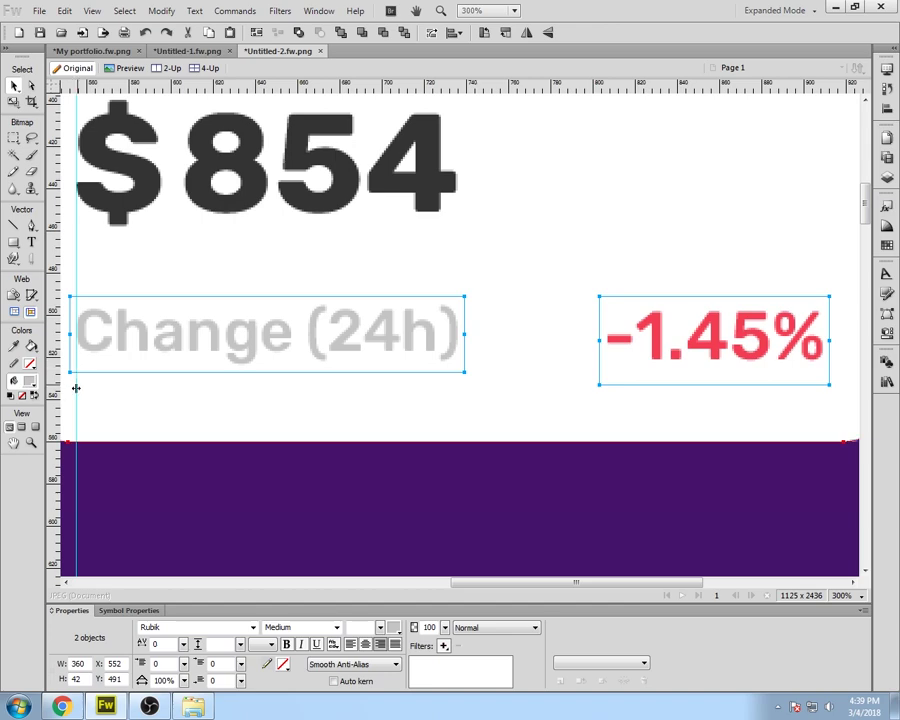
Step: Set the Ethereum card's percentage to -1.28% and select the third white card
key("ctrl+1")
key("ctrl+d")
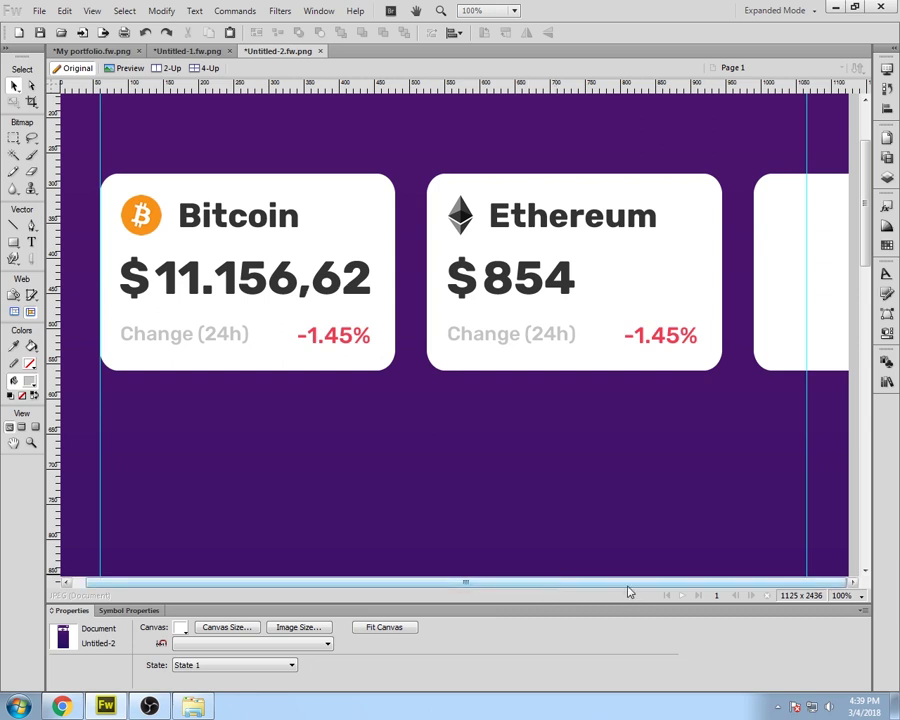
key("ctrl+minus")
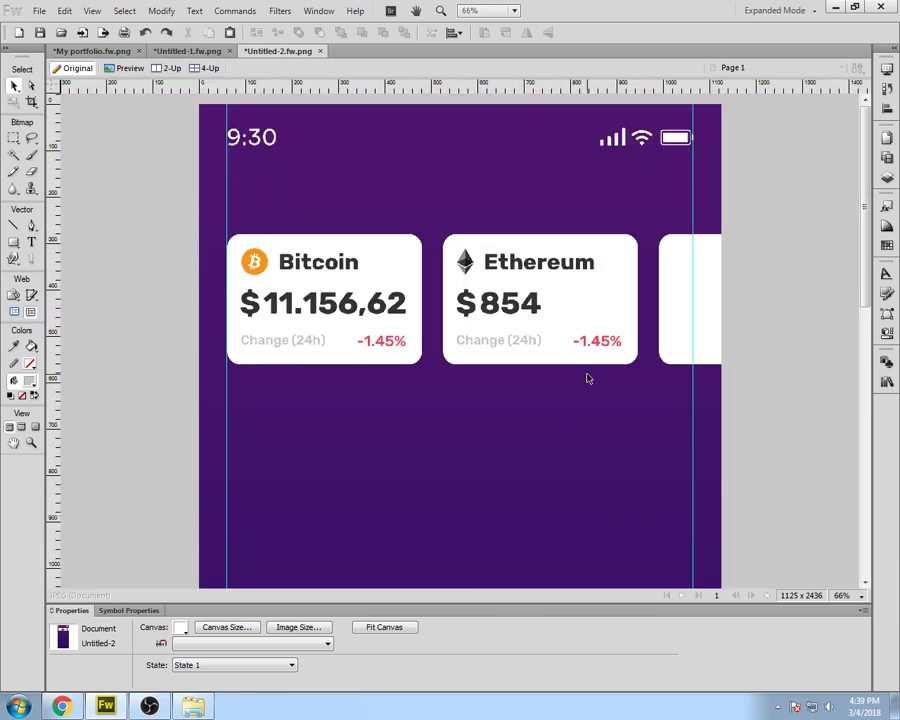
double_click(593, 345)
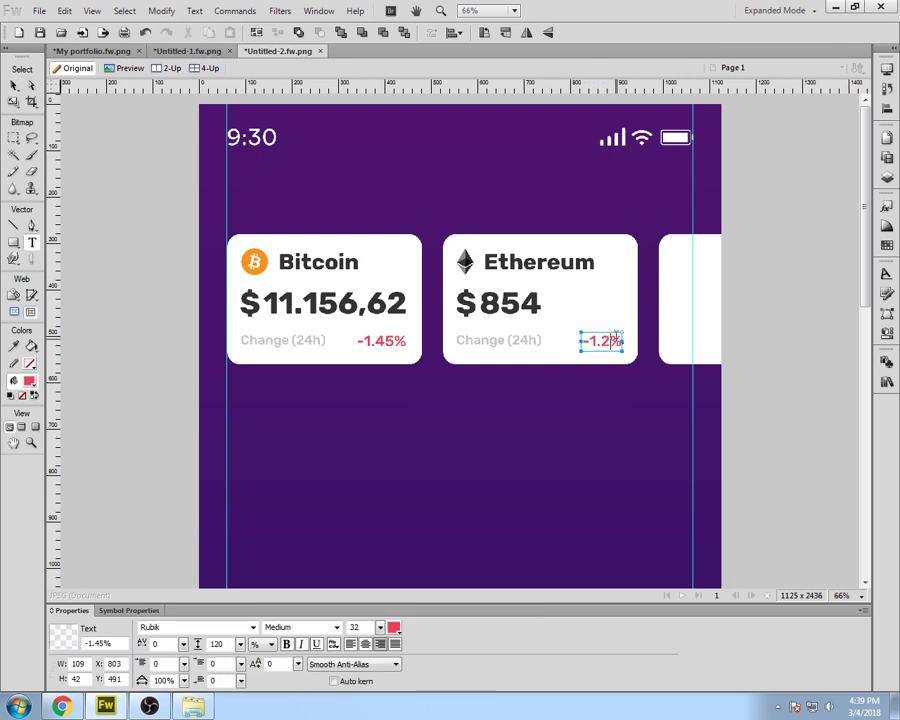
left_click(14, 86)
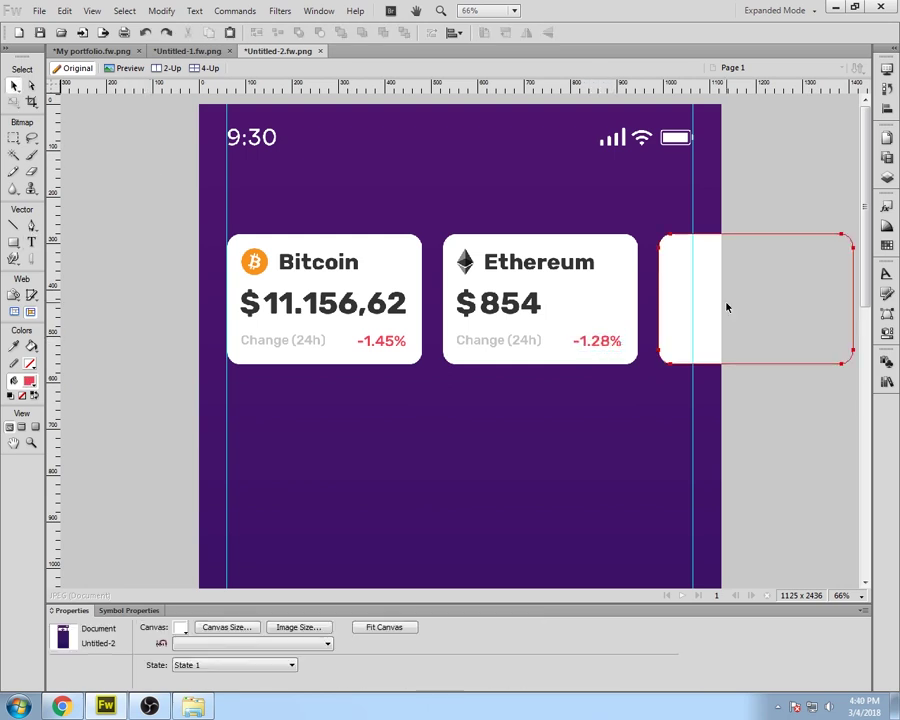
left_click(727, 307)
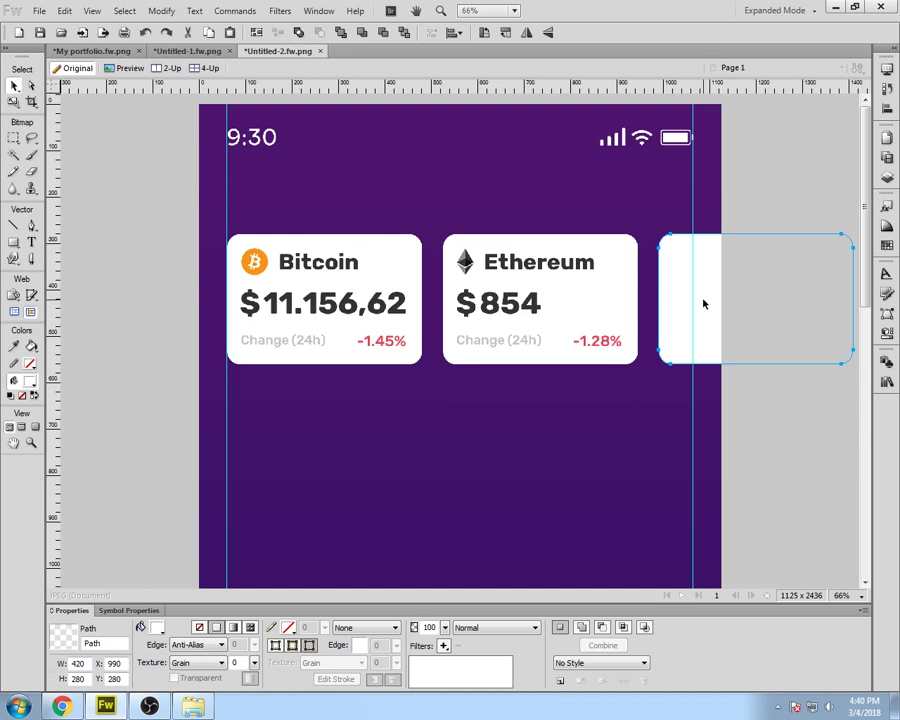
left_click(12, 241)
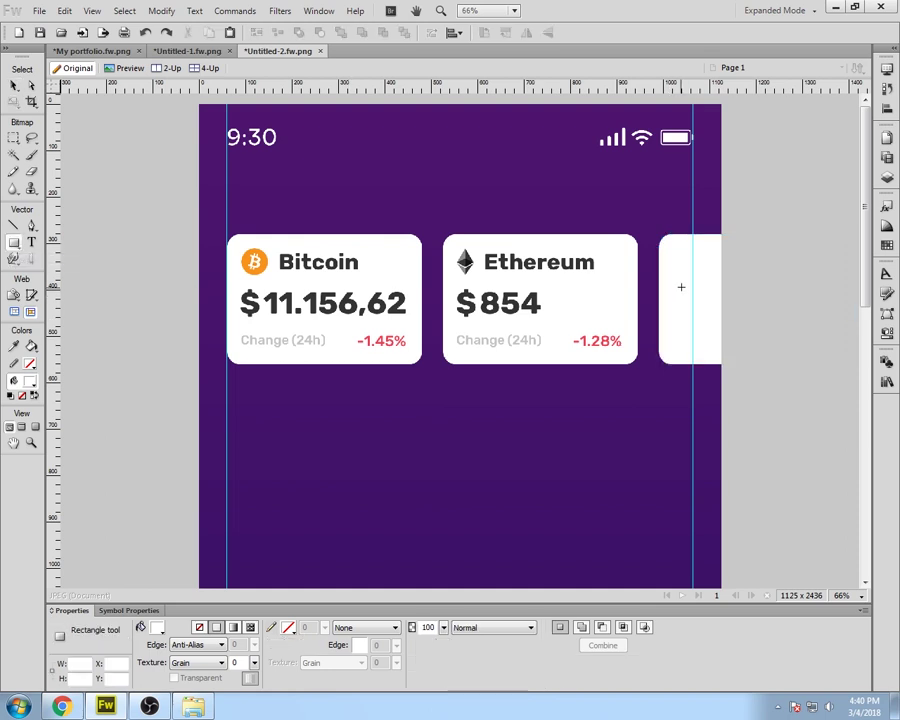
key("v")
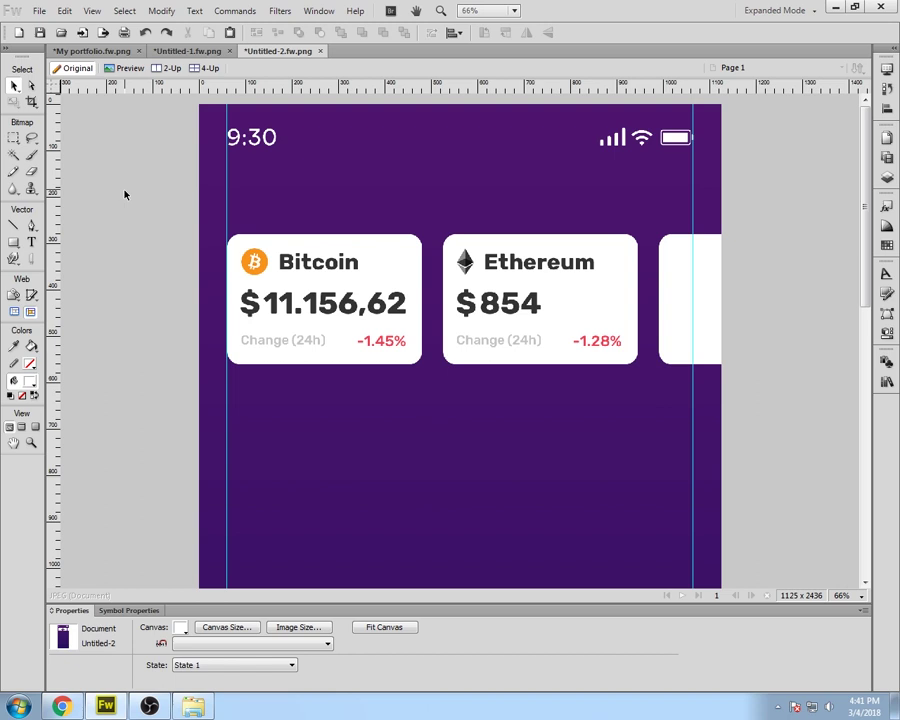
left_click(717, 248)
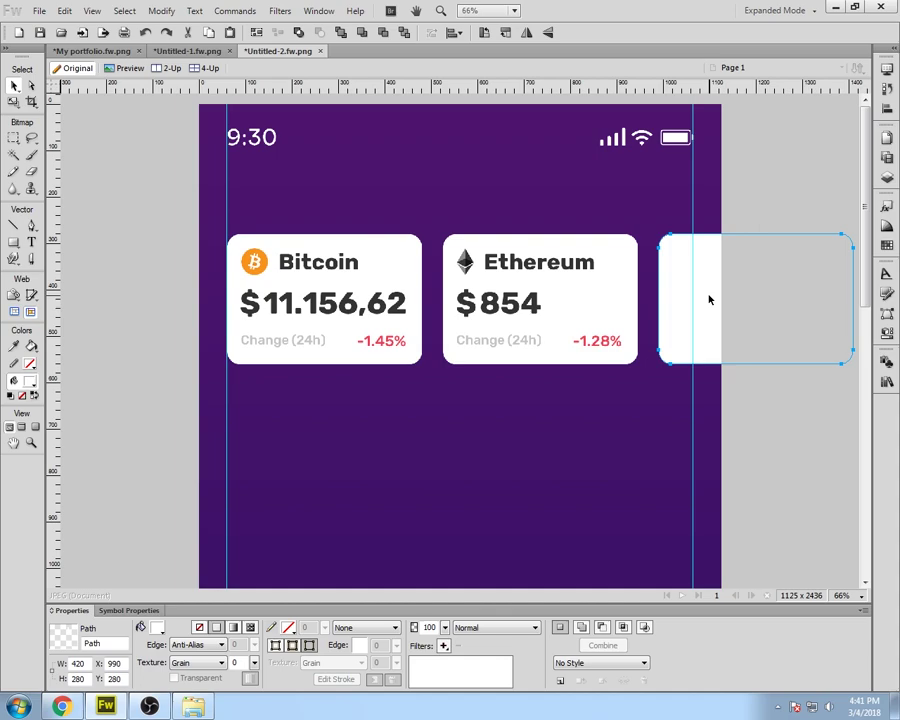
Step: Switch to Chrome and load coinmarketcap.com in a new tab
left_click(61, 707)
left_click(293, 8)
type("coinma")
key("Return")
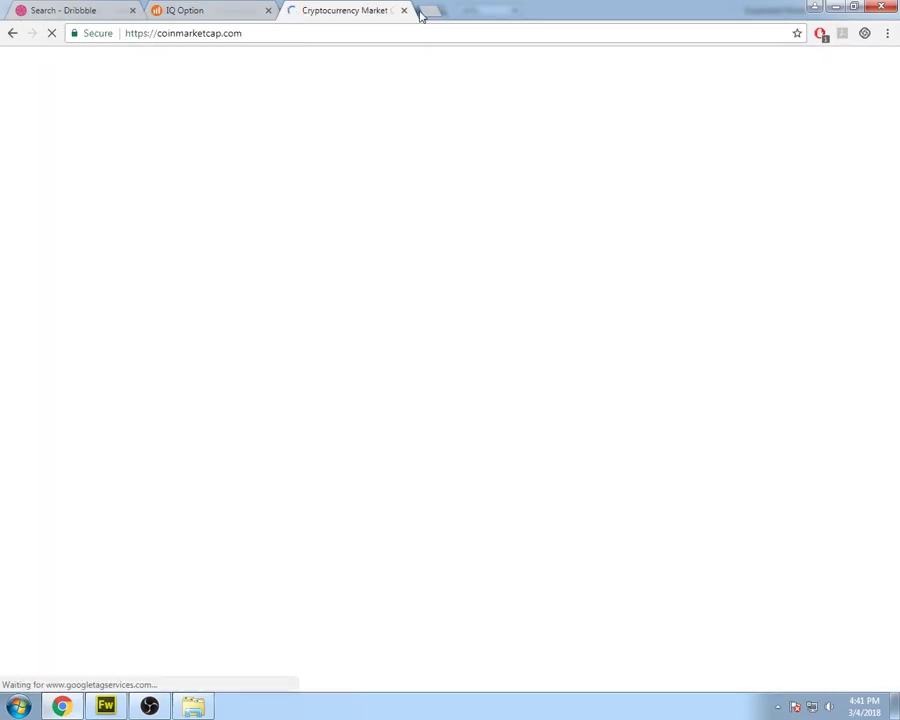
Step: Search Google for "litecoin png" in another new tab and show the image results
left_click(425, 11)
type("litecoin png")
key("Return")
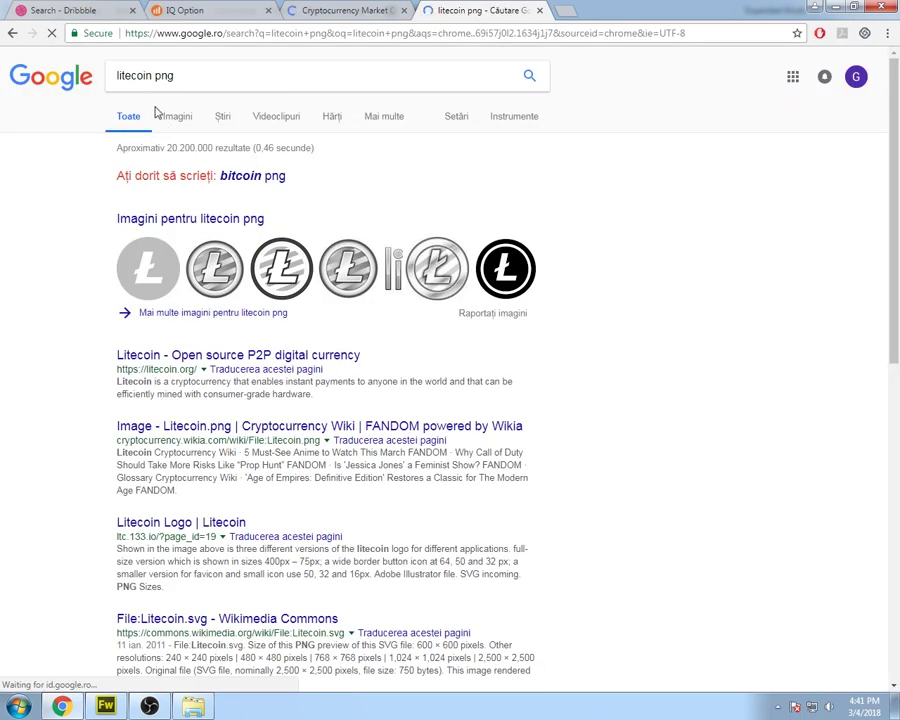
left_click(175, 116)
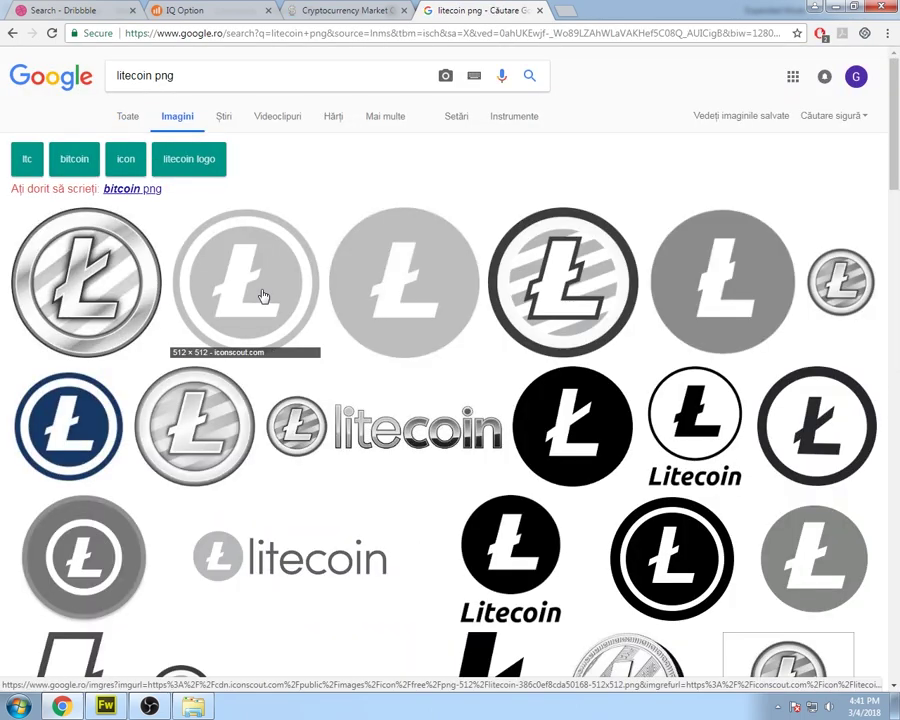
Step: Save the plain grey Litecoin logo from litecoin.org to the Desktop as the SVG file litecoin
left_click(386, 293)
right_click(334, 364)
left_click(388, 484)
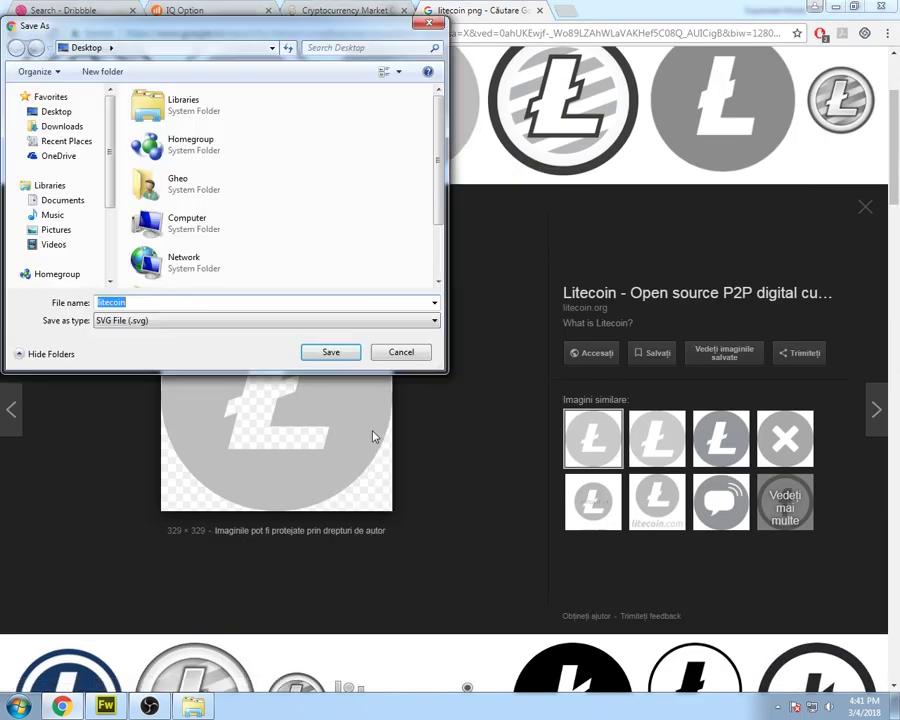
key("Return")
left_click(887, 676)
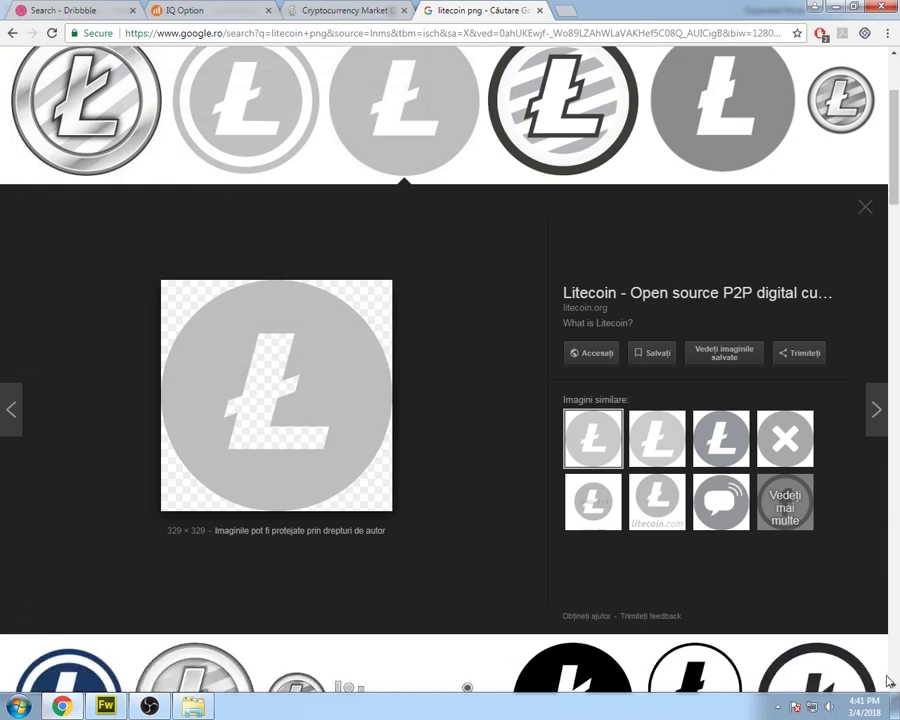
Step: Copy the similar grey Litecoin logo on a white background and paste it into the Untitled-2 design in Fireworks
left_click(663, 458)
right_click(355, 430)
left_click(420, 508)
key("alt+Tab")
key("ctrl+v")
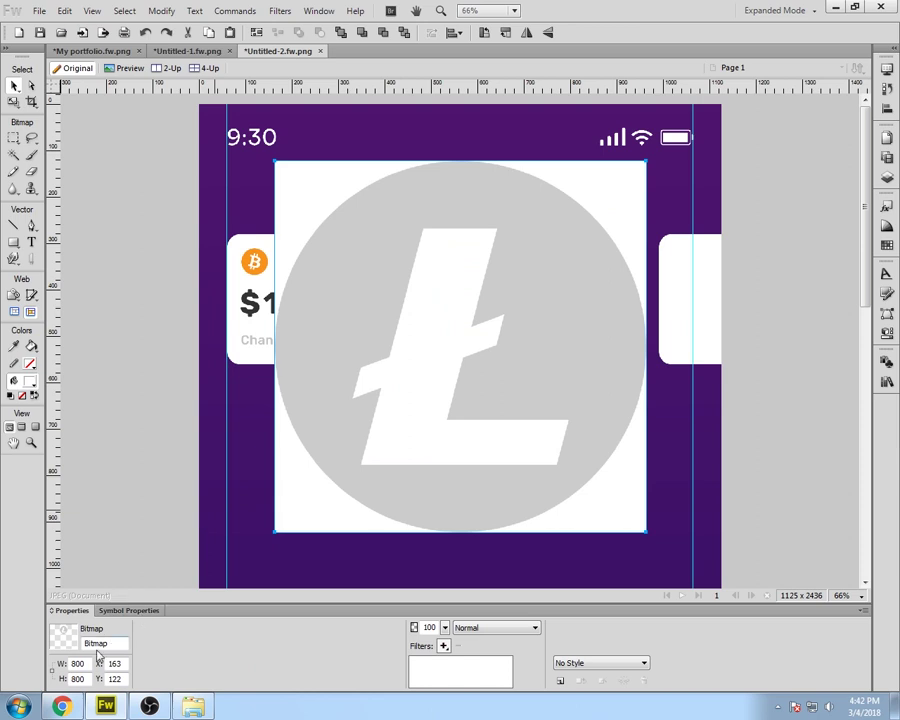
Step: Resize the pasted Litecoin logo to 58 × 58 px and place it above the cards at X 882, Y 188
type("58")
key("Return")
left_click_drag(287, 177, 670, 257)
key("ctrl+equal")
key("ctrl+equal")
left_click_drag(740, 347, 631, 186)
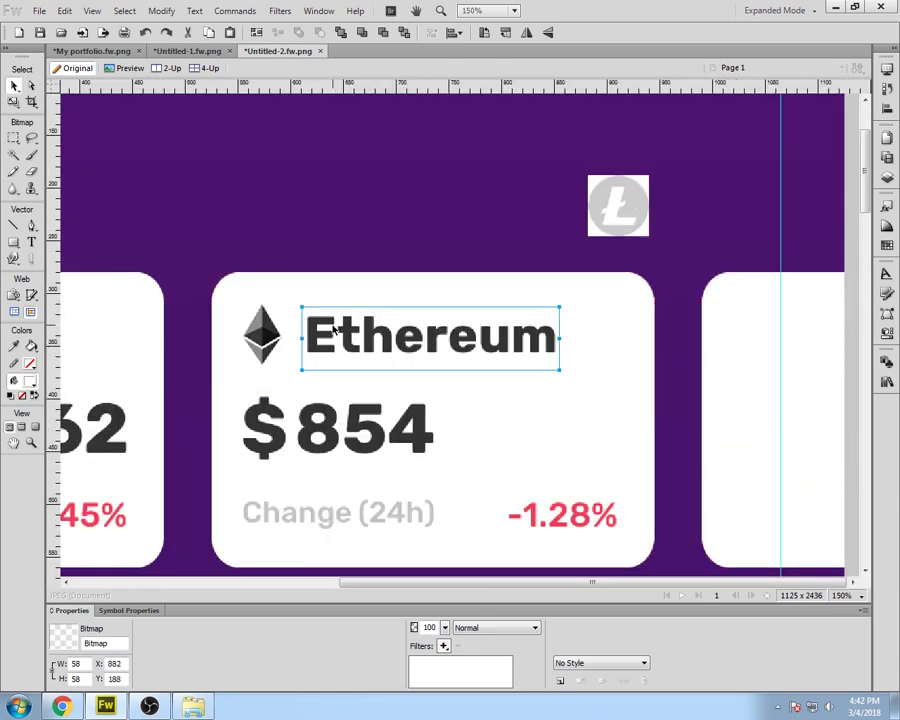
left_click(334, 330)
left_click(260, 332, "shift")
left_click_drag(456, 583, 356, 584)
left_click(169, 350)
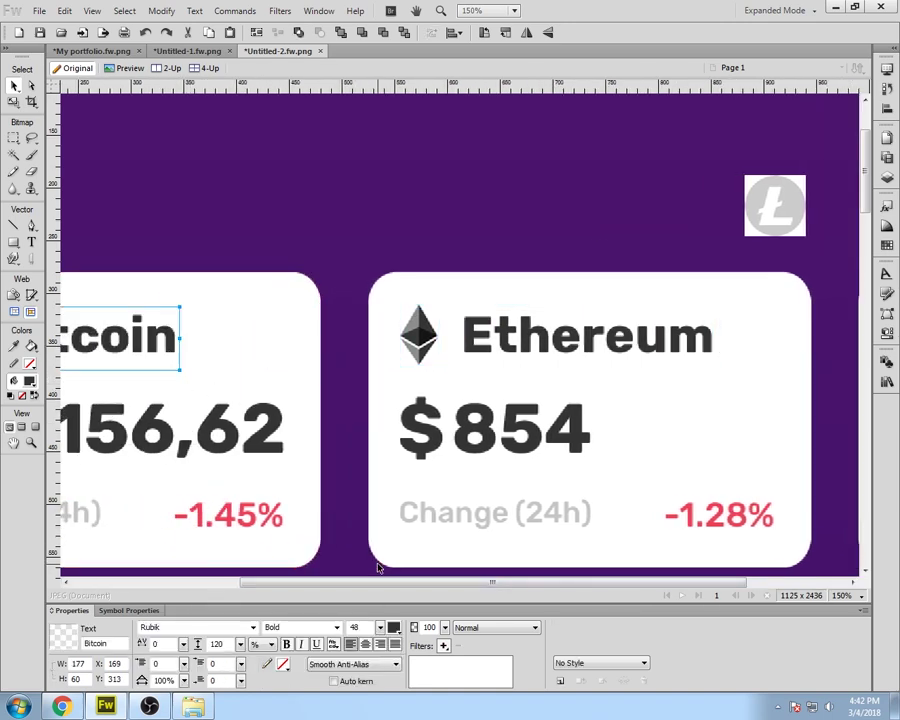
scroll(168, 347, "left", 5)
left_click(201, 334)
Step: Duplicate the Ethereum card's icon, heading, price, change label and percentage, and shift the copies right to X 1021 on the third card
left_click(690, 332)
left_click_drag(550, 584, 761, 584)
left_click(608, 341, "shift")
left_click(620, 430, "shift")
left_click(640, 514, "shift")
left_click(790, 520, "shift")
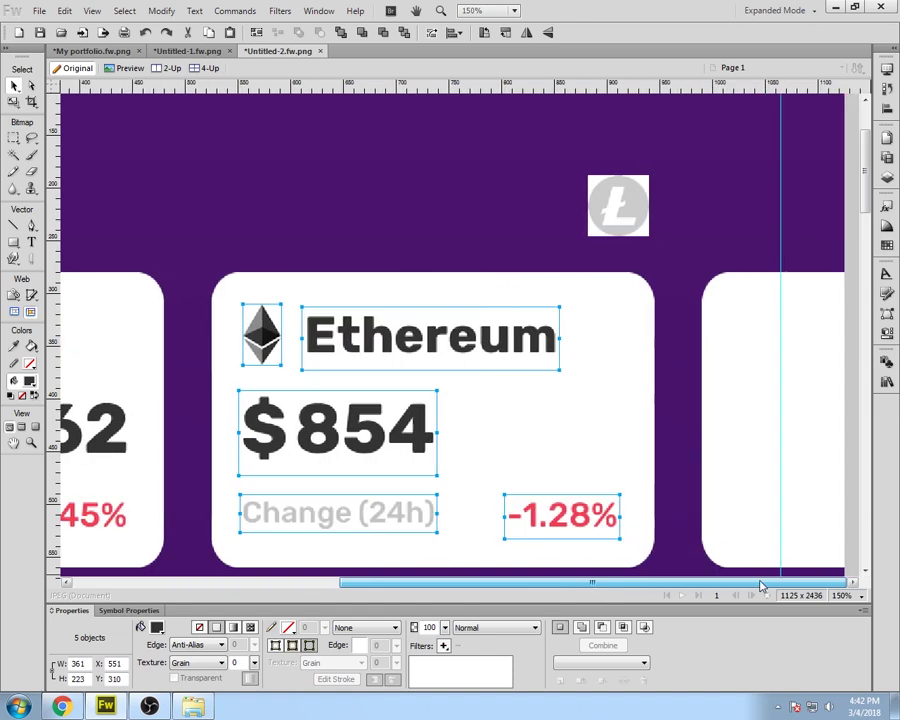
left_click(787, 573)
key("ctrl+v")
key("shift+Right")
key("shift+Right")
key("shift+Right")
key("shift+Right")
key("shift+Right")
key("shift+Right")
key("shift+Right")
key("shift+Right")
key("shift+Right")
key("shift+Right")
key("shift+Right")
key("shift+Right")
key("shift+Right")
key("shift+Right")
key("shift+Right")
key("shift+Right")
key("shift+Right")
key("shift+Right")
key("shift+Right")
key("shift+Right")
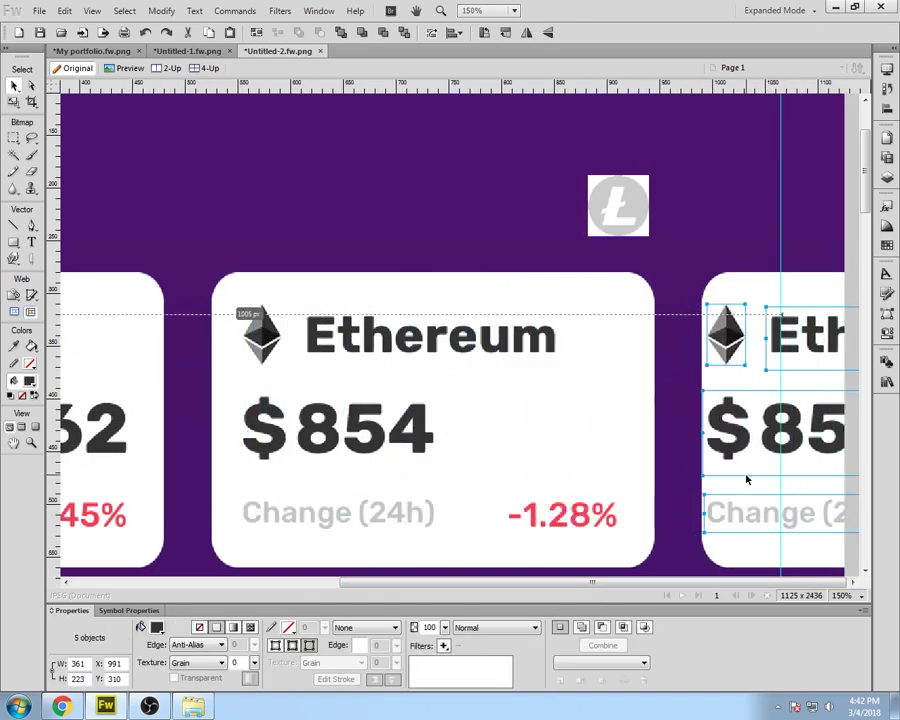
key("shift+Right")
key("shift+Right")
key("shift+Right")
Step: Add a vertical guide at the Ethereum card's content edge and draw a 30 × 13 px spacer rectangle at X 990 in the third card
left_click_drag(53, 405, 242, 441)
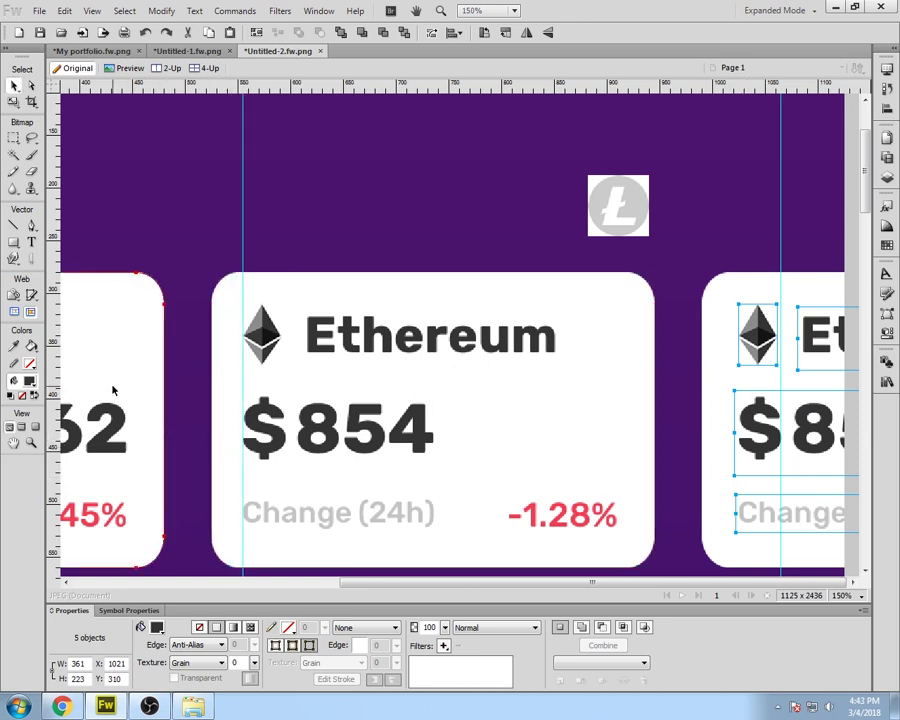
key("u")
mouse_move(242, 377)
left_mouse_down()
mouse_move(212, 390)
mouse_move(709, 384)
left_mouse_up()
key("v")
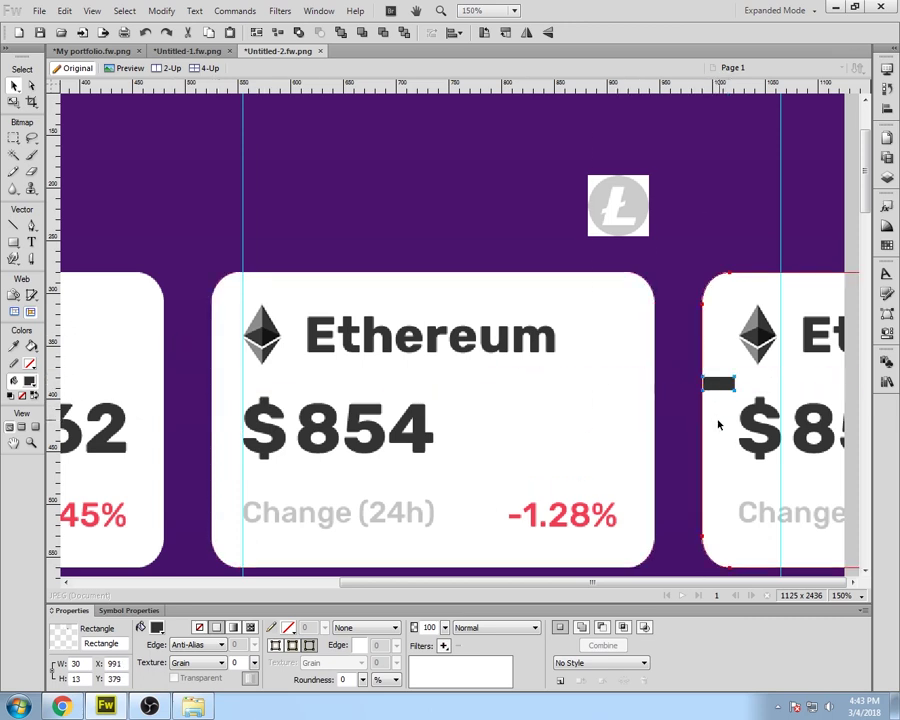
left_click_drag(775, 399, 782, 400)
scroll(745, 449, "up", 3)
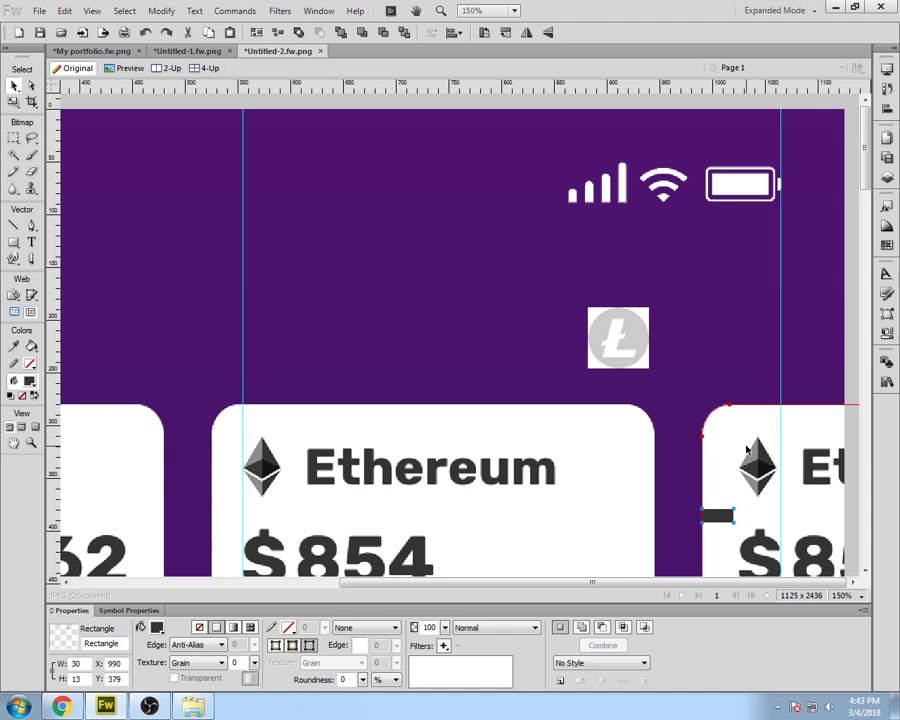
Step: Place the vertical guide at the spacer rectangle's right edge in the third card and delete the spacer
scroll(740, 411, "down", 5)
left_click_drag(740, 411, 734, 410)
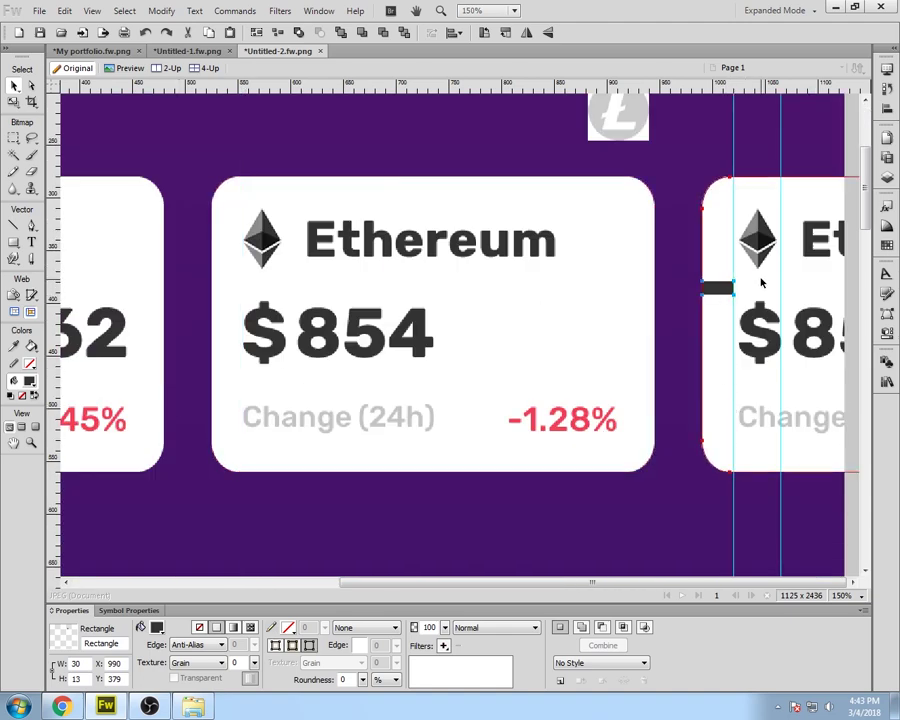
key("Delete")
Step: Select the third card's icon, heading, price, change label and percentage and align them with the new guide at X 1016
left_click(753, 250)
key("ctrl+minus")
key("ctrl+minus")
left_click(711, 264, "shift")
left_click(708, 303, "shift")
left_click(708, 341, "shift")
left_click(816, 308, "shift")
key("ctrl+equal")
key("ctrl+equal")
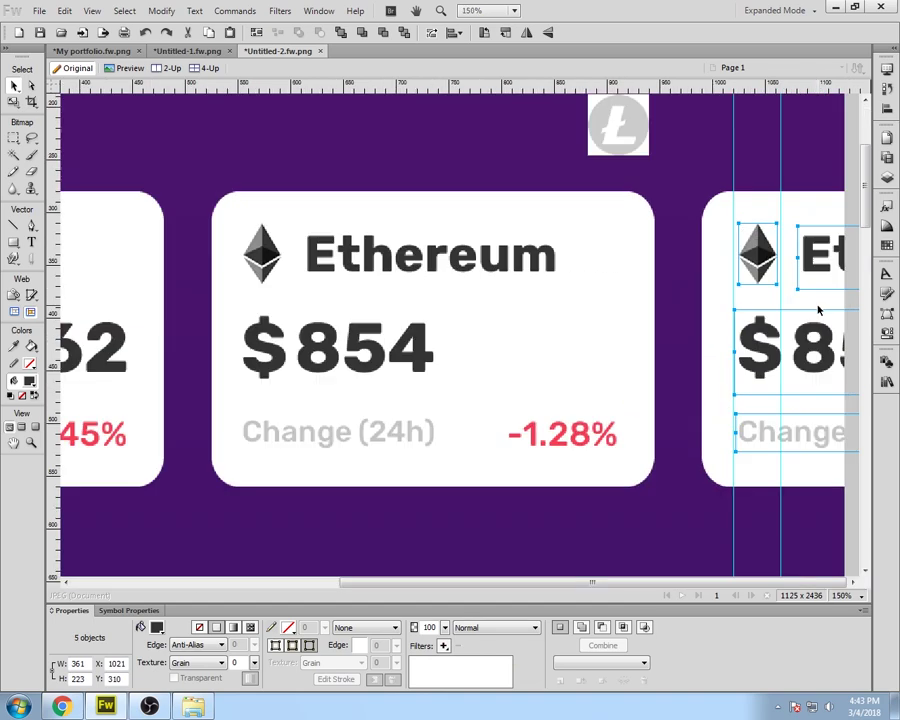
key("ctrl+equal")
key("ctrl+equal")
scroll(562, 397, "down", 3)
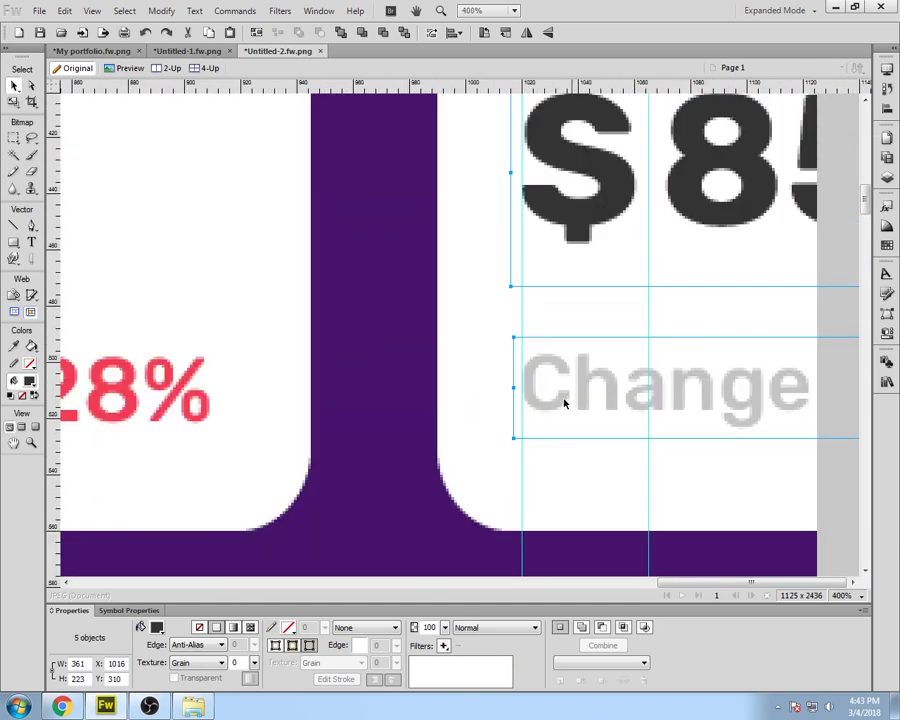
Step: Move the Litecoin logo over the third card's icon, aligned with the guide at X 1020, Y 310
key("ctrl+minus")
key("ctrl+minus")
key("ctrl+minus")
left_click_drag(698, 194, 798, 284)
key("ctrl+equal")
key("ctrl+equal")
key("ctrl+equal")
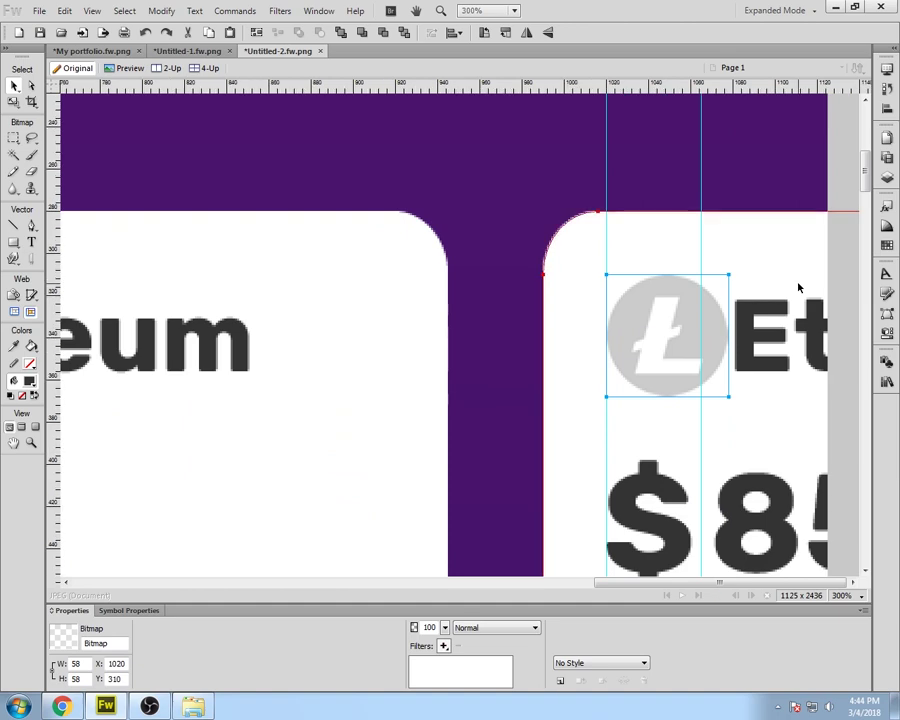
key("shift+Down")
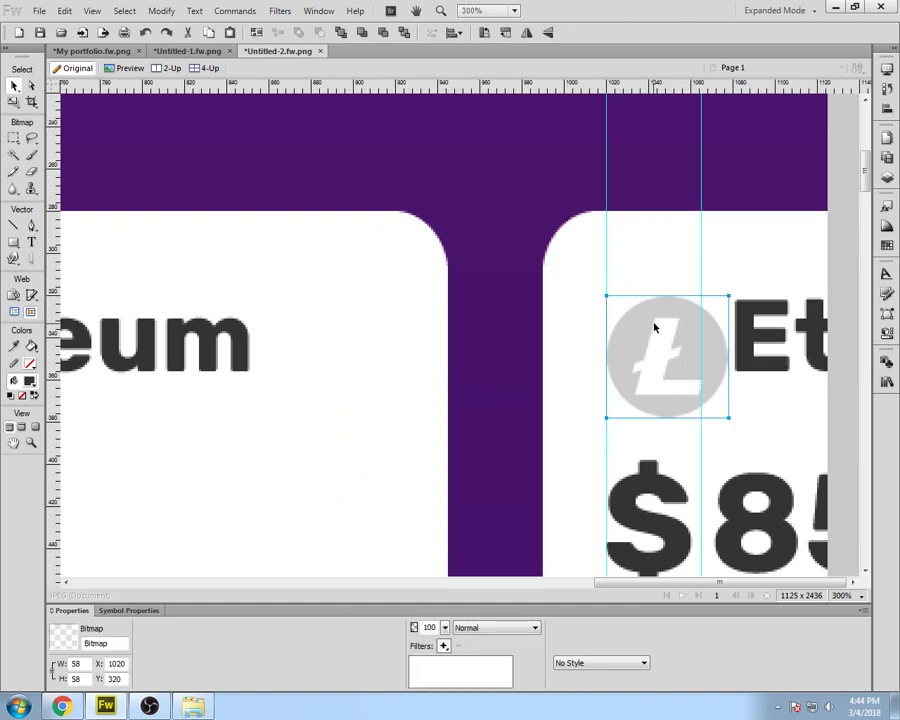
key("shift+Up")
Step: Move the third card's heading 20 px right to X 1096 to clear the Litecoin logo
left_click(822, 342)
key("shift+Right")
key("shift+Right")
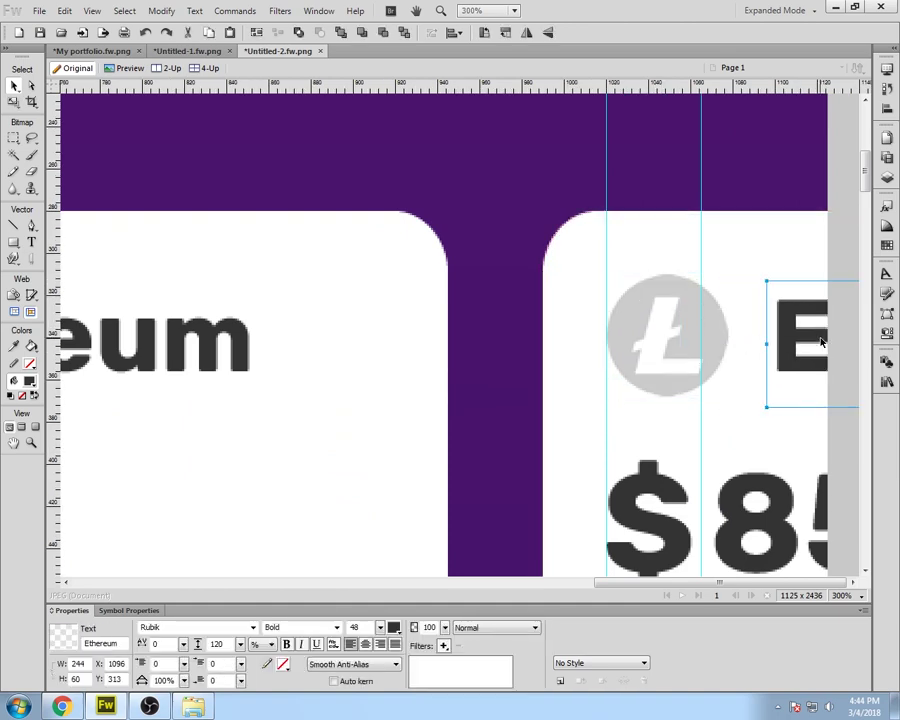
key("ctrl+minus")
key("ctrl+minus")
key("ctrl+minus")
left_click(697, 533)
Step: Replace the third card's heading text with one for Litecoin, starting with L
left_click(842, 340)
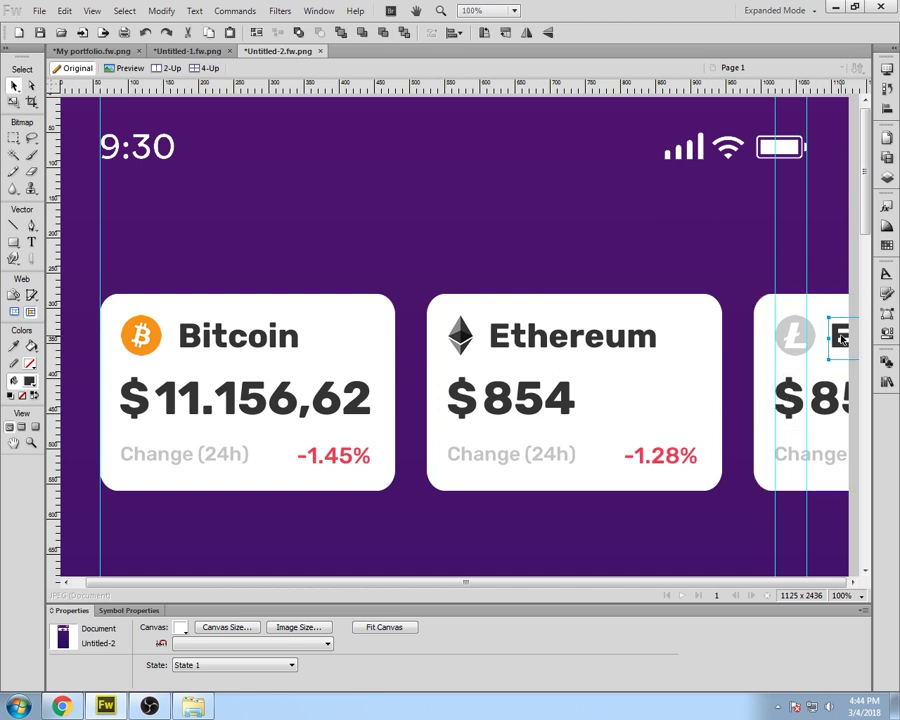
left_click(840, 340)
double_click(840, 338)
type("L")
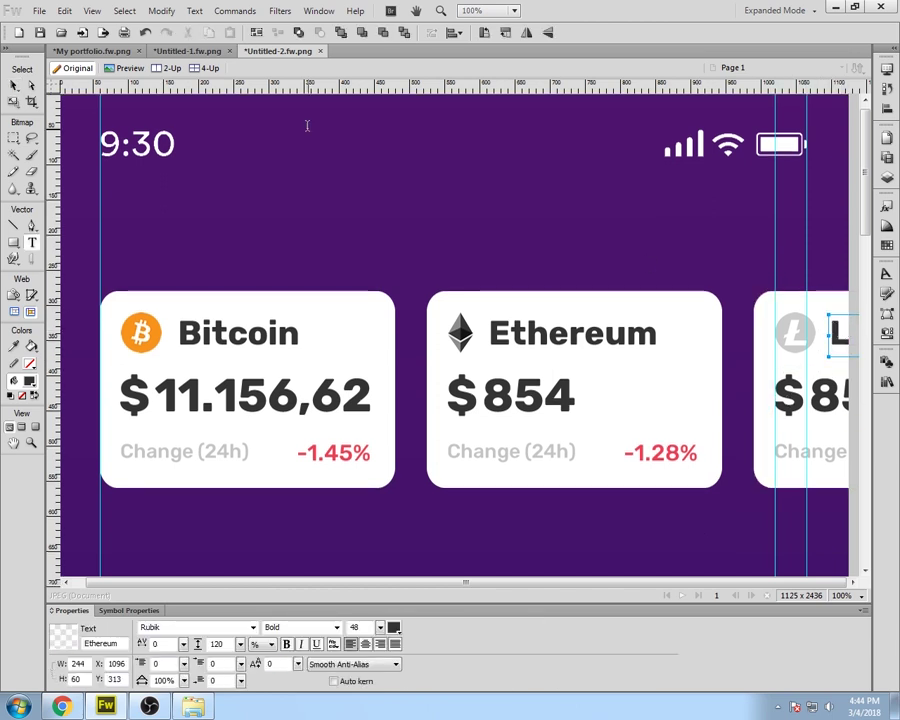
Step: Look up Litecoin on CoinMarketCap and replace the third card's price with its dollar price, keeping the $ sign
key("alt+Tab")
key("ctrl+w")
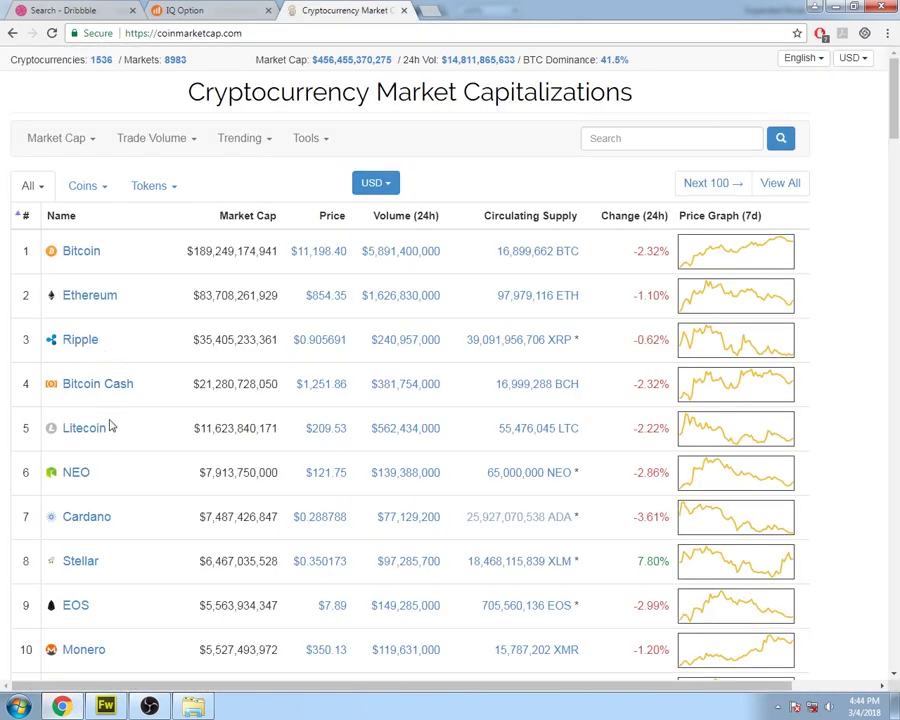
key("alt+Tab")
left_click(838, 398)
left_click_drag(810, 398, 860, 398)
scroll(850, 398, "down", 1)
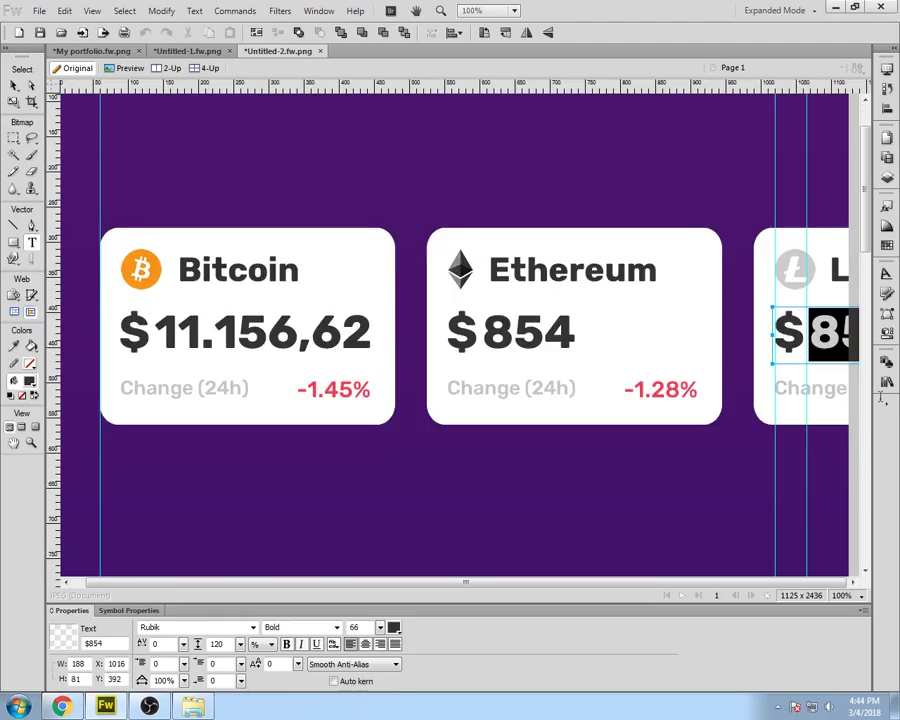
key("ctrl+minus")
type("4")
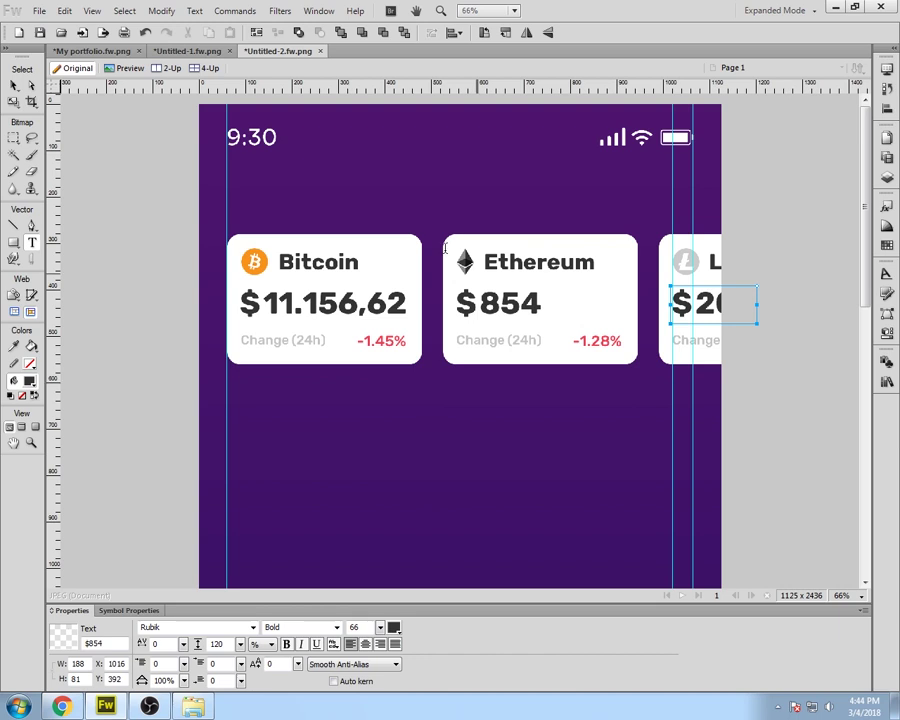
key("Escape")
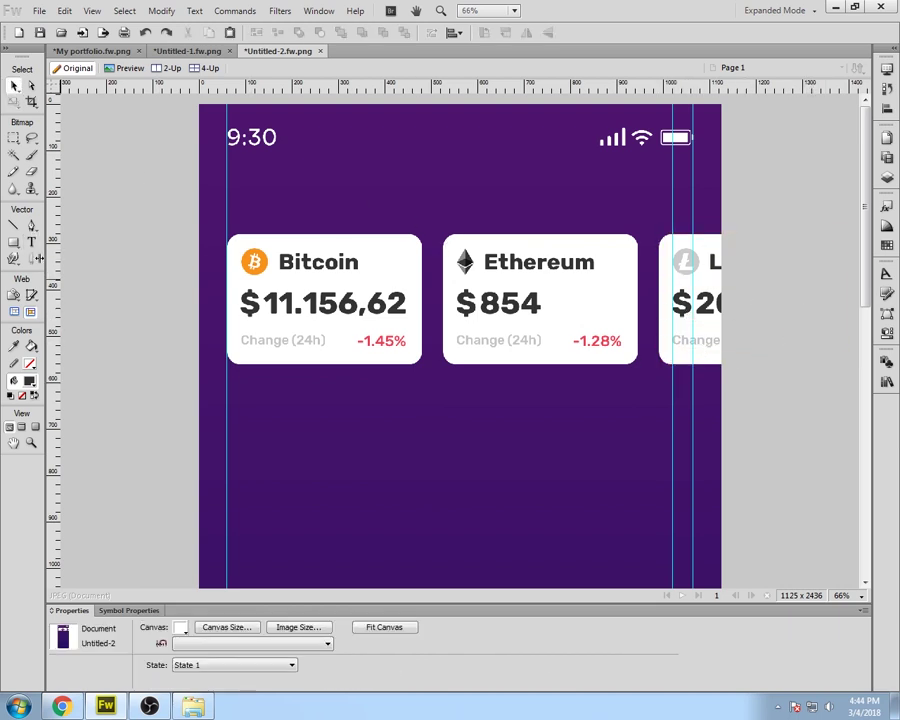
Step: Set the opacity of the second and third white cards to 90
left_click(600, 348)
left_click(682, 356, "shift")
mouse_move(445, 627)
left_mouse_down()
mouse_move(452, 642)
mouse_move(449, 623)
left_mouse_up()
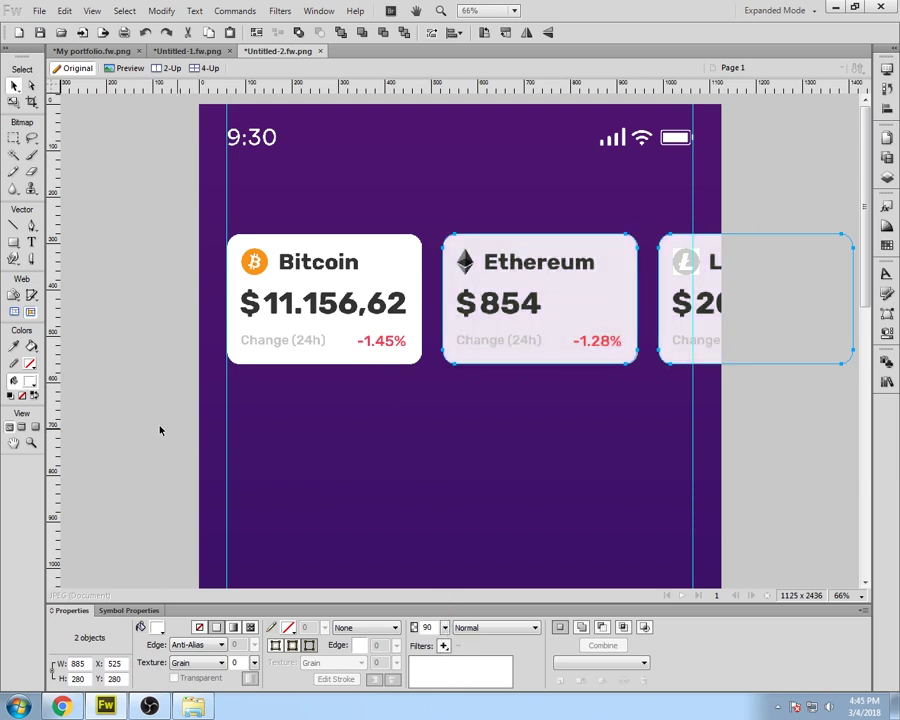
left_click(154, 480)
Step: Return to Chrome and run a new Google image search for "litecoin png" to replace the third card's logo
left_click(688, 263)
left_click(62, 707)
left_click(431, 12)
type("litecoin png")
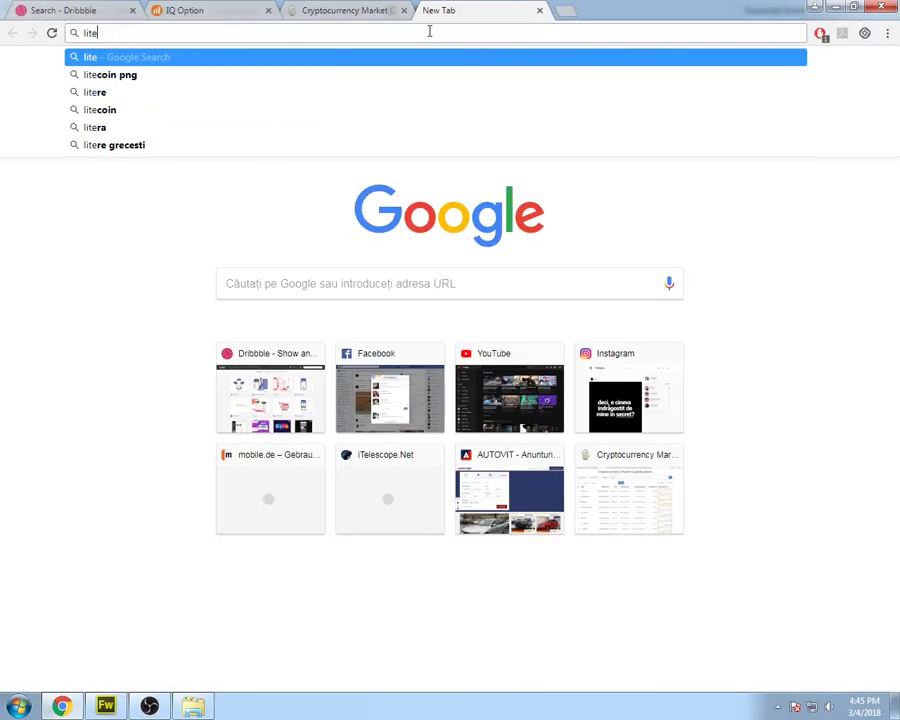
key("Return")
left_click(177, 116)
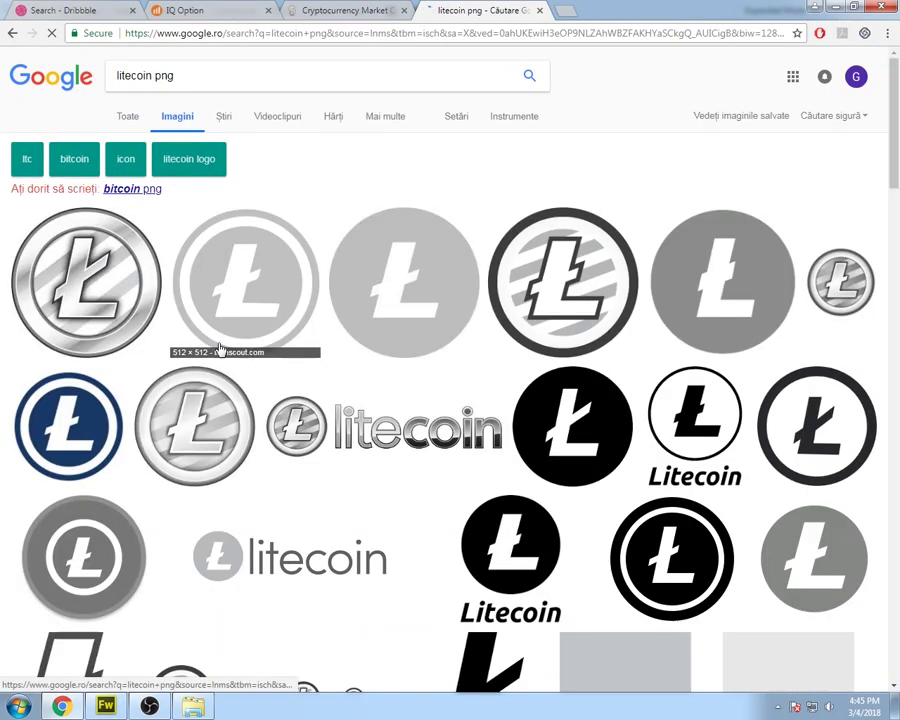
left_click(410, 285)
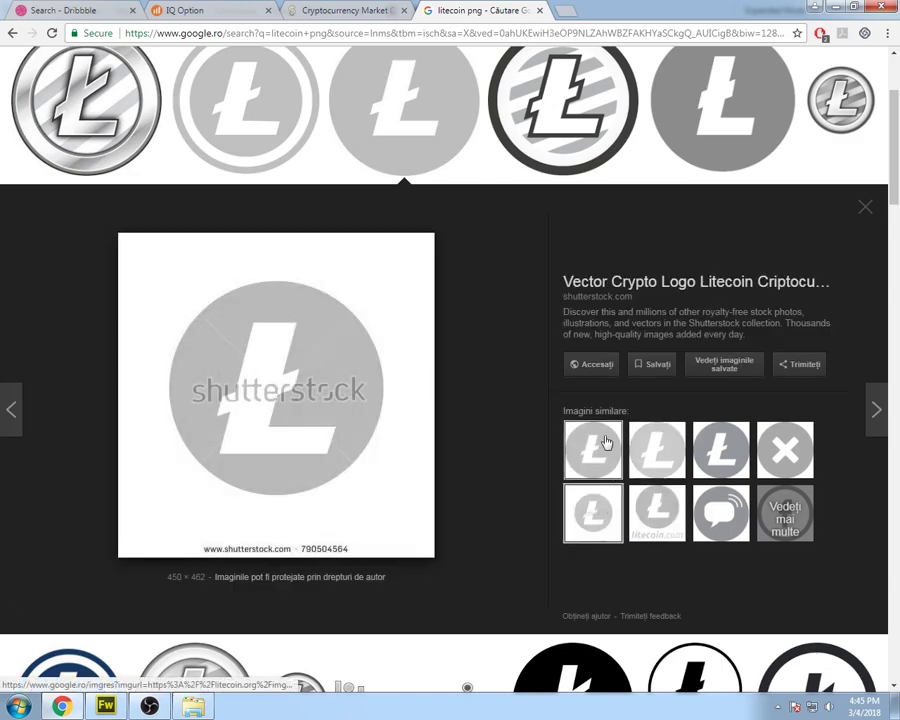
left_click(606, 443)
left_click(836, 7)
left_click(836, 7)
left_click_drag(183, 537, 574, 371)
scroll(580, 430, "down", 8)
scroll(588, 500, "up", 8)
left_click(106, 706)
key("alt+Tab")
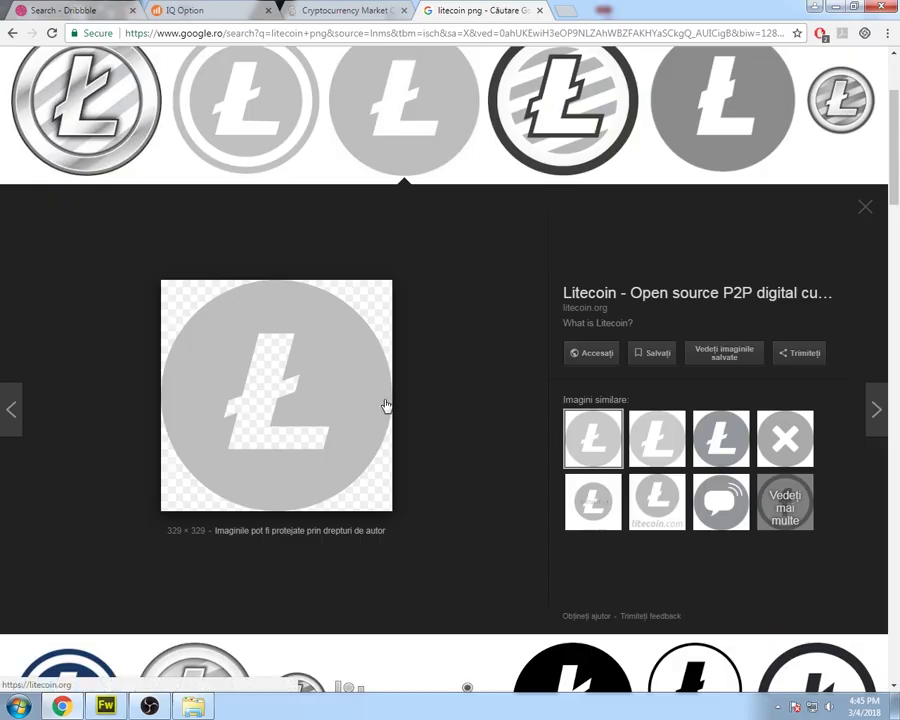
Step: Choose the ringed 512 × 512 Litecoin icon from the image results and save it to the Desktop as a PNG
left_click(864, 206)
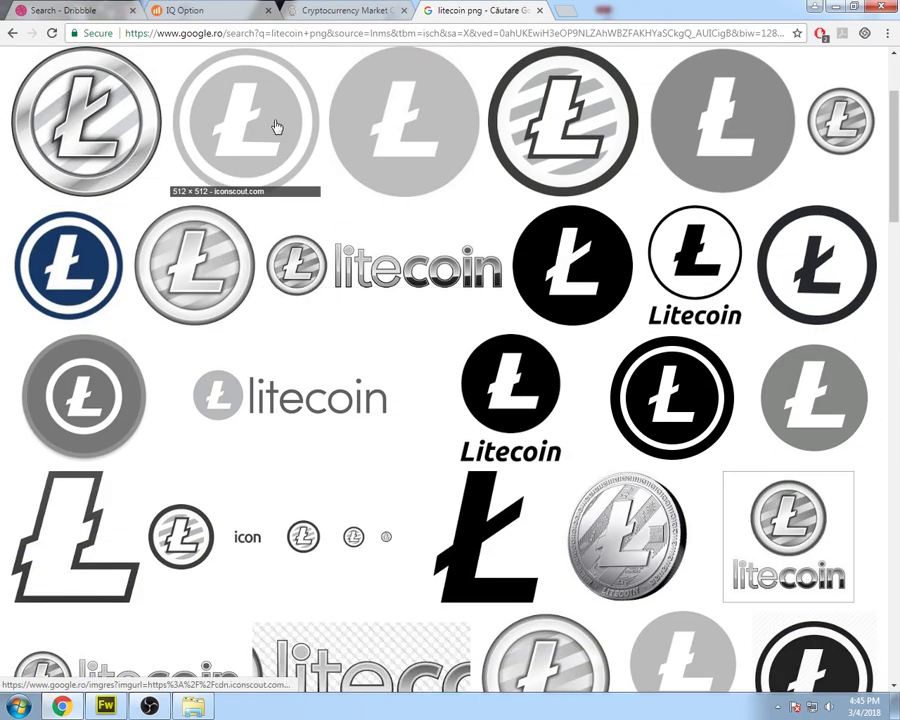
left_click(274, 124)
right_click(310, 393)
key("v")
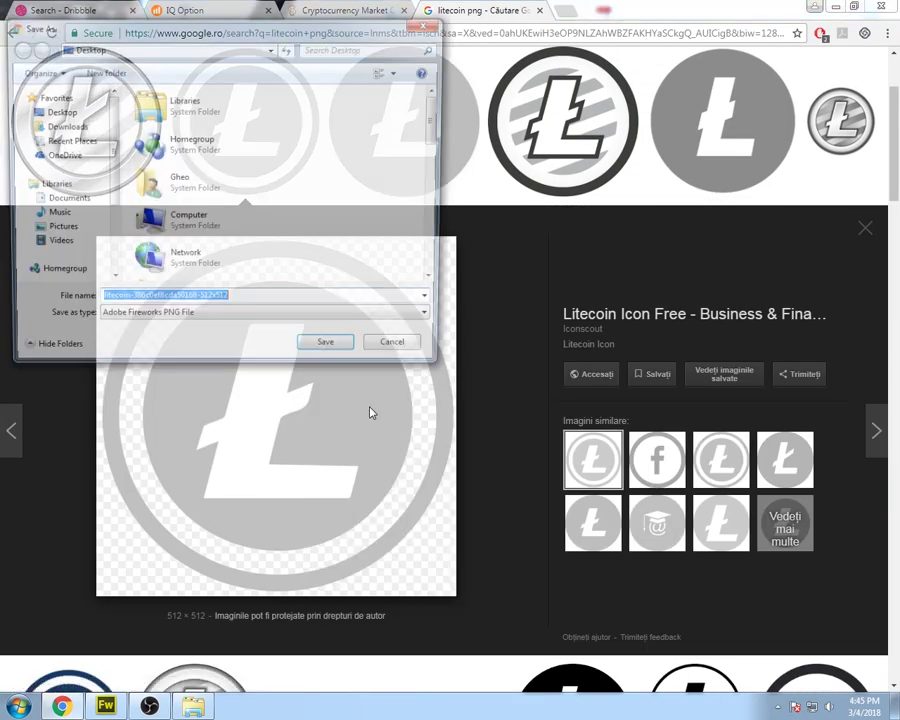
key("Return")
Step: Switch to Fireworks, place the saved Litecoin logo in Untitled-2 and resize it to 58 × 58
key("super+d")
left_click(105, 706)
left_click(567, 370)
type("58")
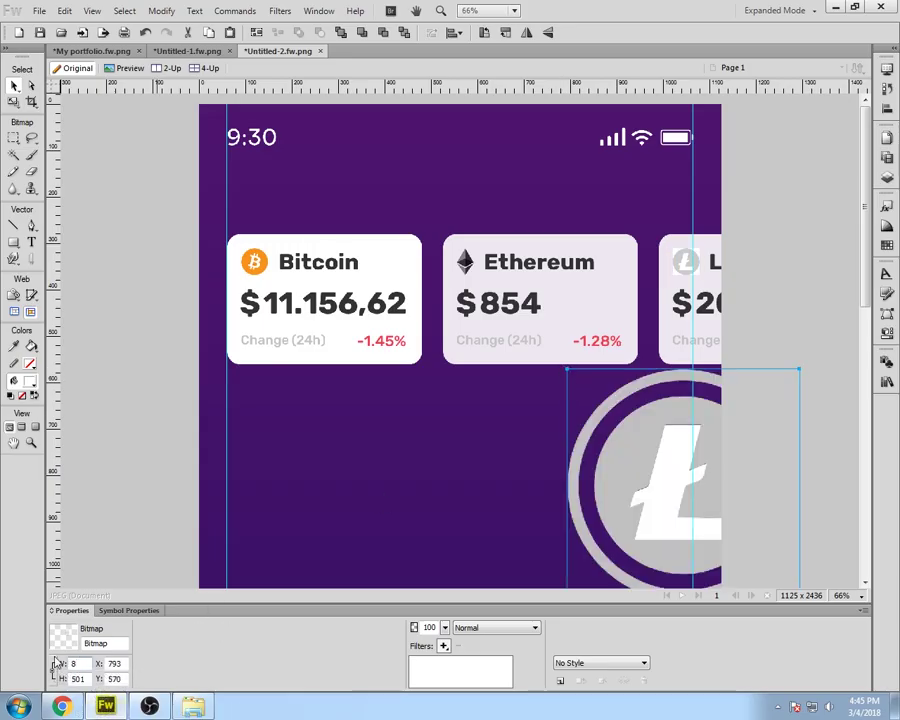
key("Return")
Step: Move the new Litecoin logo into the old logo's position on the third card and delete the old logo
scroll(665, 295, "up", 3)
left_click_drag(674, 326, 718, 251)
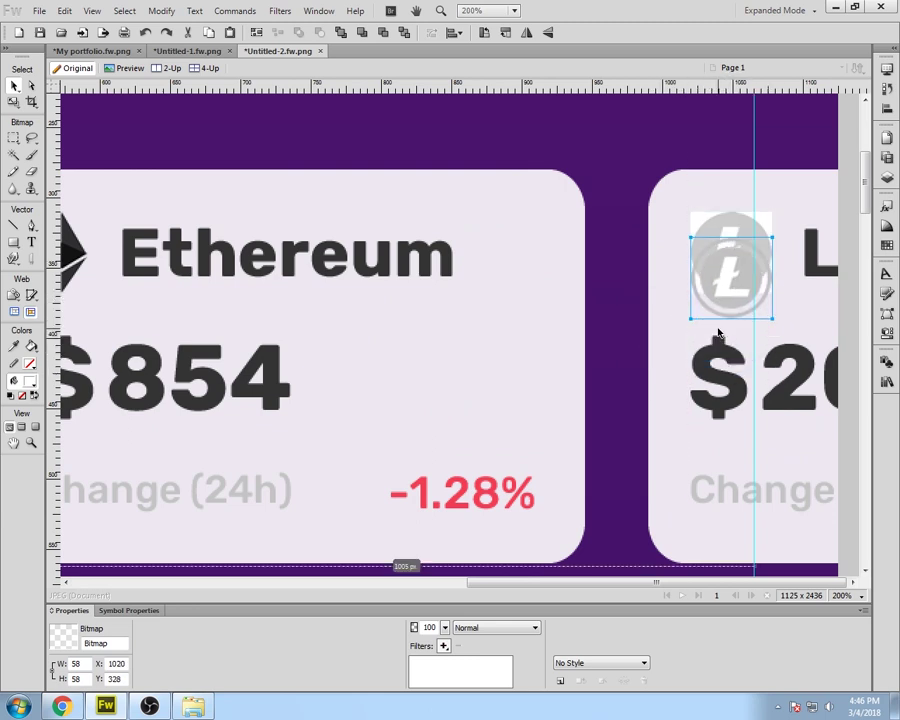
key("shift+Down")
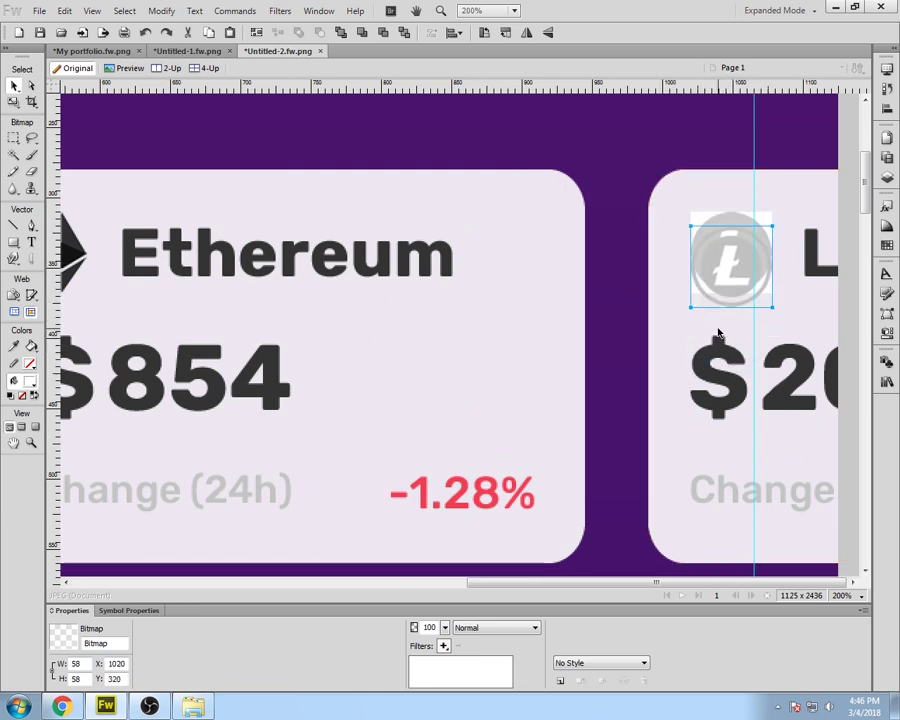
left_click(727, 220)
key("Delete")
left_click(729, 255)
key("shift+Up")
Step: Set the opacity of the Ethereum and Litecoin card backgrounds to 80
left_click(771, 291)
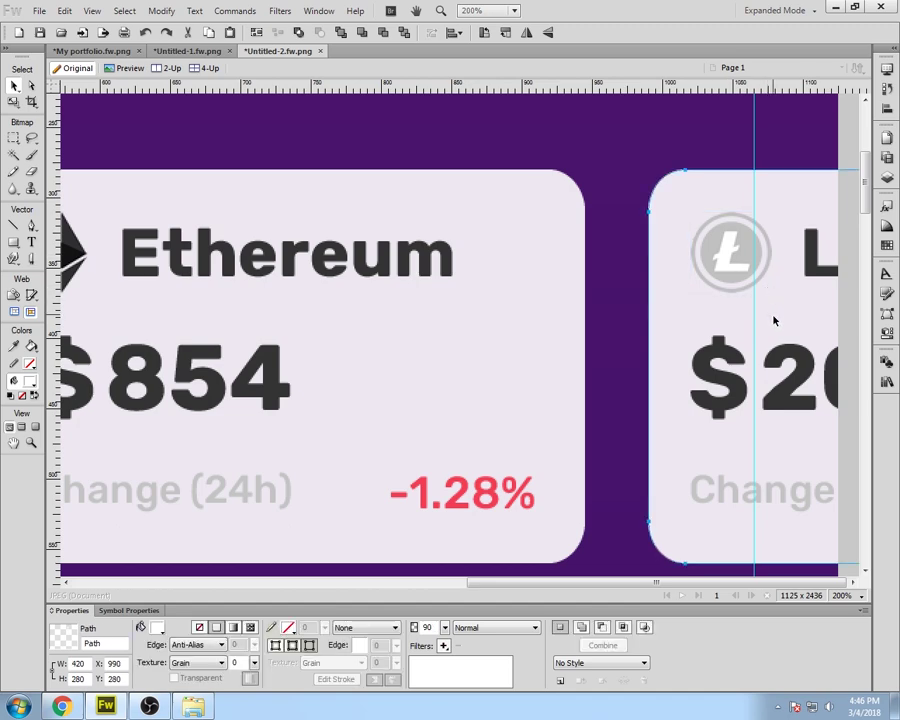
key("ctrl+1")
left_click(450, 432, "shift")
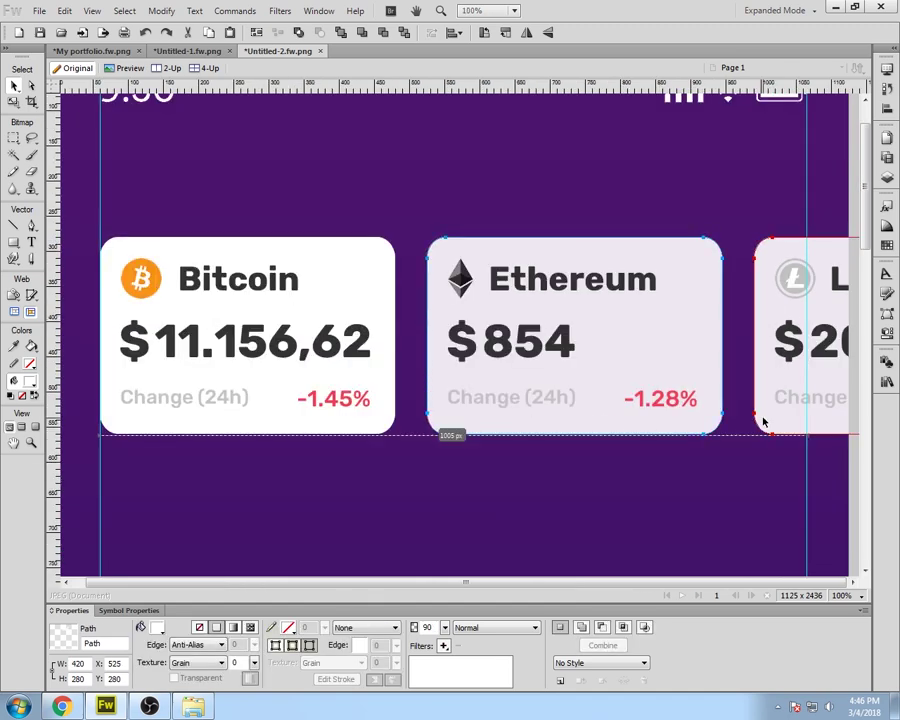
left_click_drag(445, 628, 443, 563)
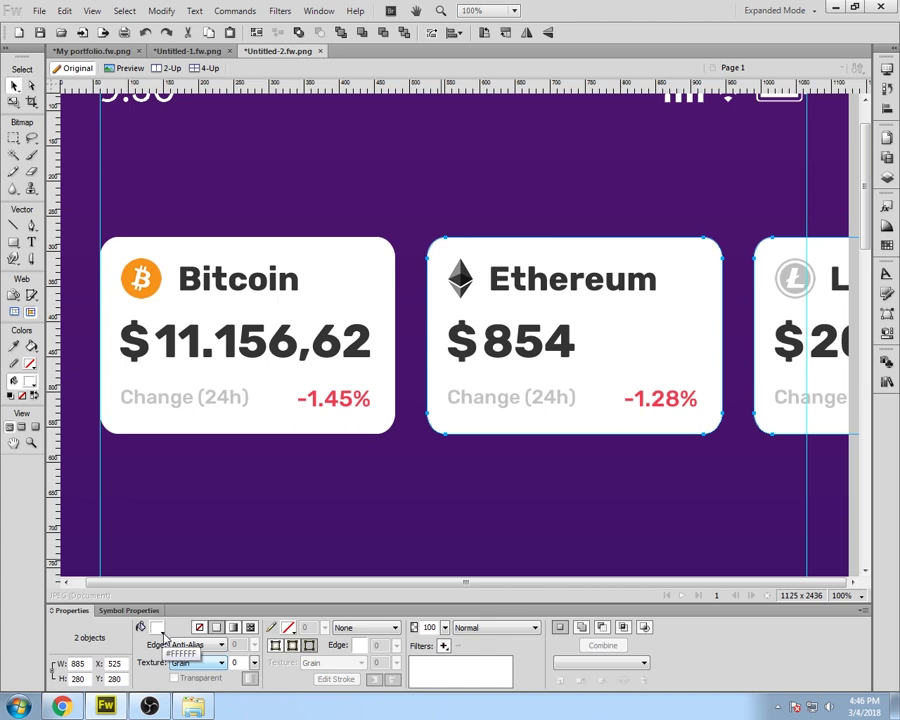
left_click_drag(445, 627, 450, 634)
Step: Recolour the Change (24h) labels on the Ethereum and Litecoin cards white
left_click(498, 397)
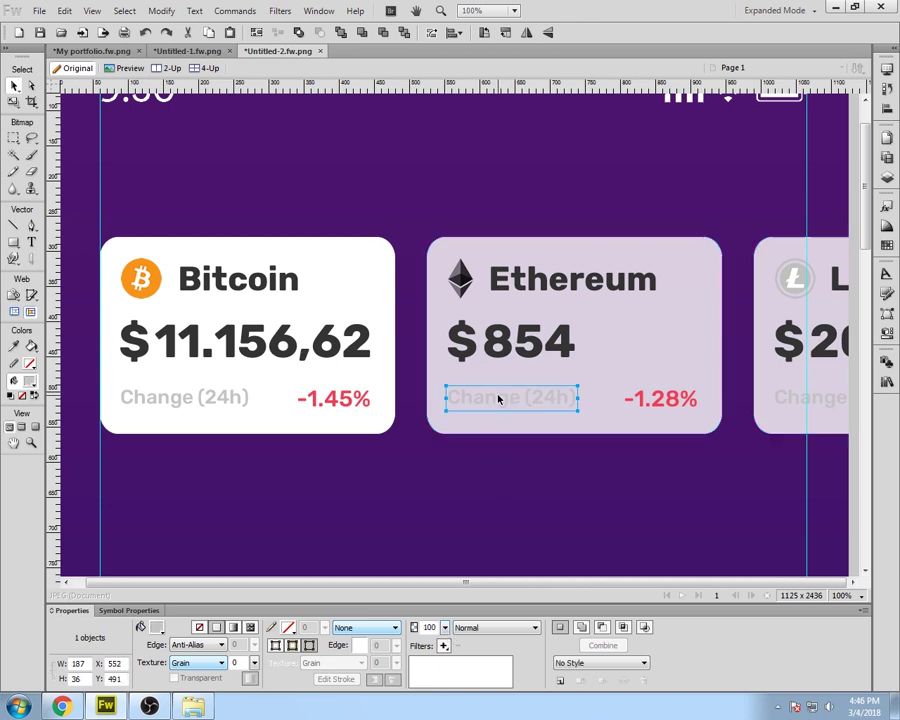
left_click(397, 631)
left_click(372, 625)
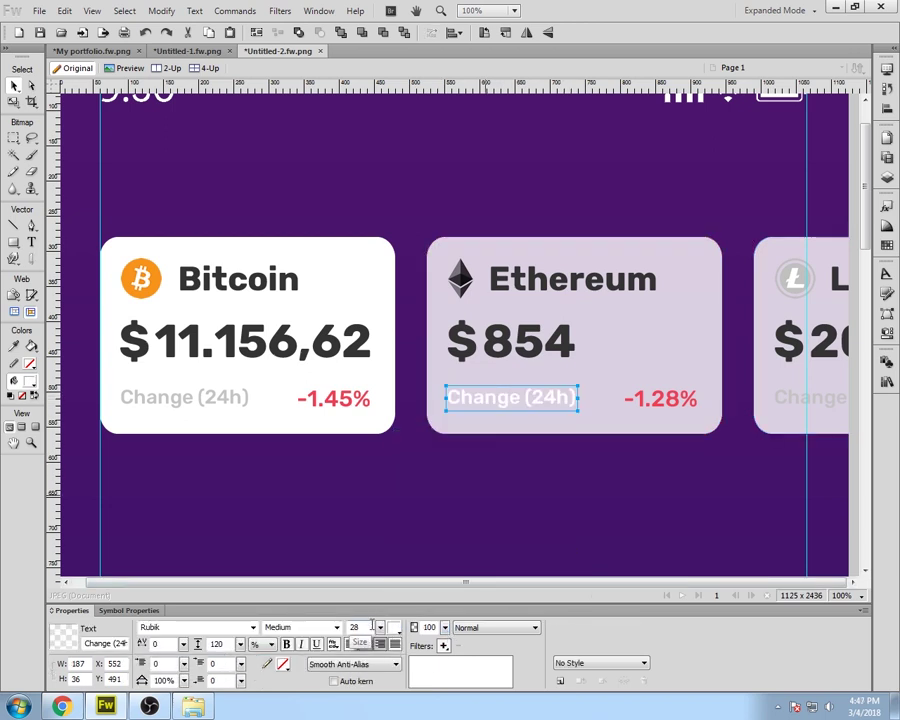
left_click(790, 398)
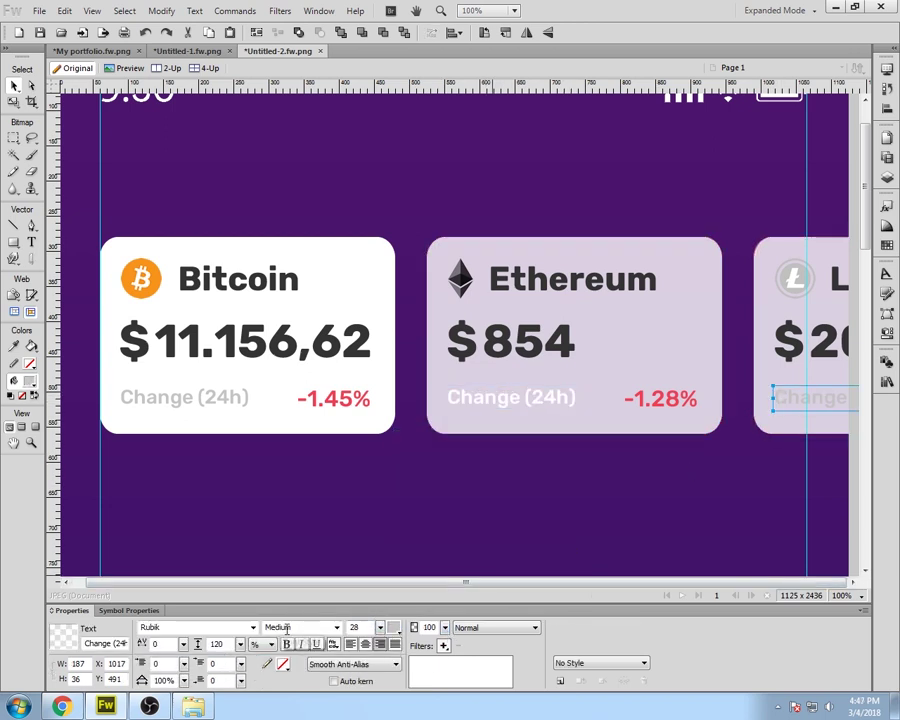
left_click(561, 425)
left_click_drag(561, 426, 495, 467)
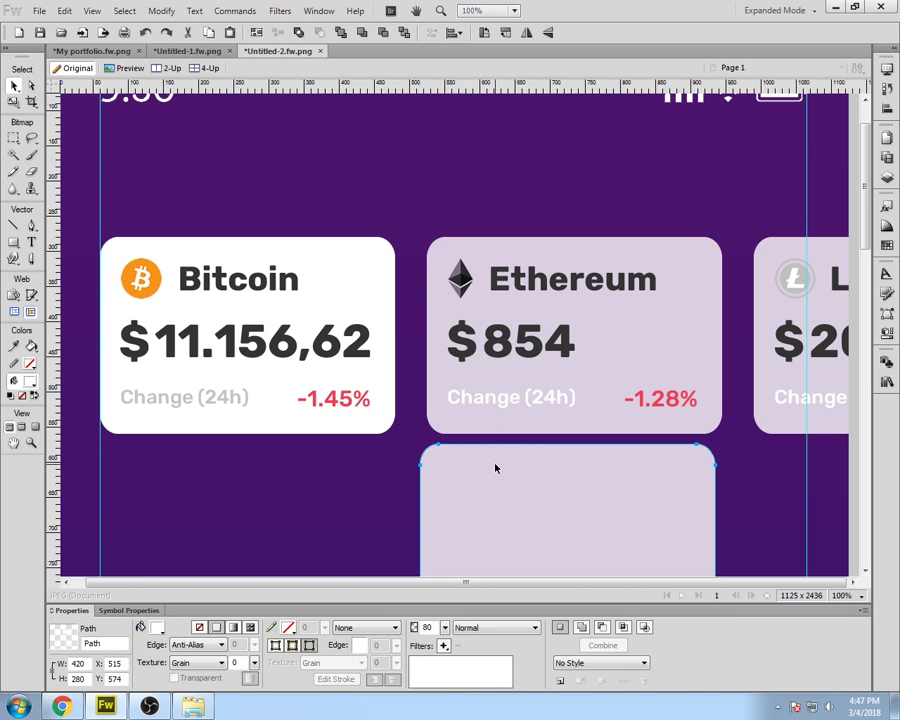
key("Delete")
Step: Draw two 10 × 55 swatch rectangles, one on each side of the Ethereum card, and fill them with the card's sampled tint
key("u")
left_click_drag(418, 350, 739, 332)
left_click(628, 343)
left_click(412, 331)
left_click(160, 628)
left_click(617, 334)
left_click(740, 332)
left_click(158, 628)
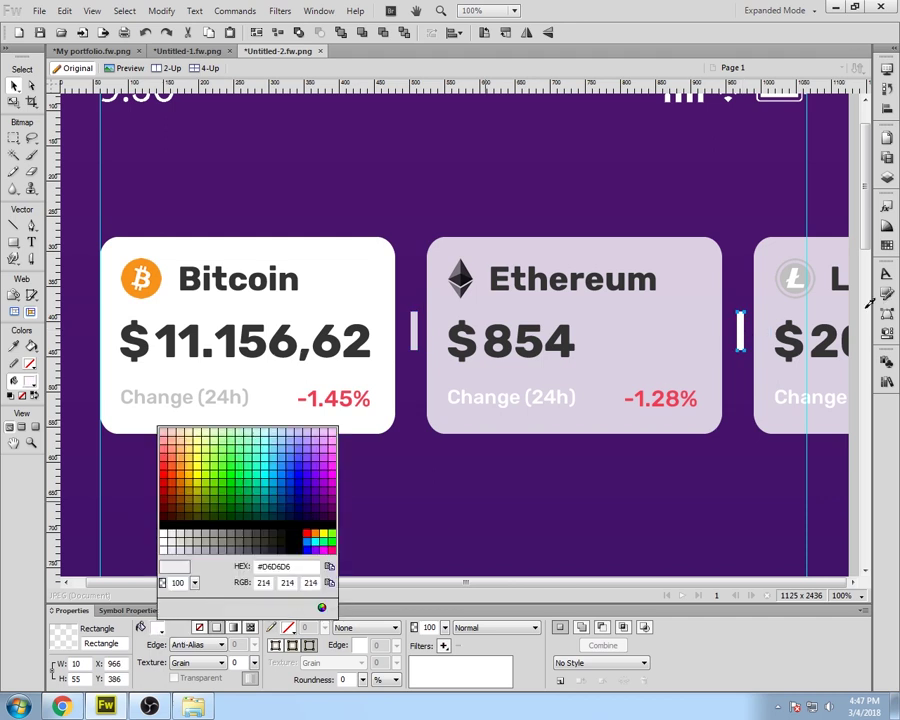
left_click(660, 350)
Step: Set the Ethereum and Litecoin card backgrounds to 100 opacity and fill both with the tint sampled from the swatches
left_click(710, 376)
left_click(764, 423, "shift")
left_click_drag(446, 628, 447, 551)
left_click(506, 390)
left_click(656, 358)
left_click(157, 627)
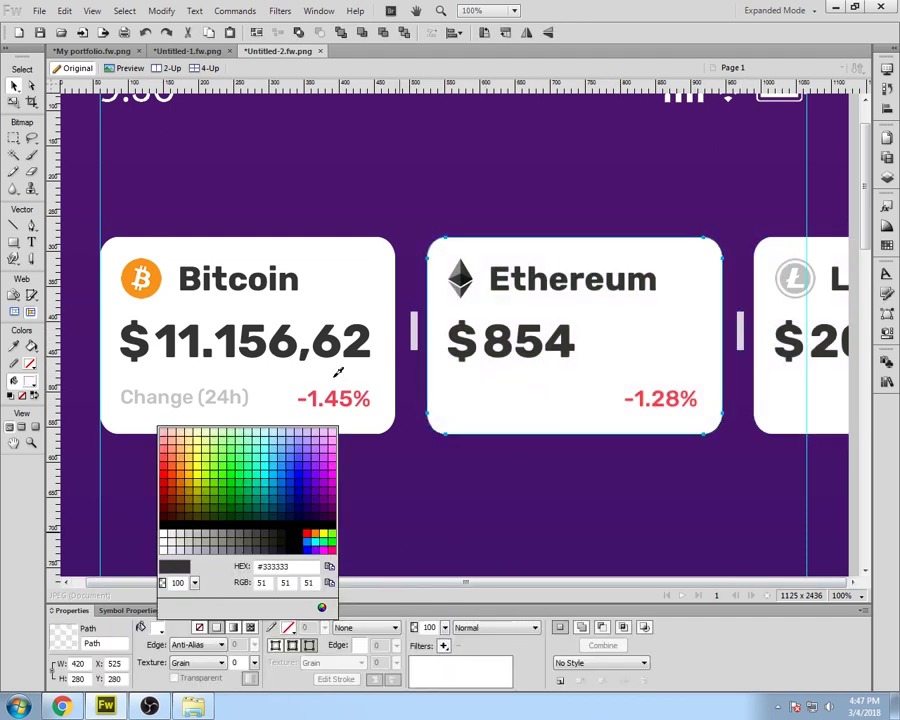
left_click(414, 318)
left_click(741, 340)
left_click(812, 382)
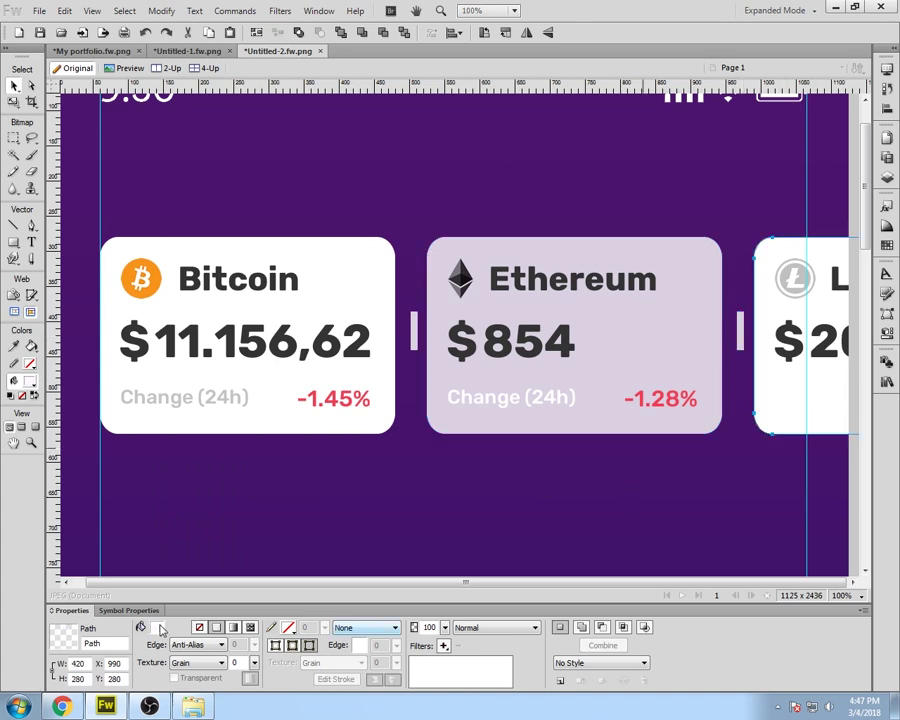
left_click(160, 628)
left_click(741, 333)
Step: Delete the two narrow swatch rectangles beside the Ethereum card
left_click(742, 333)
key("Delete")
left_click(414, 331)
key("Delete")
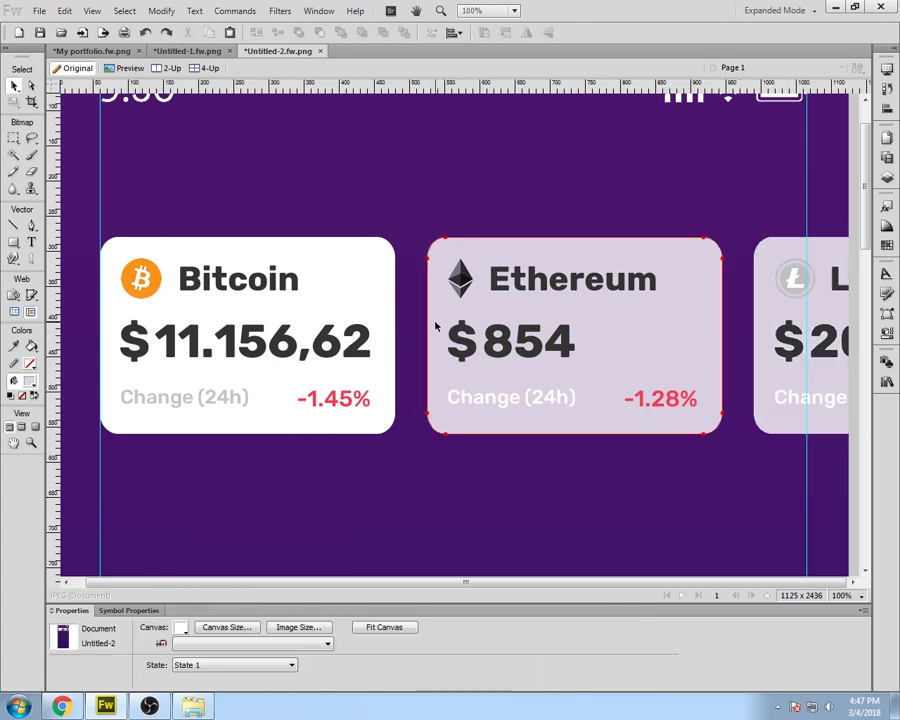
left_click(445, 318, "shift")
left_click(770, 311, "shift")
key("ctrl+d")
Step: Turn a copy of the Bitcoin card background behind it into a black shadow with a Feather edge of 15 and opacity 20
left_click(352, 305)
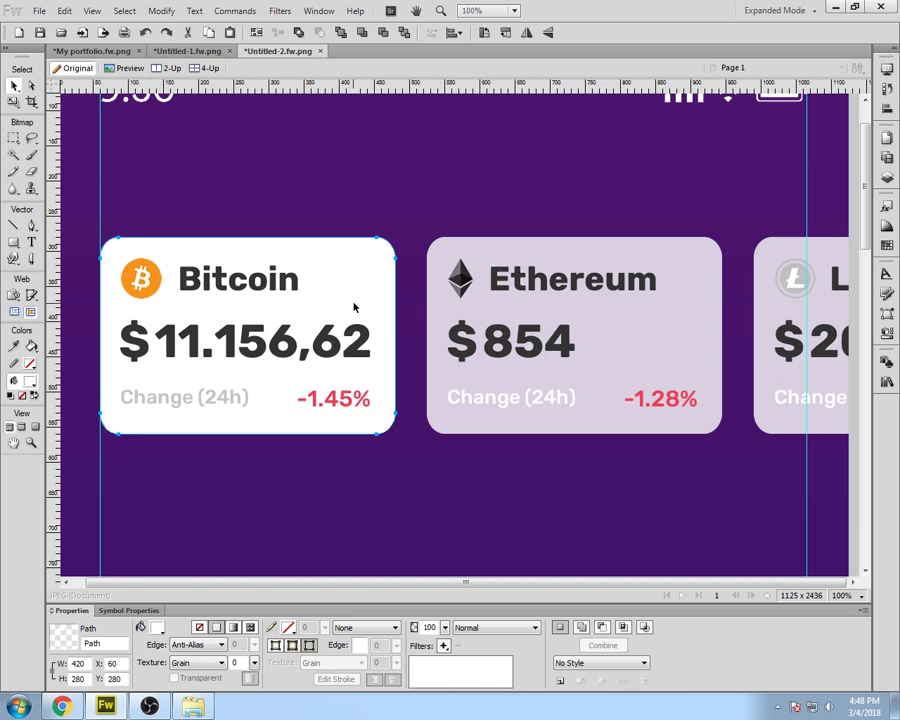
left_click(887, 176)
scroll(775, 300, "down", 1)
left_click(221, 644)
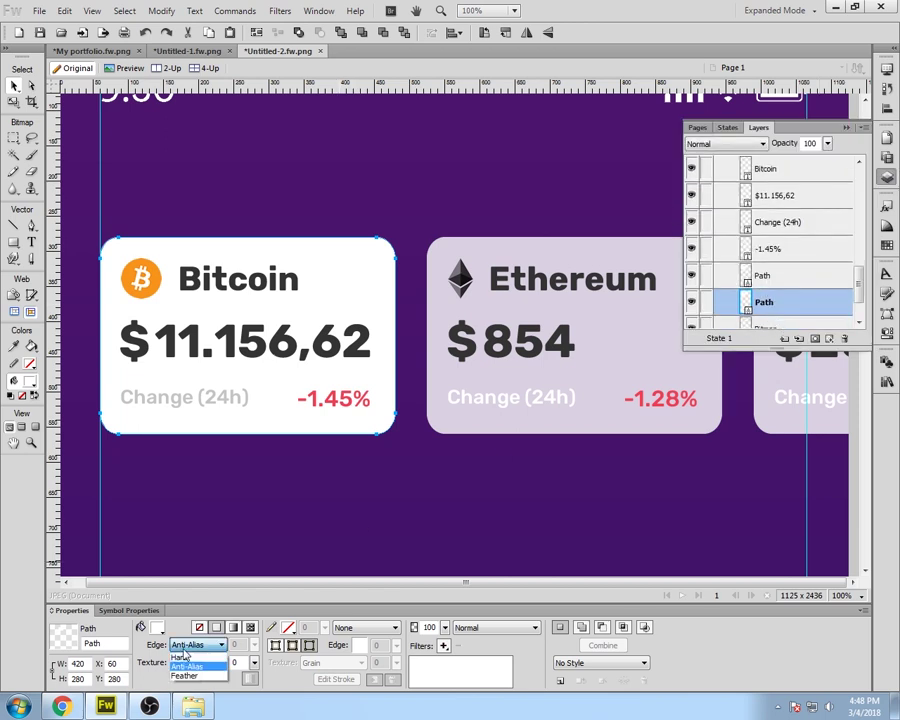
left_click(195, 673)
left_click_drag(254, 651, 258, 648)
left_click_drag(444, 627, 455, 680)
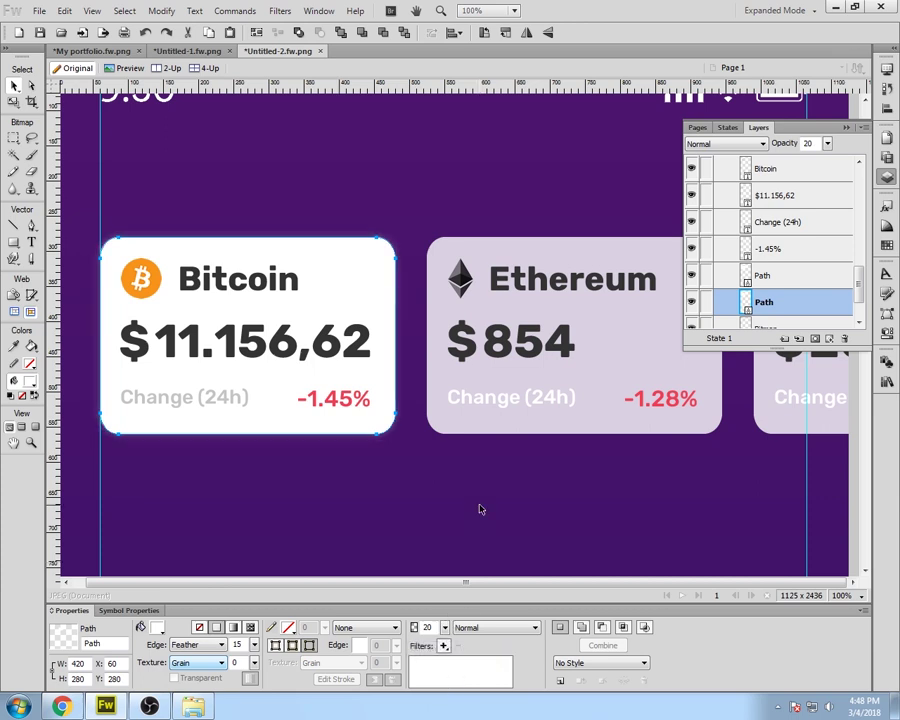
left_click(157, 627)
left_click(183, 531)
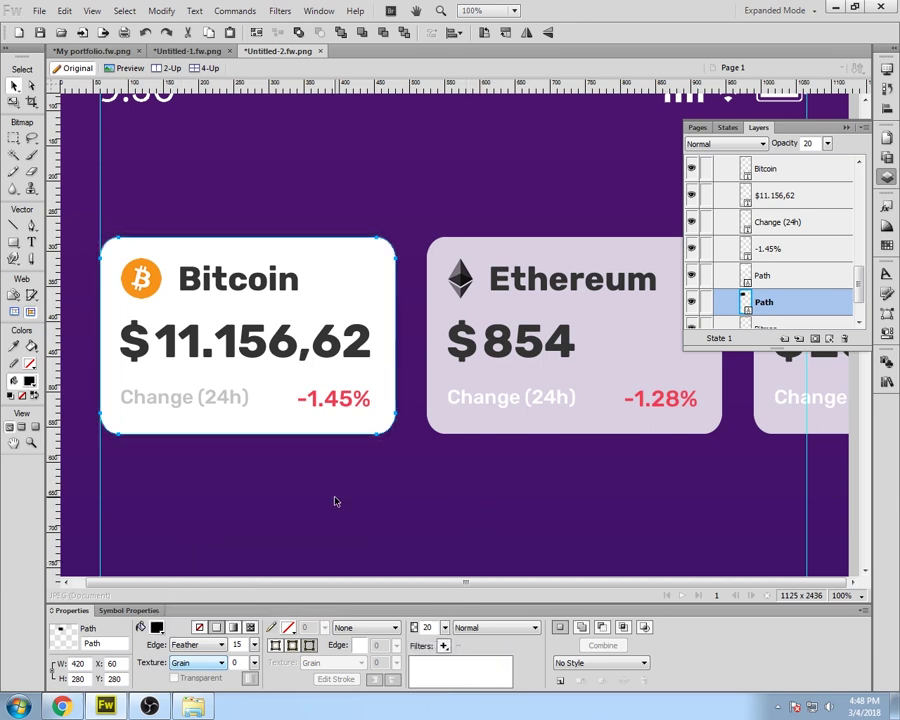
Step: Give the Ethereum card a matching shadow by making the lower copy of its background black, feathered and partly transparent
left_click(471, 380)
scroll(700, 345, "up", 1)
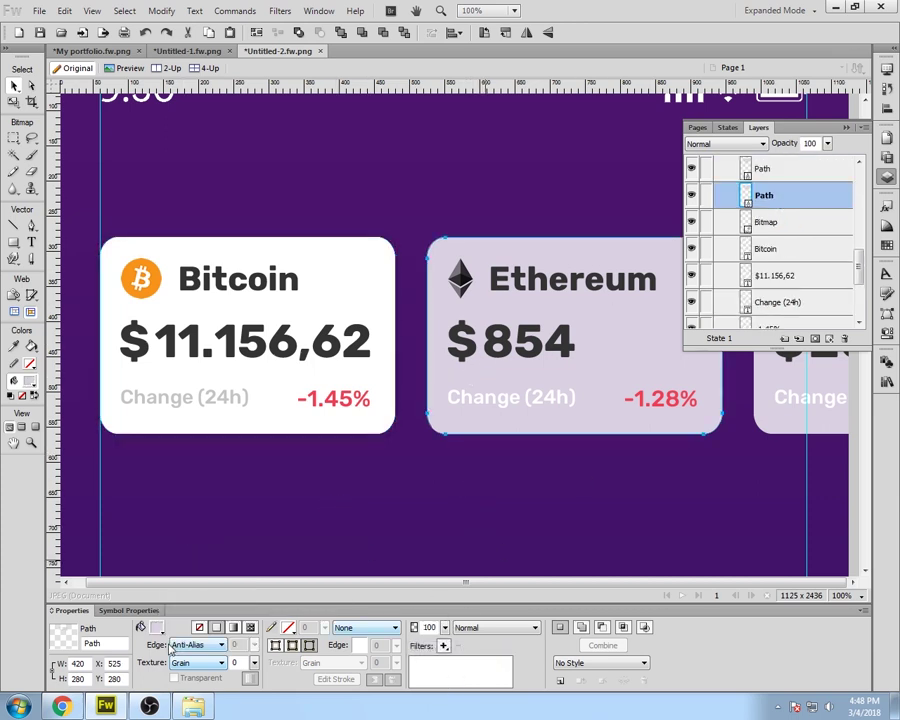
left_click(188, 649)
left_click(190, 677)
left_click(158, 628)
left_click(182, 530)
left_click_drag(257, 647, 257, 645)
left_click_drag(445, 627, 450, 680)
left_click(780, 380)
left_click(156, 631)
left_click(222, 644)
left_click(195, 673)
left_click_drag(255, 646, 258, 640)
left_click(156, 627)
left_click(180, 518)
key("ctrl+z")
key("ctrl+z")
key("ctrl+z")
left_click(487, 526)
Step: Duplicate the Litecoin card background in place and make the lower copy a black, feathered, partly transparent shadow
left_click(769, 423)
left_click(769, 427)
key("ctrl+c")
key("ctrl+v")
left_click(771, 250)
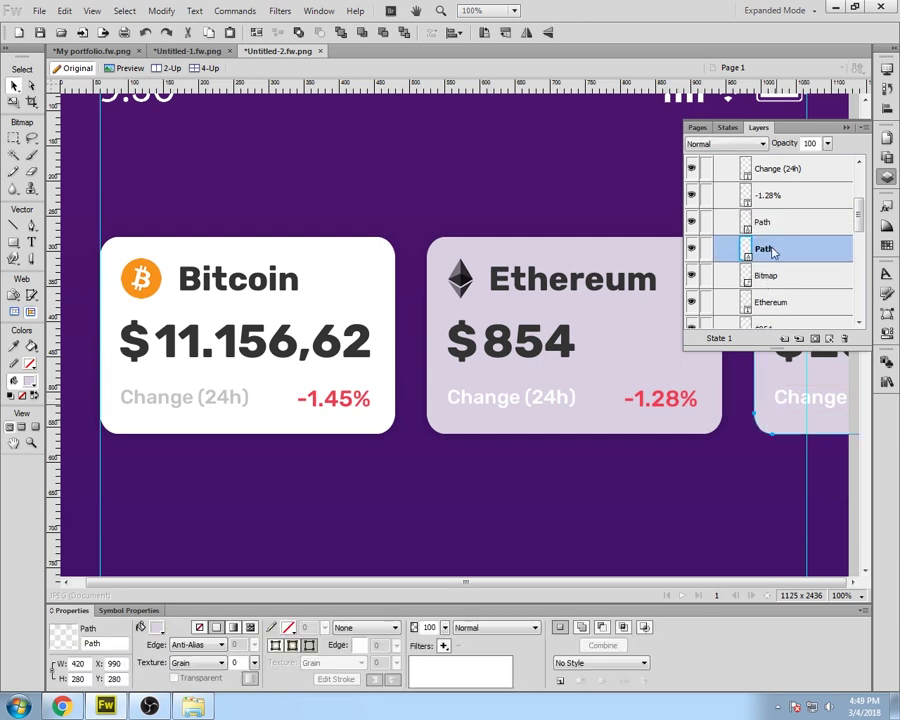
left_click(178, 643)
left_click(186, 680)
left_click_drag(255, 647, 257, 643)
left_click(158, 628)
left_click(246, 544)
left_click_drag(446, 628, 450, 667)
left_click(556, 532)
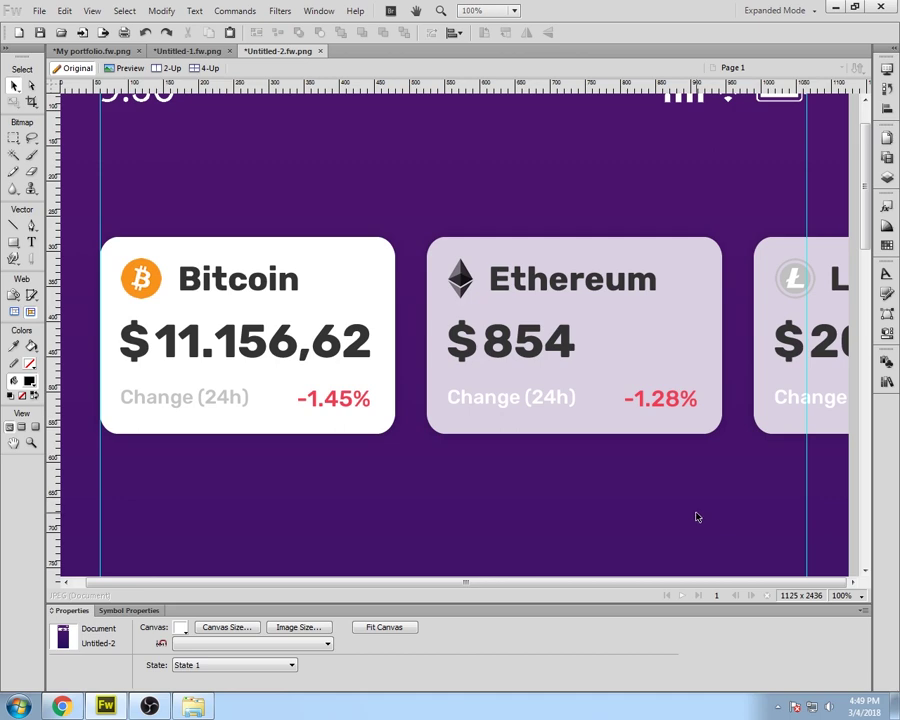
Step: Save the document to the Desktop as a Fireworks PNG named Trading
scroll(697, 516, "up", 1)
key("ctrl+s")
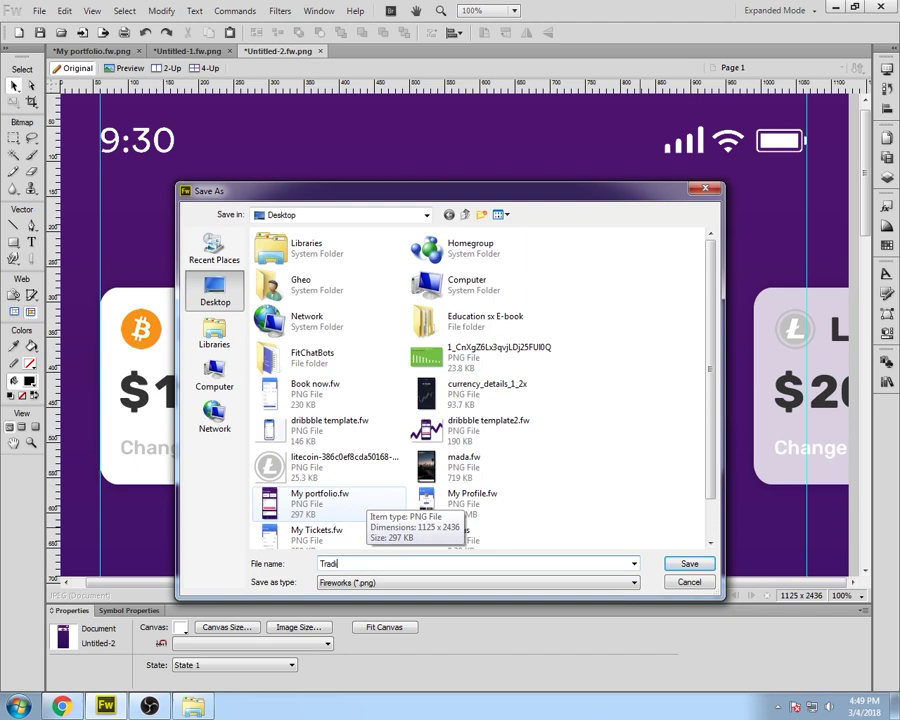
key("Return")
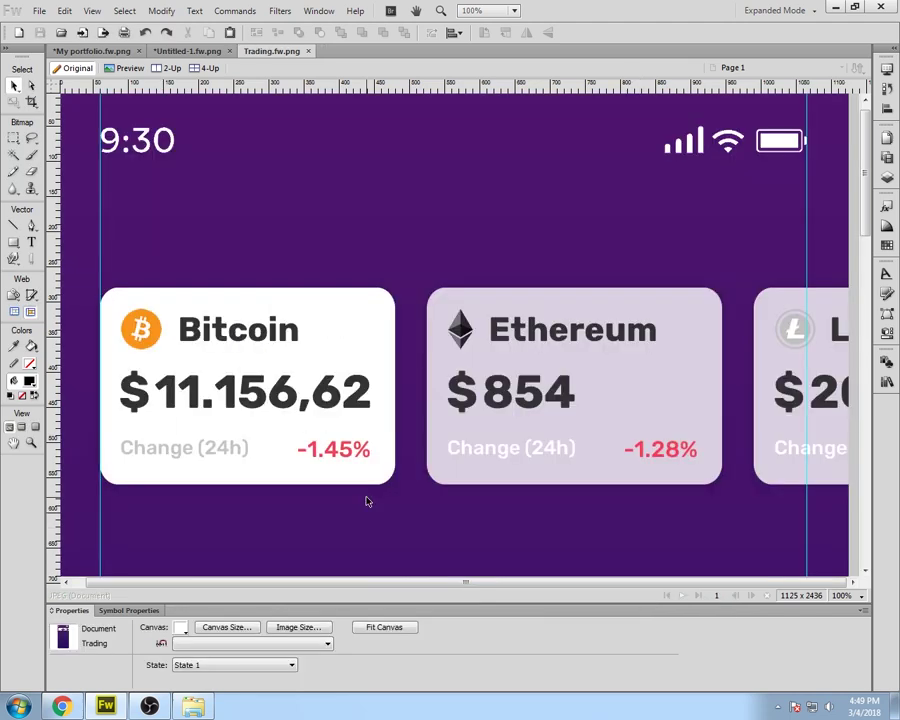
Step: Copy the green and red rounded rectangles from the Untitled-1 wireframe into the Trading document
scroll(370, 516, "down", 6)
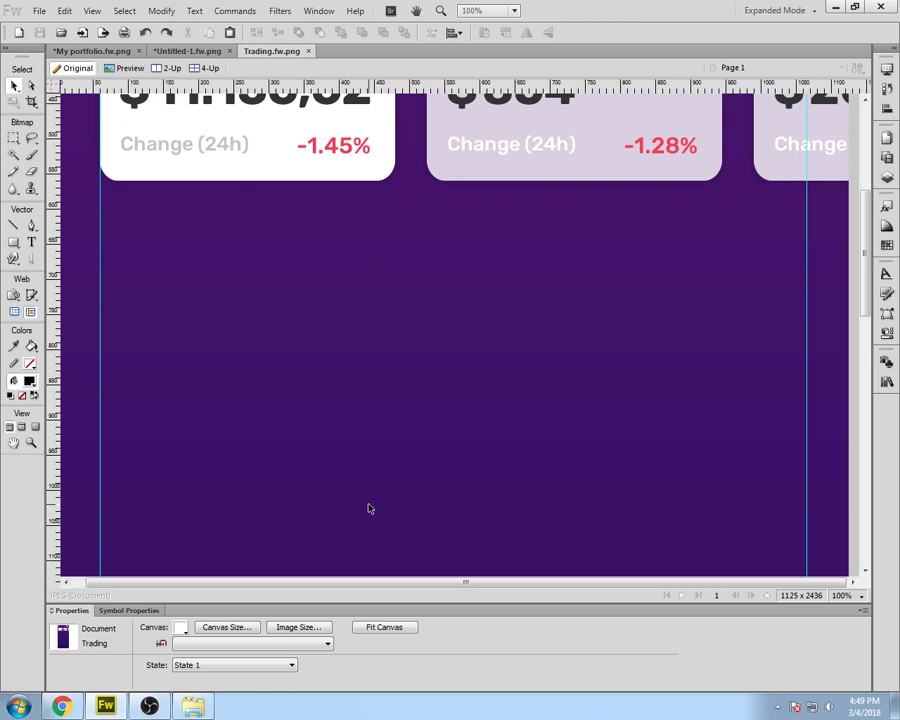
left_click(92, 50)
left_click(146, 490)
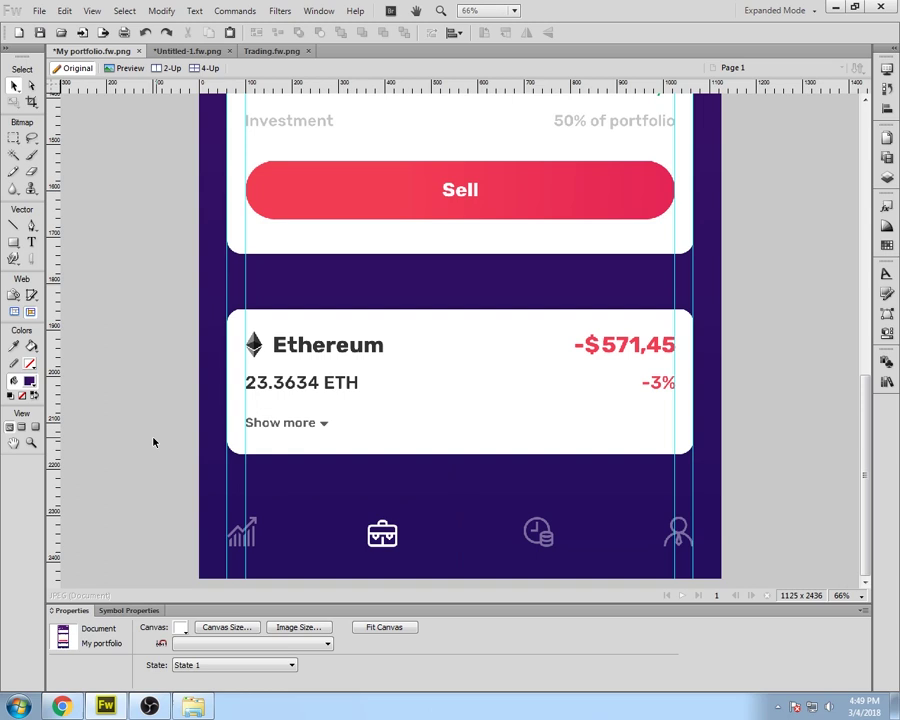
key("ctrl+Tab")
left_click(91, 481)
scroll(93, 476, "down", 2)
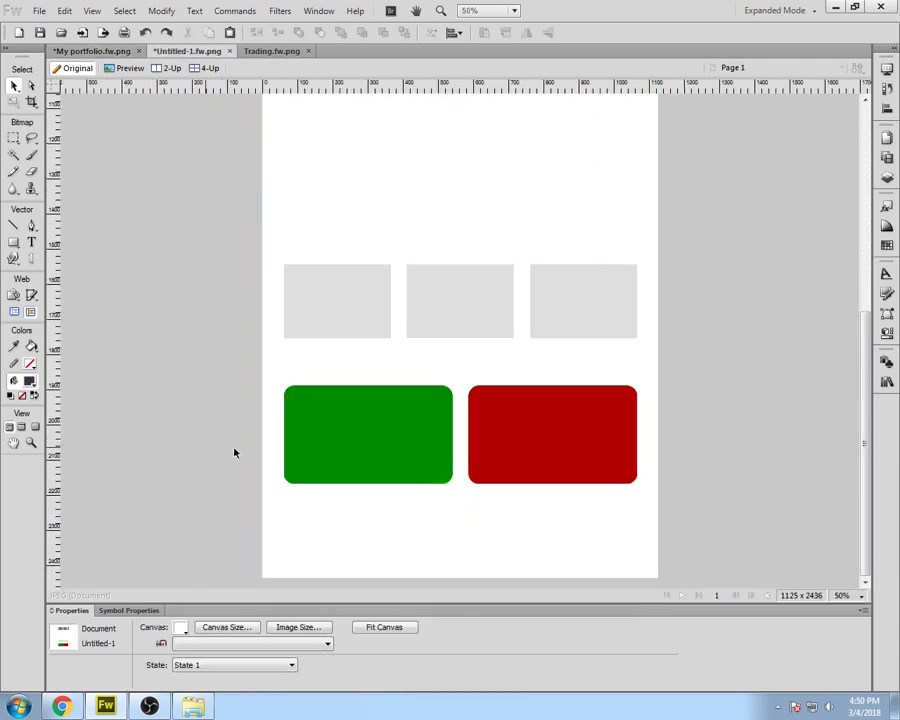
left_click_drag(217, 418, 767, 408)
left_click(255, 51)
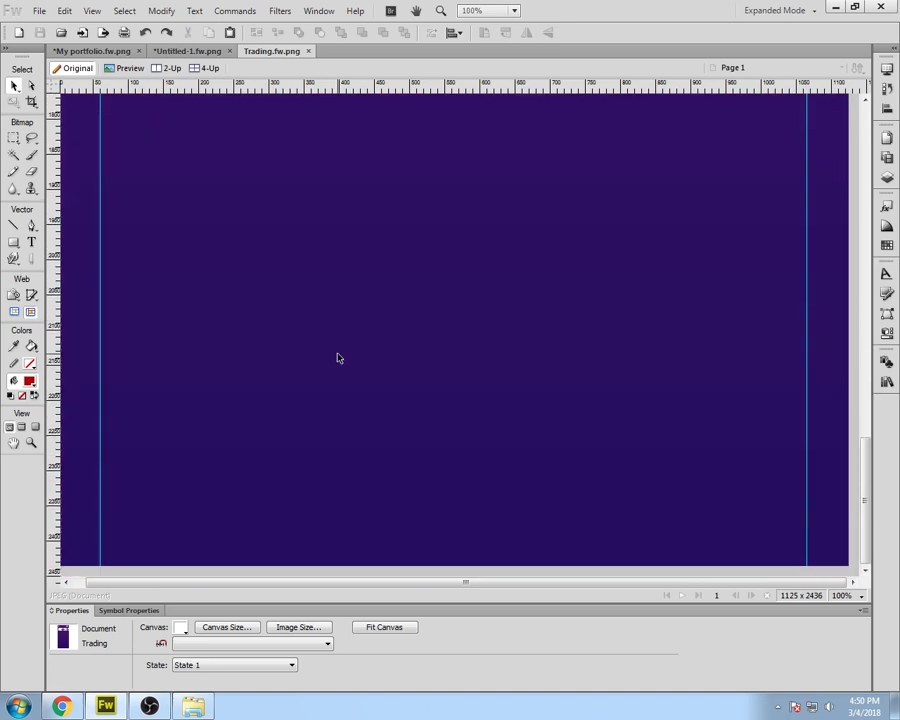
key("ctrl+minus")
key("ctrl+v")
left_click(792, 400)
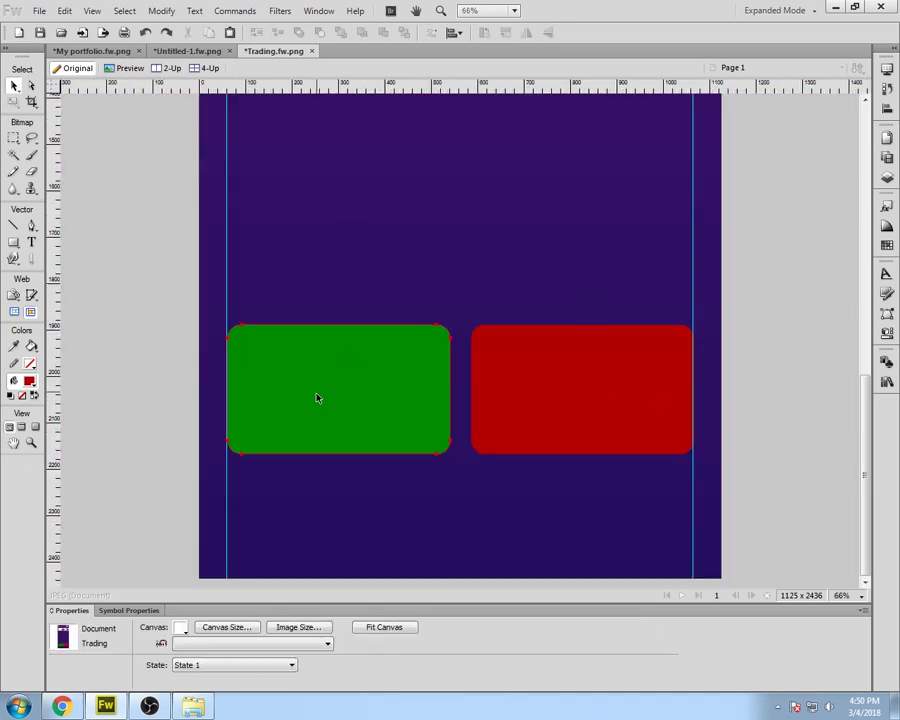
Step: Copy the green +$5.580,94 and red -$571,45 texts from My portfolio into the Trading document
key("ctrl+Tab")
left_click(604, 343)
scroll(610, 335, "up", 4)
left_click(610, 137, "shift")
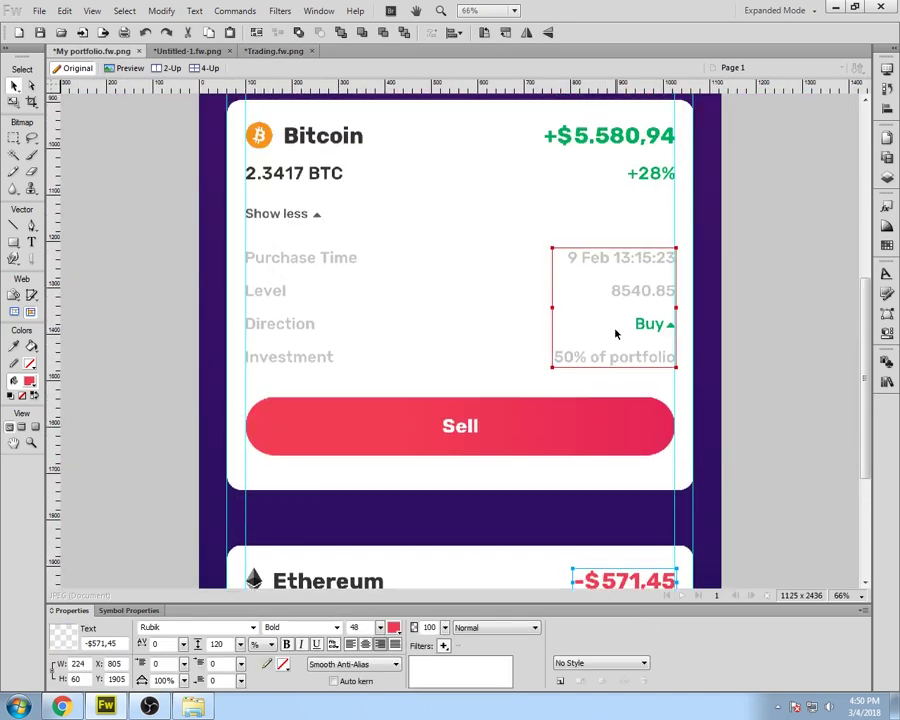
key("ctrl+c")
left_click(273, 51)
key("ctrl+v")
Step: Position the two pasted amount texts above the green and red rectangles
left_click_drag(621, 345, 420, 447)
key("ctrl+minus")
key("ctrl+minus")
left_click(520, 278)
key("ctrl+equal")
scroll(420, 450, "up", 3)
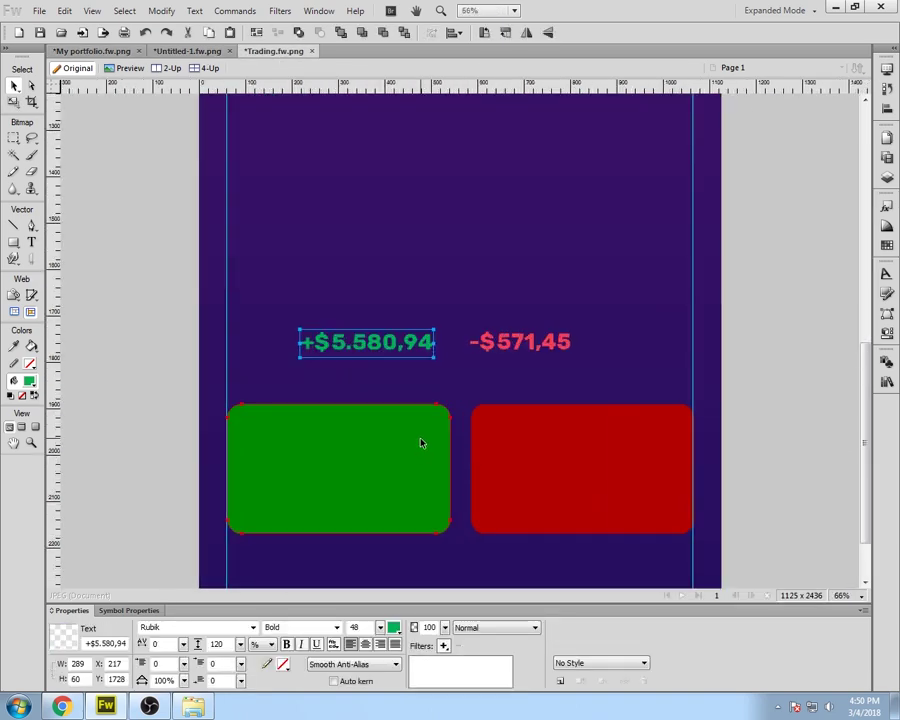
Step: Fill the green and red rectangles with the colours sampled from the matching green and red amount texts
left_click(420, 455)
left_click(157, 627)
left_click(263, 330)
left_click(560, 480)
left_click(157, 627)
left_click(507, 335)
left_click(487, 393)
Step: Delete the green and red amount texts above the rectangles
scroll(487, 393, "down", 3)
scroll(466, 416, "up", 1)
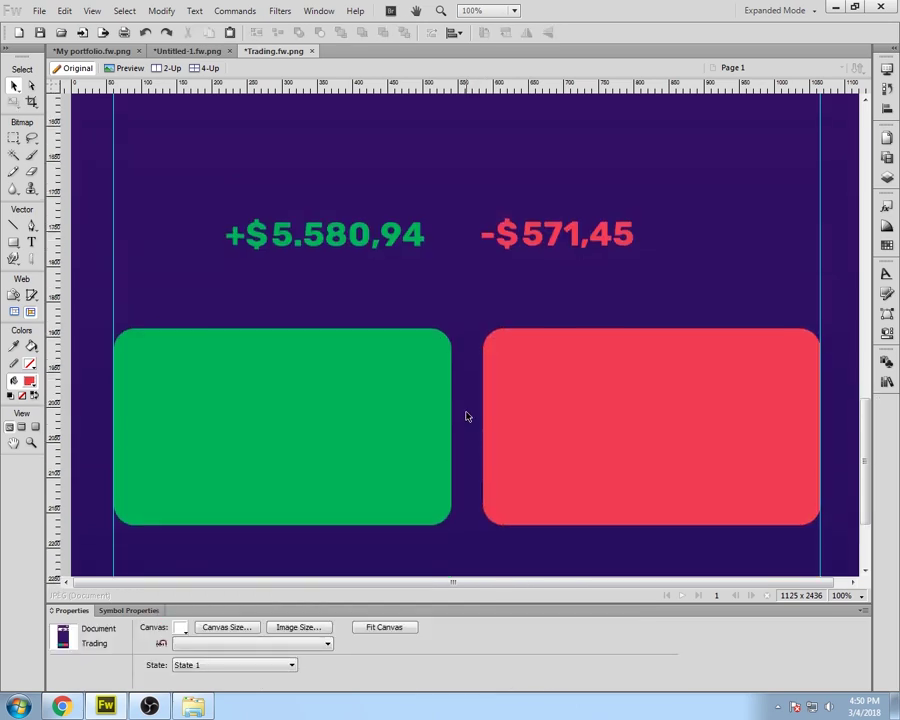
left_click(402, 247)
key("Delete")
left_click(492, 239)
key("Delete")
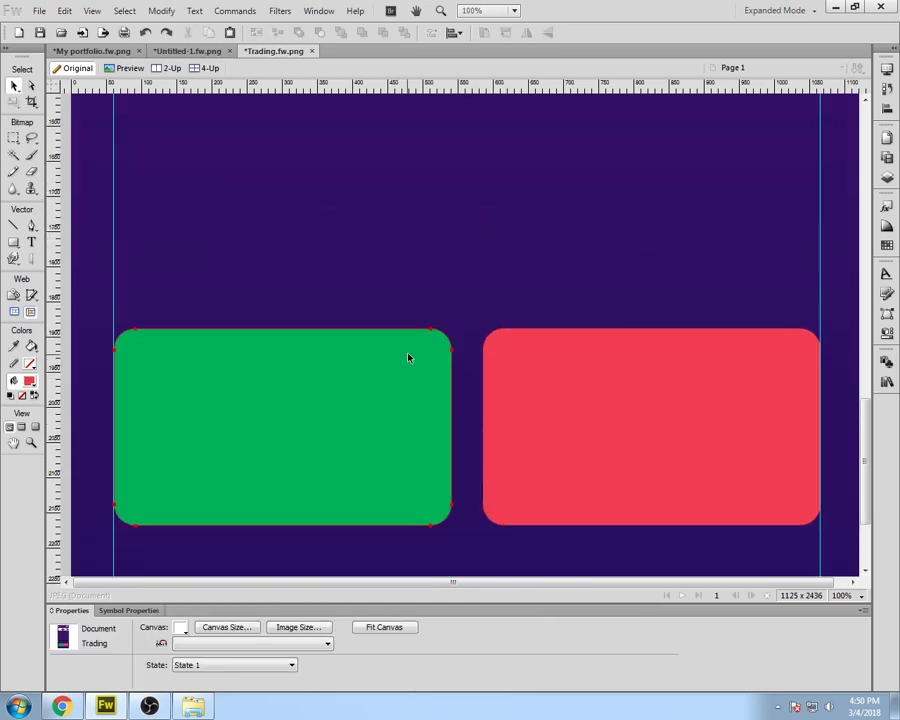
Step: Duplicate the green rectangle behind itself and make that copy a black, feathered, partly transparent shadow
left_click(413, 351)
left_click(886, 178)
key("ctrl+v")
key("ctrl+Down")
left_click(157, 628)
left_click(180, 523)
left_click(202, 646)
left_click(198, 684)
left_click_drag(253, 648, 254, 644)
left_click_drag(445, 629, 451, 677)
Step: Duplicate the red rectangle behind itself and make that copy a black, feathered, partly transparent shadow
left_click(538, 467)
key("ctrl+v")
left_click(768, 199)
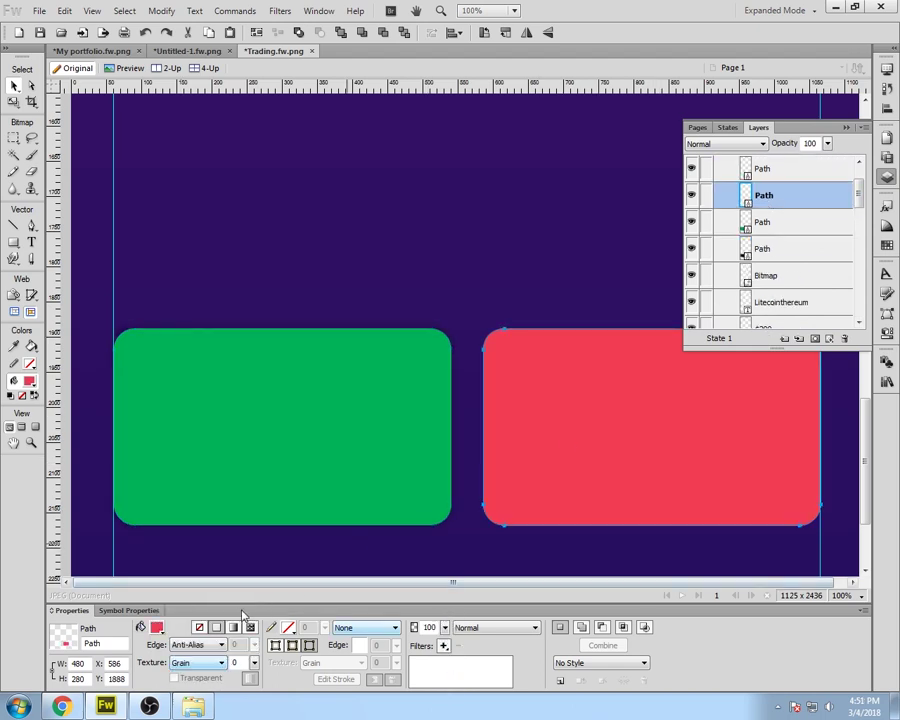
left_click(215, 647)
left_click(190, 658)
left_click(157, 627)
left_click(168, 528)
left_click_drag(444, 627, 457, 674)
left_click(492, 571)
left_click(523, 473)
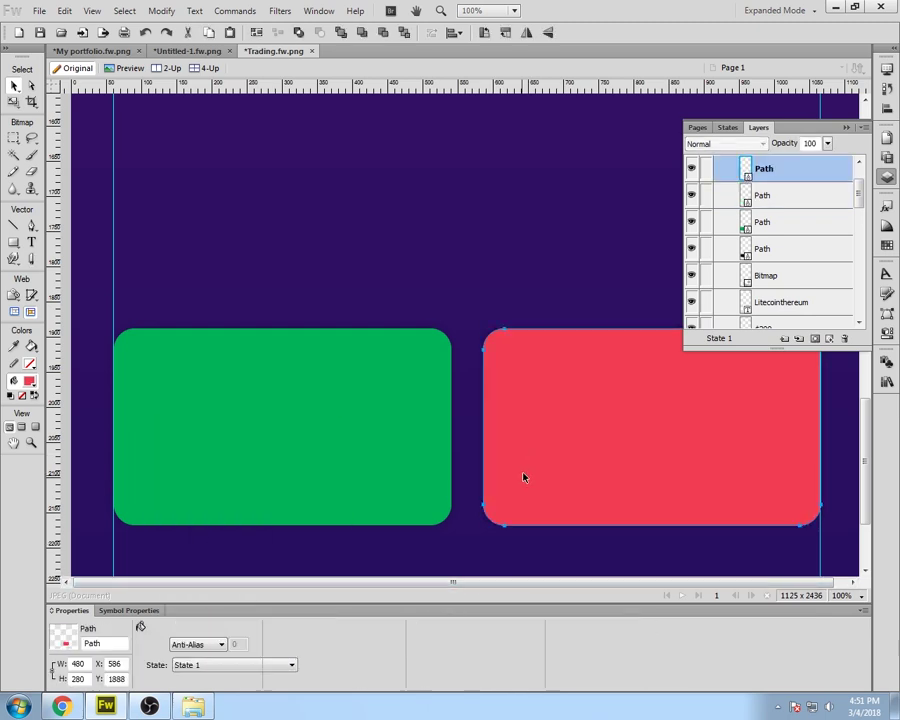
left_click(528, 528)
left_click_drag(256, 645, 258, 648)
left_click(365, 495)
left_click(811, 251)
left_click(692, 496)
left_click(680, 556)
left_click(220, 285)
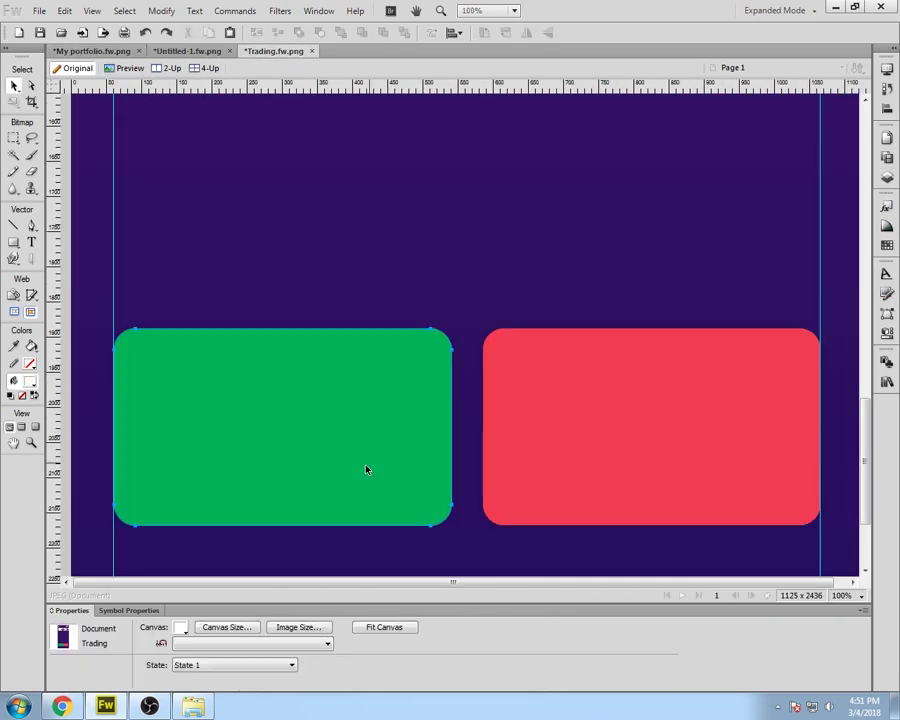
Step: Centre white Sell labels on the red and green rectangles and change the green one's text to "Buy"
key("ctrl+v")
left_click_drag(474, 134, 288, 436)
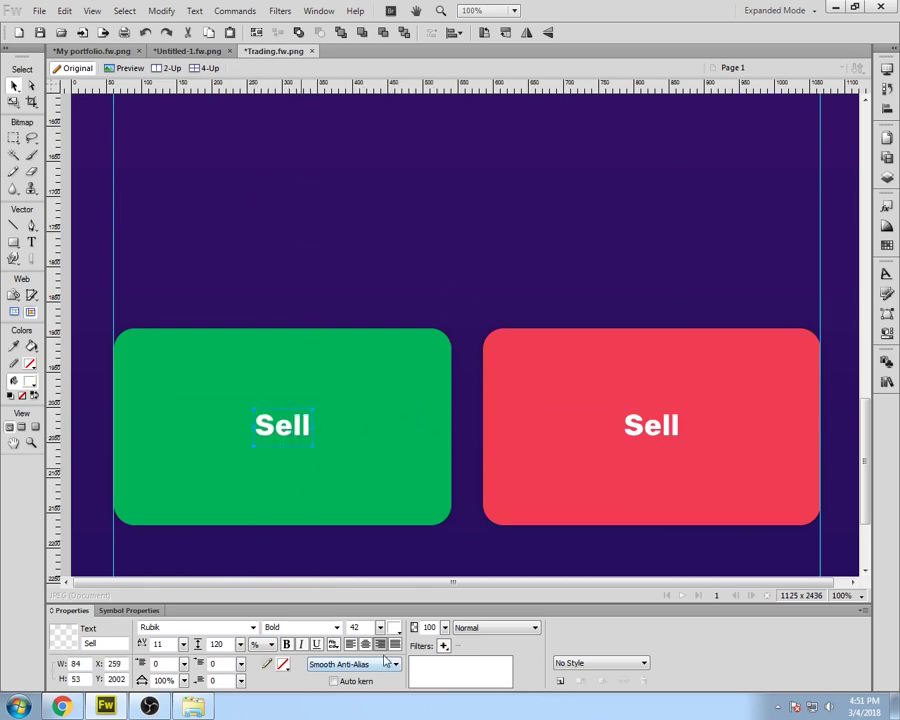
double_click(295, 432)
type("Buy")
left_click(14, 86)
left_click(340, 318)
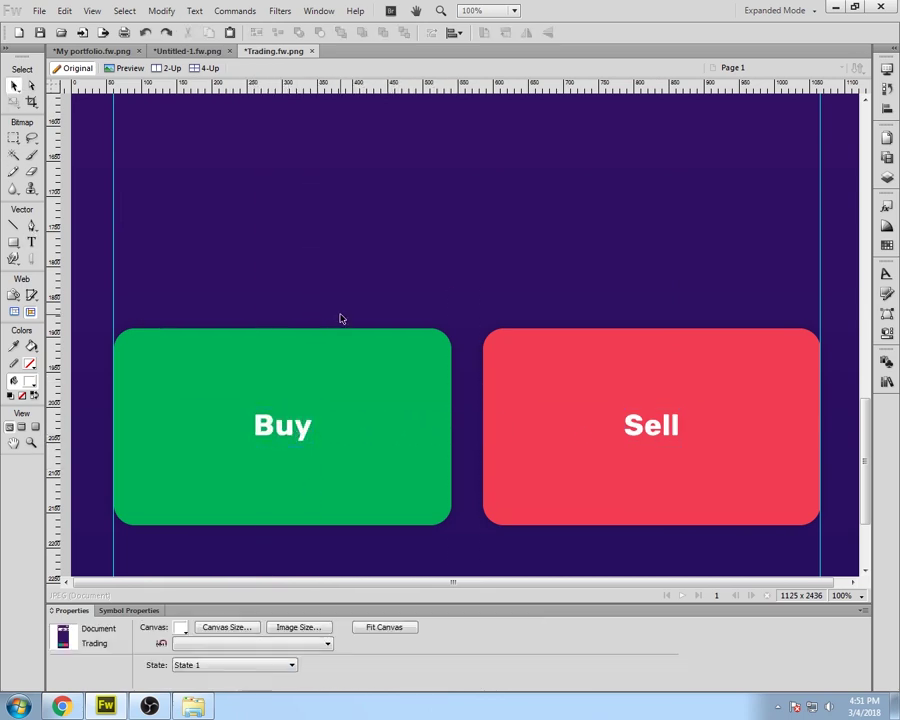
Step: Nudge the Buy and Sell labels down together by about 2 px
left_click(283, 436)
left_click(638, 430, "shift")
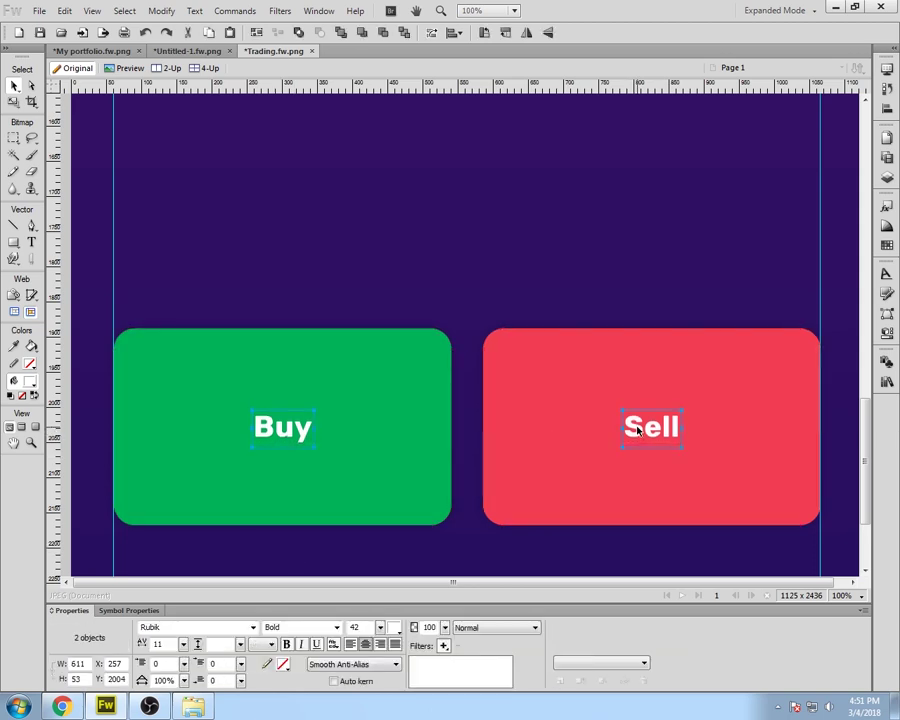
left_click(570, 258)
Step: Following the wireframe, draw a white 304 by 180 px rectangle above the Buy and Sell boxes and copy it into a row of three
scroll(520, 357, "up", 5)
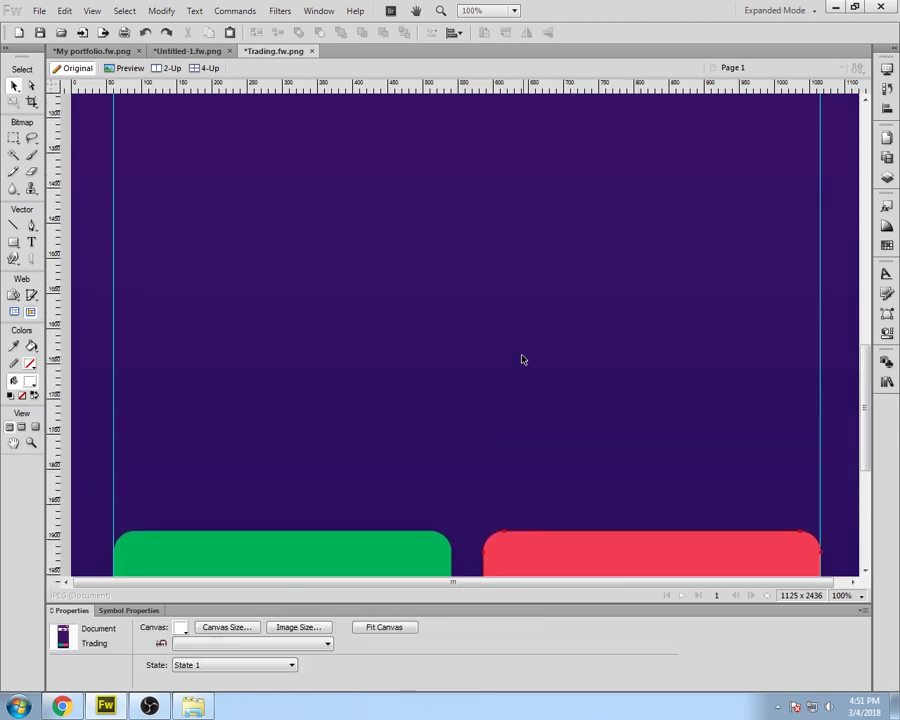
key("ctrl+Tab")
left_click(287, 297)
left_click(539, 299)
left_click(345, 293)
left_click(325, 222)
left_click(258, 53)
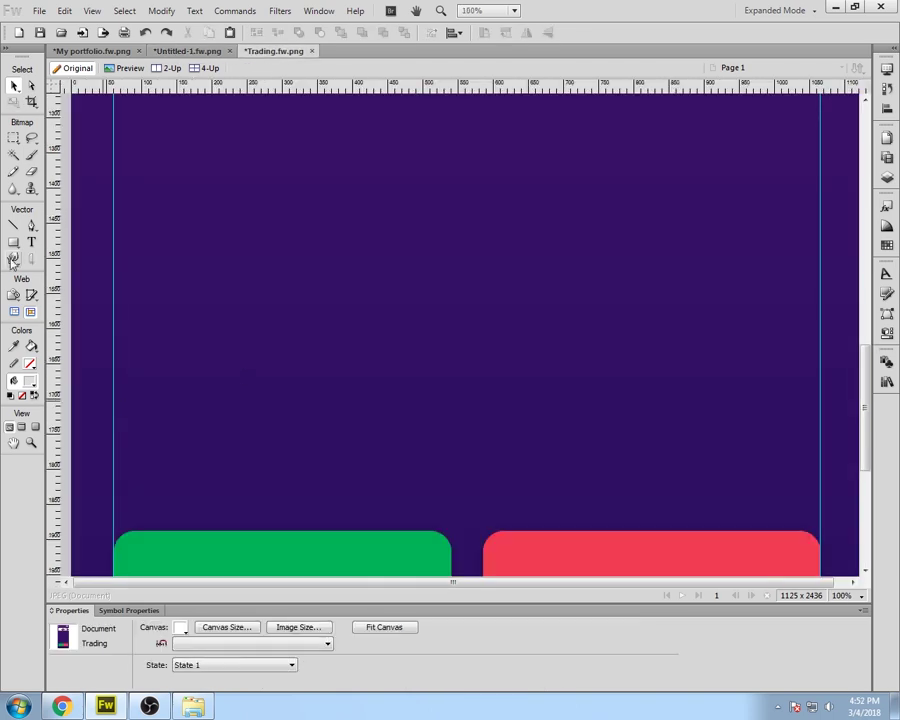
left_click(13, 242)
mouse_move(114, 362)
left_mouse_down()
mouse_move(268, 458)
mouse_move(271, 483)
mouse_move(327, 481)
mouse_move(327, 490)
left_mouse_up()
left_click_drag(234, 437, 460, 332)
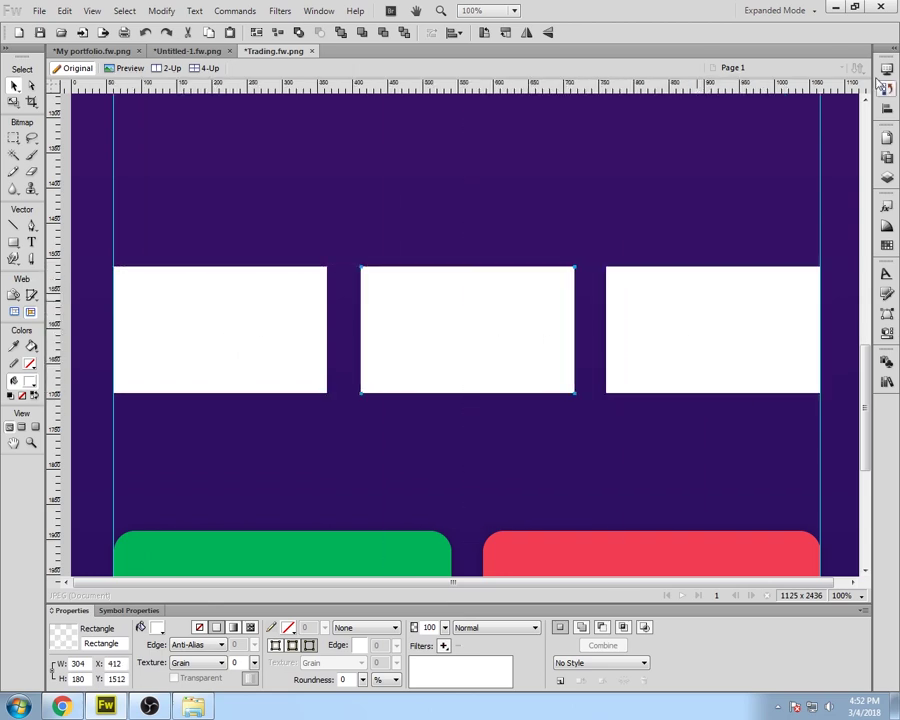
Step: Centre the middle white rectangle horizontally on the canvas between the other two
left_click(887, 108)
left_click(752, 104)
left_click(887, 110)
left_click(769, 214)
left_click(494, 325)
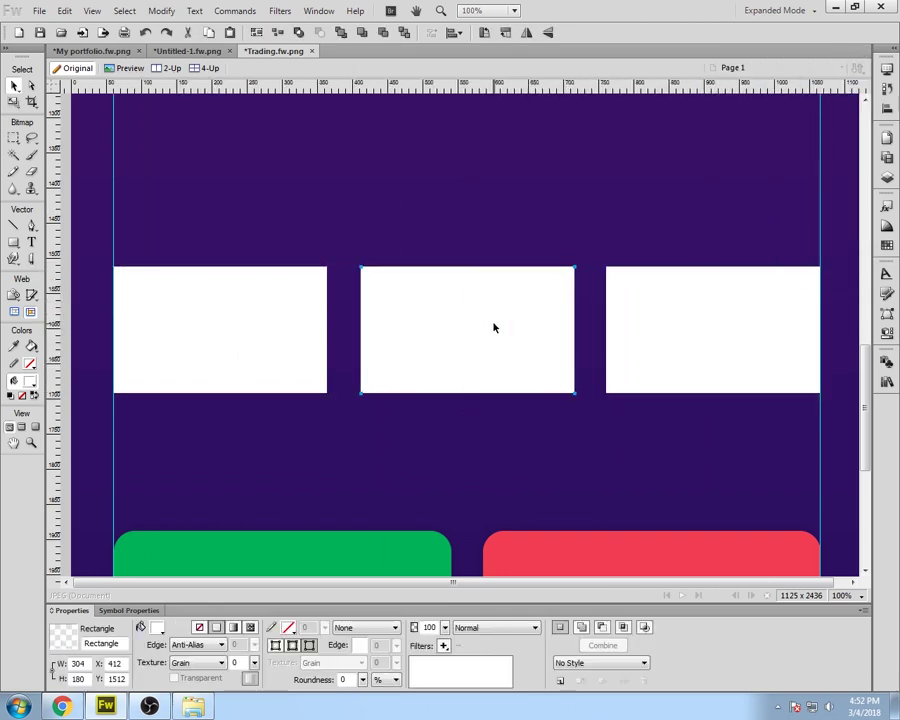
left_click(510, 425)
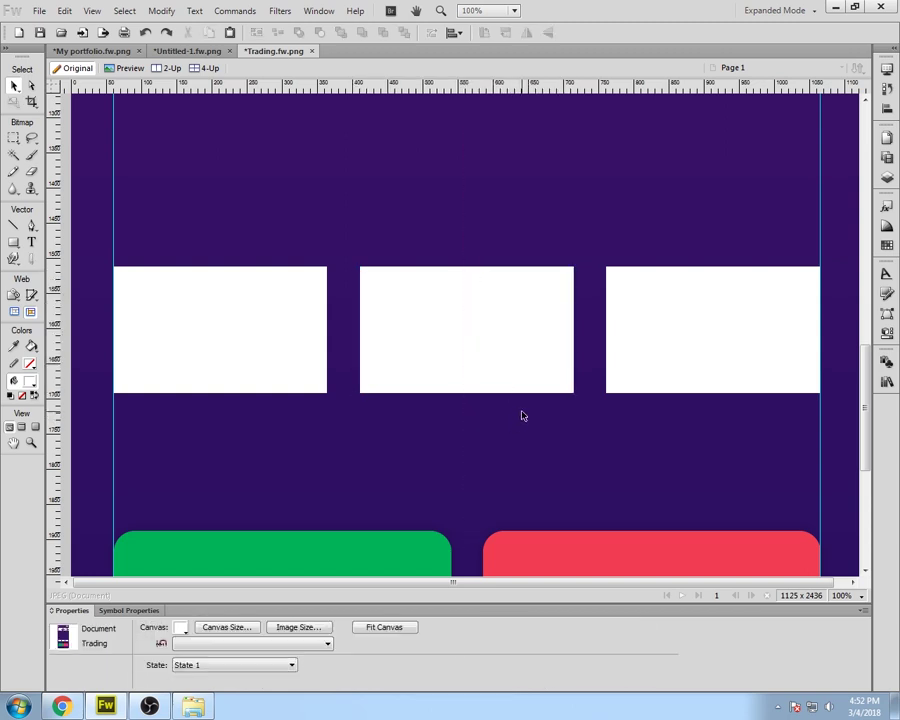
left_click(285, 351)
left_click(465, 347, "shift")
left_click(688, 331, "shift")
left_click(220, 423)
left_click(165, 342)
left_click(32, 86)
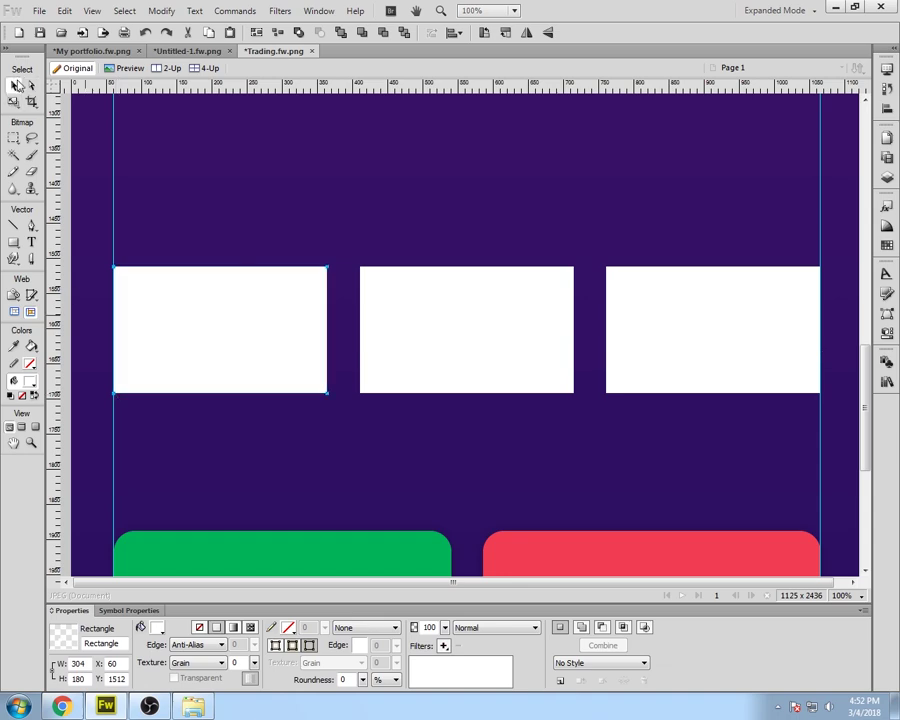
left_click(200, 180)
scroll(202, 399, "up", 3)
scroll(201, 396, "down", 5)
scroll(201, 396, "up", 15)
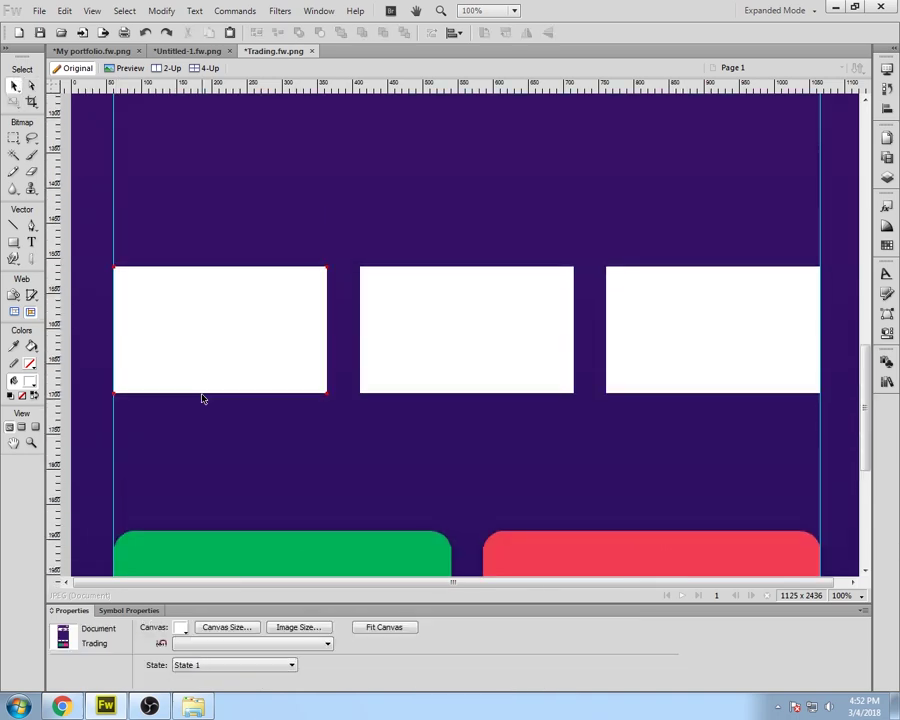
Step: Recolour the Change (24h) labels on the Ethereum and Litecoin cards to white
scroll(198, 416, "up", 3)
left_click(562, 458)
left_click(822, 461, "shift")
left_click(394, 628)
left_click(487, 414)
left_click(394, 628)
left_click(475, 537)
left_click(394, 628)
left_click(377, 626)
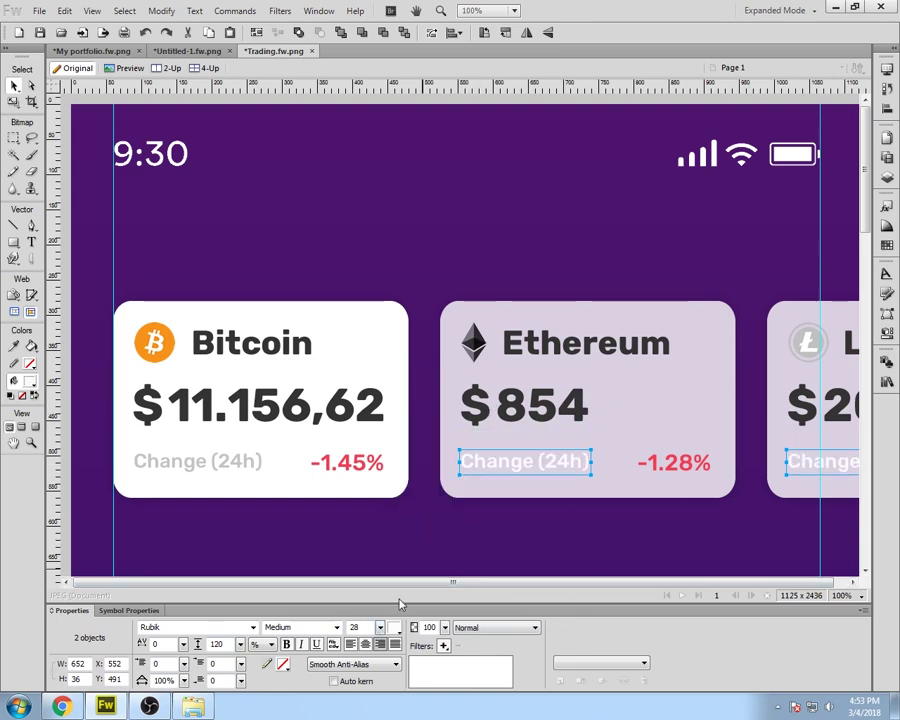
Step: Copy the Total Investment label from the My portfolio design into the Trading design and change its text to "Amount"
scroll(424, 500, "down", 15)
left_click(288, 380)
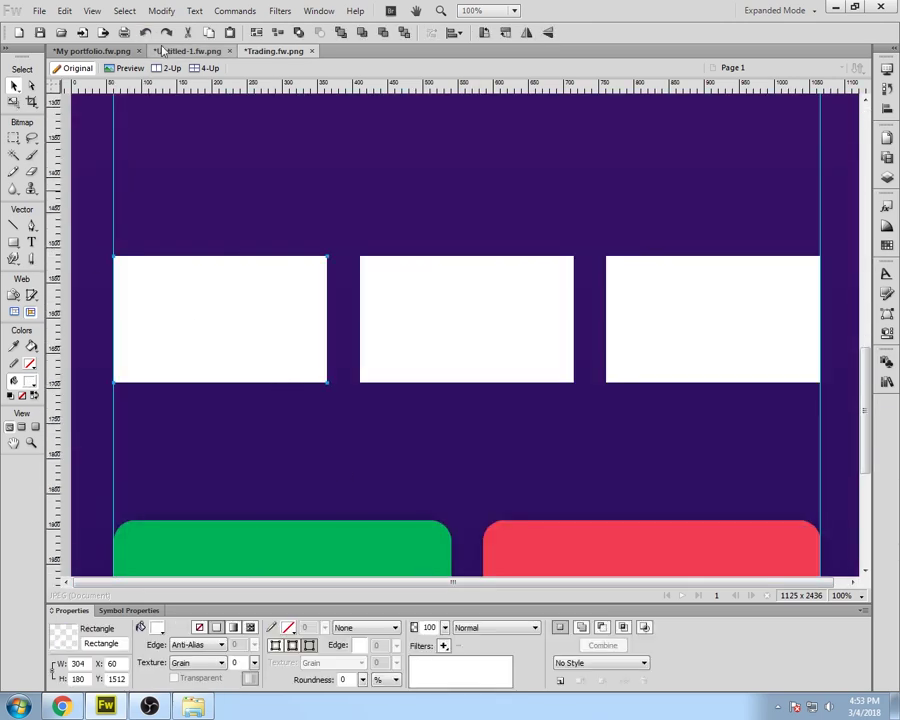
left_click(112, 51)
left_click(135, 317)
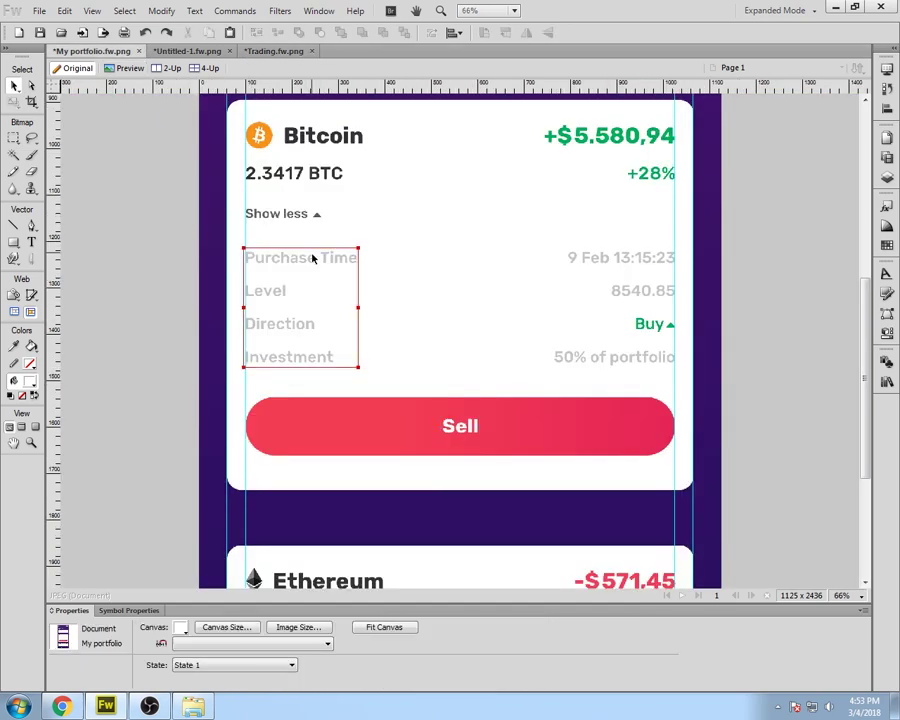
scroll(310, 290, "up", 3)
left_click(307, 289)
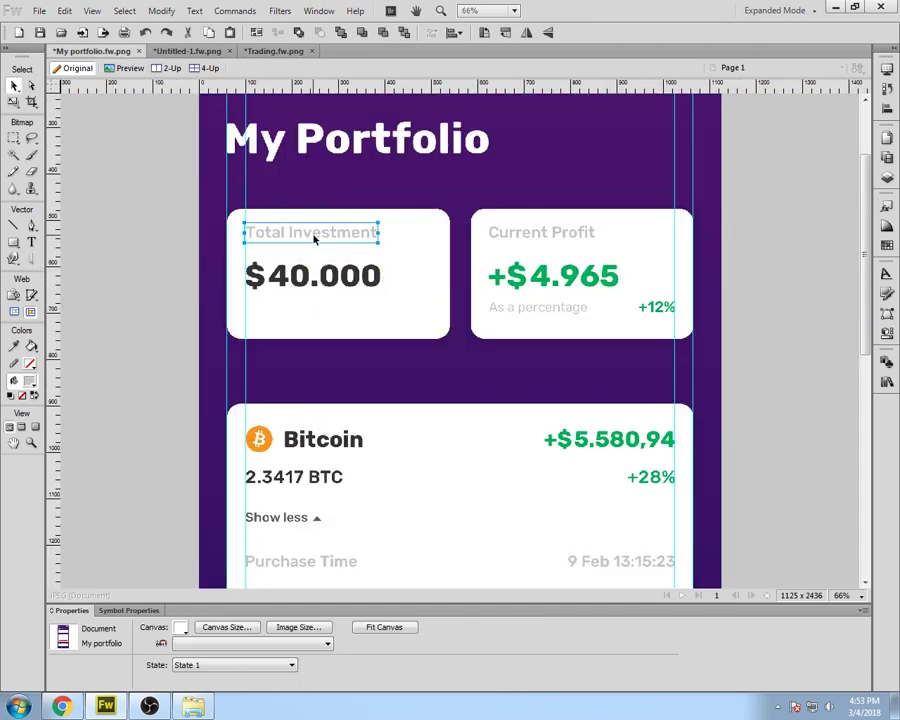
left_click(273, 50)
type("Total Investment")
double_click(154, 302)
key("ctrl+a")
type("Amount")
Step: Position the Amount label inside the upper-left corner of the first white rectangle, at about X 78, Y 1535
left_click(15, 87)
left_click_drag(149, 292, 143, 269)
key("ctrl+equal")
key("ctrl+=")
left_click_drag(216, 334, 217, 337)
key("shift+Right")
key("shift+Right")
key("shift+Down")
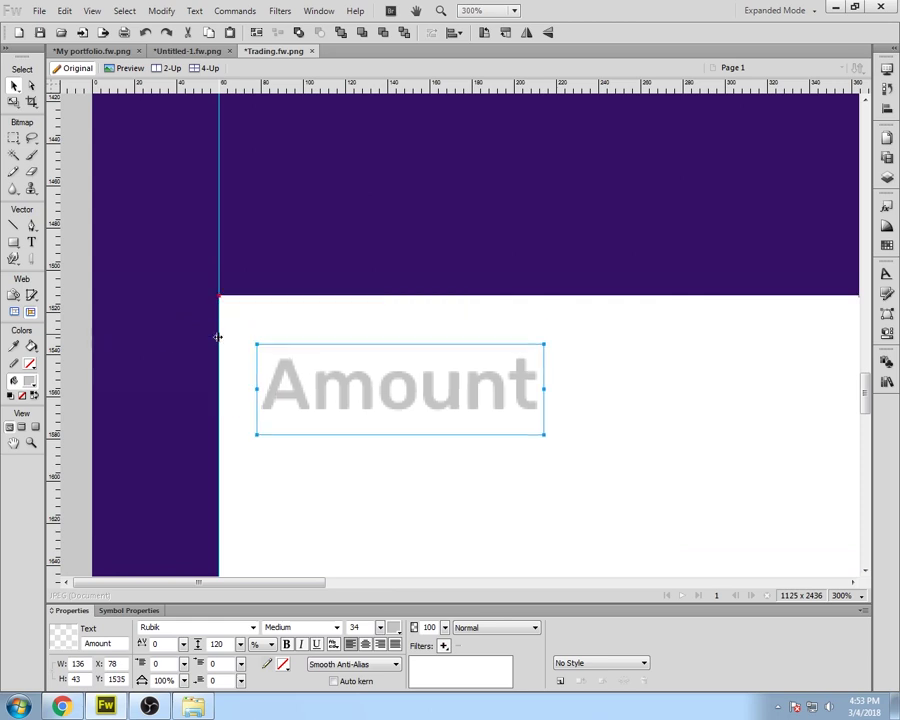
Step: Place a vertical guide 20 px inside the first white rectangle's left edge and draw a 20 by 10 px spacer up to it
key("ctrl+minus")
key("ctrl+minus")
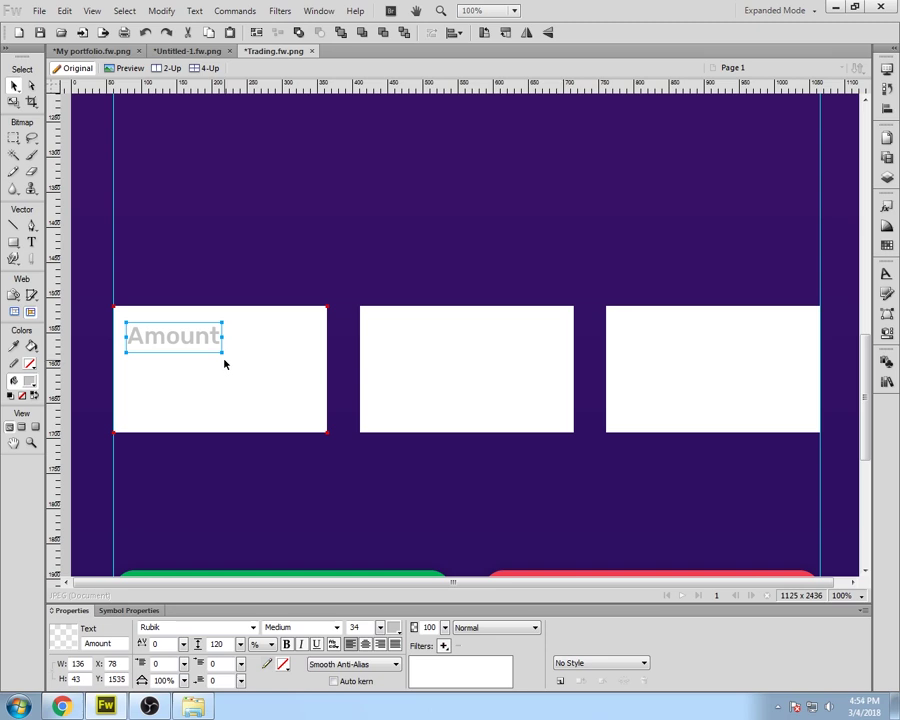
left_click(224, 364)
key("ctrl+equal")
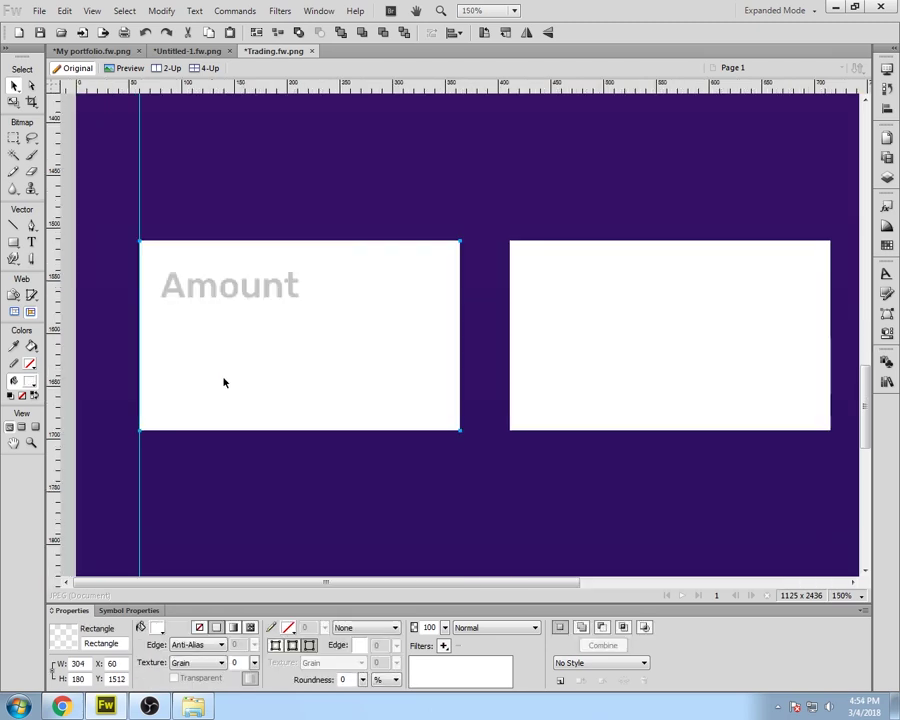
key("ctrl+equal")
left_click_drag(57, 325, 193, 351)
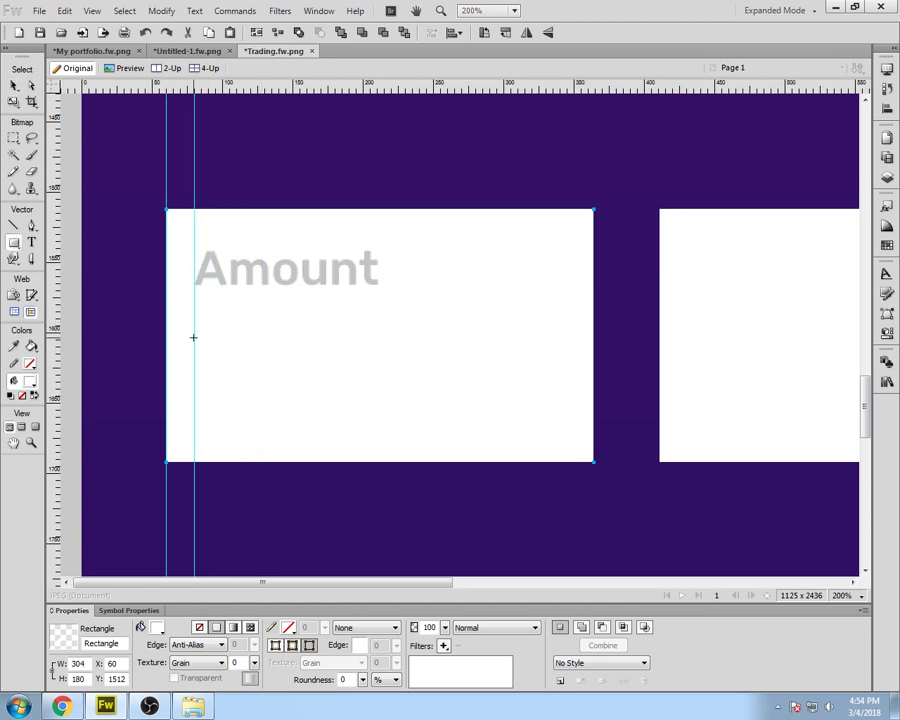
left_click_drag(194, 337, 166, 347)
key("v")
left_click(184, 348)
Step: Replace the 20 px guide and spacer with ones matching the 30 px text inset of the Bitcoin card
scroll(185, 380, "up", 20)
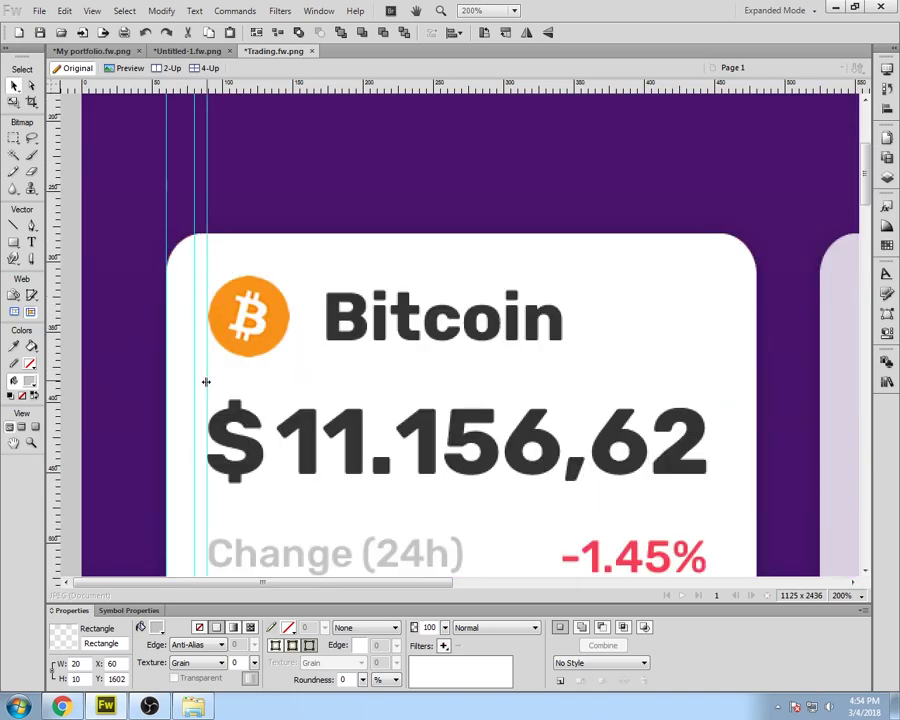
mouse_move(208, 352)
left_mouse_down()
mouse_move(166, 362)
mouse_move(185, 422)
mouse_move(179, 372)
left_mouse_up()
left_click(14, 86)
scroll(185, 420, "down", 20)
left_click(181, 346)
key("Delete")
Step: Move the Amount label right until its text starts at the 30 px inset guide
left_click(240, 280)
key("Right")
key("Right")
key("Right")
key("Right")
key("Right")
key("Right")
key("Right")
key("Right")
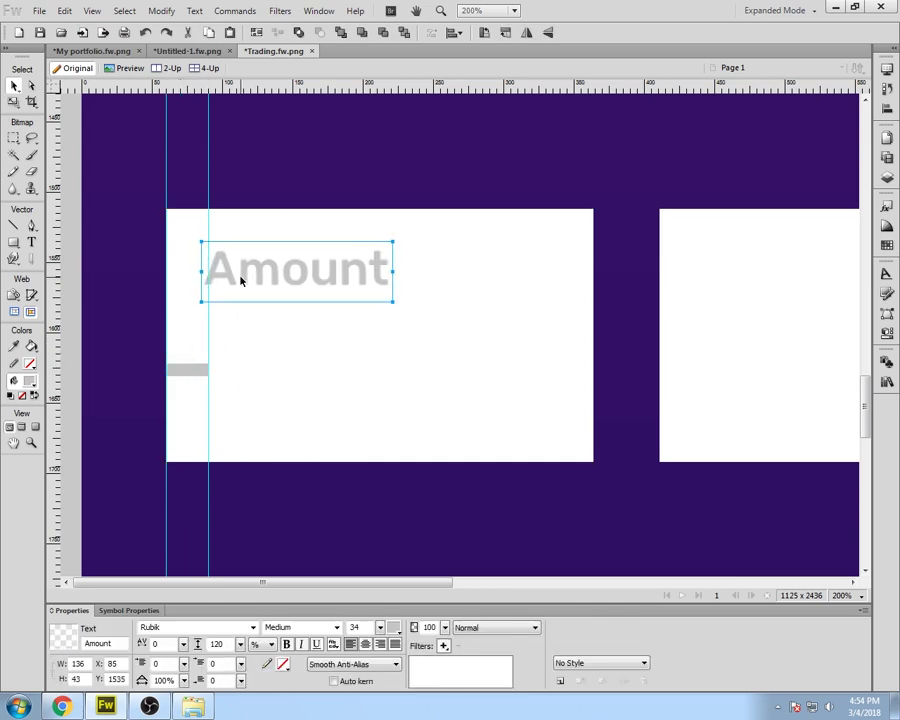
Step: Move the spacer to the first white rectangle's right edge and place a vertical guide at the spacer's inner side
left_click_drag(181, 369, 568, 376)
left_click_drag(56, 395, 551, 406)
left_click(565, 398)
Step: Draw a rectangle about 244 by 71 px between the two inset guides below the Amount label and fill it light grey
key("r")
left_click_drag(209, 338, 551, 435)
left_click(157, 627)
left_click(237, 279)
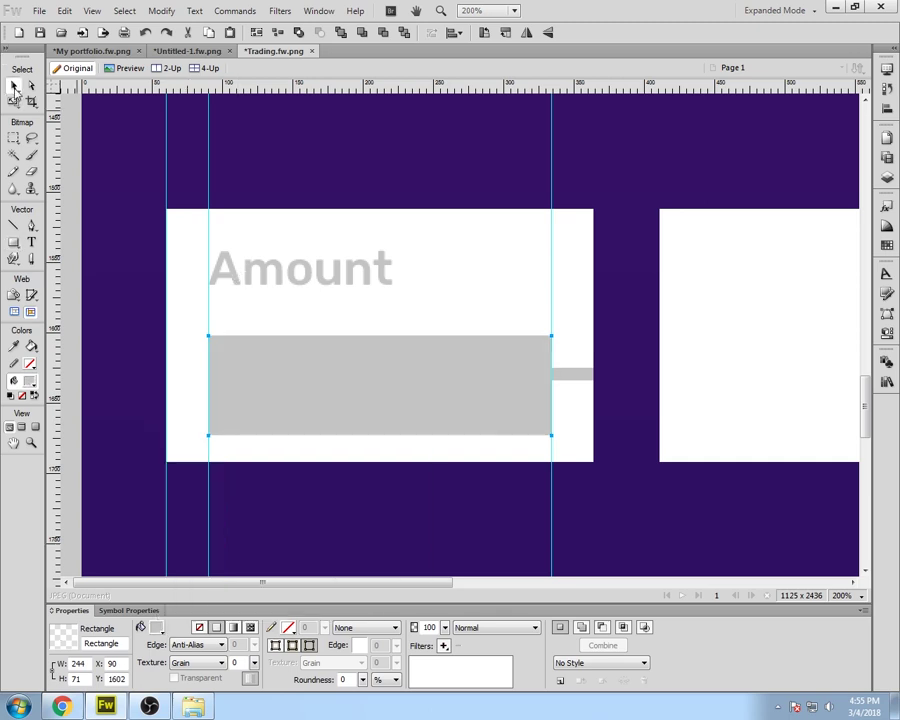
left_click(157, 627)
left_click(179, 527)
Step: Give the light grey field a faint black inner glow with width 2 and move the field up to Y 1597
left_click(443, 645)
mouse_move(571, 599)
left_click(659, 634)
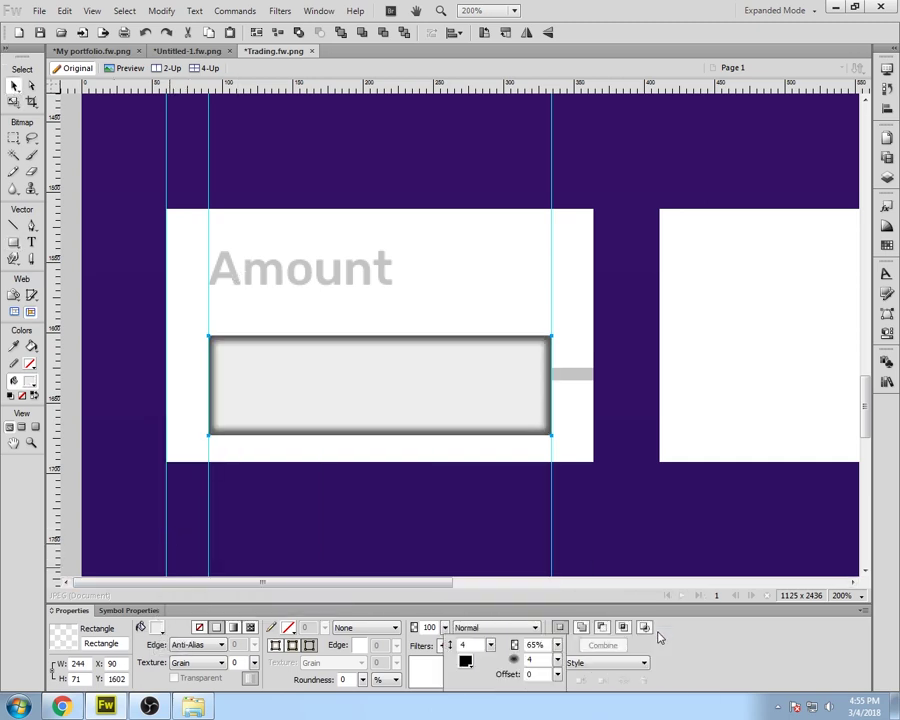
left_click_drag(490, 645, 495, 652)
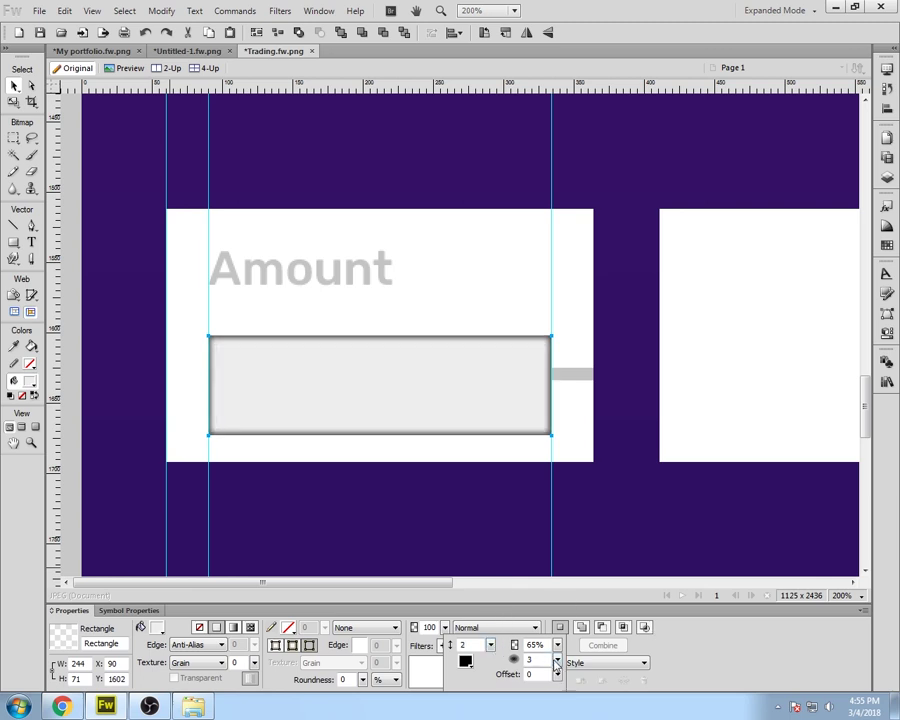
mouse_move(557, 645)
left_mouse_down()
mouse_move(566, 686)
mouse_move(559, 650)
mouse_move(558, 667)
left_mouse_up()
left_click(452, 560)
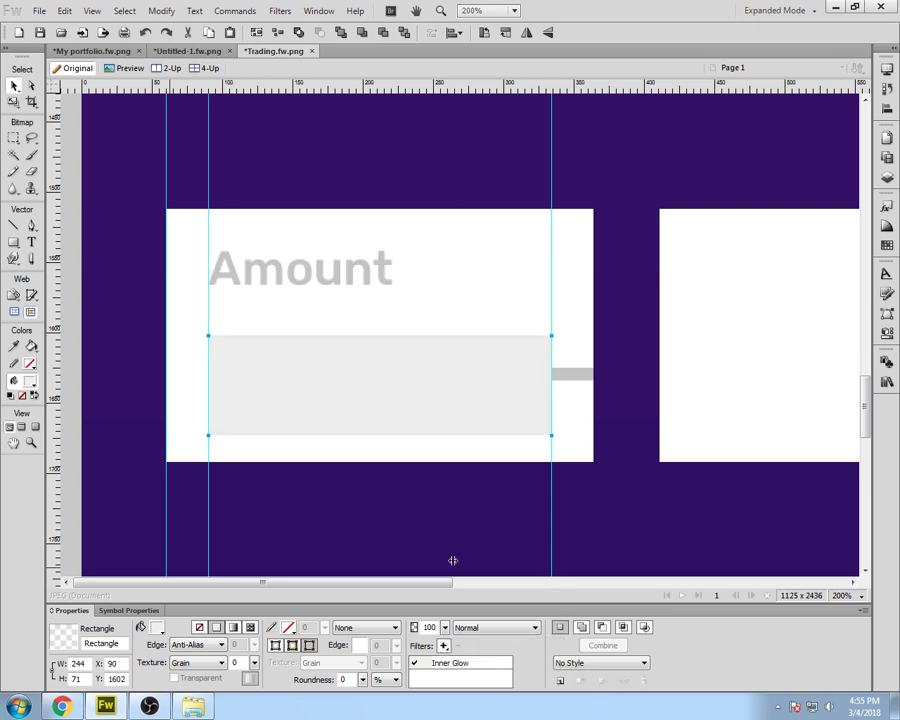
left_click(454, 560)
left_click(335, 405)
left_click_drag(335, 405, 335, 404)
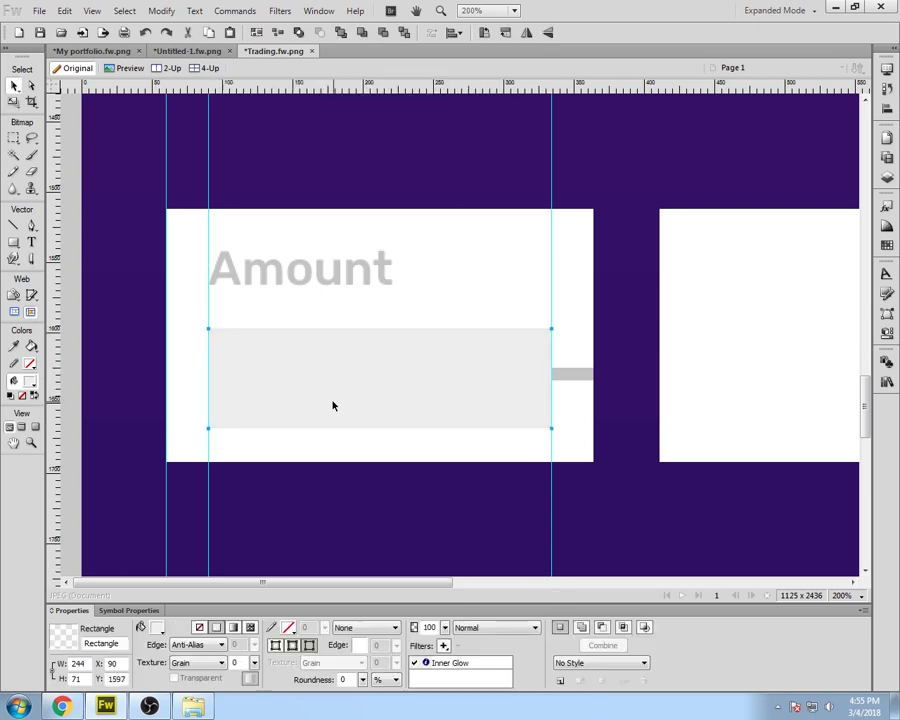
Step: Duplicate the Amount label onto the light grey field and change the copy's text to "$2.000"
scroll(221, 391, "up", 3)
scroll(221, 405, "down", 5)
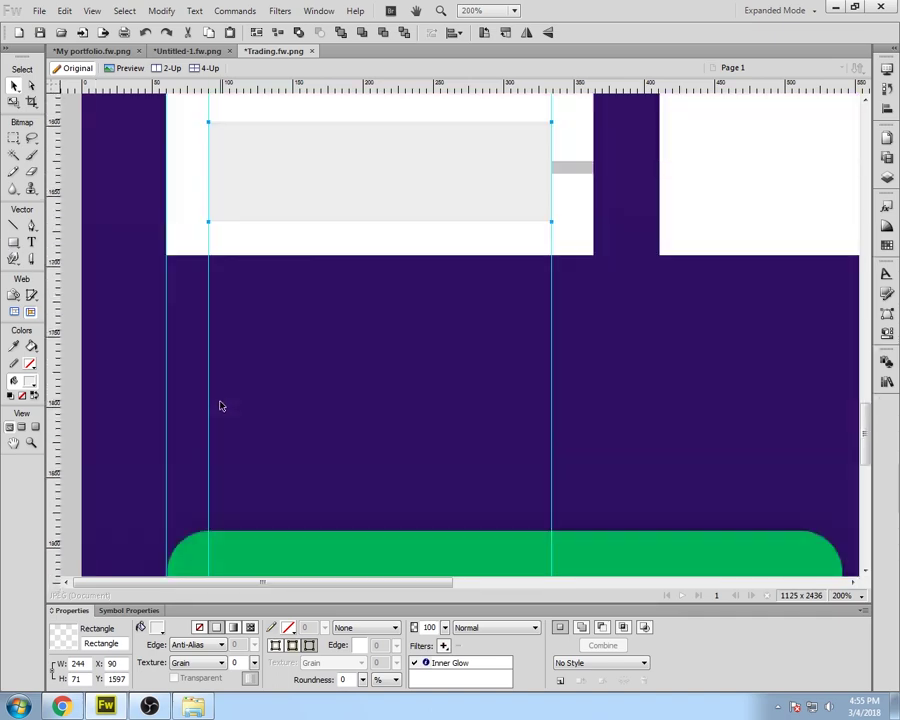
scroll(221, 405, "up", 2)
left_click(272, 284)
scroll(296, 381, "up", 5)
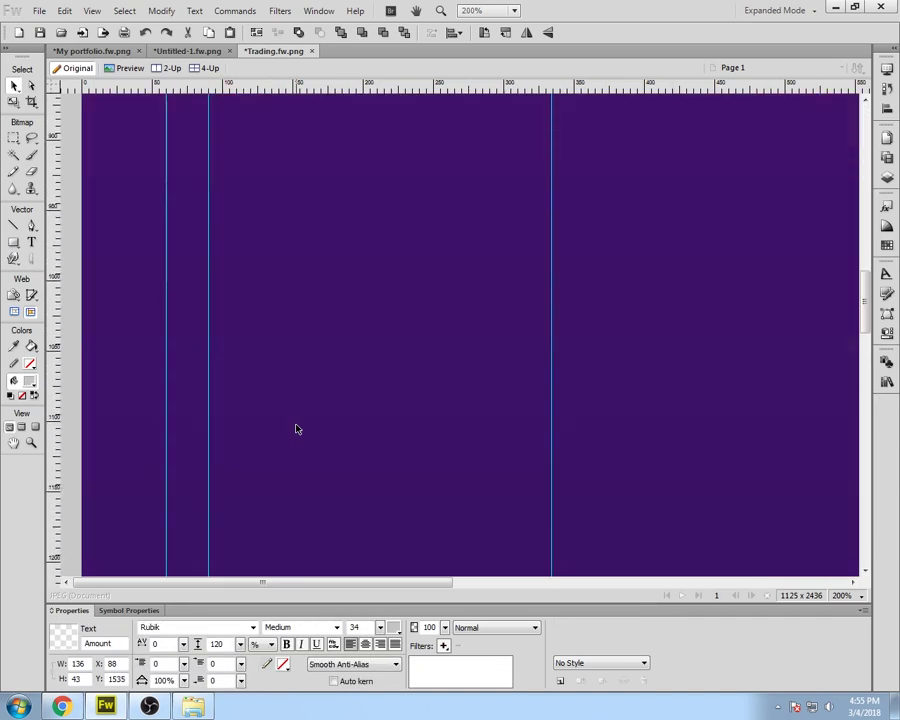
scroll(294, 424, "down", 6)
left_click_drag(323, 253, 327, 356)
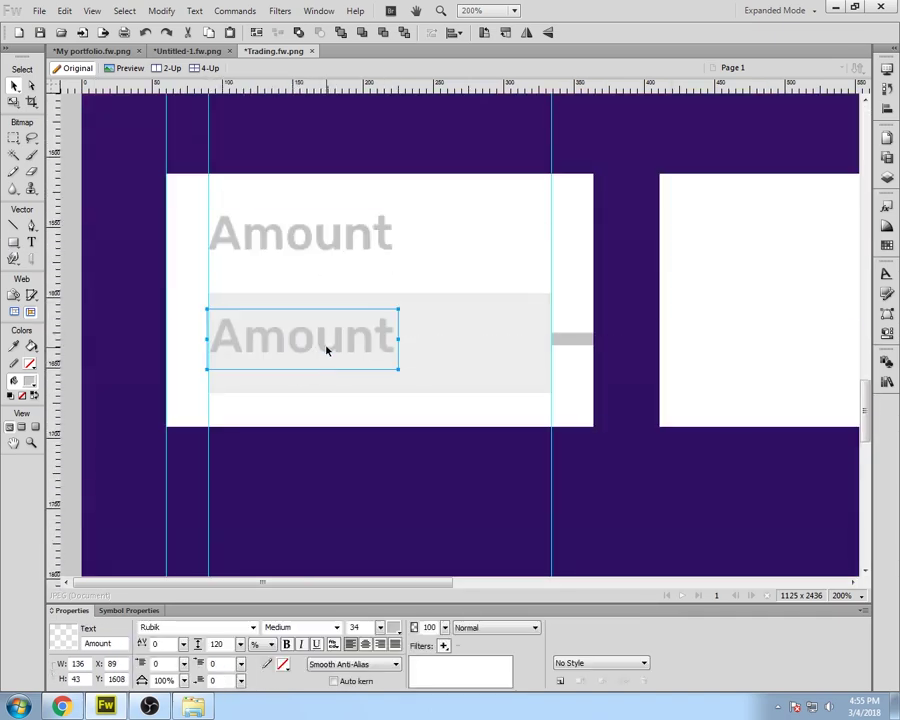
double_click(362, 341)
type("$2.000")
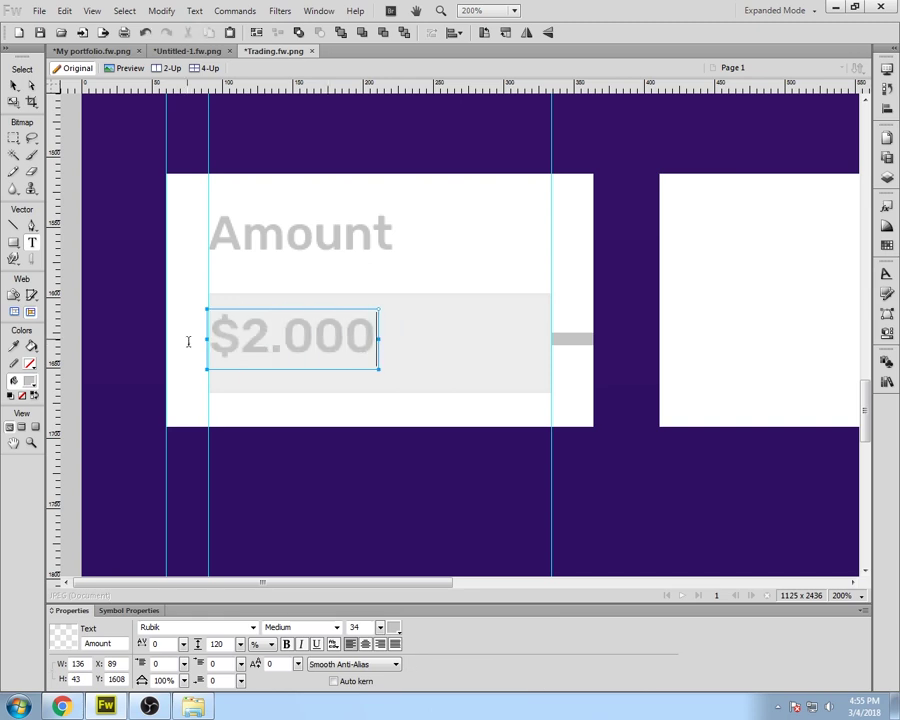
Step: Make the $2.000 text bold, dark grey and size 38, and place it inside the grey field at about X 104, Y 1609
key("Escape")
left_click(336, 627)
left_click(290, 587)
left_click(394, 627)
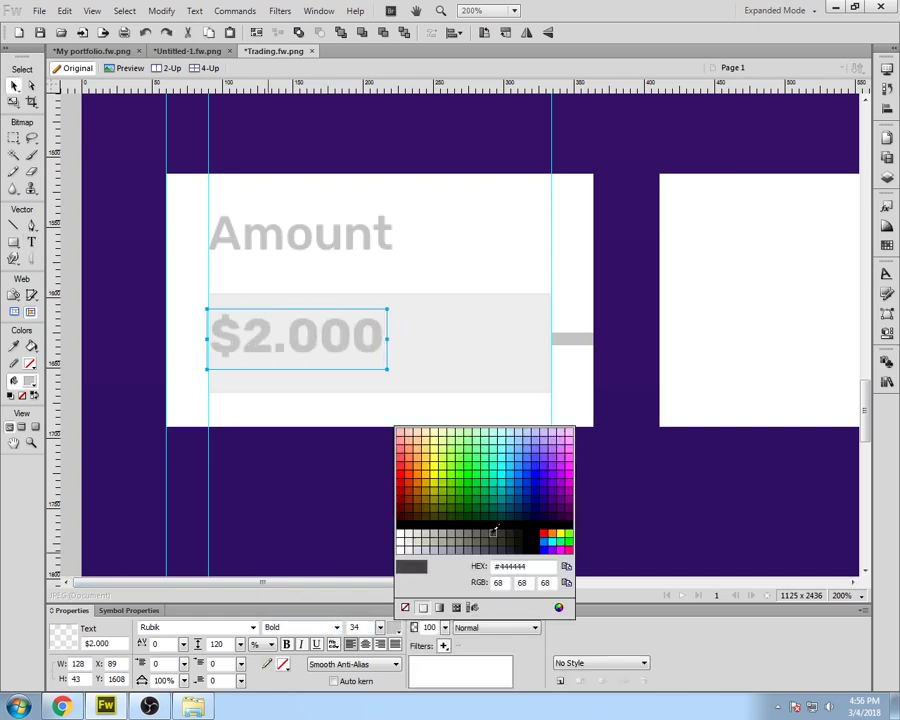
left_click(507, 538)
scroll(333, 527, "up", 8)
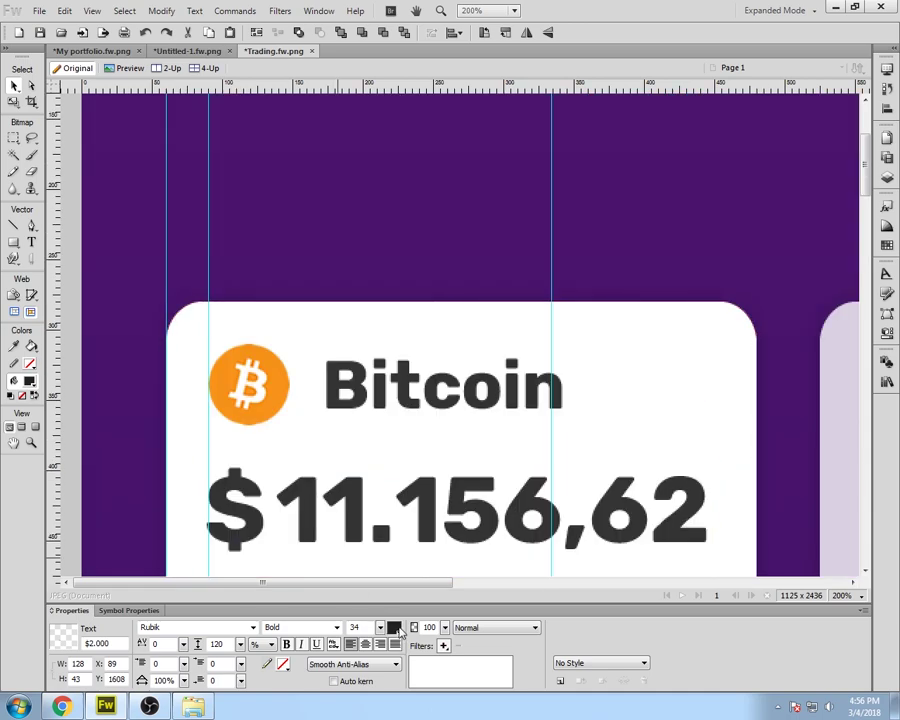
scroll(362, 509, "down", 7)
scroll(362, 509, "down", 1)
left_click_drag(380, 627, 384, 600)
left_click_drag(339, 364, 350, 352)
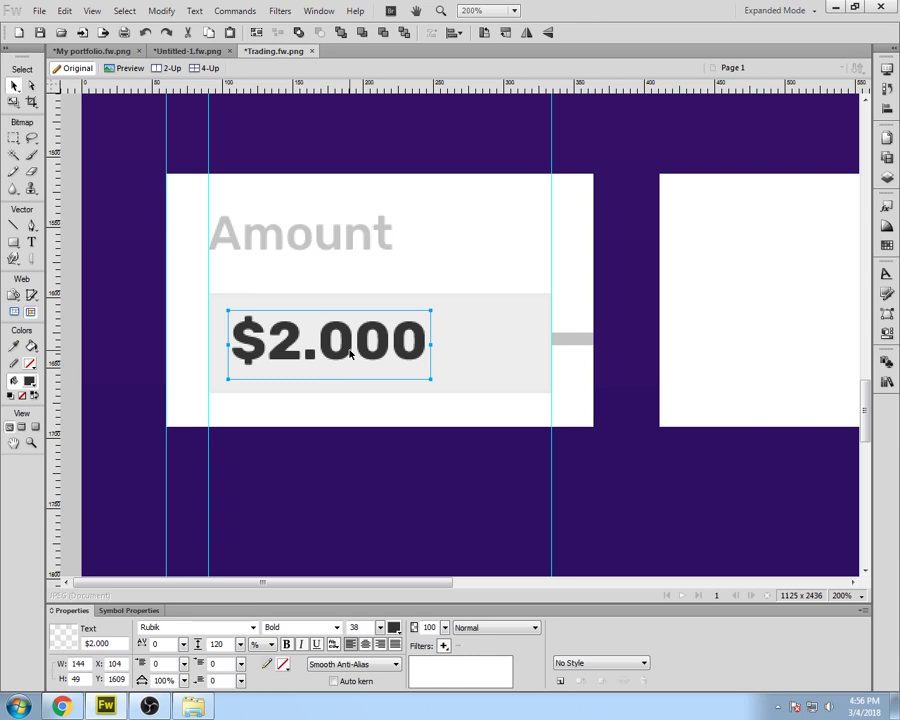
left_click(448, 354)
left_click(400, 350)
left_click(374, 424)
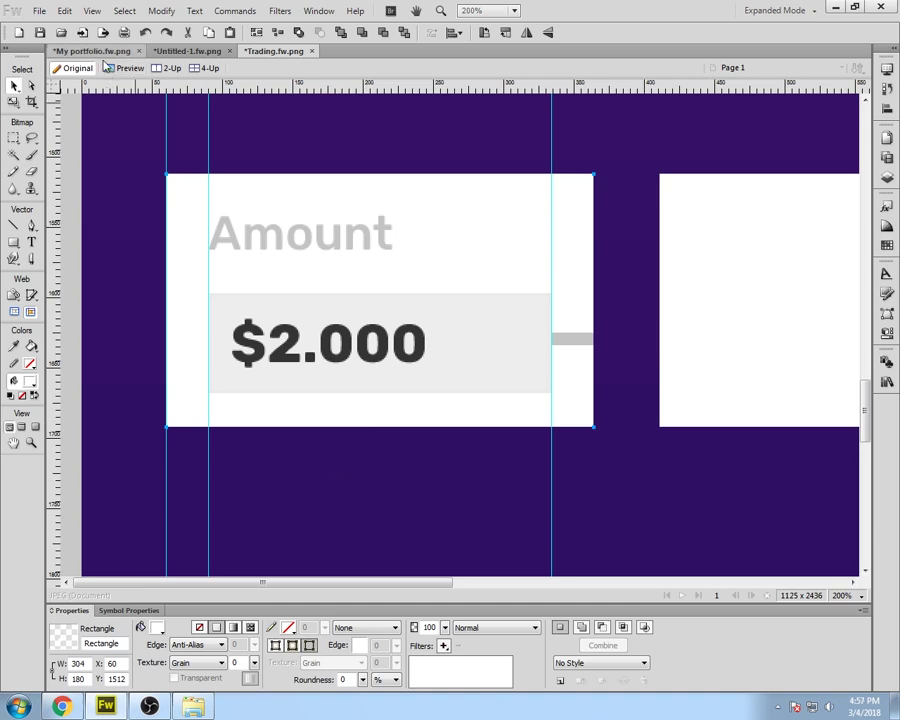
Step: Copy the small green arrow beside "Buy" from the My portfolio design into the Trading design and fill it dark grey
left_click(92, 50)
left_click(771, 482)
scroll(771, 482, "down", 5)
left_click(668, 224)
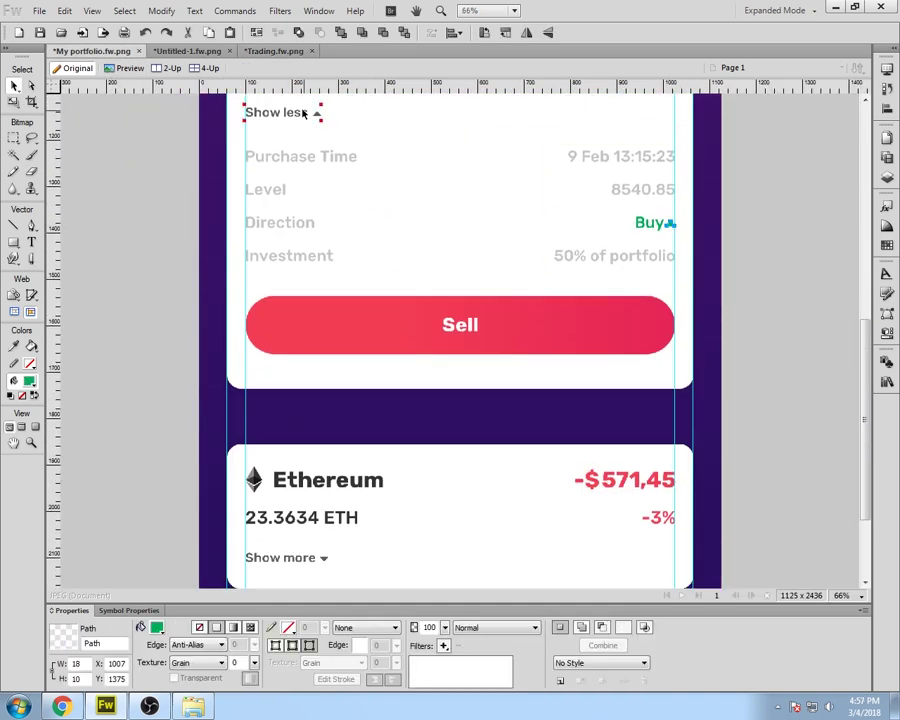
key("ctrl+c")
left_click(274, 50)
key("ctrl+v")
left_click(156, 627)
left_click(320, 336)
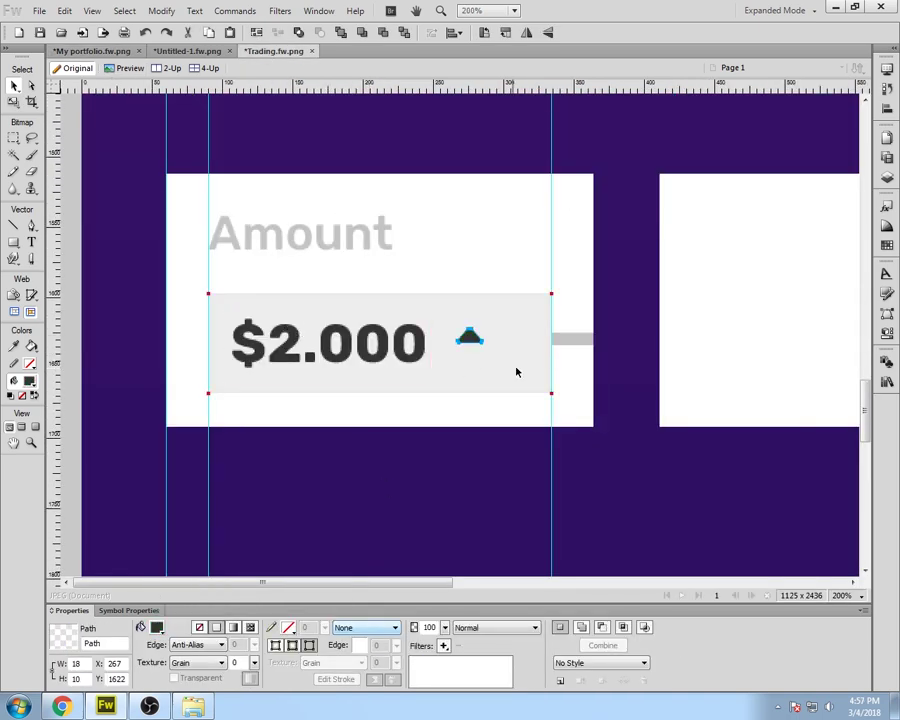
Step: Flip the dark grey arrow vertically and place it inside the light grey field near its far end, level with the $2.000 text
right_click(467, 338)
mouse_move(670, 366)
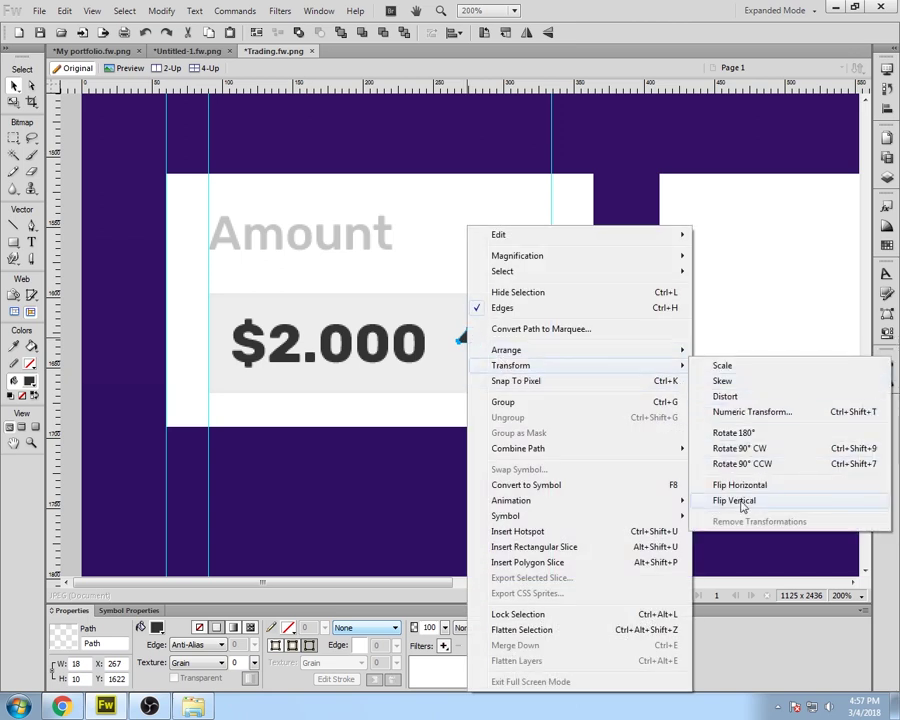
left_click(742, 502)
left_click_drag(466, 337, 518, 348)
left_click(527, 384)
left_click(527, 440)
left_click(521, 349)
left_click(507, 461)
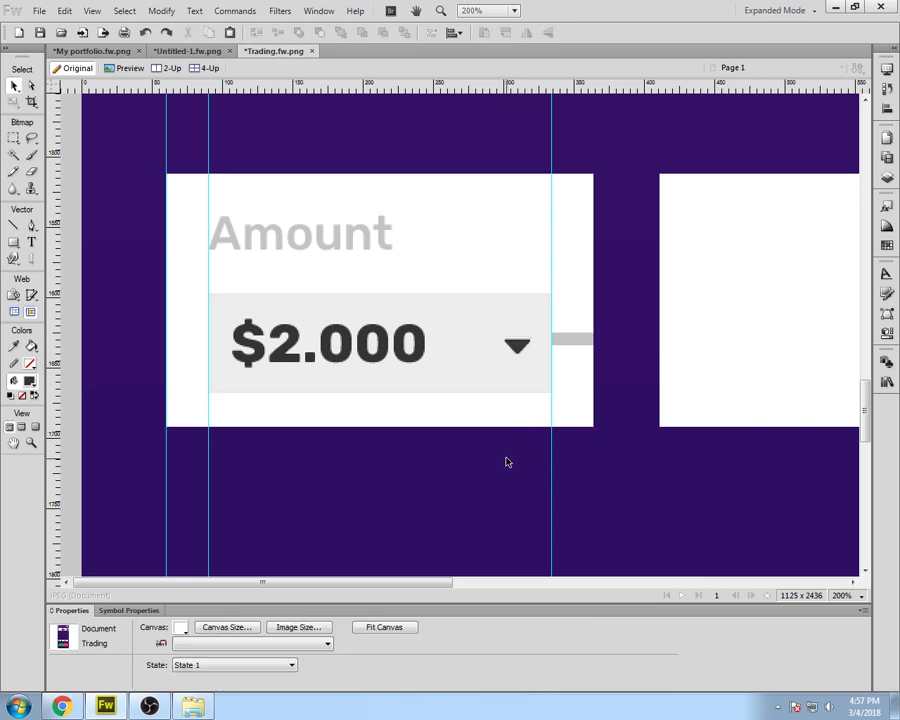
left_click(517, 372)
left_click(521, 369)
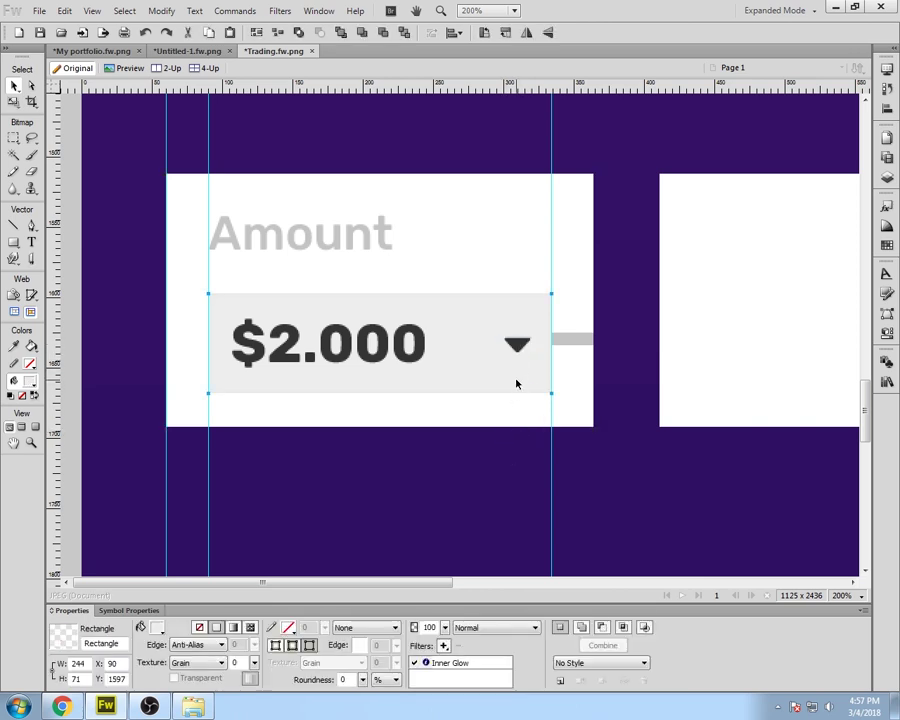
Step: Lighten the fill of the grey field behind the $2.000 text to about RGB 242, 242, 242
key("ctrl+1")
left_click(389, 423)
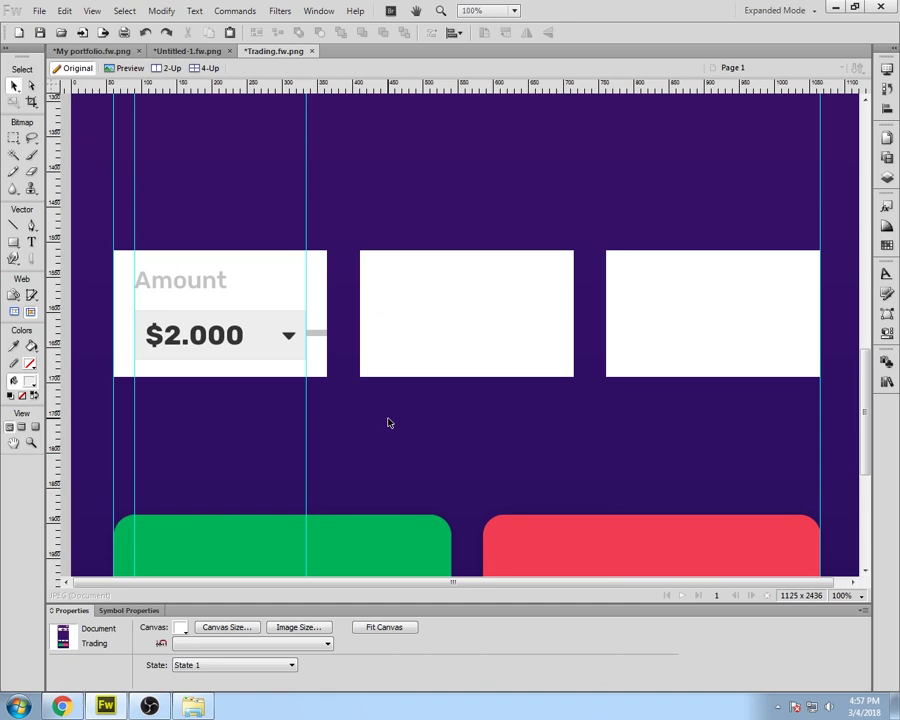
left_click(279, 358)
left_click(160, 627)
left_click(322, 604)
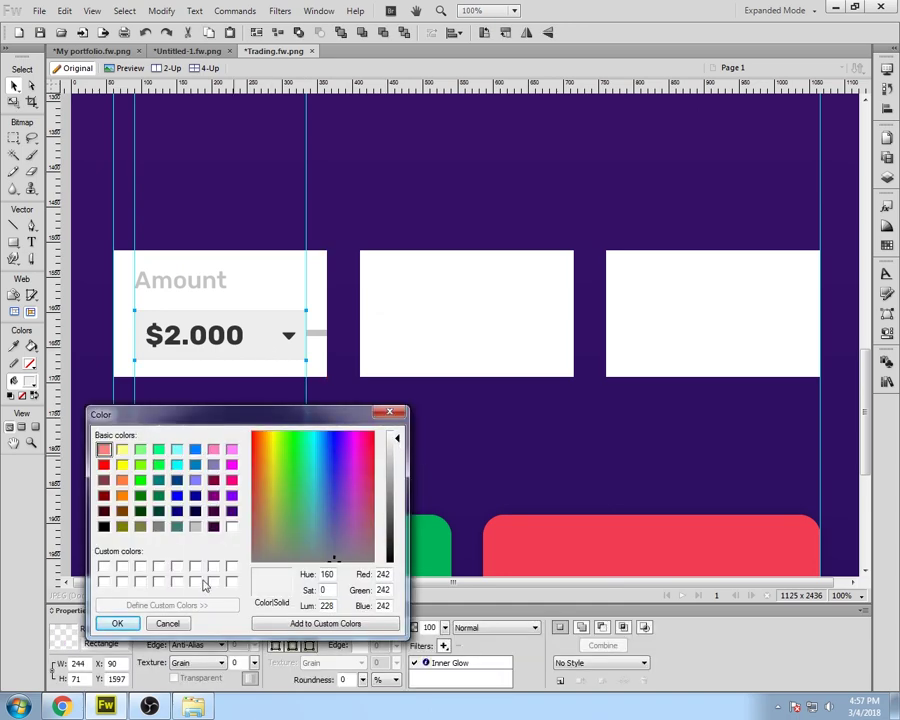
key("Escape")
left_click(218, 426)
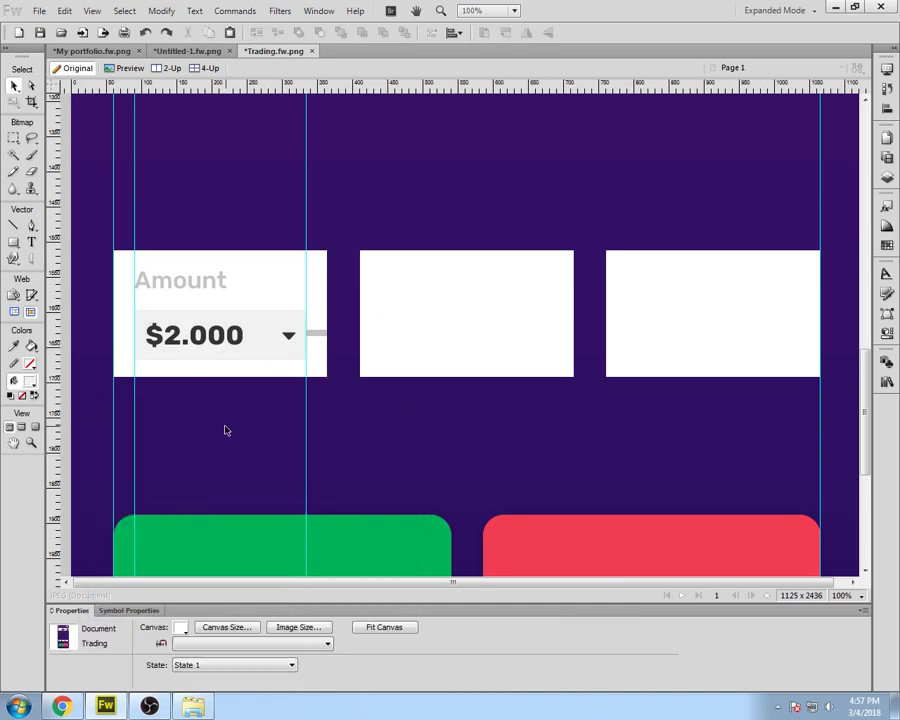
Step: Extend the lower edge of the white Amount box downwards by 20 px, making the box 200 px high
key("ctrl+equal")
left_click_drag(401, 582, 263, 563)
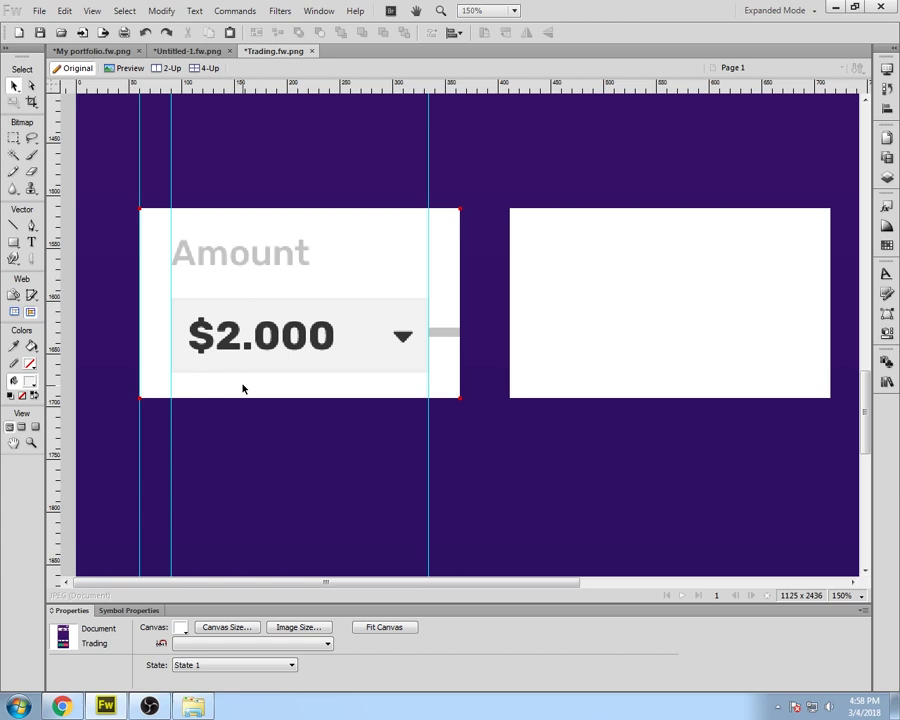
left_click(307, 390)
left_click(32, 86)
left_click(140, 398)
left_click(460, 398, "shift")
key("shift+Down")
key("shift+Down")
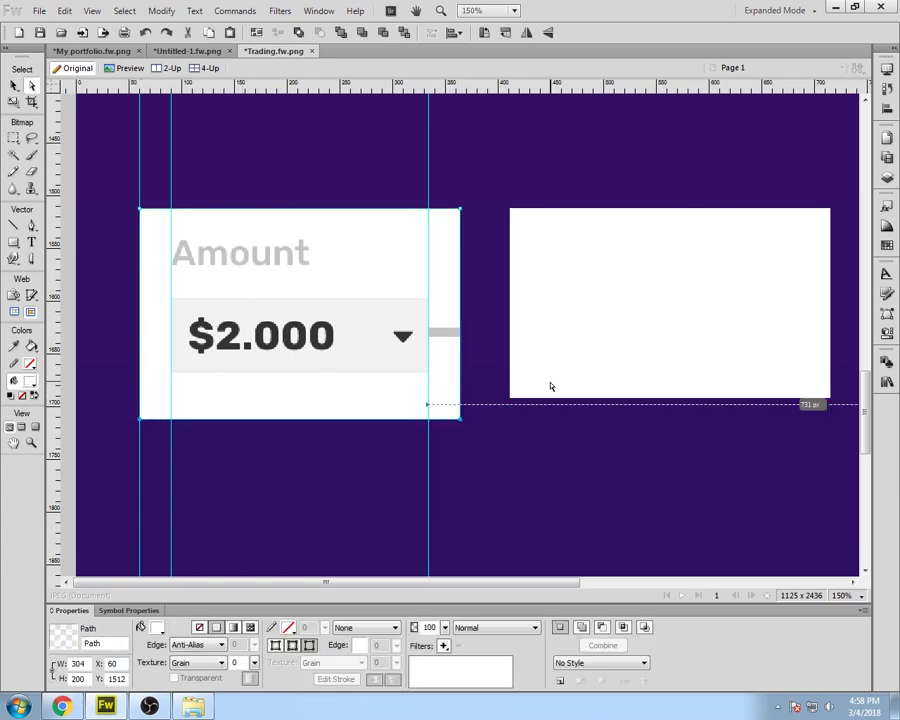
Step: Try moving the grey field, its $2.000 text and the arrow down by 10 px together
left_click(278, 314)
left_click(281, 334, "shift")
left_click(402, 336, "shift")
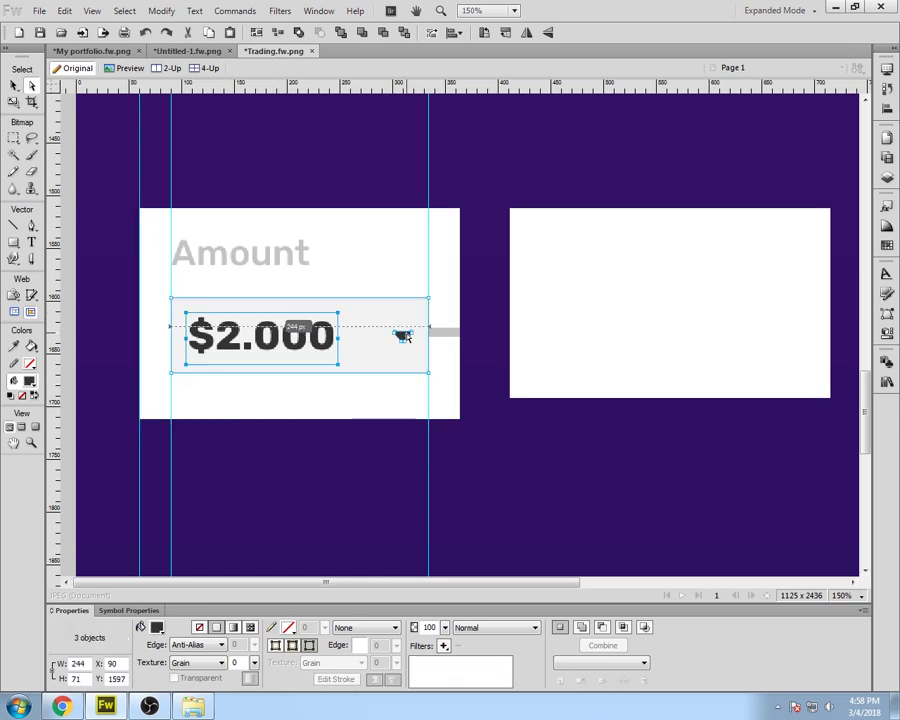
key("shift+Down")
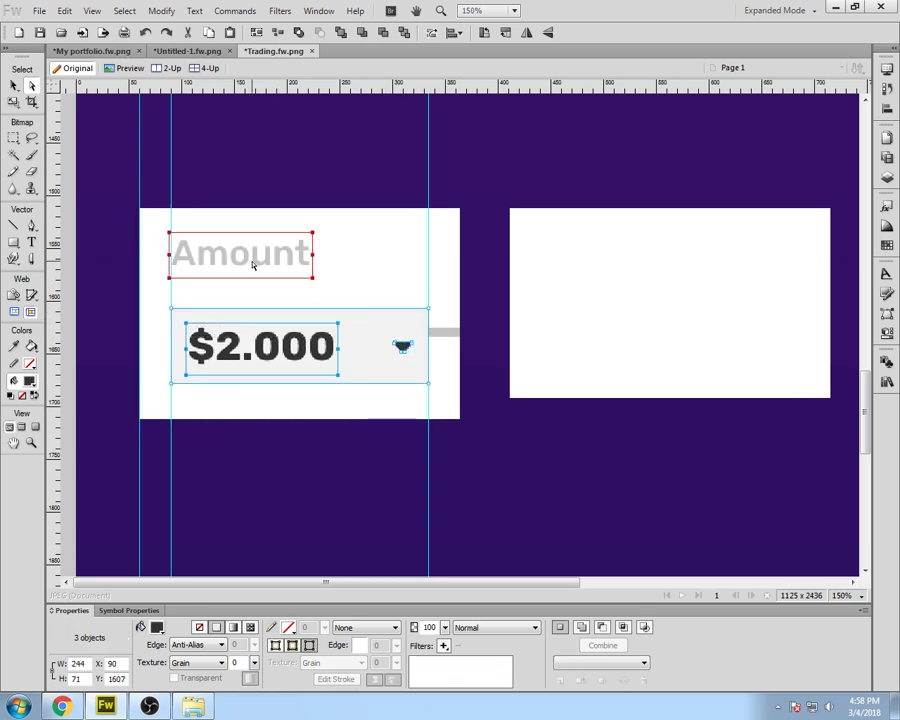
key("shift+Up")
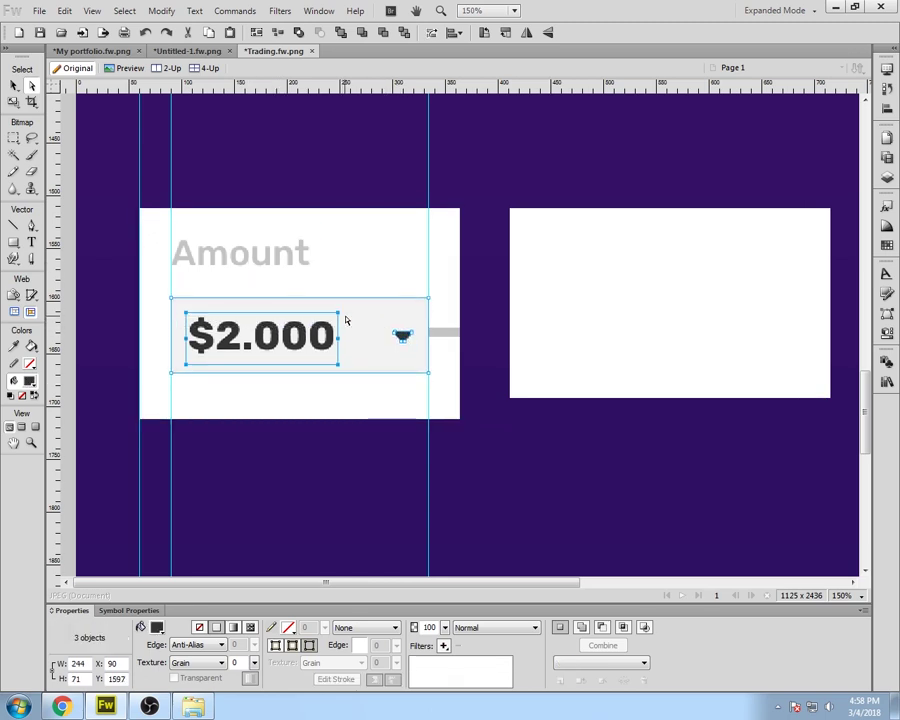
Step: Raise the lower edge of the white Amount box so that the box is 190 px high
left_click(321, 412)
left_click_drag(236, 428, 281, 399)
left_click(289, 453)
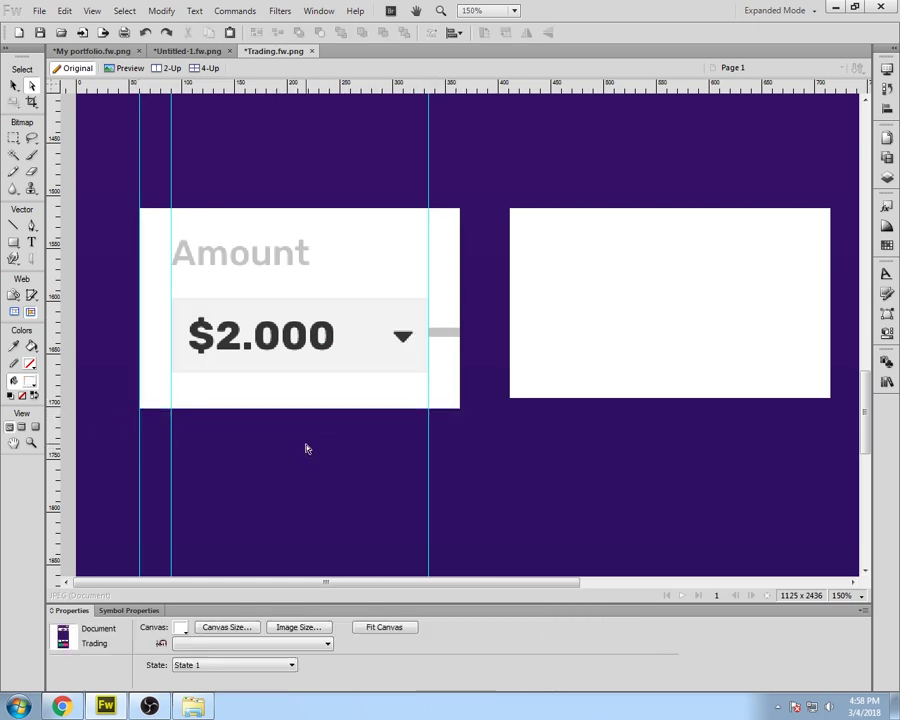
Step: Nudge the grey field, its $2.000 text and the arrow up to about Y 1596, and delete the small grey spacer rectangle beside the field
left_click(373, 353)
left_click(402, 338, "shift")
left_click(309, 340, "shift")
key("Up")
key("Up")
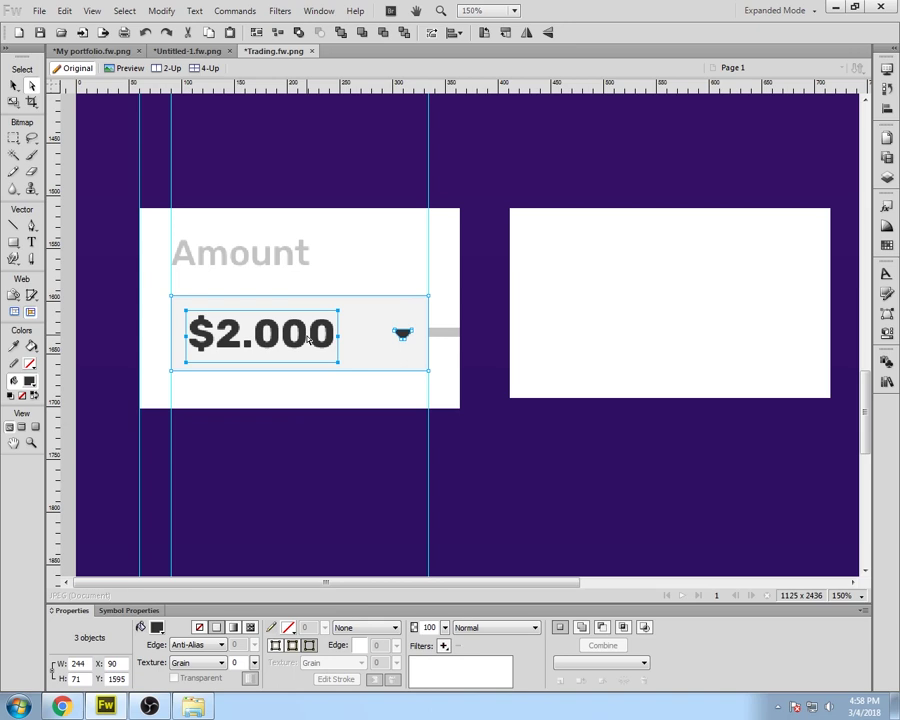
left_click(276, 429)
left_click(440, 333)
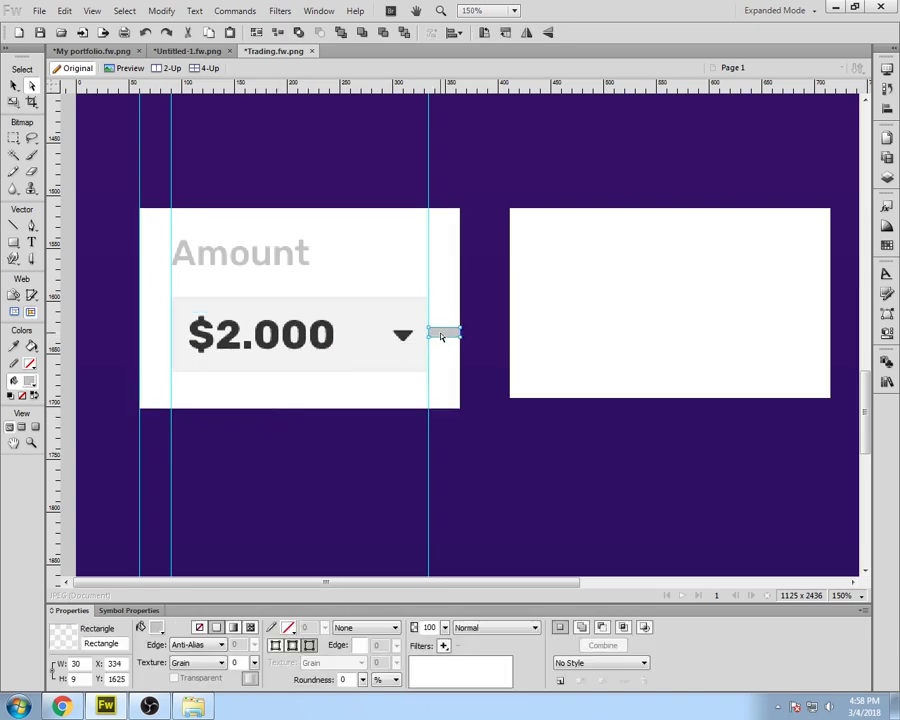
key("Delete")
Step: Round all corners of the white Amount box
left_click(456, 298)
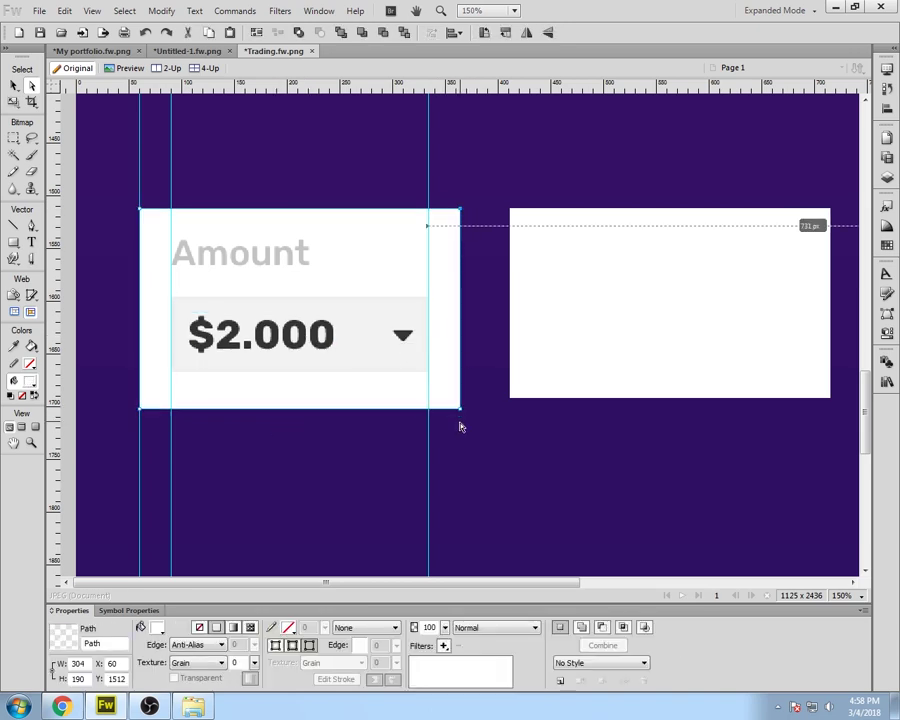
left_click(886, 313)
left_click(852, 329)
key("Return")
Step: Give the light grey field inside the Amount box slightly rounded corners with a smaller radius than the box
left_click(428, 346)
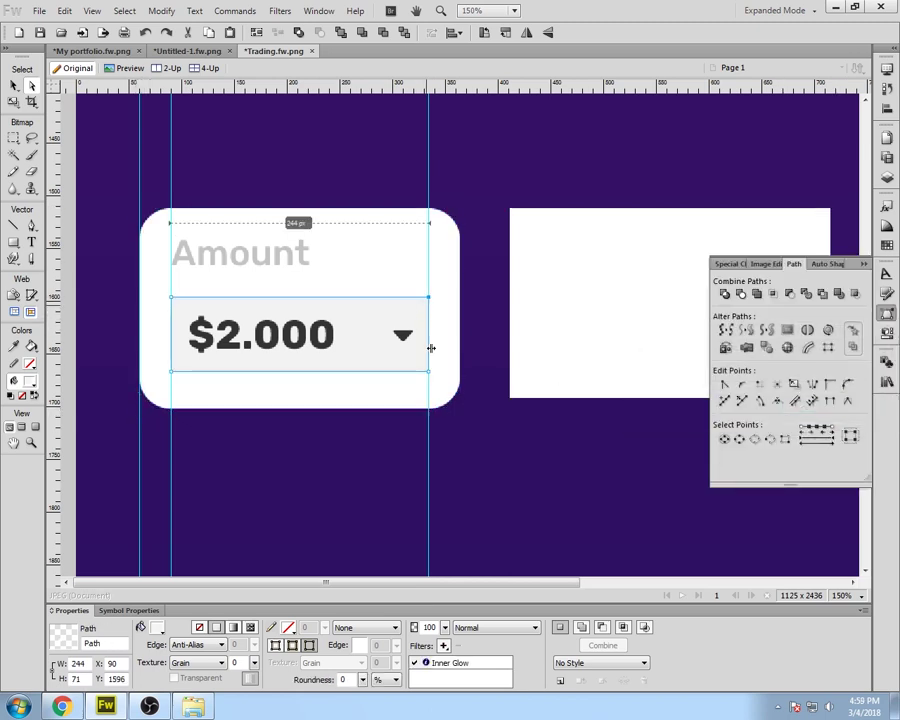
left_click(847, 384)
key("Return")
left_click(847, 384)
key("Return")
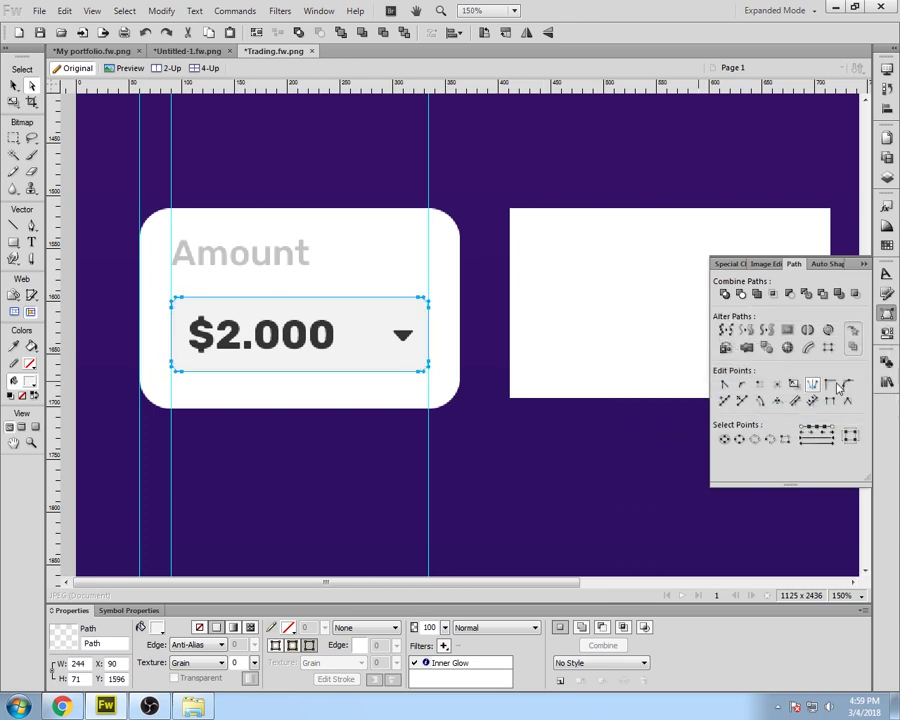
left_click(578, 447)
left_click(865, 264)
key("ctrl+minus")
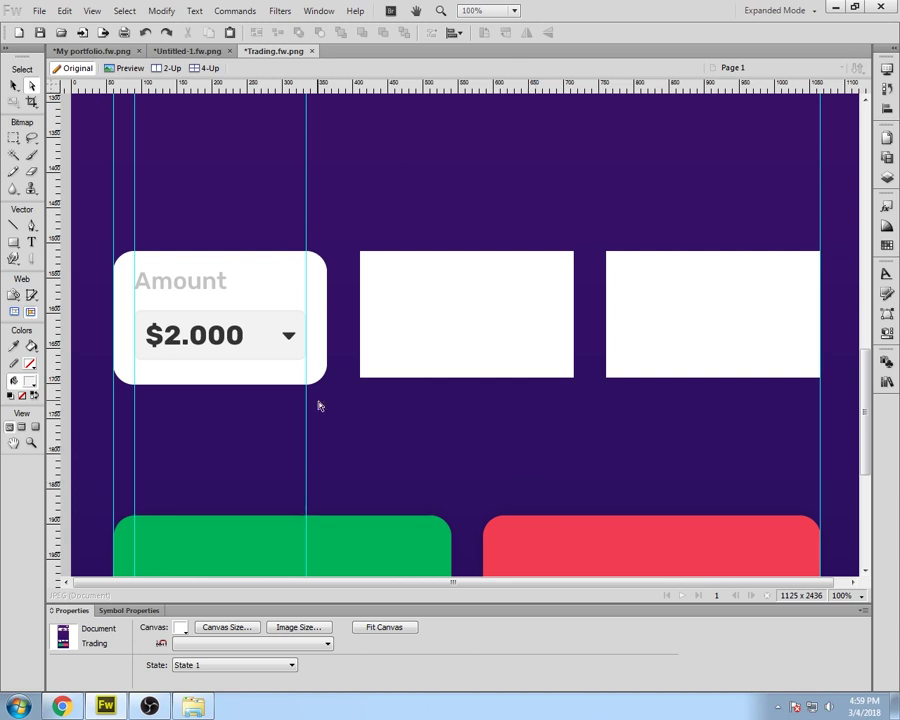
Step: Make a shadow from a copy of the white Amount box placed behind it, with black fill, feathered edge 15 and opacity 20
left_click(283, 383)
left_click(887, 177)
scroll(783, 227, "down", 3)
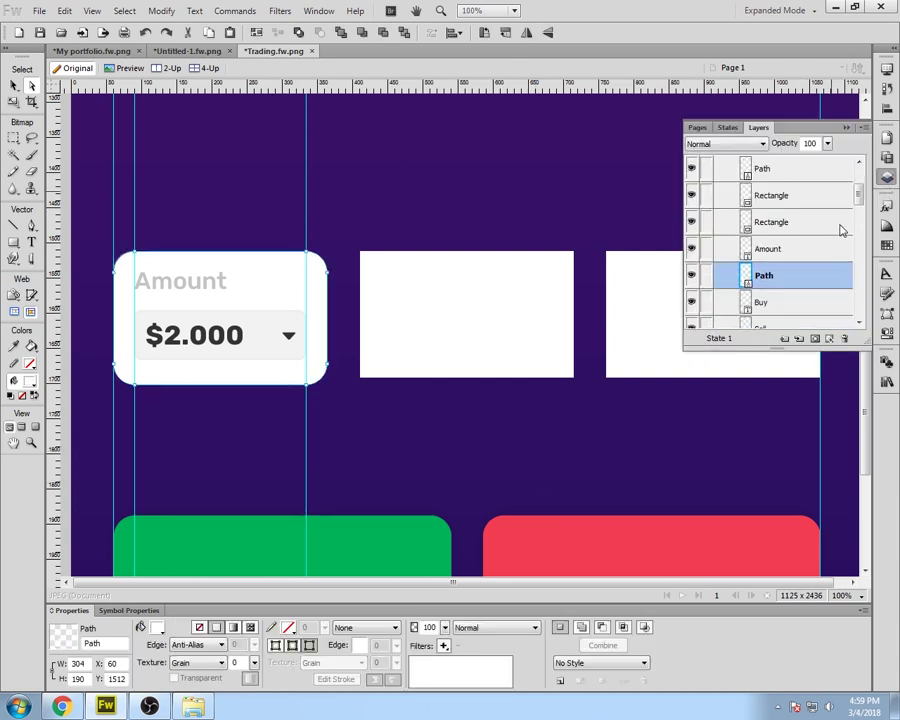
left_click(185, 645)
left_click(190, 672)
left_click_drag(445, 627, 452, 680)
left_click(157, 627)
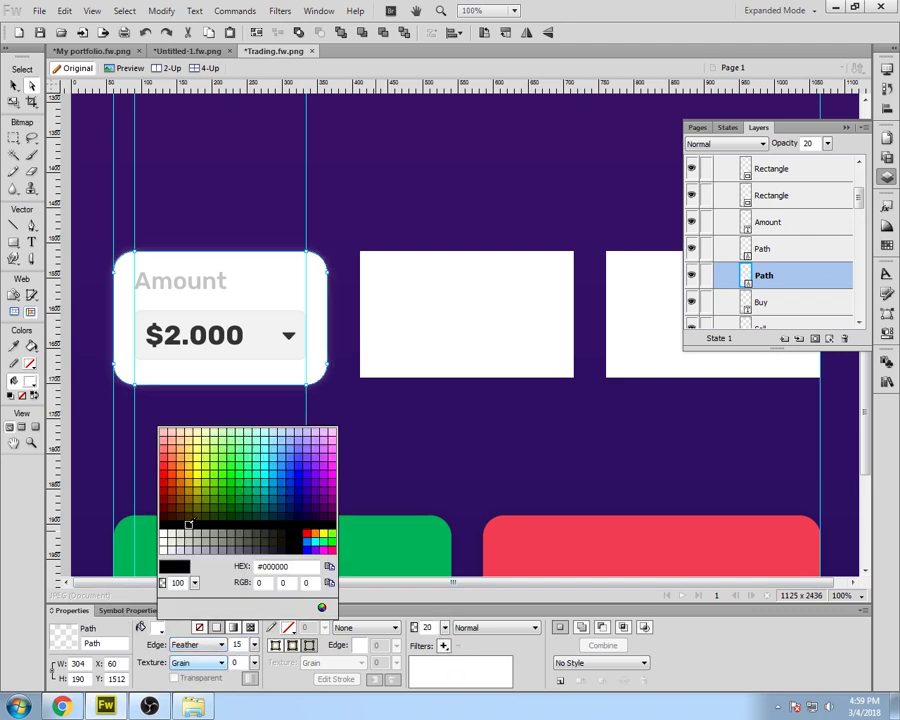
left_click(228, 465)
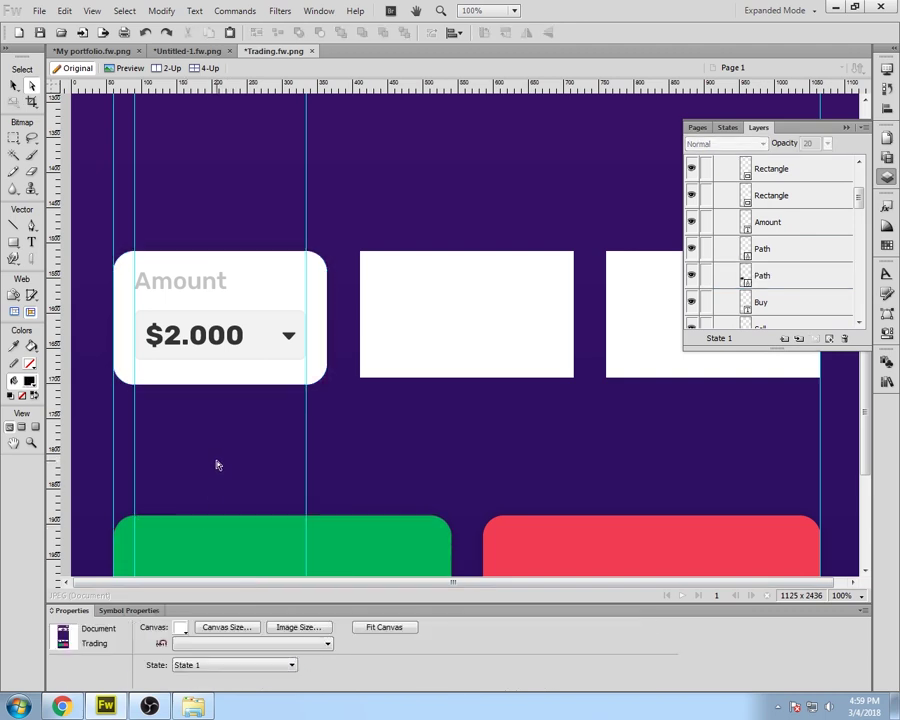
Step: Replace the two plain white boxes with evenly spaced copies of the complete Amount box
left_click(495, 316)
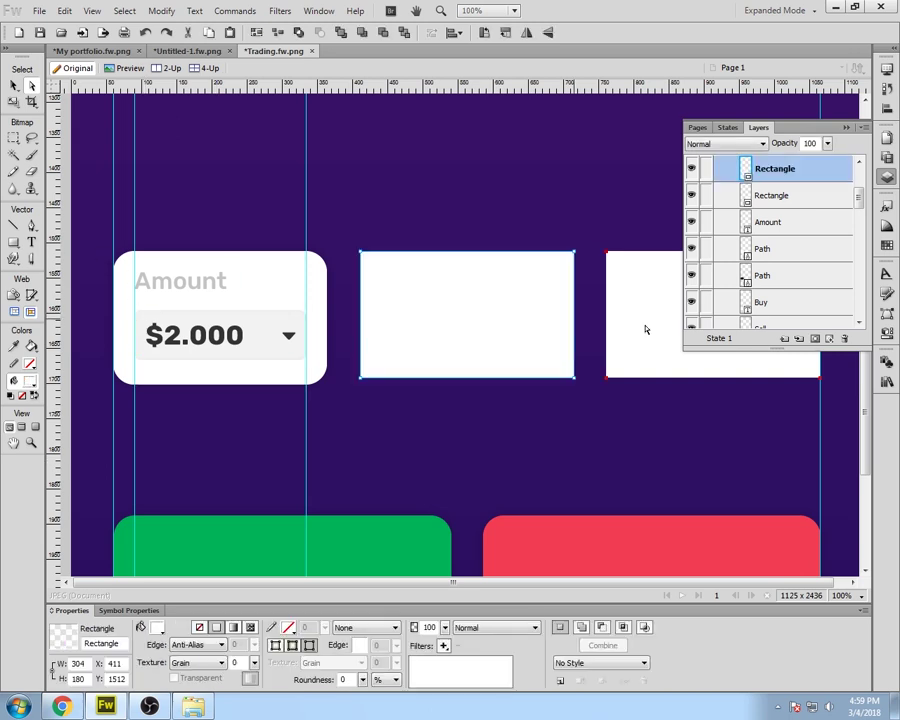
left_click(646, 329, "shift")
key("Delete")
left_click_drag(96, 236, 377, 397)
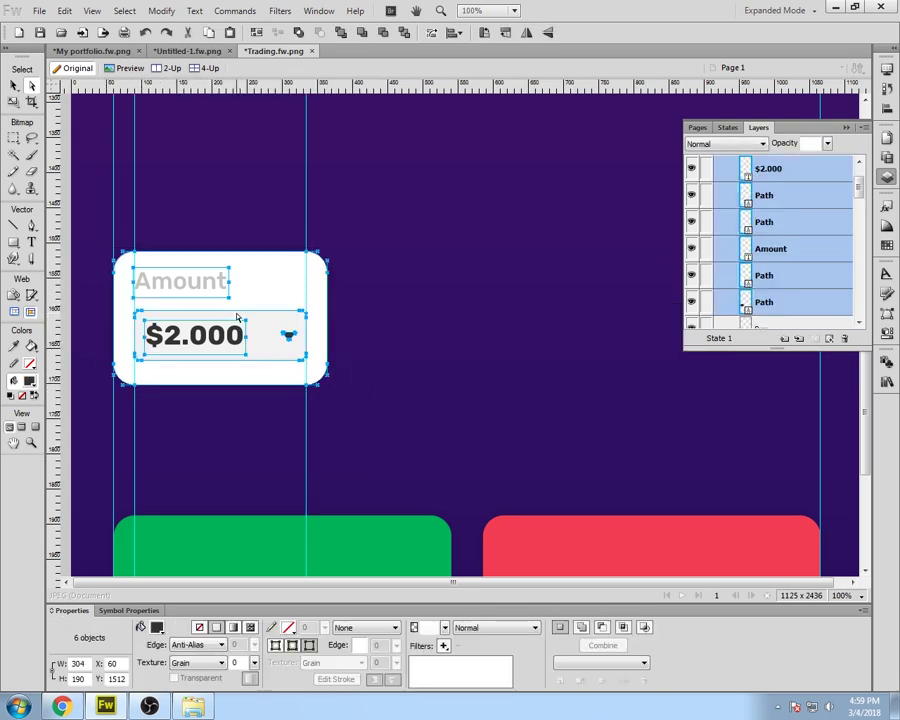
left_click_drag(178, 284, 741, 274)
left_click(562, 228)
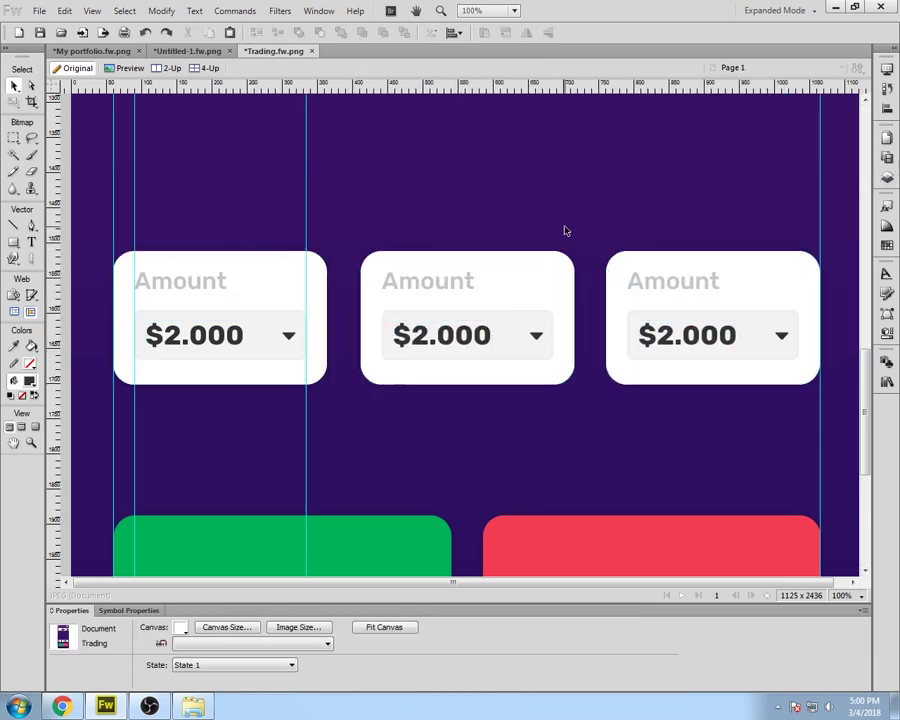
Step: Change the middle box's label to "Purchase at" and its value text to "Current Price"
left_click(450, 279)
double_click(450, 279)
type("Purchase at")
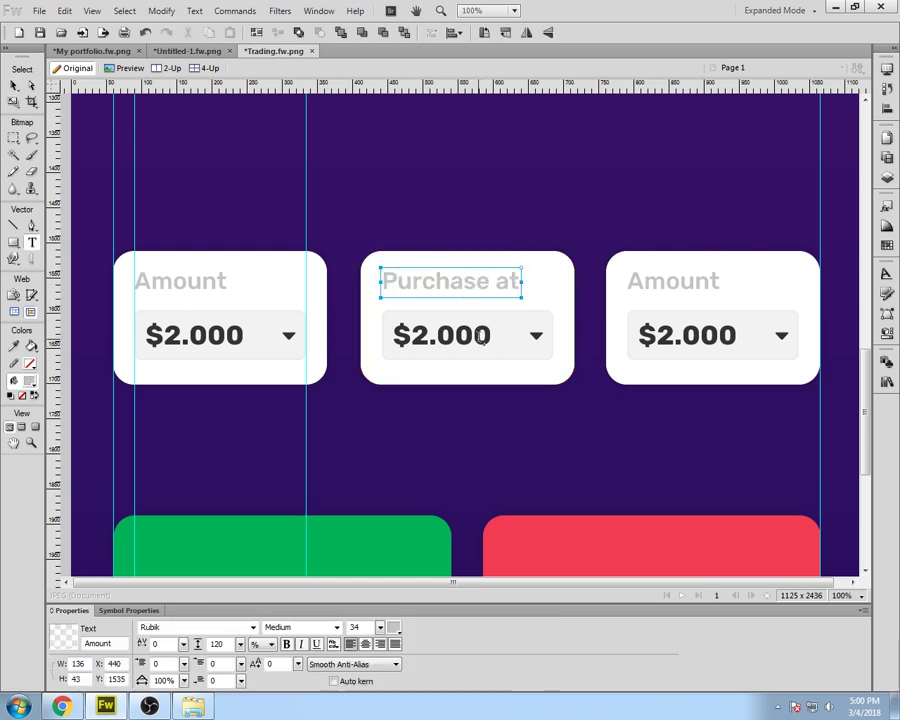
left_click(450, 338)
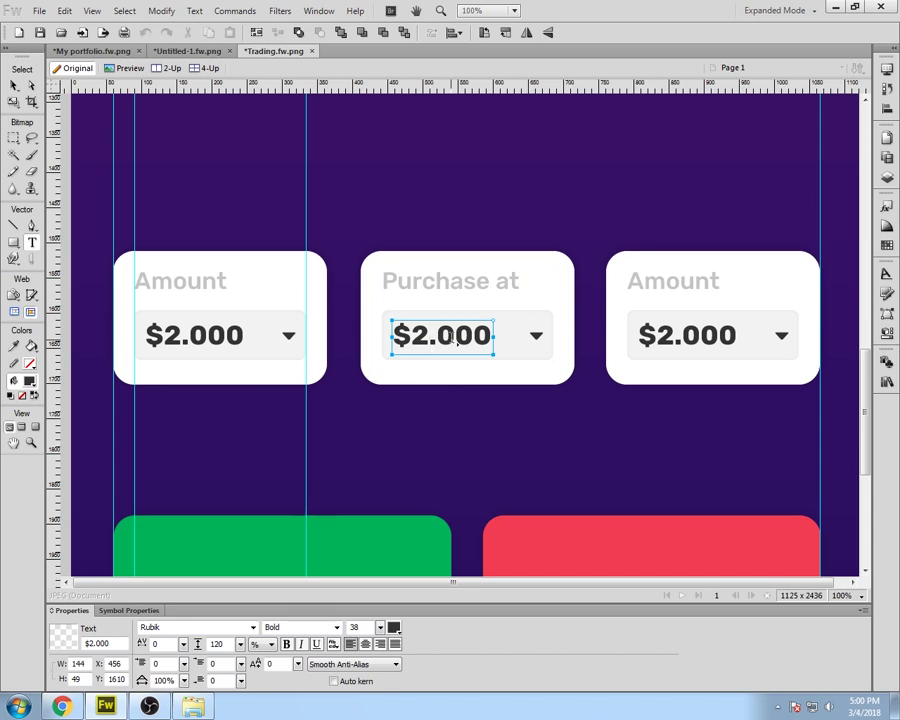
key("ctrl+a")
type("Curr")
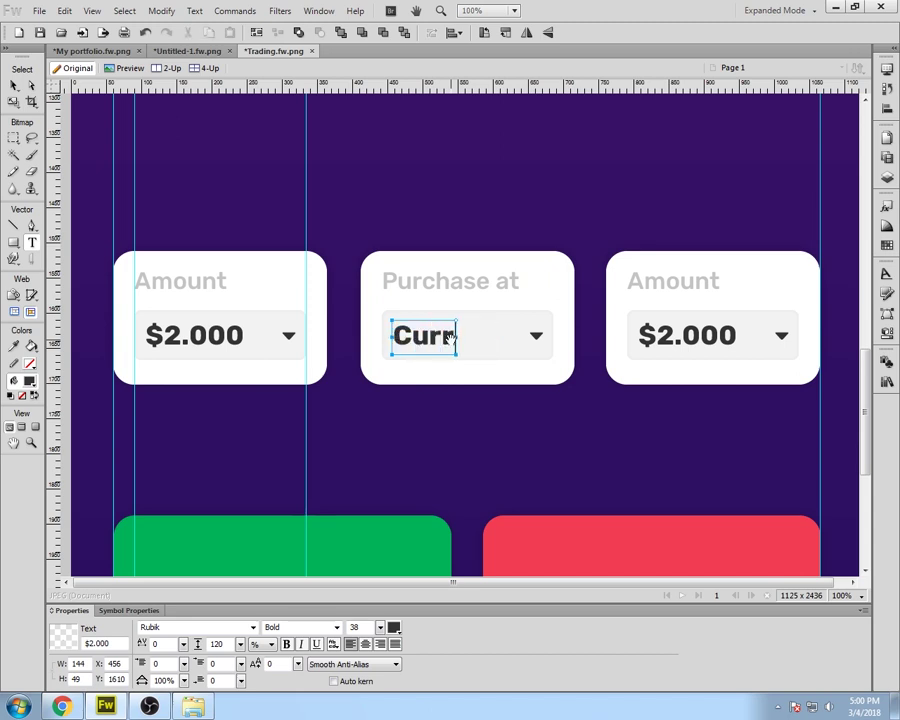
type("ent Price")
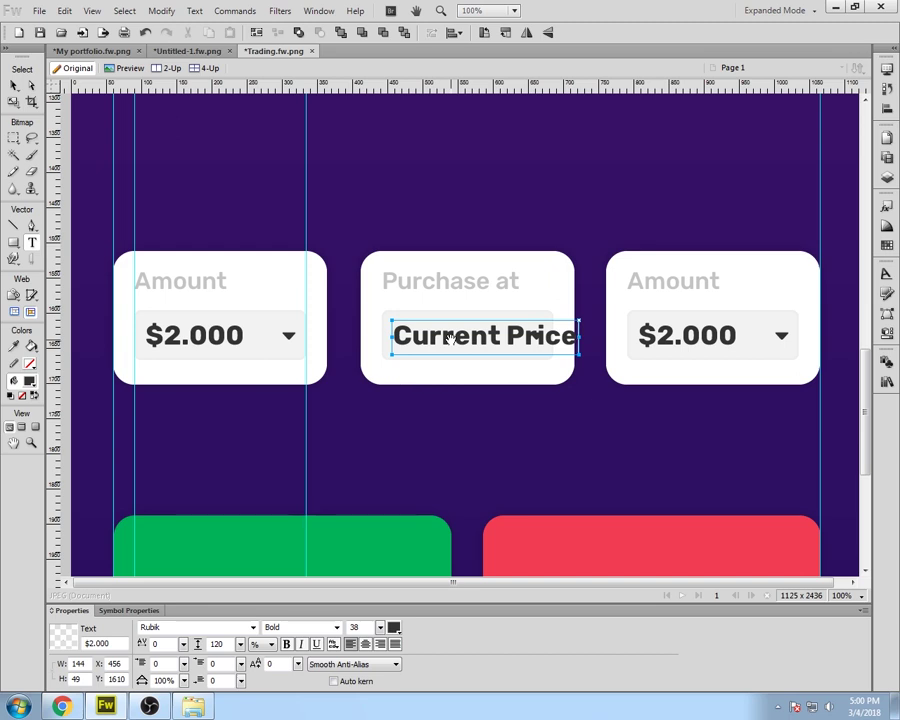
Step: Reduce the "Current Price" text to size 27 and nudge it up to centre it vertically in its grey field
left_click(14, 85)
left_click_drag(382, 632, 383, 641)
left_click(426, 284)
left_click(424, 343)
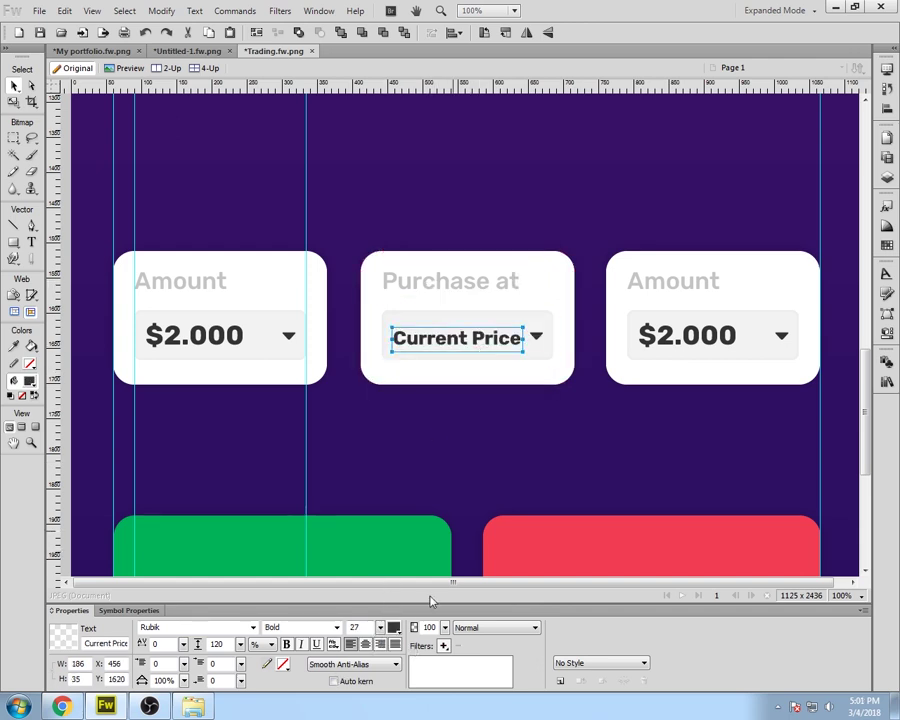
key("ctrl+equal")
key("Up")
key("Up")
key("Up")
key("Up")
key("Up")
key("Up")
left_click(496, 480)
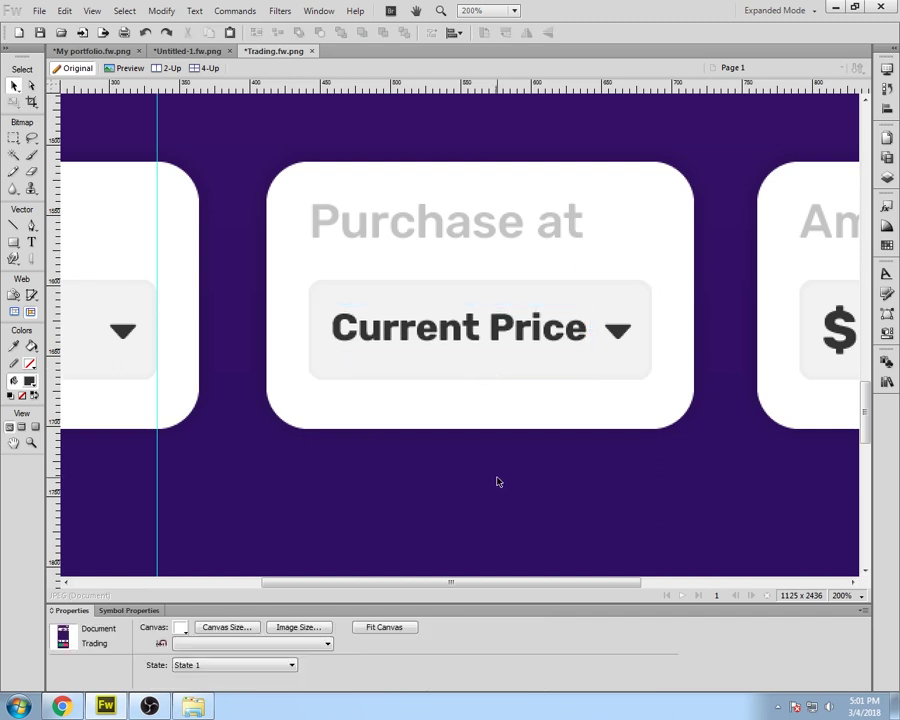
Step: Nudge the $2.000 text in the first Amount box 2 px to the left
left_click_drag(528, 582, 361, 580)
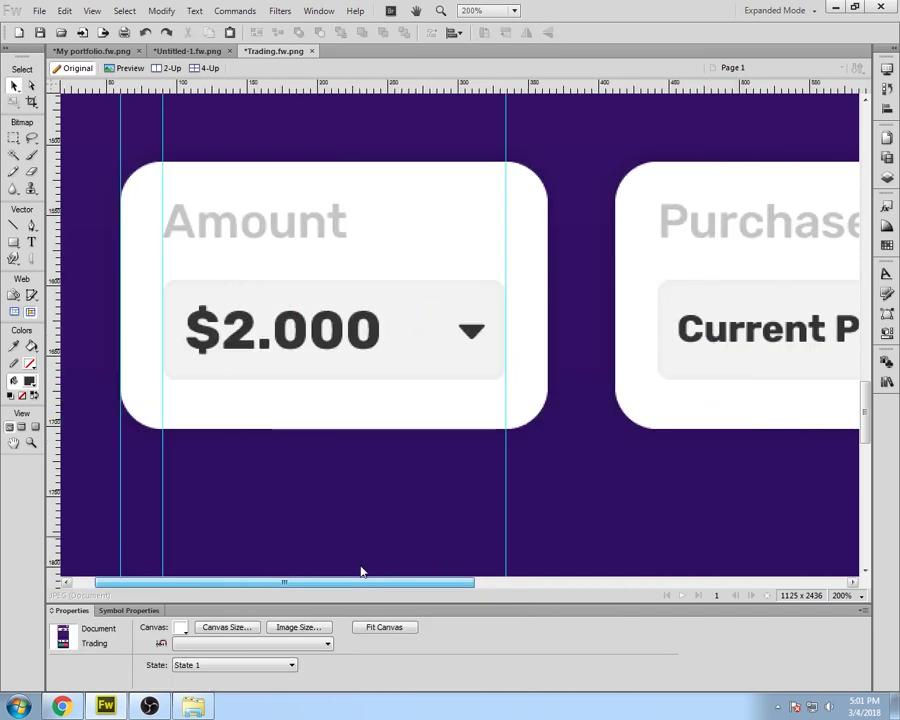
left_click(255, 341)
key("Left")
key("Left")
left_click(277, 456)
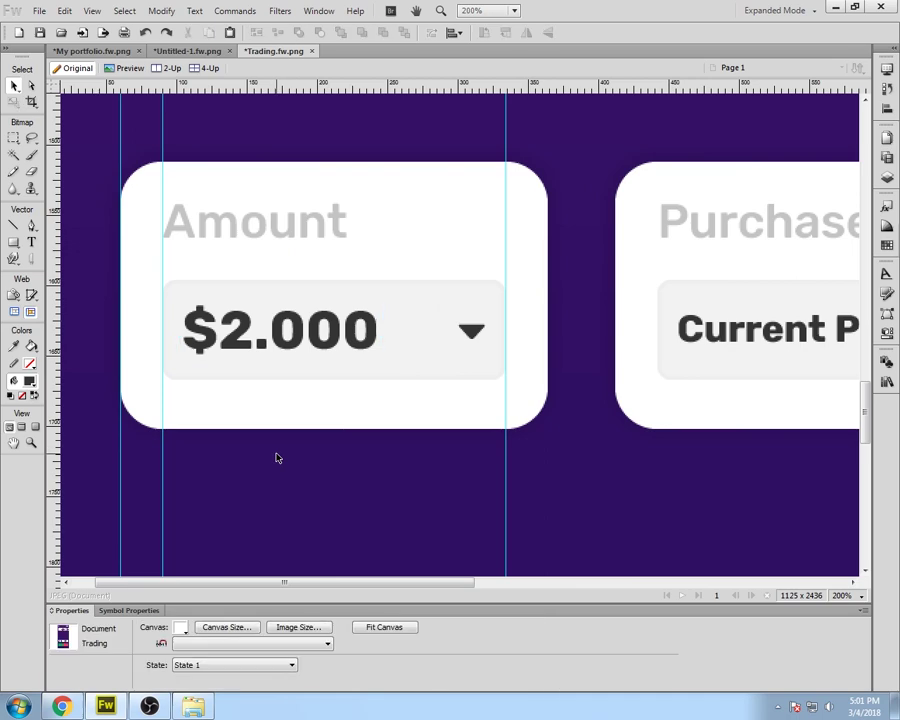
Step: Relabel the third box "BTC Quantity" and delete its grey field and dropdown arrow
left_click_drag(376, 586, 478, 583)
left_click(741, 374)
left_click(648, 511)
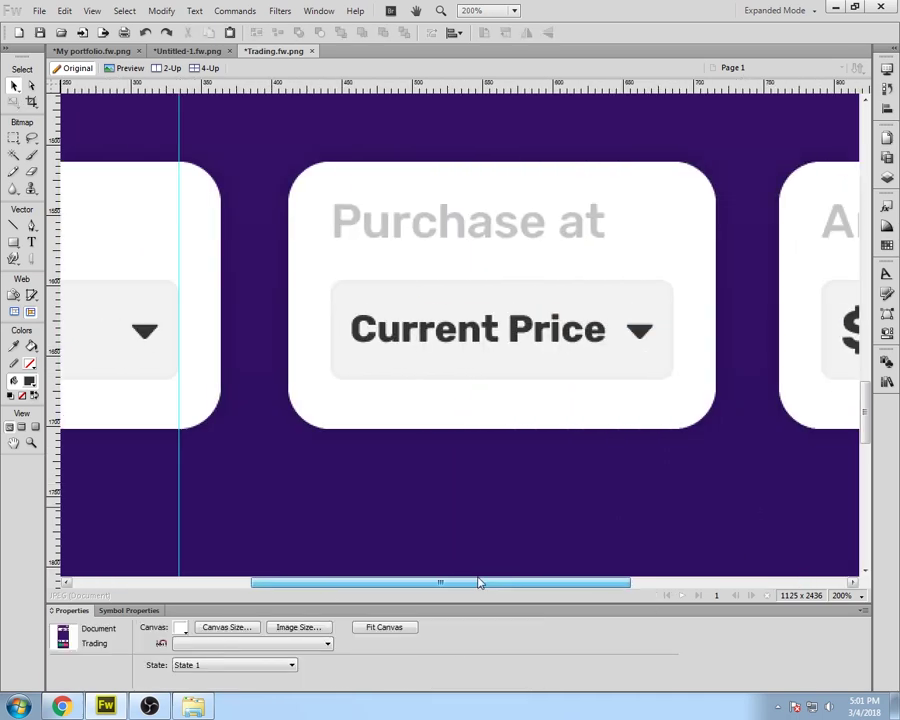
key("ctrl+1")
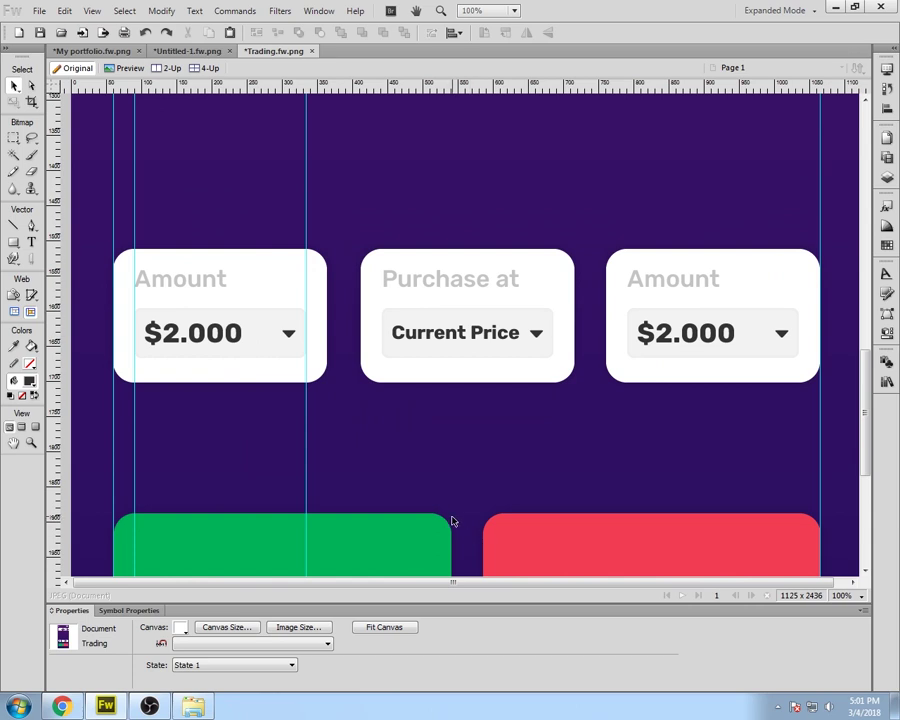
double_click(688, 279)
type("BTC Cuantity")
left_click(14, 85)
left_click(784, 338)
key("Delete")
Step: Replace the third box's value with "0.17287 BTC" and align it with the left edge of its label
left_click(676, 338)
double_click(676, 338)
key("ctrl+a")
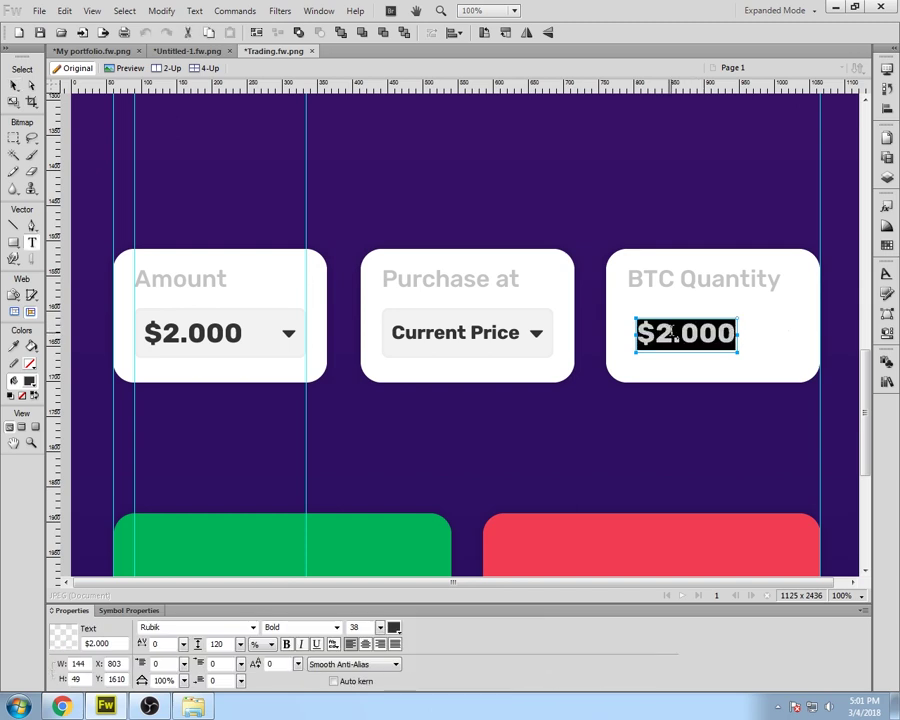
type("0.17287 BTC")
left_click(14, 85)
left_click_drag(669, 336, 658, 336)
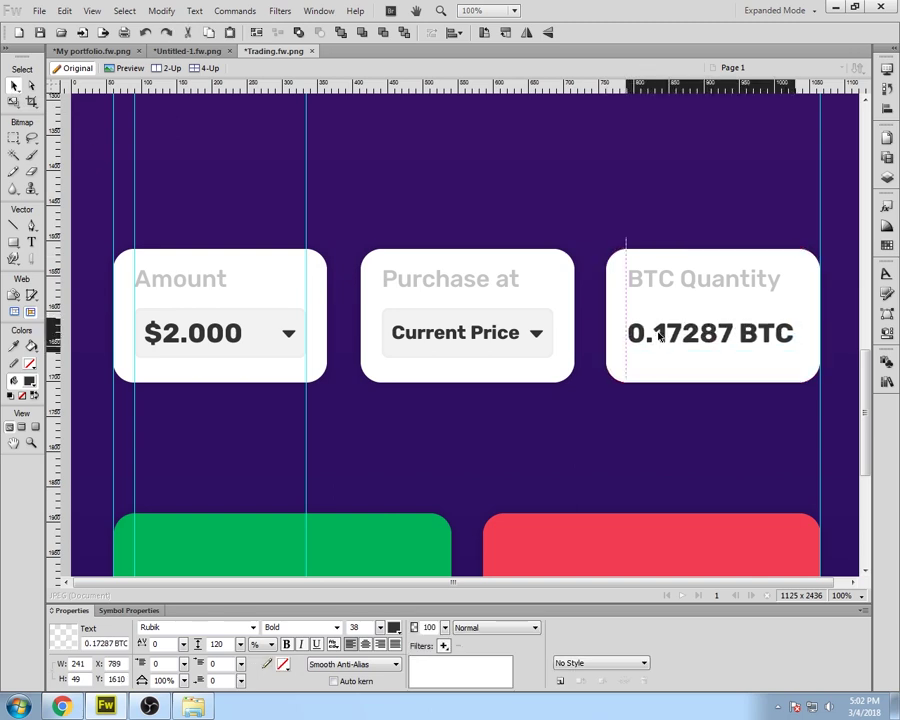
Step: Examine the value texts at higher magnification, checking how the BTC value lines up with its label
left_click(228, 333)
key("ctrl+equal")
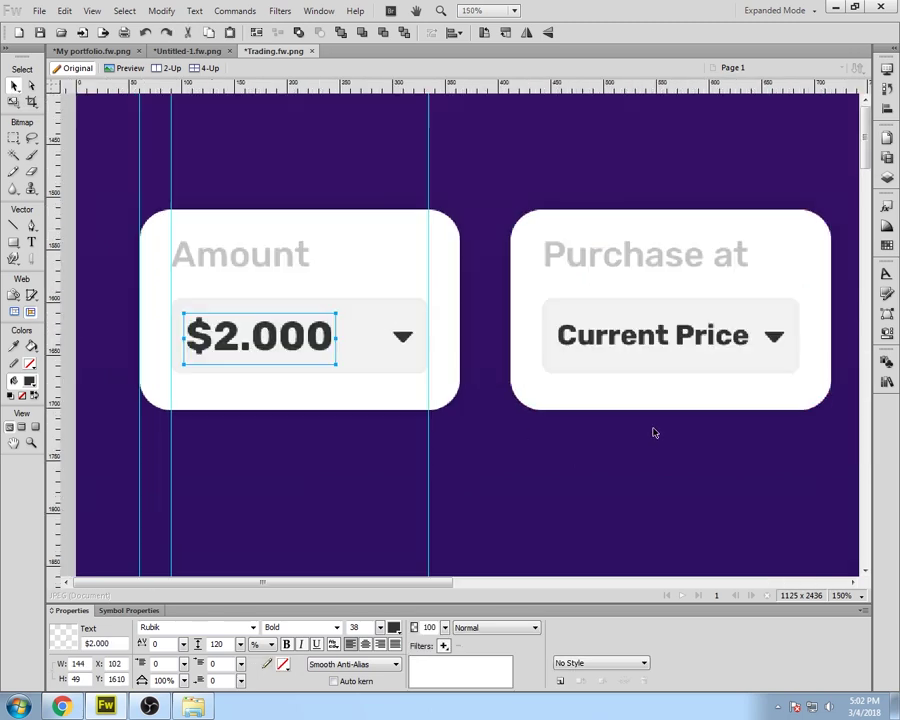
key("ctrl+equal")
left_click_drag(430, 583, 709, 582)
left_click(690, 336)
left_click_drag(53, 410, 603, 440)
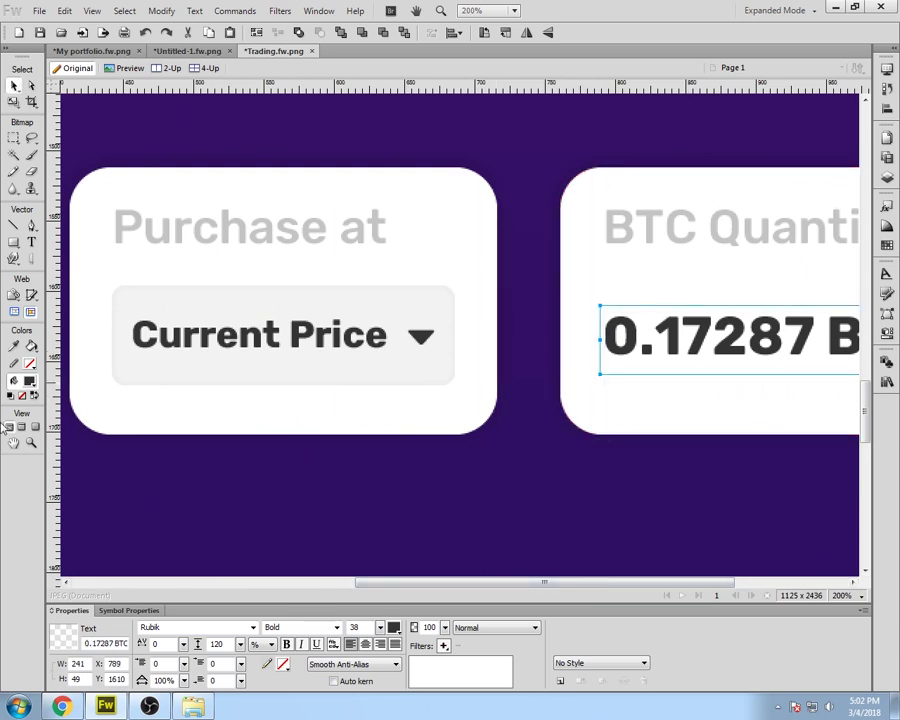
key("ctrl+minus")
key("ctrl+minus")
key("ctrl+d")
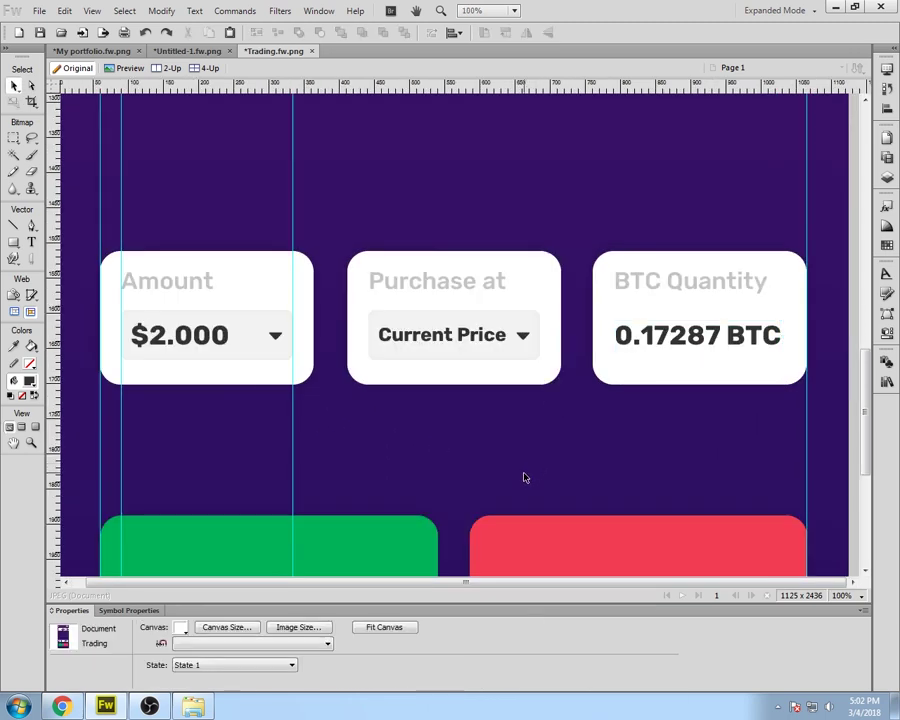
Step: Try the Medium and Regular font weights on the "Current Price" text
left_click(440, 335)
left_click(300, 623)
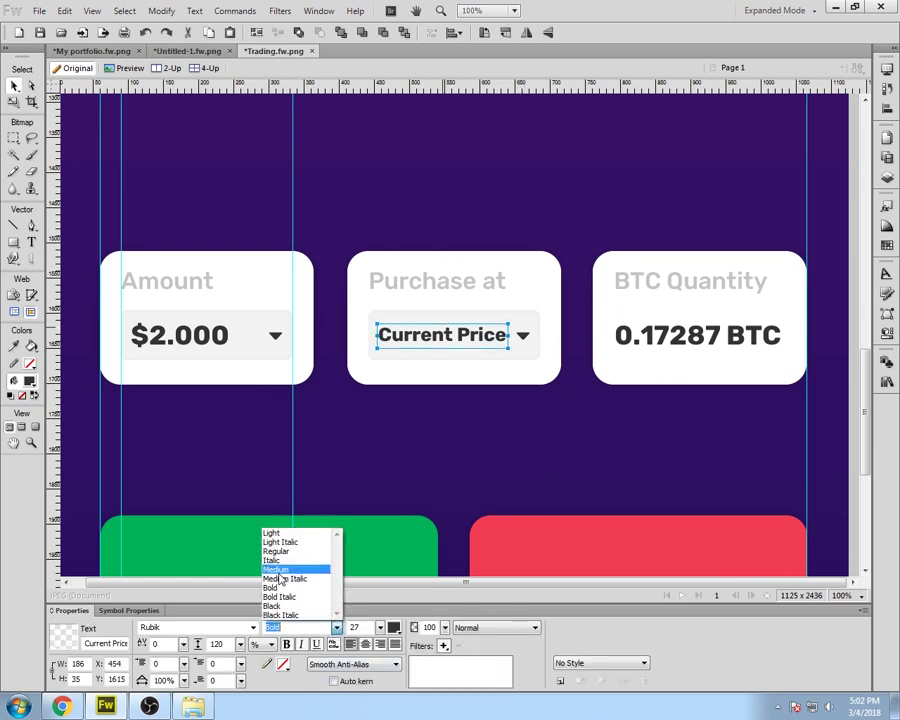
left_click(285, 563)
left_click(432, 463)
key("ctrl+z")
left_click(432, 463)
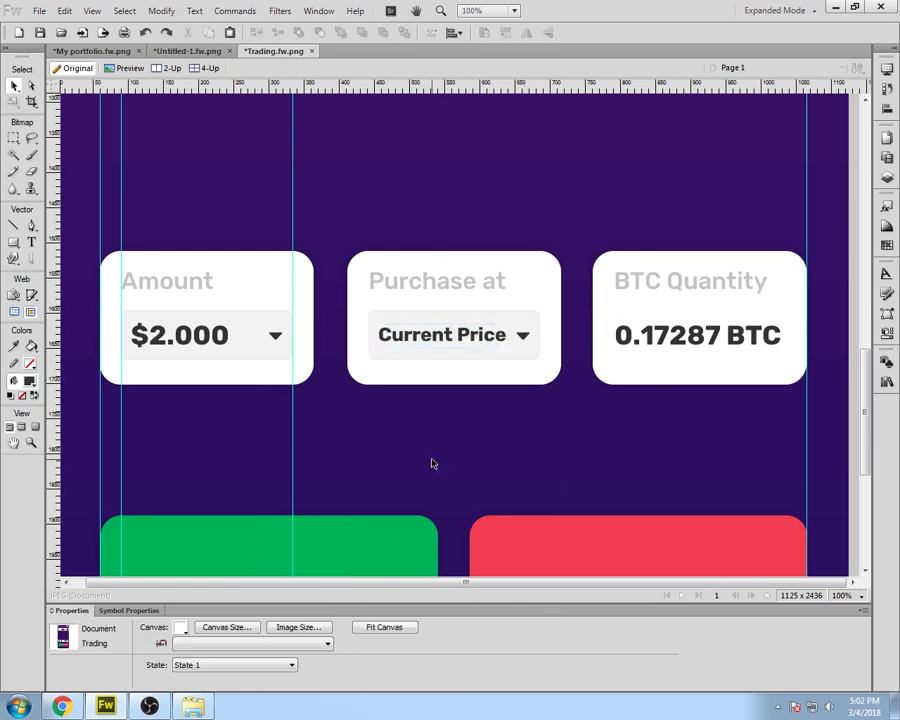
left_click(427, 341)
left_click(310, 624)
left_click(300, 550)
left_click(366, 499)
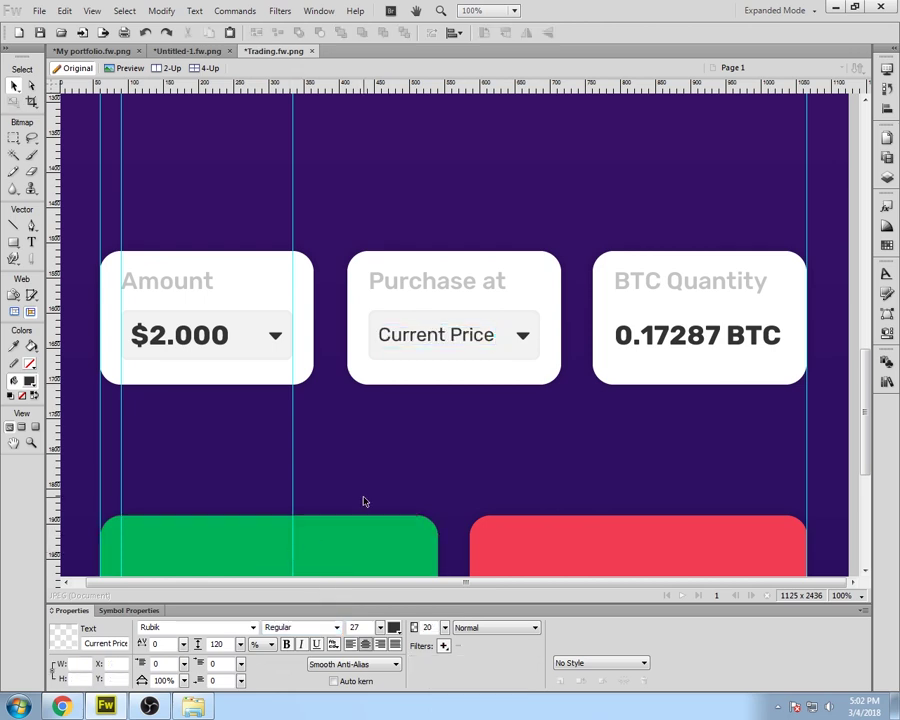
key("ctrl+z")
left_click(455, 528)
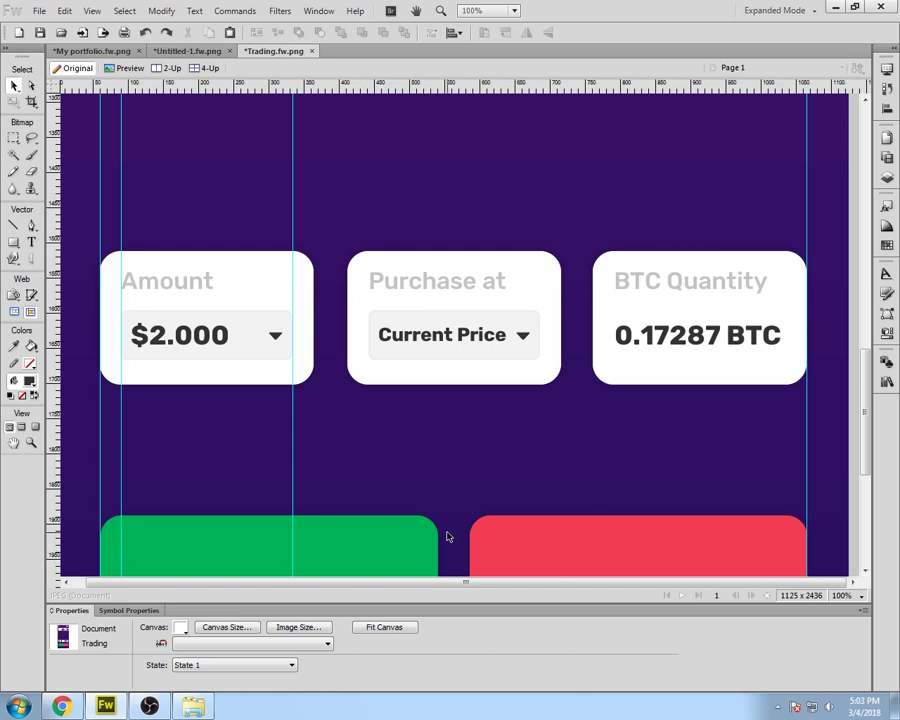
Step: Move the three input boxes with their contents down to Y 1560 and remove the two inner vertical guides
key("ctrl+minus")
left_click_drag(187, 281, 730, 388)
key("shift+Up")
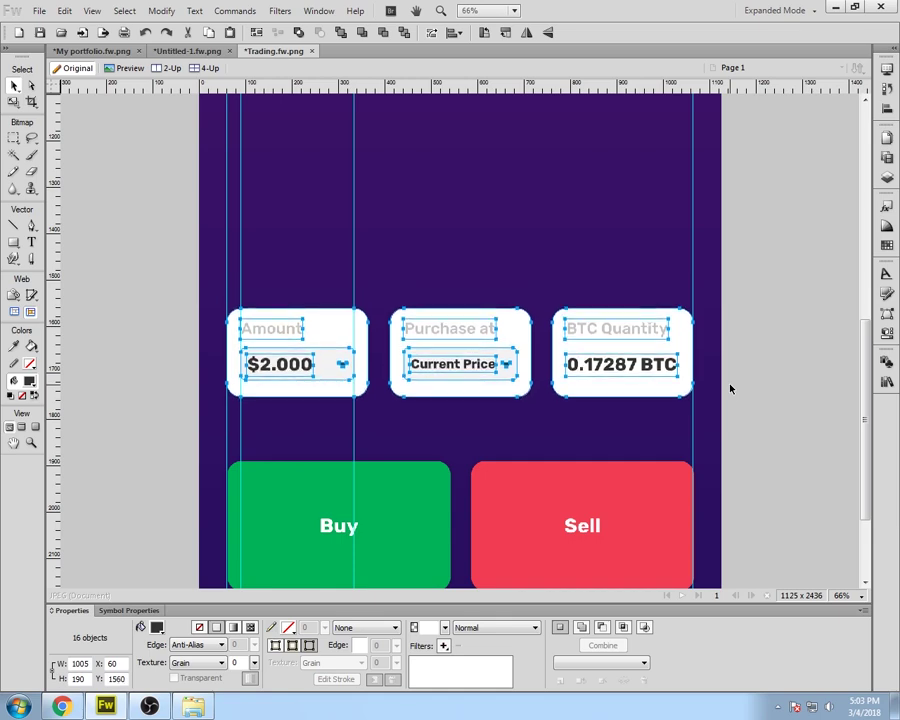
left_click(368, 406)
key("ctrl+equal")
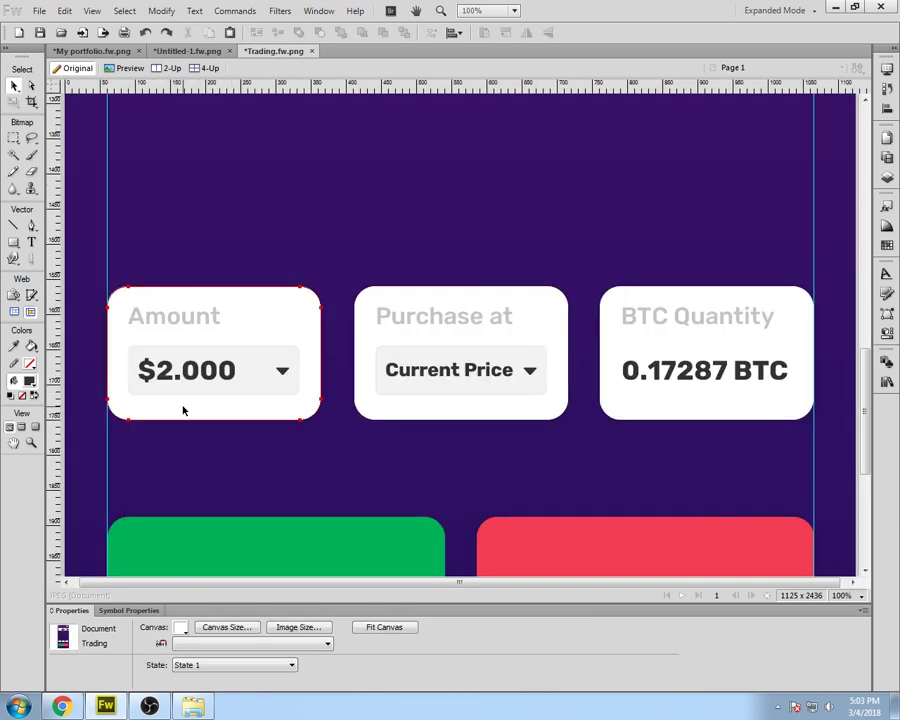
Step: Move the green Buy box with its label 1 px left to X 60, flush with the left margin guide
scroll(211, 431, "down", 3)
key("ctrl+equal")
left_click_drag(517, 584, 335, 672)
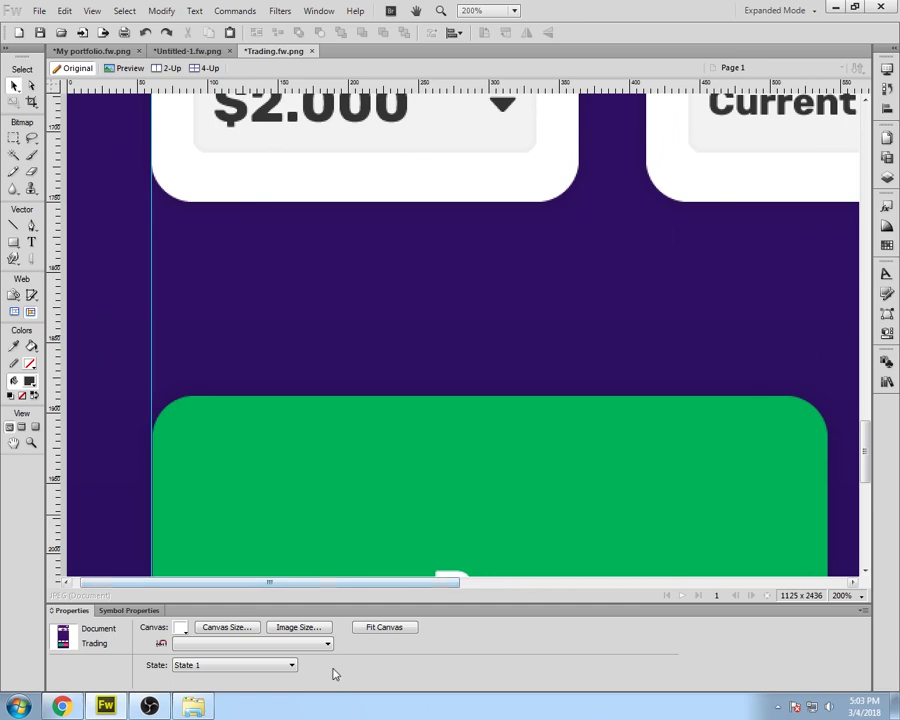
key("ctrl+equal")
left_click_drag(350, 584, 270, 586)
scroll(270, 586, "down", 2)
scroll(287, 218, "up", 1)
left_click(370, 360)
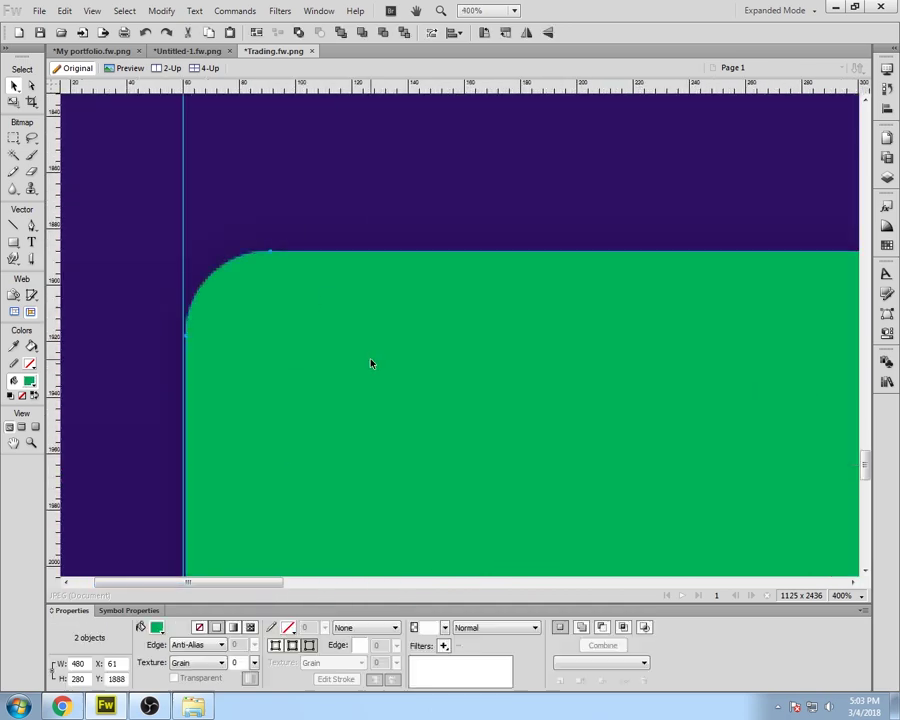
scroll(370, 360, "down", 2)
left_click(780, 254, "shift")
scroll(454, 468, "up", 15)
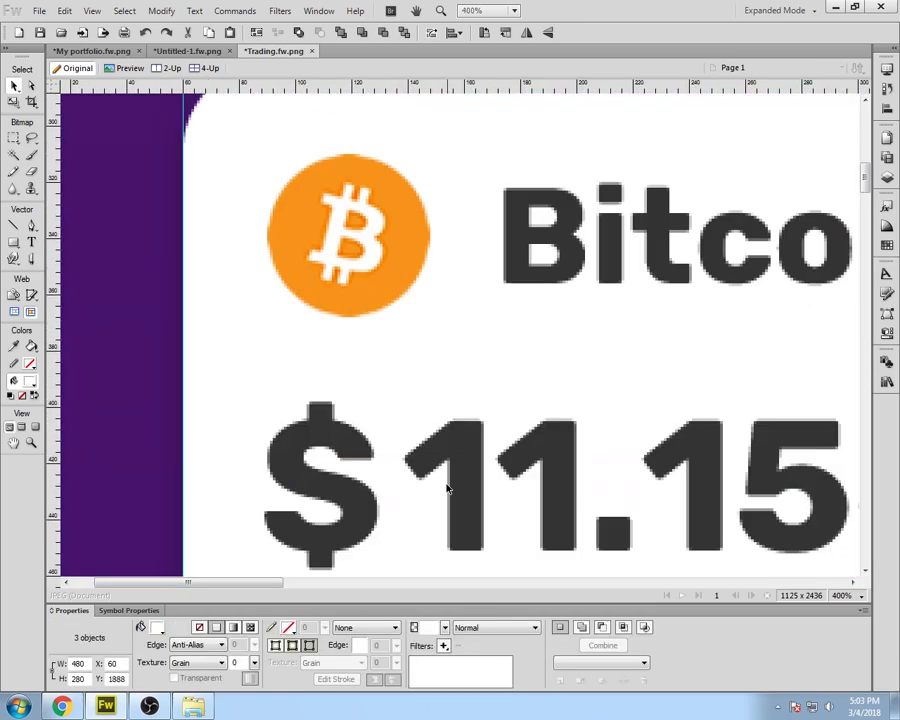
scroll(447, 488, "down", 15)
Step: Position the red Sell box with its label at X 585, flush with the right margin guide
left_click_drag(285, 582, 815, 585)
scroll(647, 496, "up", 2)
left_click_drag(835, 283, 187, 227)
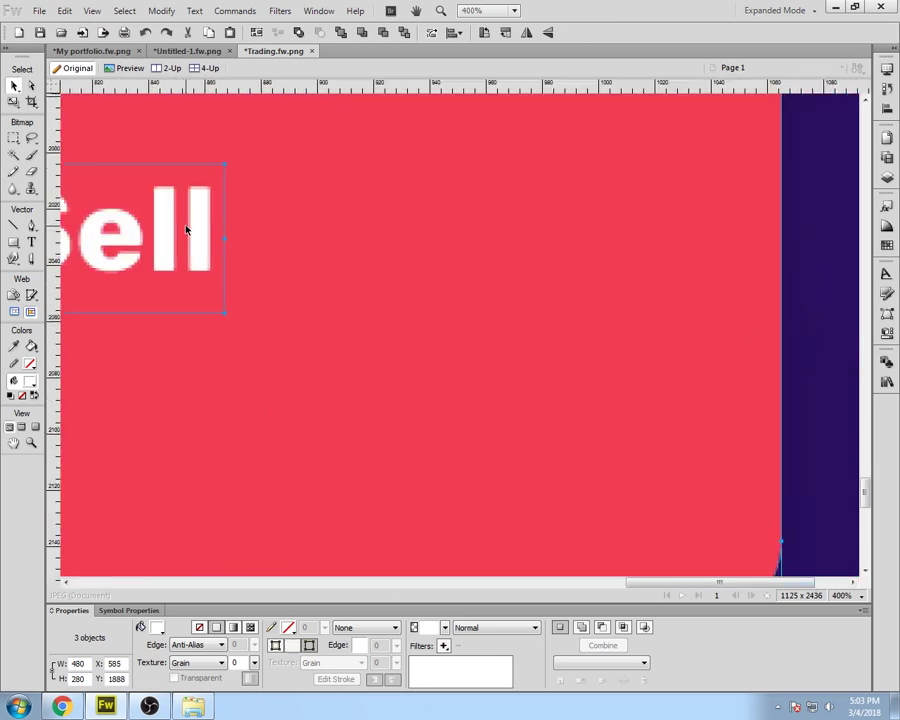
left_click(810, 254)
scroll(804, 345, "up", 7)
key("ctrl+minus")
key("ctrl+minus")
key("ctrl+minus")
key("ctrl+minus")
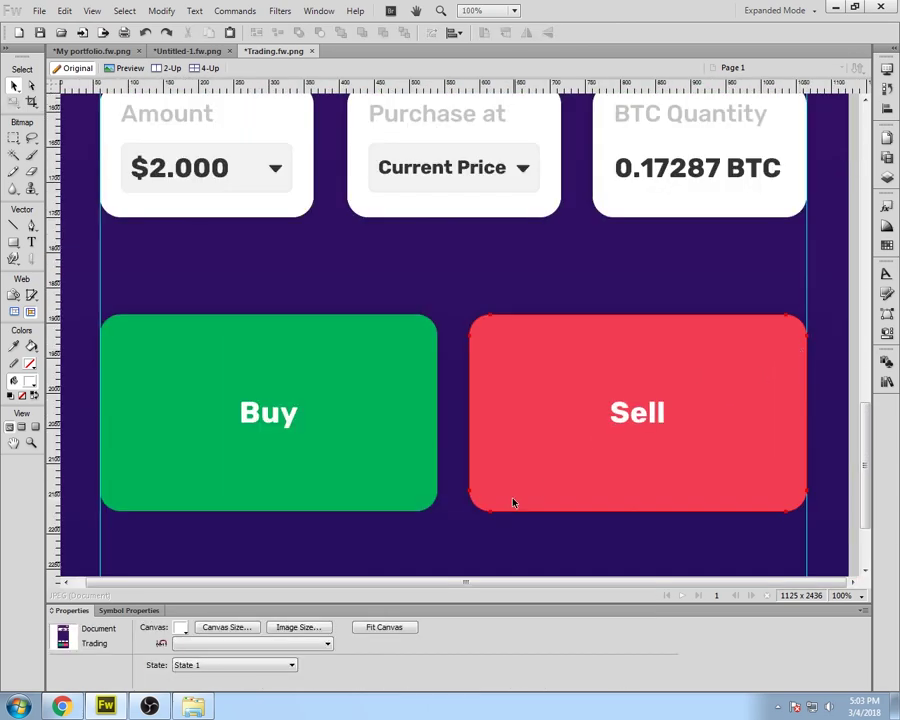
Step: Add a colon to the end of the Purchase at, Amount and BTC Quantity labels
scroll(457, 499, "up", 1)
scroll(455, 498, "up", 2)
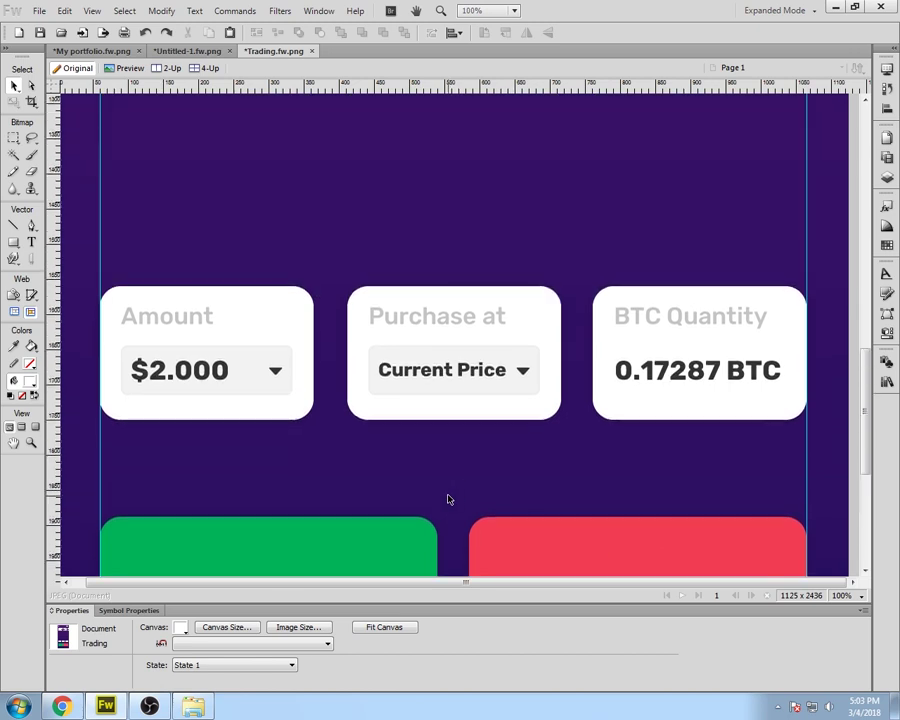
double_click(503, 316)
type(":")
left_click(224, 318)
type(":")
left_click(752, 316)
type(":")
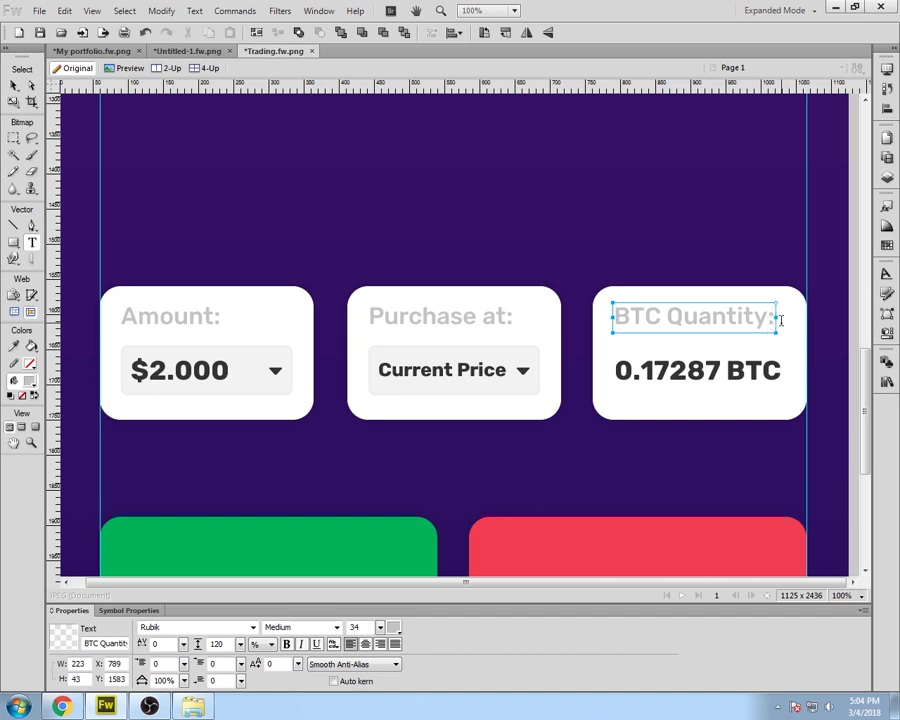
key("Escape")
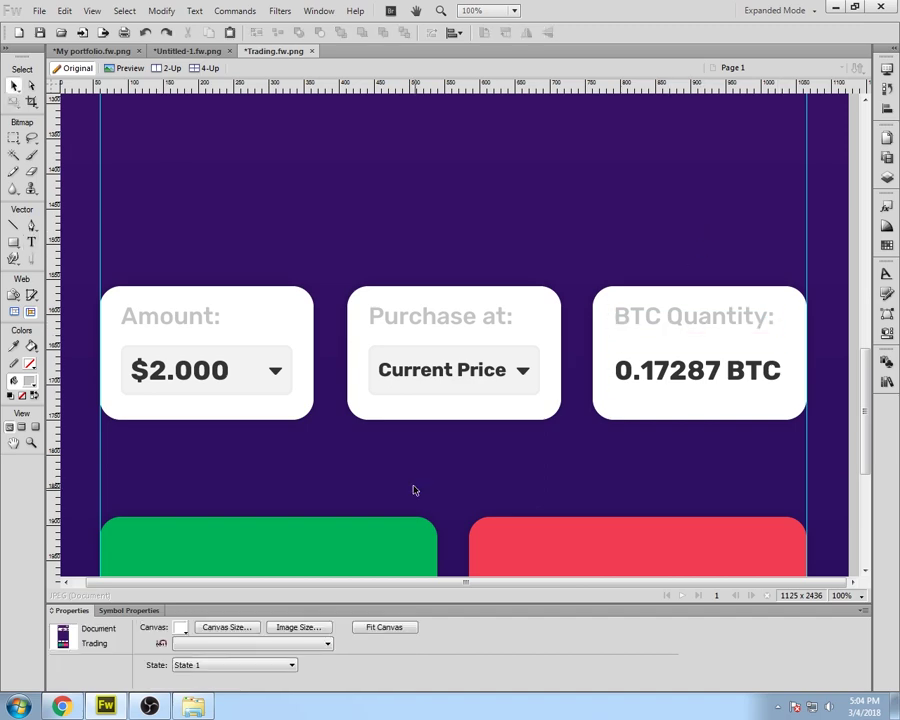
Step: Save the Trading document
scroll(412, 487, "up", 10)
key("ctrl+minus")
key("ctrl+s")
scroll(407, 494, "down", 5)
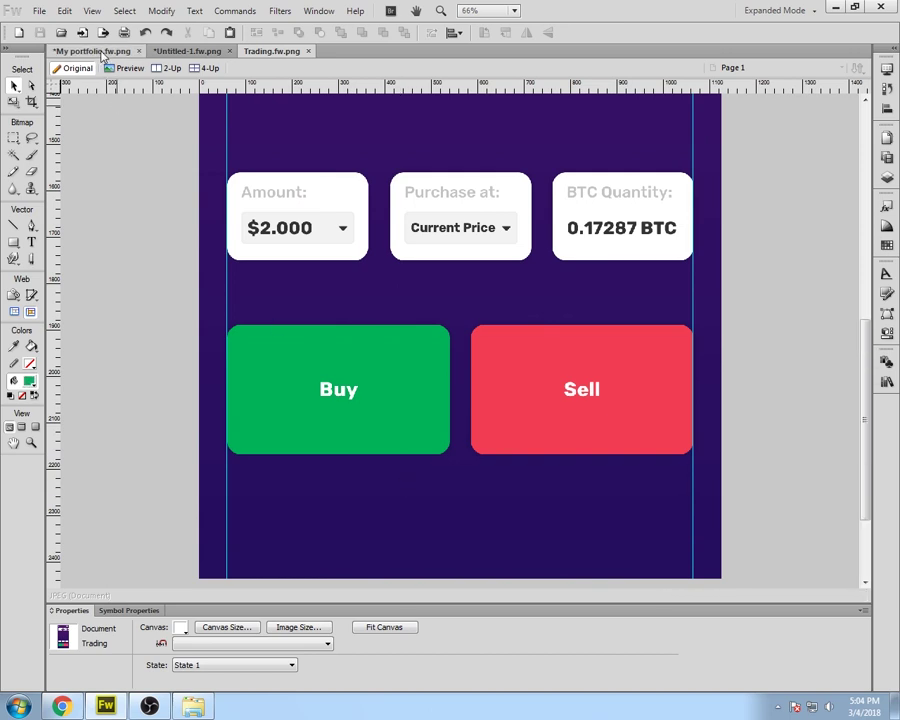
Step: Copy the four bottom navigation icons from the My portfolio document and paste them into the Trading document
key("ctrl+Tab")
left_click_drag(167, 504, 711, 556)
left_click(206, 402, "shift")
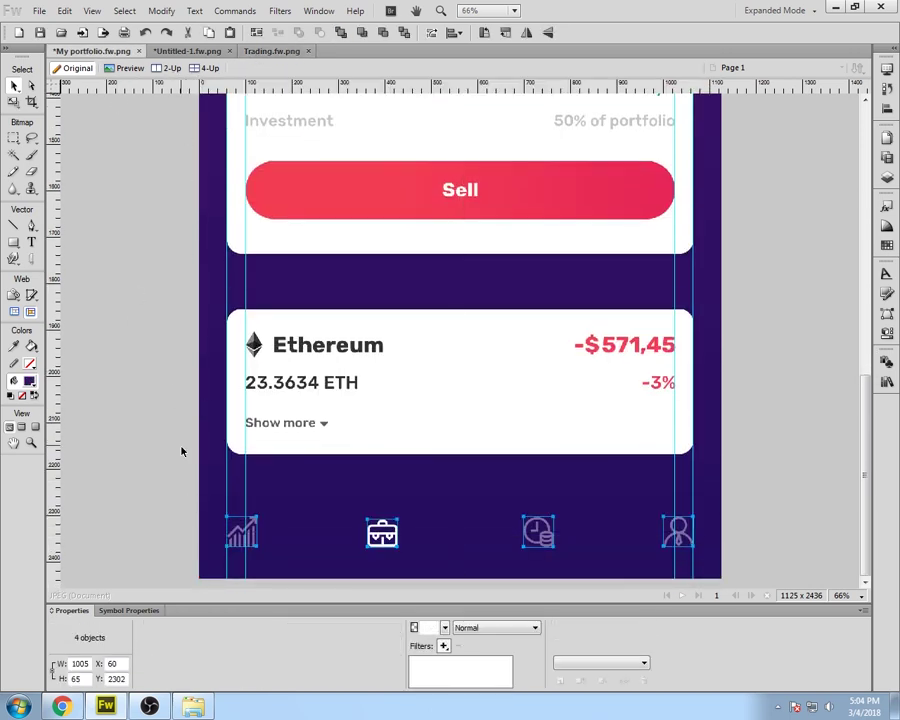
left_click(258, 54)
key("ctrl+v")
left_click(724, 490)
Step: Set the briefcase icon's opacity to 40 and raise the chart icon to full opacity to mark it as active
left_click(397, 535)
key("ctrl+d")
left_click(535, 533)
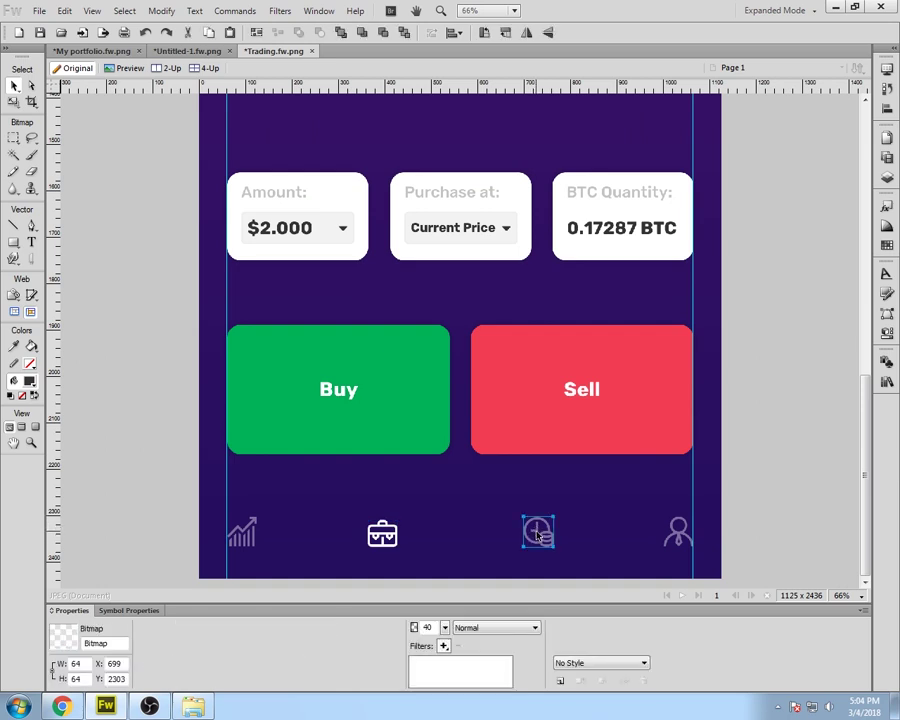
left_click(377, 541)
left_click_drag(438, 628, 414, 628)
type("40")
key("Return")
left_click(248, 541)
left_click(444, 628)
left_click(146, 464)
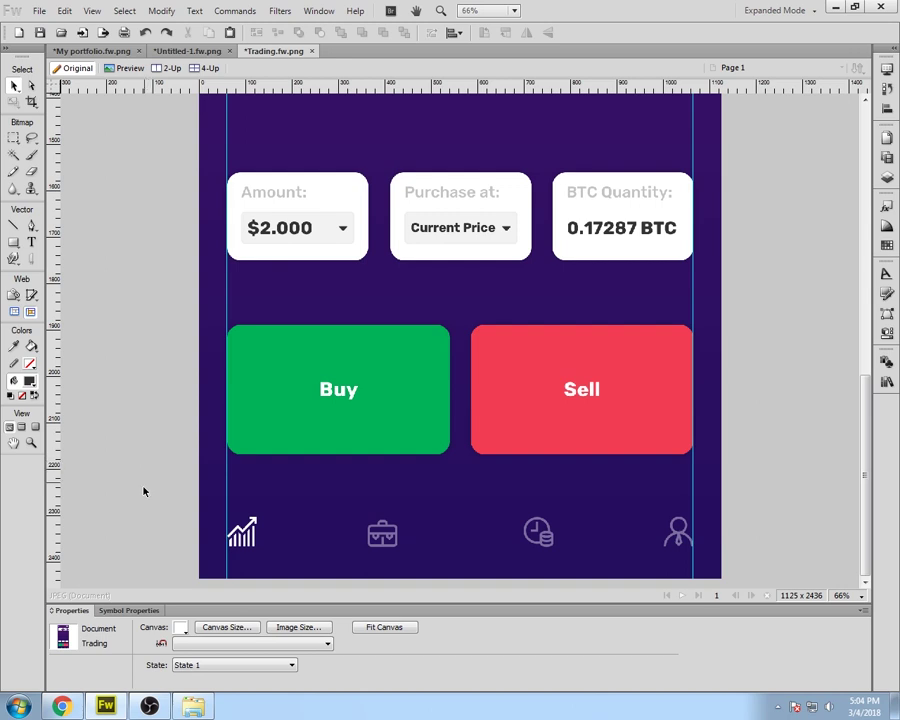
Step: Try hiding the grey fields behind the $2.000 and "Current Price" values
scroll(143, 490, "up", 3)
scroll(143, 490, "up", 2)
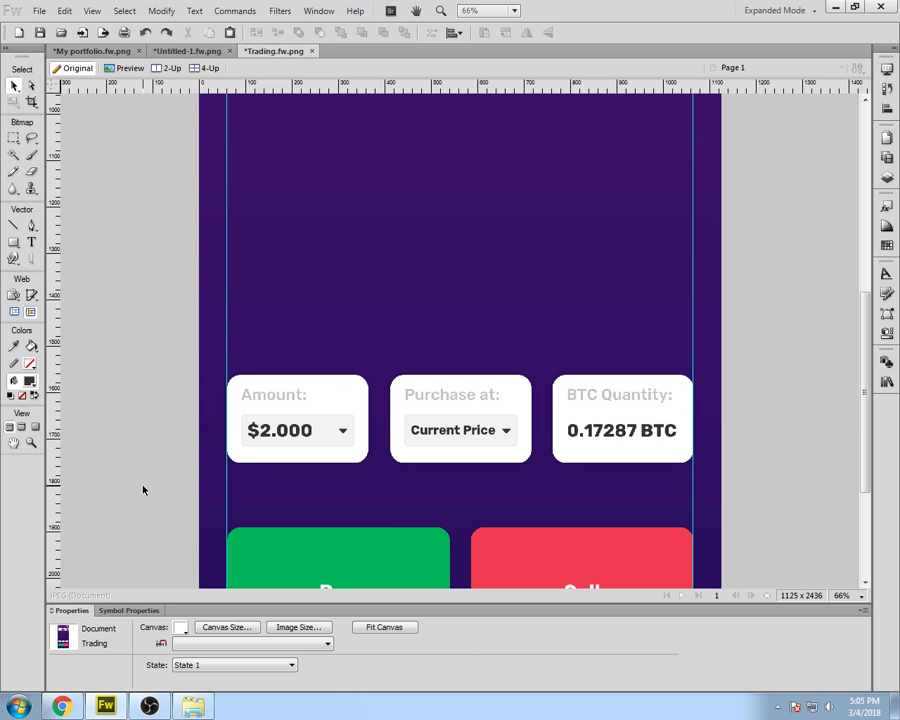
left_click(280, 430)
left_click(455, 430, "shift")
left_click(887, 176)
left_click(722, 322)
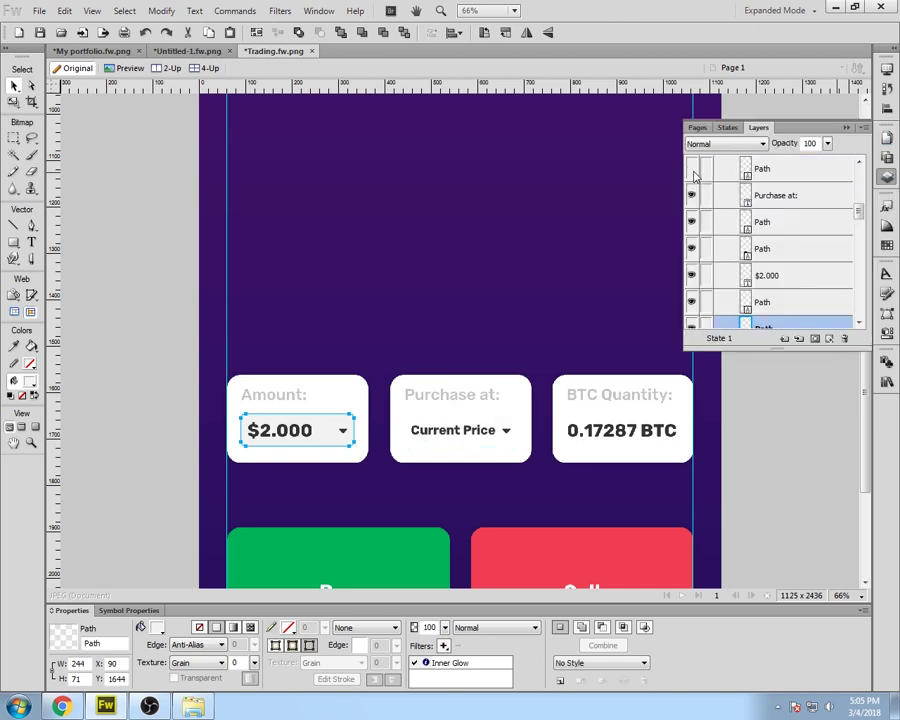
left_click(689, 325)
key("ctrl+z")
key("ctrl+z")
left_click(638, 294)
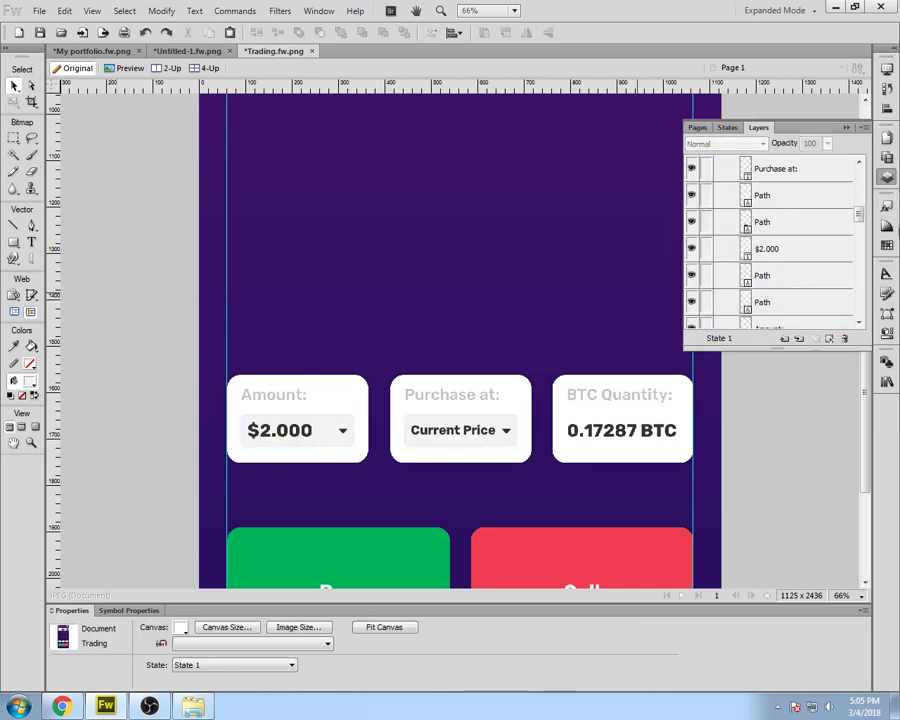
left_click(887, 177)
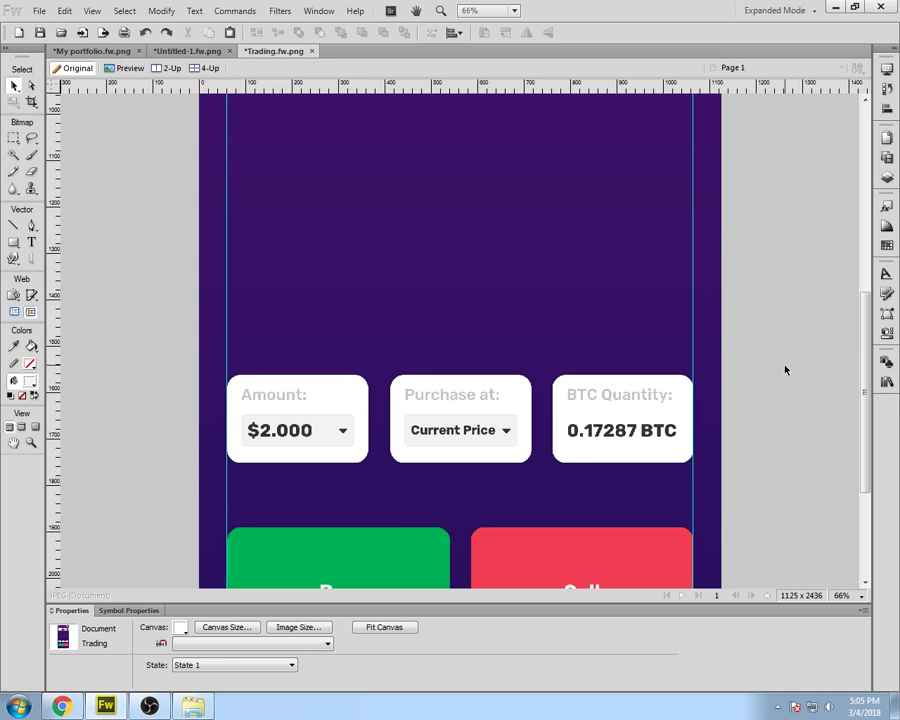
Step: Add a white "30D" text in Rubik Medium, size 32, below the Bitcoin card against the left guide
scroll(588, 495, "up", 5)
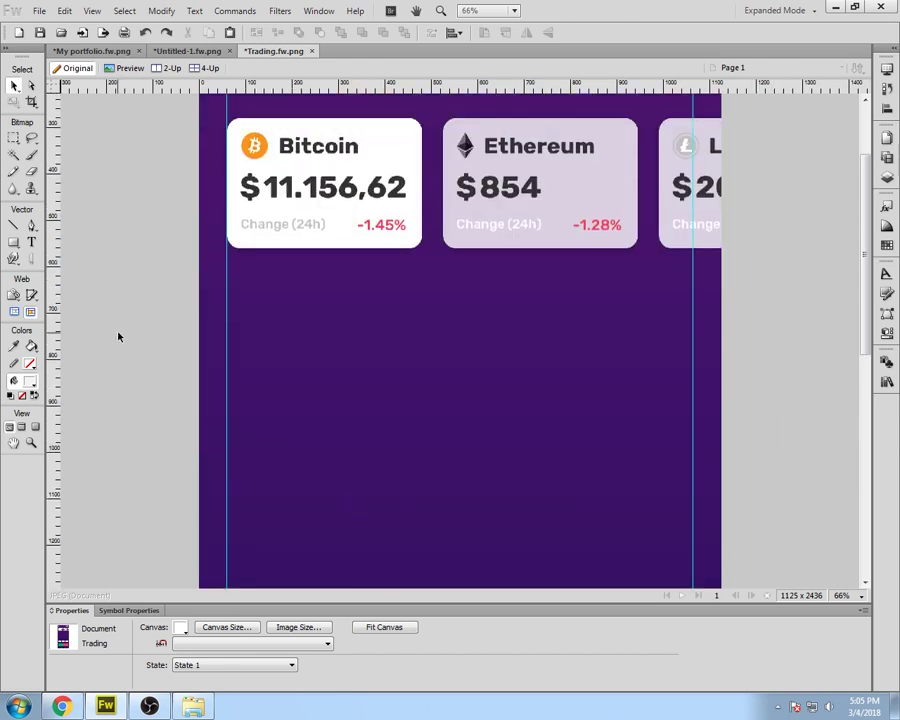
left_click(32, 243)
left_click(251, 328)
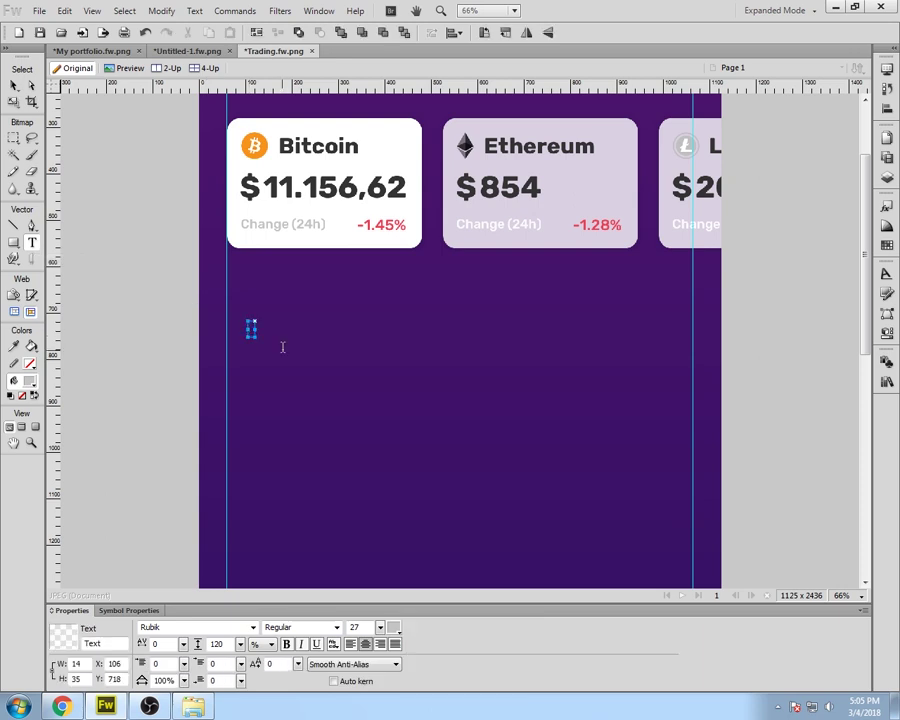
type("30D")
left_click(13, 88)
left_click(393, 628)
left_click(372, 625)
left_click_drag(380, 628, 384, 627)
left_click(300, 627)
left_click(291, 571)
left_click(291, 573)
Step: Duplicate the "30D" text to its right and change the copy to "7D"
left_click_drag(245, 328, 280, 306)
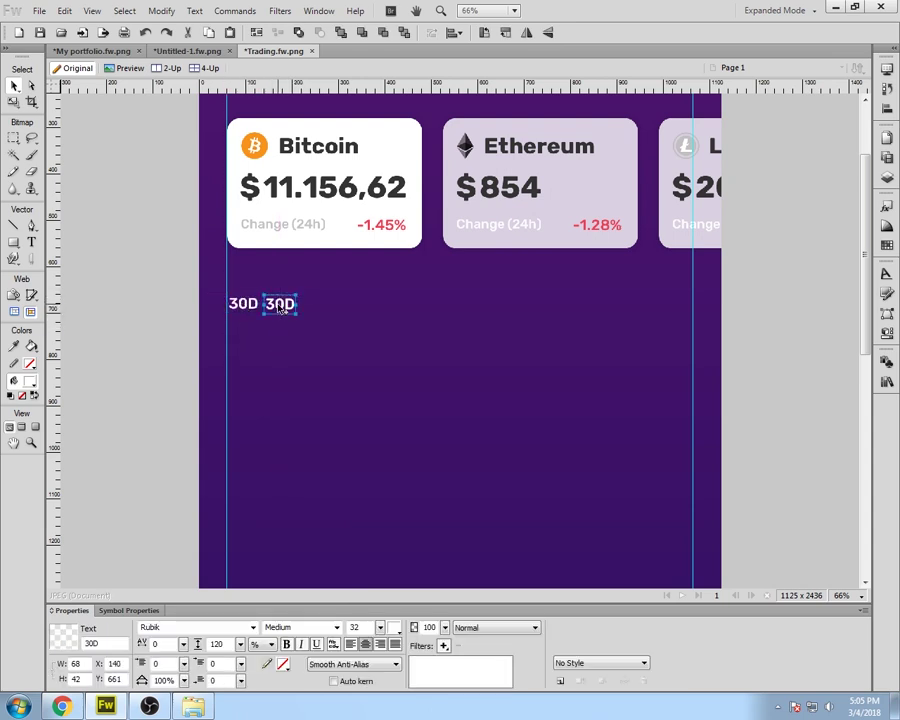
double_click(280, 306)
key("ctrl+a")
key("shift+Left")
type("7")
left_click(13, 87)
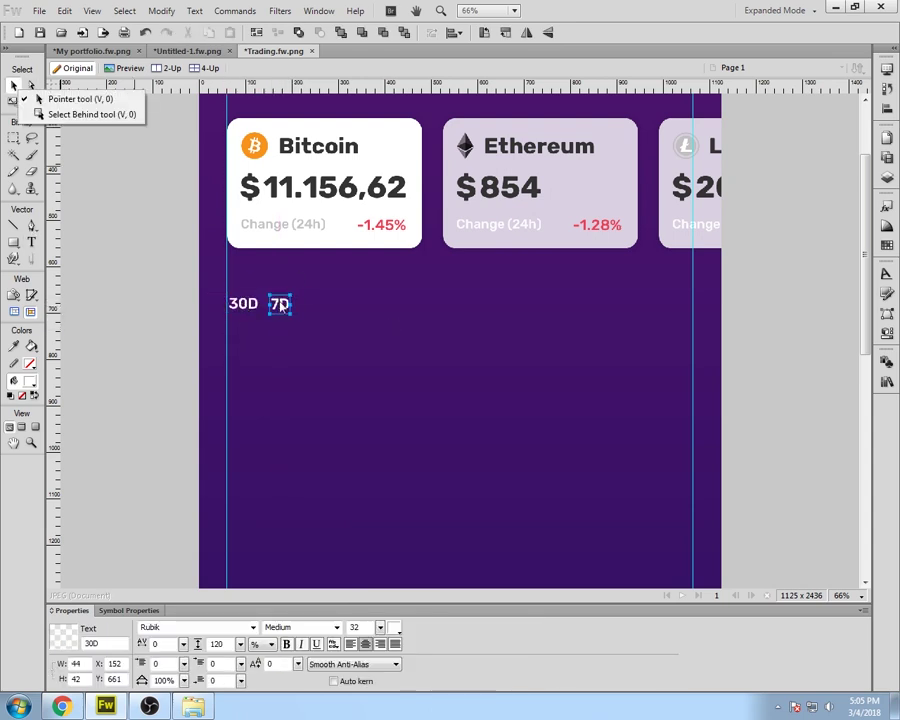
Step: Duplicate the "7D" text to its right and change the copy to "1D"
left_click_drag(280, 305, 303, 306)
double_click(302, 306)
key("shift+Left")
type("1")
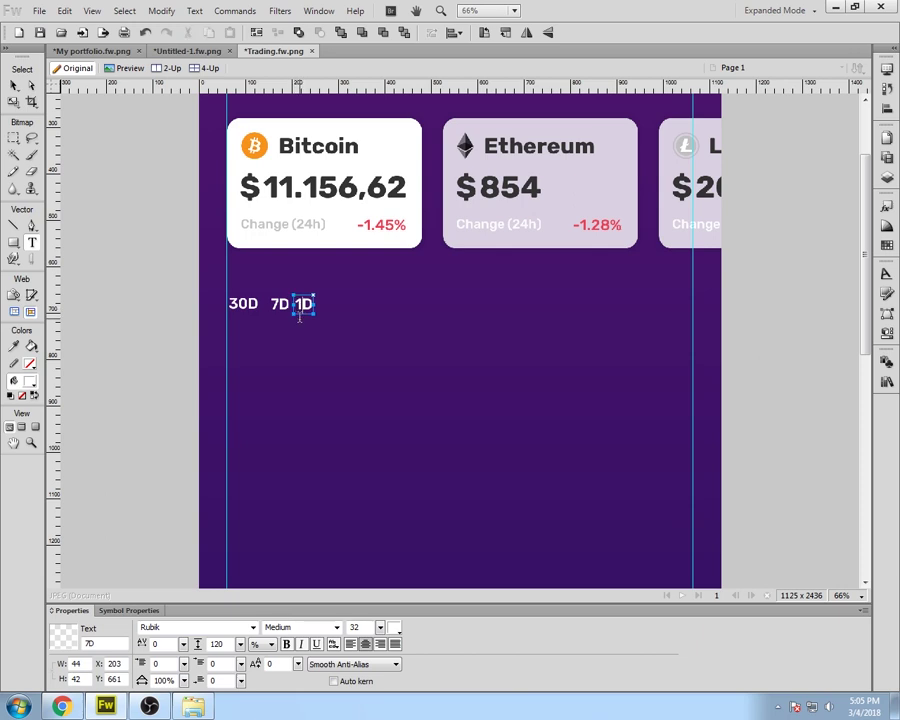
left_click(13, 87)
Step: Duplicate the "1D" text to its right and change the copy to "12h"
left_click_drag(306, 308, 352, 308)
double_click(349, 304)
type("12h")
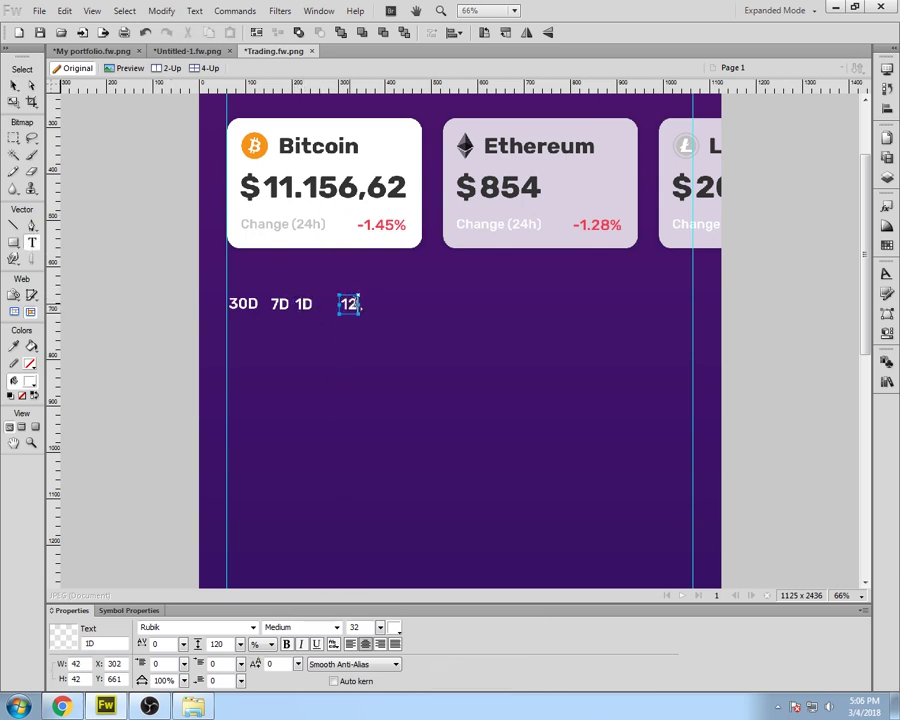
Step: Change the capital D to a lowercase "d" in the "1D", "7D" and "30D" labels
left_click(313, 304)
key("BackSpace")
type("d")
left_click(289, 305)
key("BackSpace")
type("d")
left_click(253, 304)
key("BackSpace")
type("d")
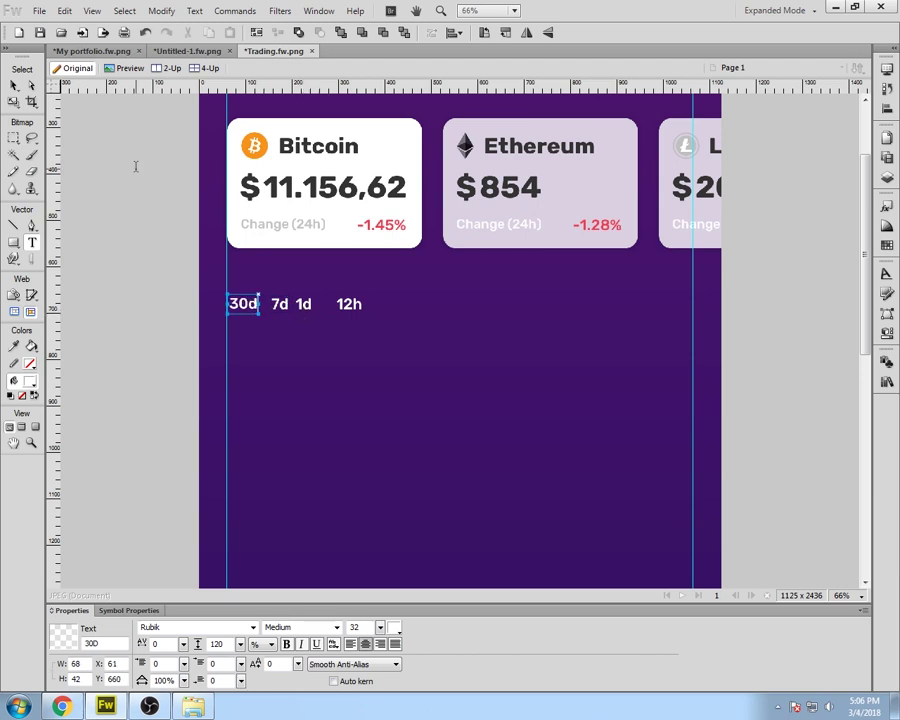
Step: Add two copies of the "12h" text to its right and change them to "3h" and "1h"
left_click(13, 86)
left_click_drag(360, 305, 458, 309)
double_click(387, 306)
type("3")
left_click(14, 86)
double_click(445, 304)
type("1h")
left_click(13, 86)
left_click(249, 340)
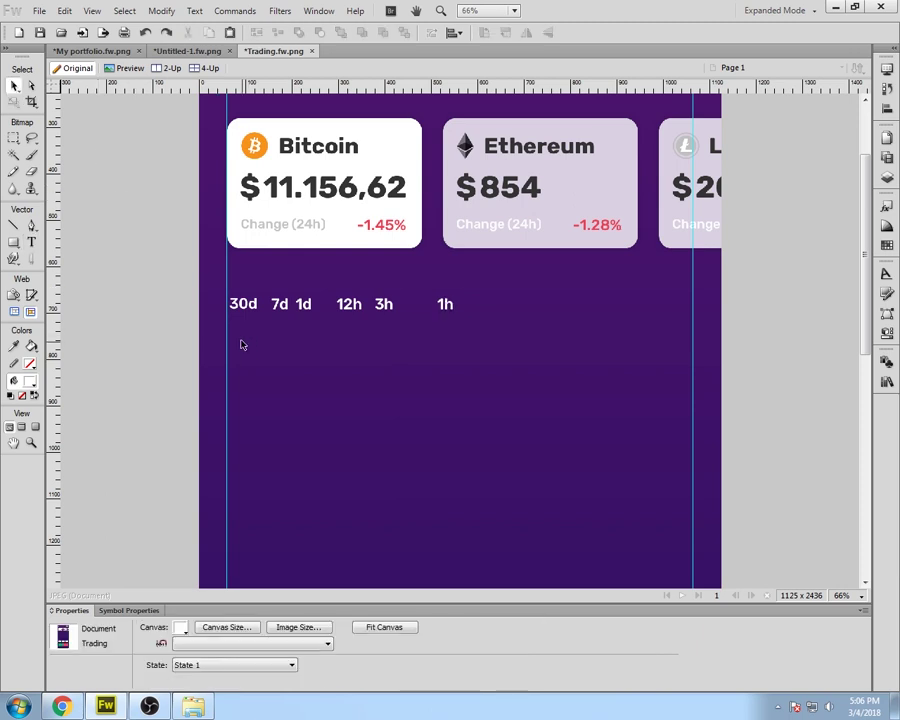
Step: Align the "30d" label with the left guide and work out 1005/4 in the calculator
left_click(245, 304)
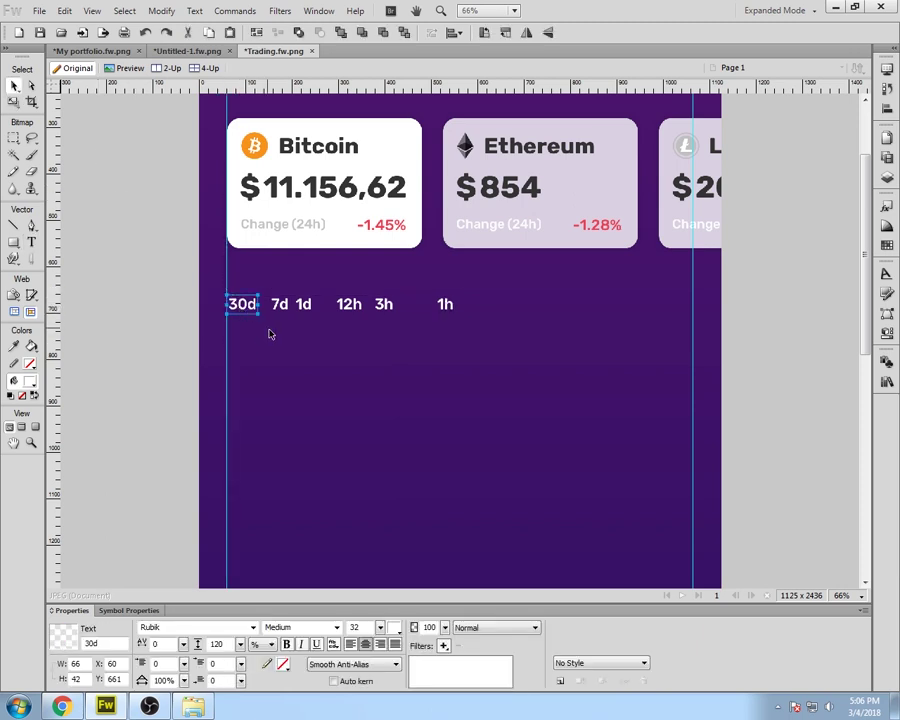
key("XF86Calculator")
type("1005/4")
key("Return")
left_click(602, 218)
Step: Draw a white rectangle about 117 px high below the time-range labels, starting at the left guide, and set its width to 251
left_click(13, 241)
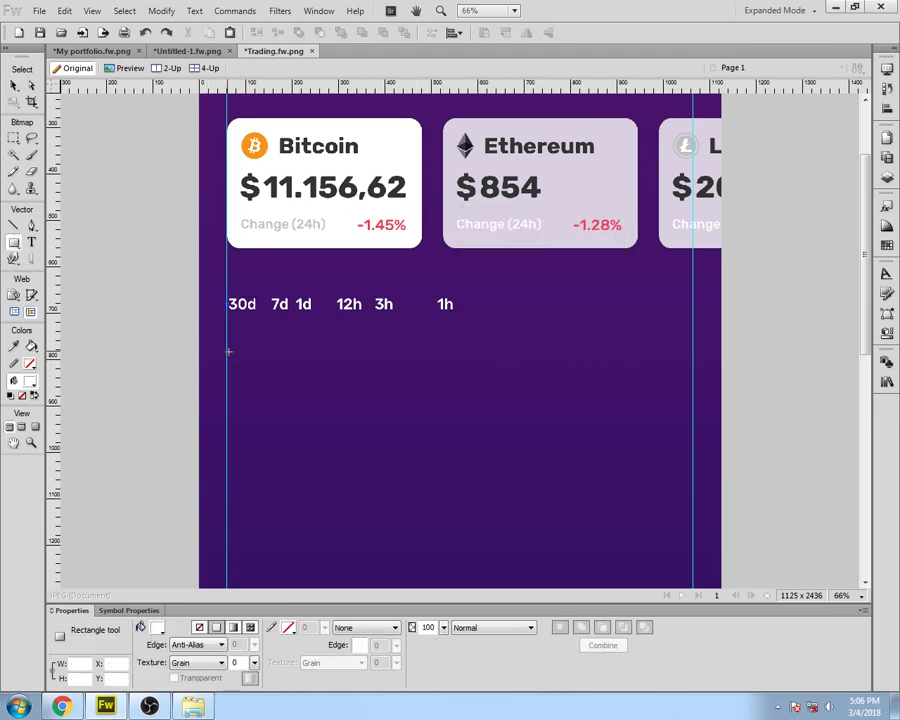
left_click_drag(227, 352, 382, 407)
left_click(78, 663)
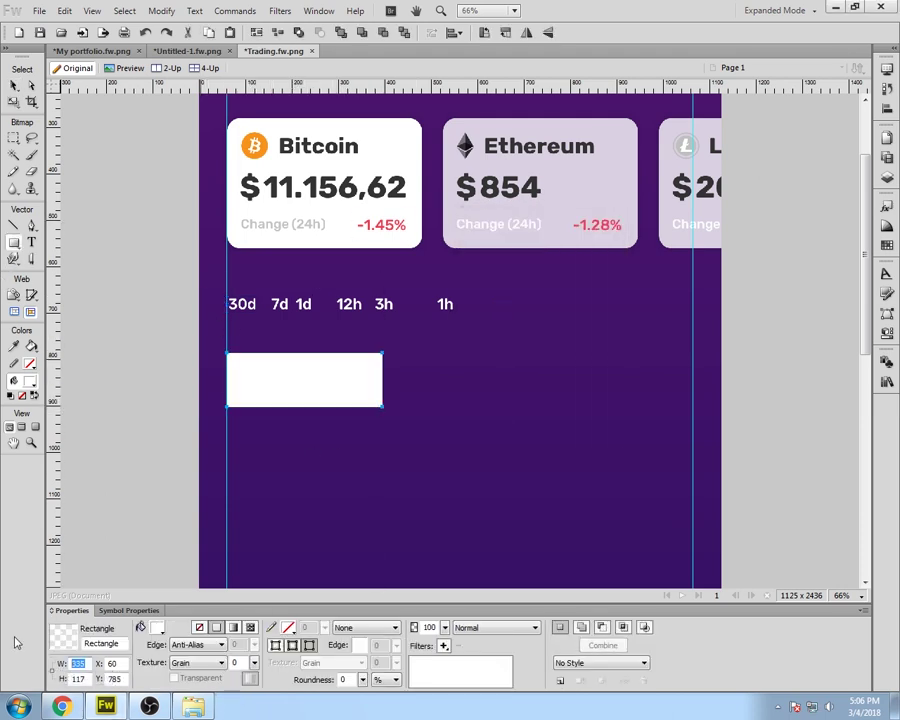
type("251")
key("Return")
Step: Duplicate the white rectangle and place the copy against the right edge of the first one, slightly higher
left_click(13, 85)
left_click_drag(302, 392, 422, 378)
key("Left")
key("Left")
key("Left")
key("Left")
key("Left")
key("Left")
key("Left")
key("Left")
key("Left")
key("ctrl+equal")
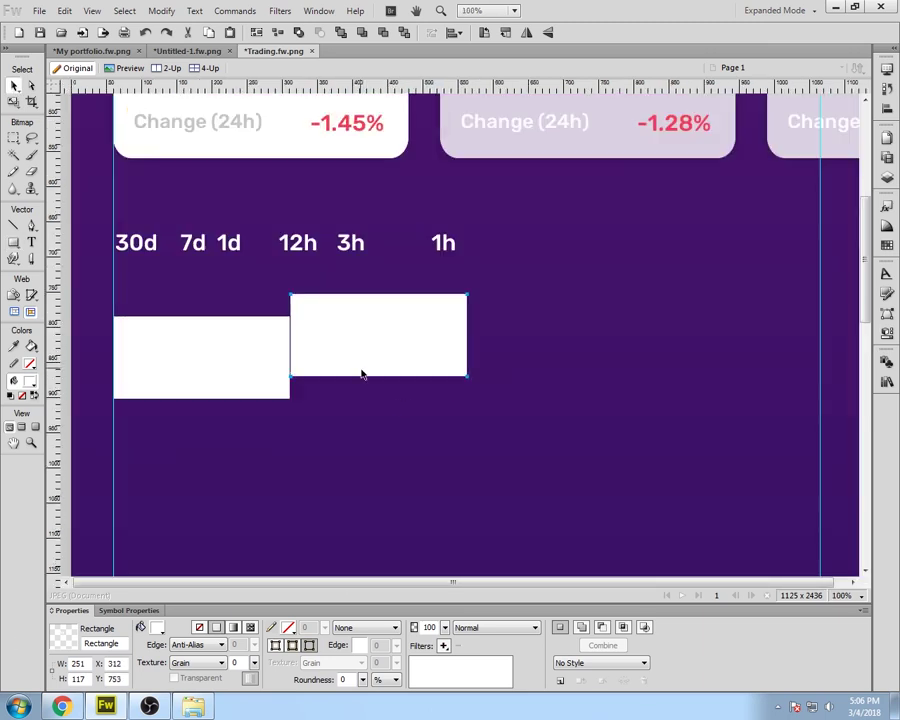
Step: Duplicate both white spacer rectangles so that four equal ones span the width between the two vertical guides
left_click(260, 360, "shift")
left_click_drag(249, 361, 594, 366)
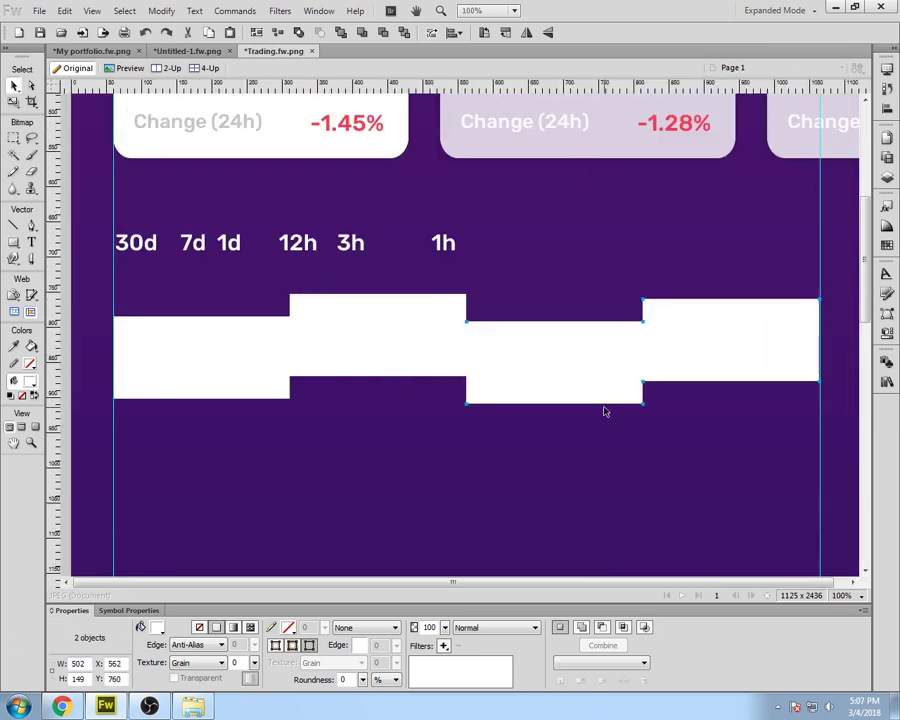
key("ctrl+d")
Step: Nudge the 30d label 3 px left so its text lines up with the left-hand guide
left_click(142, 262)
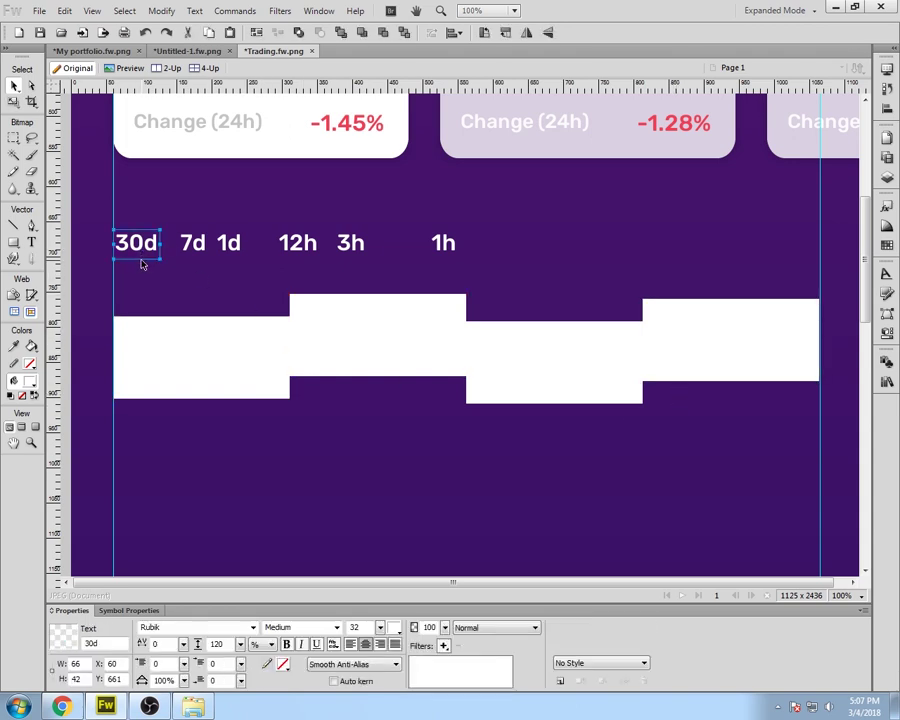
key("Left")
key("Left")
key("Left")
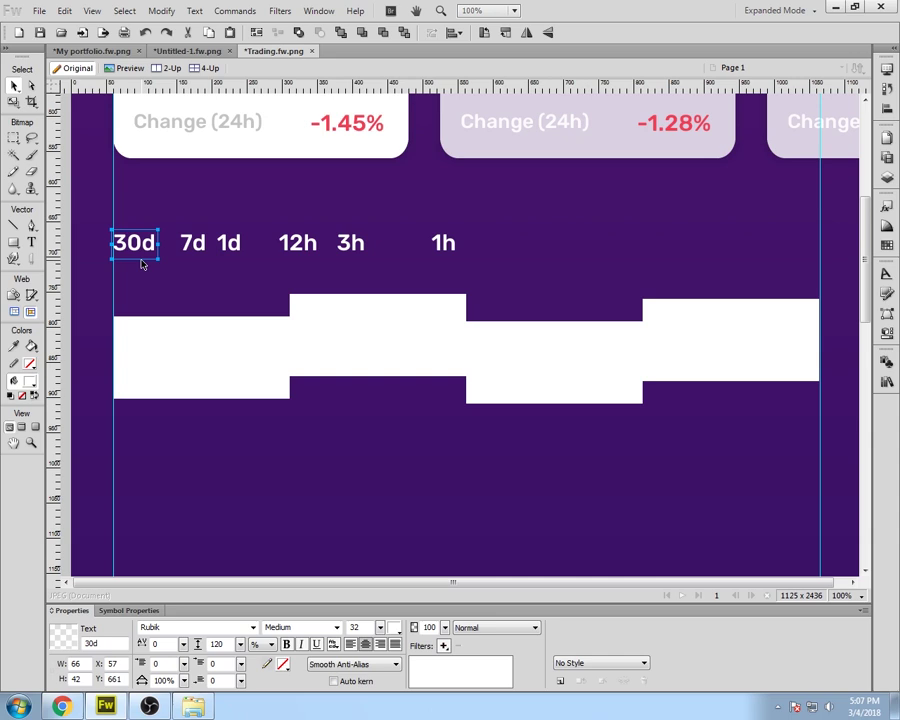
Step: Move the 1h label against the right-hand guide, level with the other time-range labels
left_click_drag(460, 246, 812, 284)
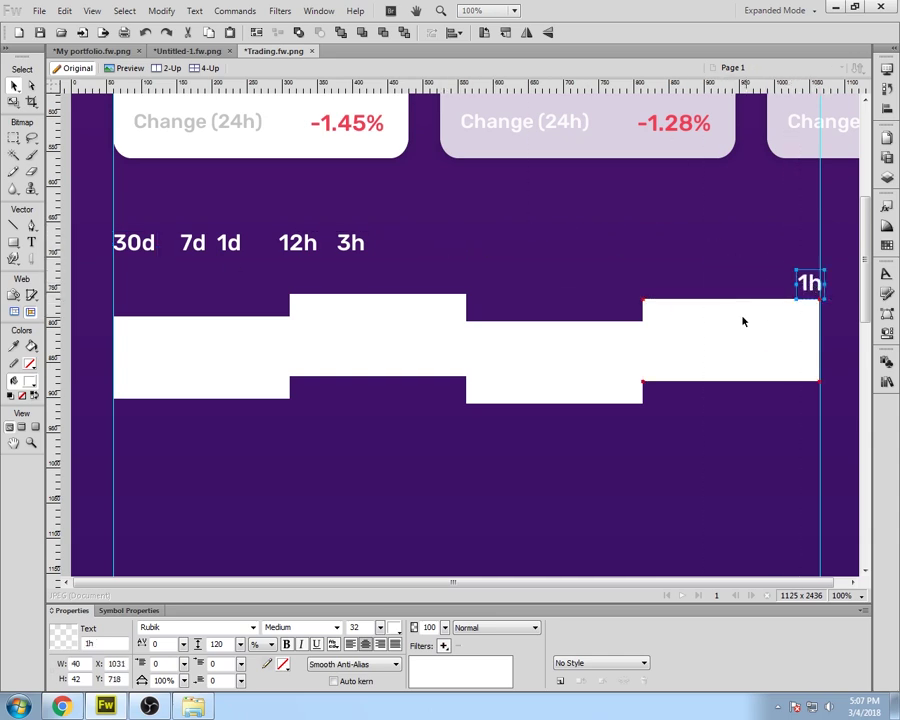
left_click_drag(809, 283, 810, 246)
left_click(783, 267)
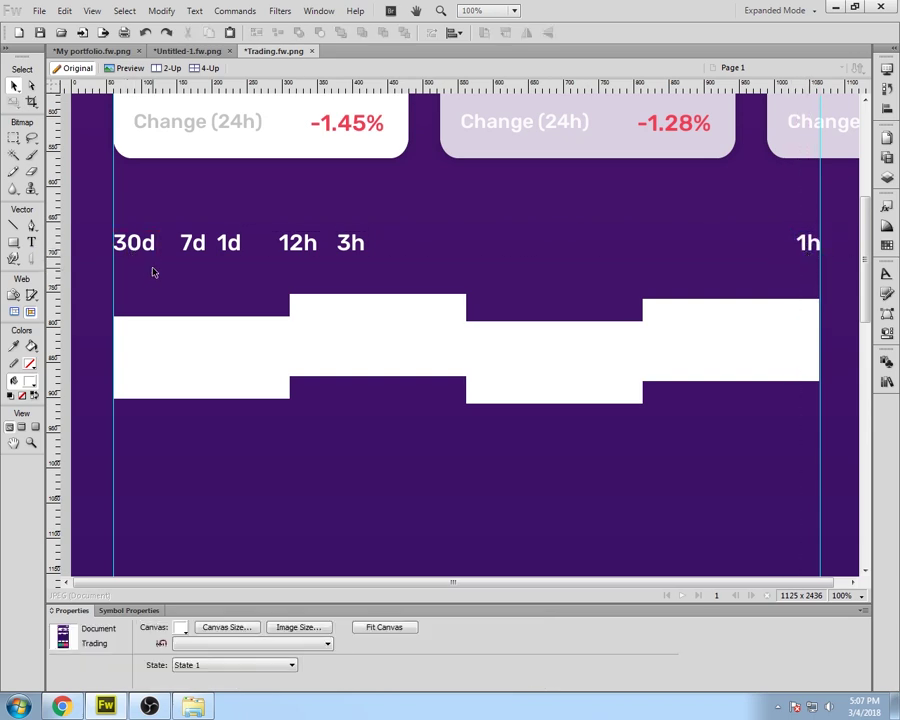
left_click(140, 245)
left_click(800, 243)
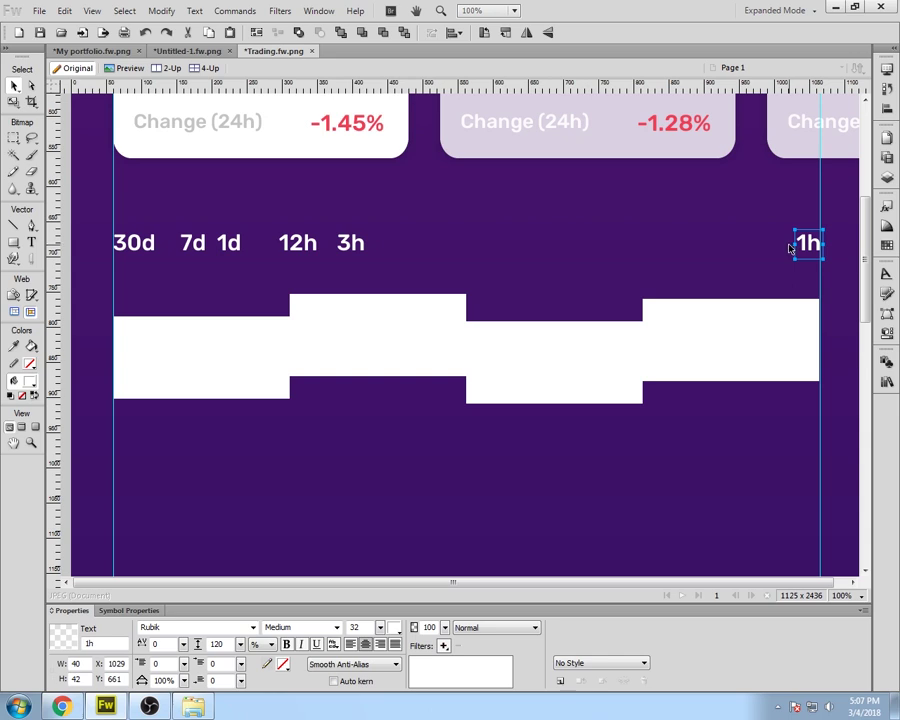
Step: Delete the three white spacer rectangles beside the leftmost one
left_click(724, 346)
key("Delete")
left_click(556, 348)
key("Delete")
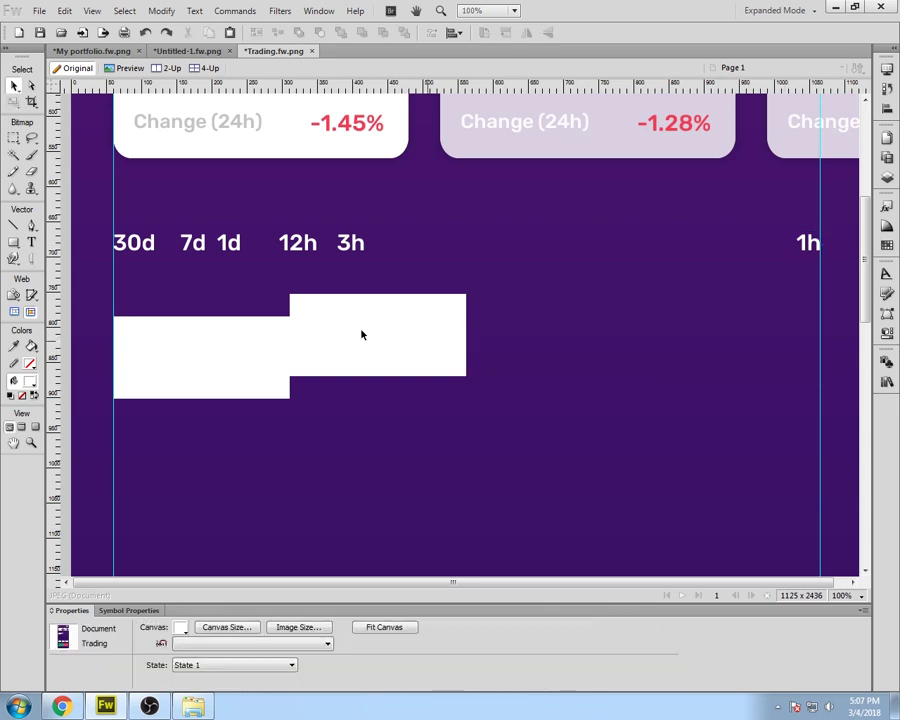
left_click(362, 333)
key("Delete")
Step: Calculate 1005/5 and set the remaining spacer rectangle's width to 201 px
key("XF86Calculator")
type("1005/5")
key("Return")
left_click(600, 218)
left_click(250, 366)
double_click(79, 663)
type("201")
key("Return")
Step: Duplicate the 201 px spacer into a row of five end-to-end rectangles filling the space between the guides
left_click_drag(204, 340, 329, 340)
left_click(211, 349, "shift")
left_click_drag(211, 349, 500, 346)
key("ctrl+d")
left_click_drag(589, 368, 723, 378)
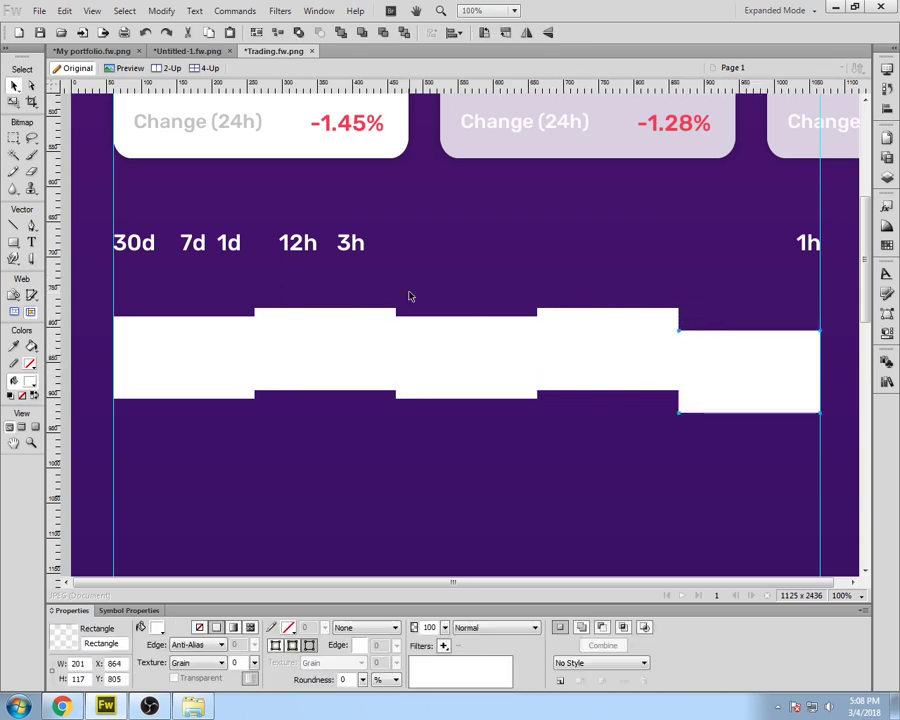
Step: Move the 3h, 12h, 1d and 7d labels so each is centred over a boundary between two spacer rectangles
left_click_drag(350, 244, 681, 244)
left_click_drag(296, 243, 536, 245)
left_click_drag(229, 246, 401, 250)
left_click_drag(193, 248, 254, 248)
left_click(281, 277)
Step: Fine-tune the centring by nudging the 7d label 3 px right and the 1d label 2 px left
left_click(257, 247)
key("Right")
key("Right")
key("Right")
left_click(404, 248)
key("Left")
key("Left")
left_click(449, 277)
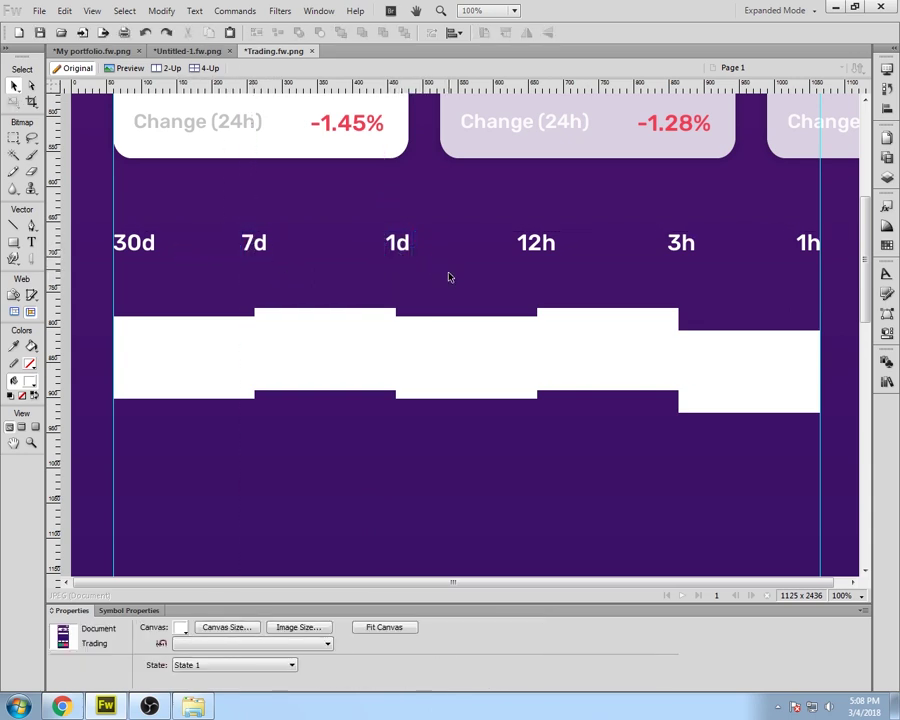
Step: Delete all the white spacer rectangles beneath the time-range labels
left_click(295, 346)
key("Delete")
left_click(419, 354)
key("Delete")
left_click(709, 392)
key("Delete")
Step: Set the opacity of the 30d, 7d, 12h, 3h and 1h labels to 70, leaving out the 1d label
left_click(536, 243)
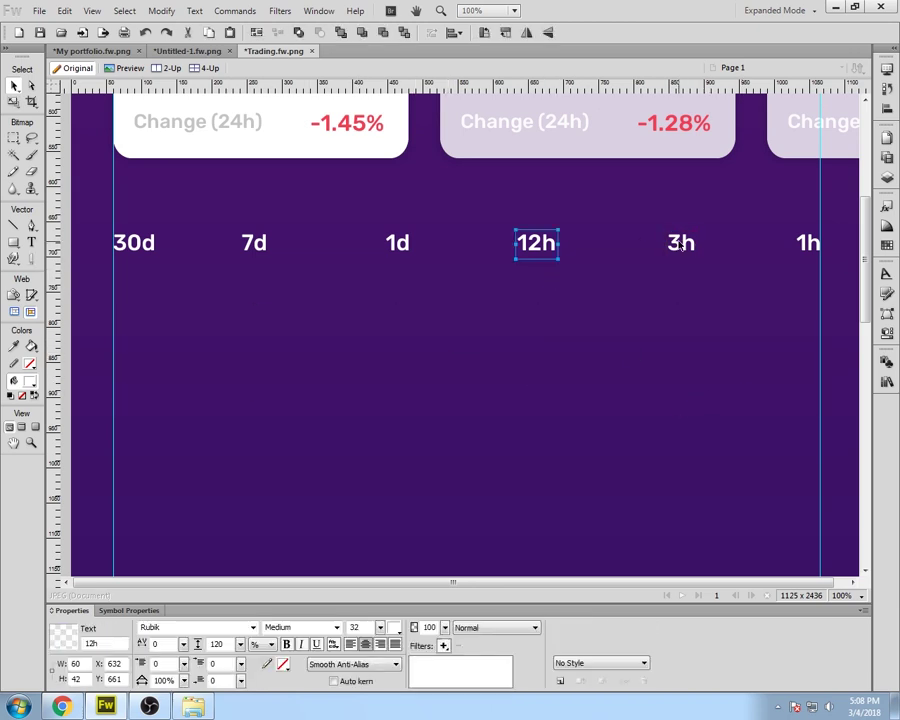
left_click(681, 243, "shift")
left_click(806, 243, "shift")
left_click(254, 243, "shift")
left_click(134, 243, "shift")
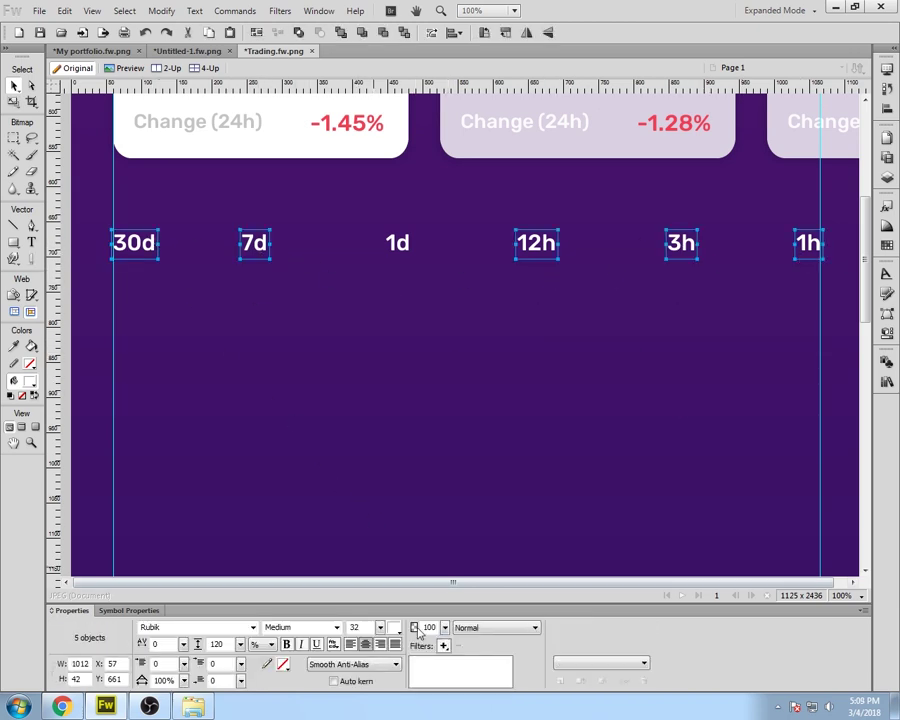
left_click_drag(444, 627, 449, 628)
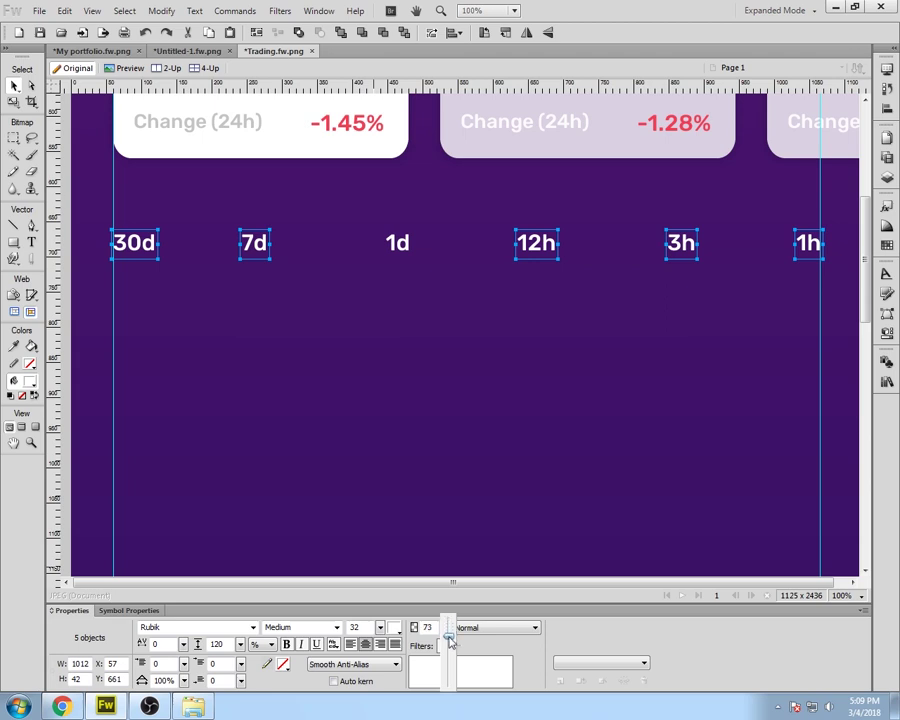
left_click_drag(449, 643, 449, 645)
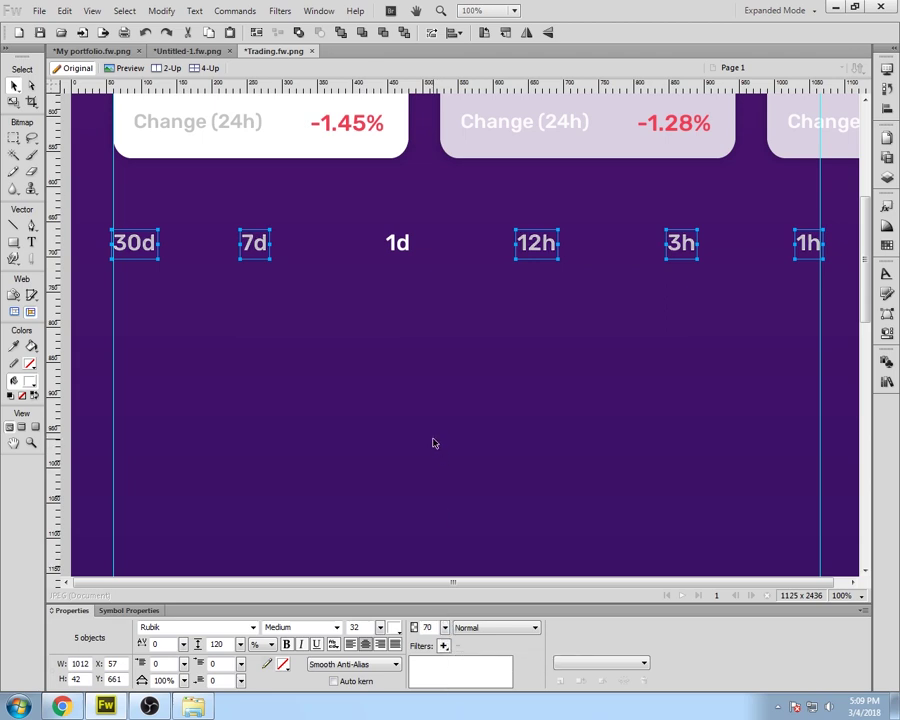
Step: Reselect the 30d, 7d, 12h, 3h and 1h labels and lower their opacity further
left_click(430, 397)
left_click(134, 242)
left_click(254, 242, "shift")
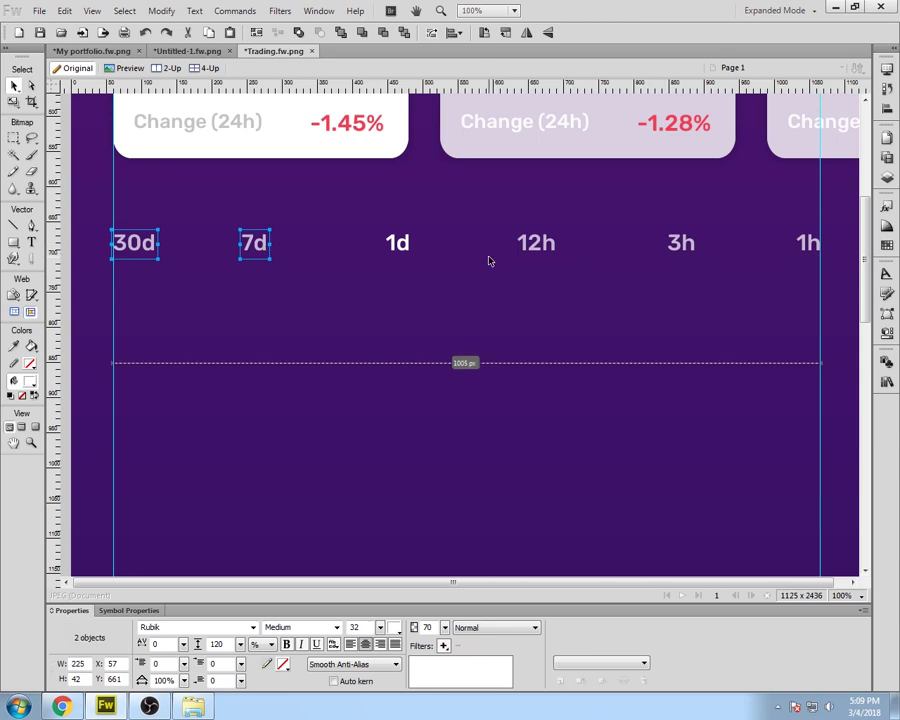
left_click(536, 242, "shift")
left_click(681, 242, "shift")
left_click(808, 242, "shift")
left_click_drag(444, 627, 450, 638)
left_click(388, 406)
Step: Draw a white underline rectangle, 36 px wide and 4 px high, just beneath the 1d label
key("u")
left_click_drag(387, 258, 412, 263)
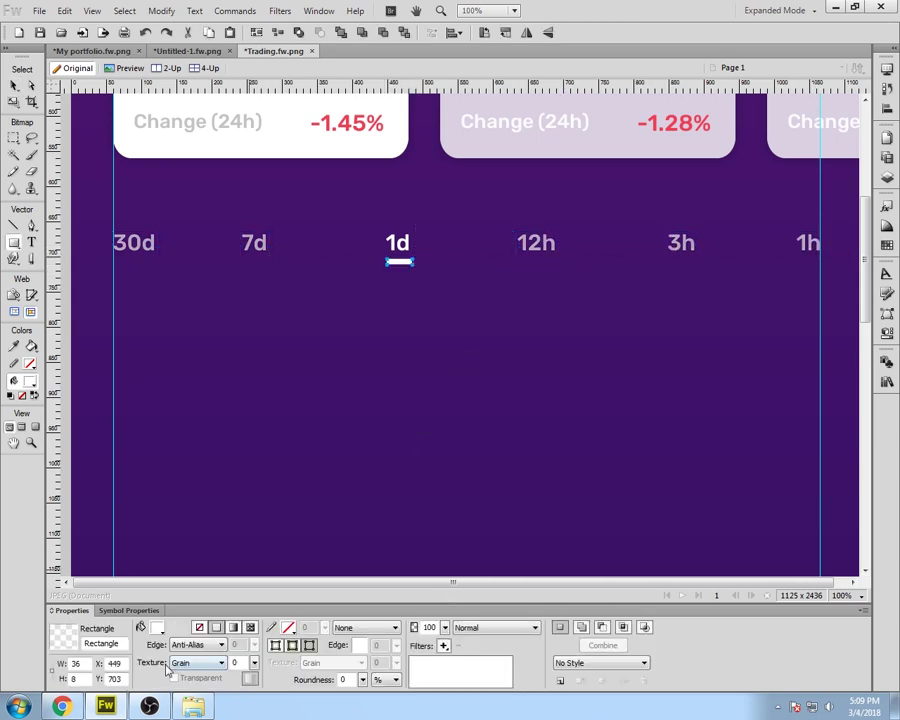
left_click(14, 88)
left_click(394, 289)
left_click(400, 261)
key("Up")
key("Up")
key("Left")
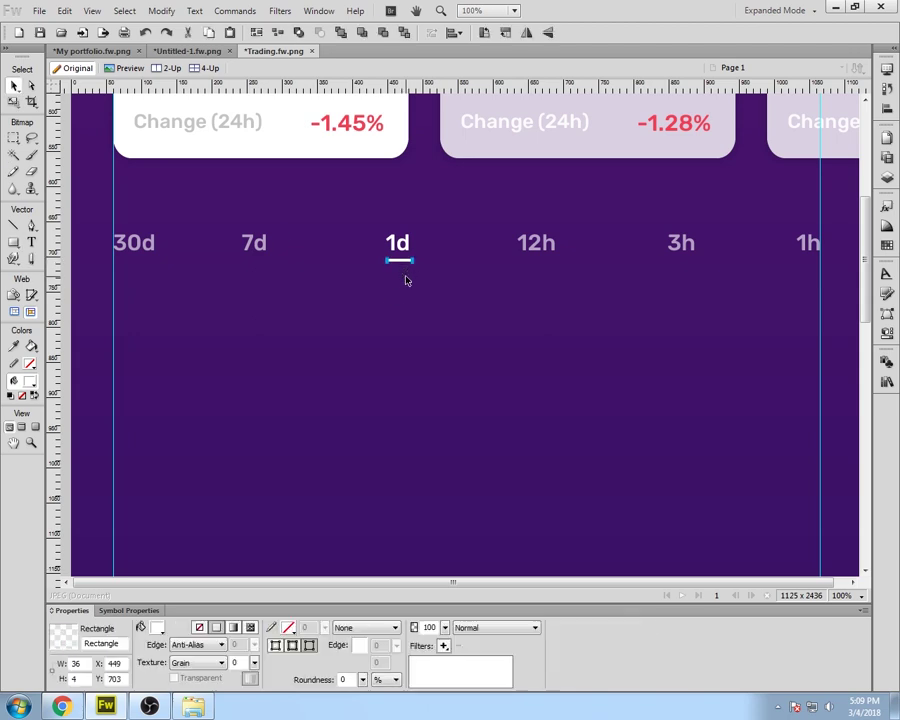
Step: Adjust the underline's horizontal position pixel by pixel so it sits properly beneath the 1d label
left_click(262, 548)
left_click(400, 260)
key("Right")
left_click(258, 515)
left_click(398, 260)
key("ctrl+equal")
key("ctrl+equal")
key("ctrl+equal")
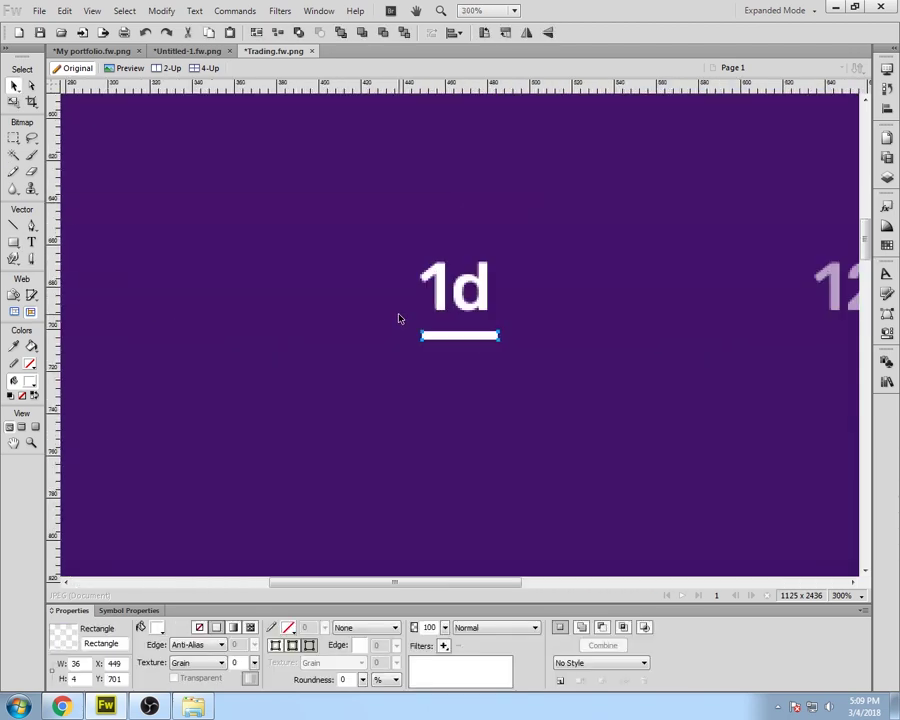
left_click(400, 403)
left_click(475, 339)
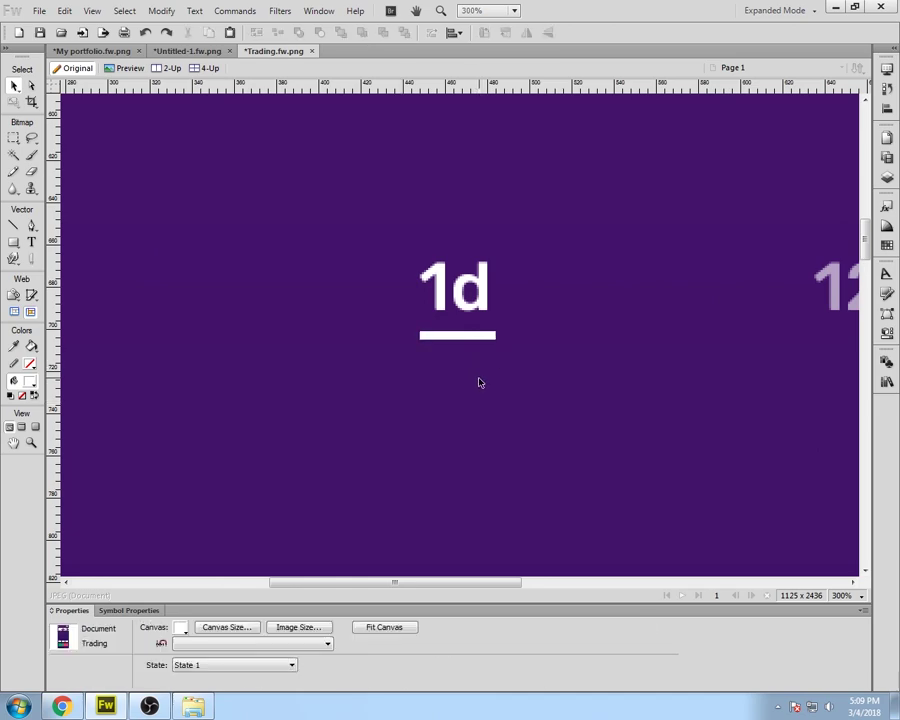
Step: Review the spacing between the currency cards, the time-range row and the empty area below it
scroll(479, 382, "down", 4)
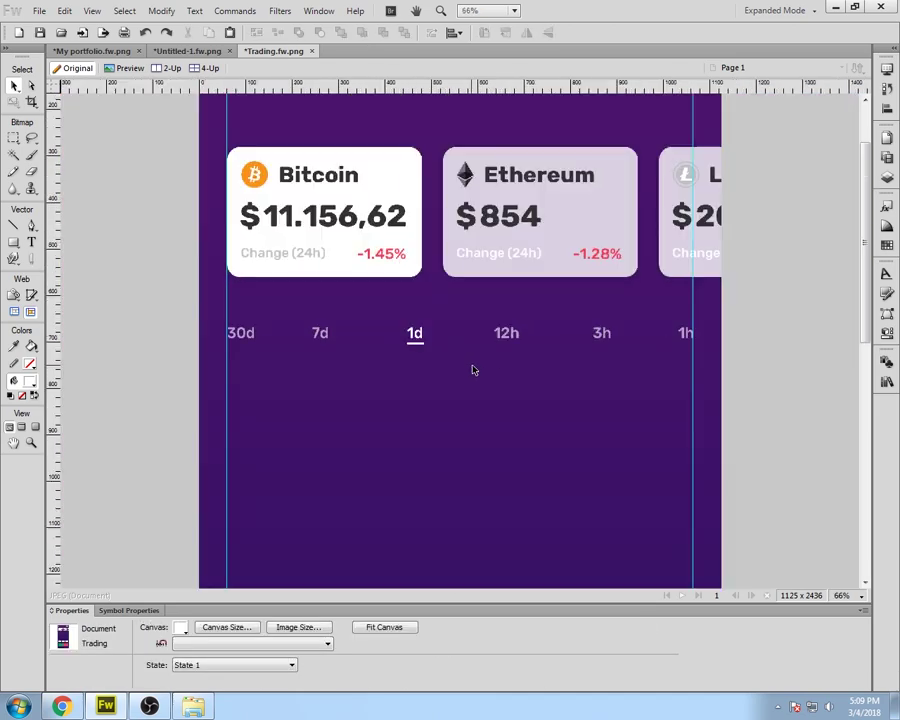
scroll(212, 396, "down", 2)
scroll(212, 396, "up", 2)
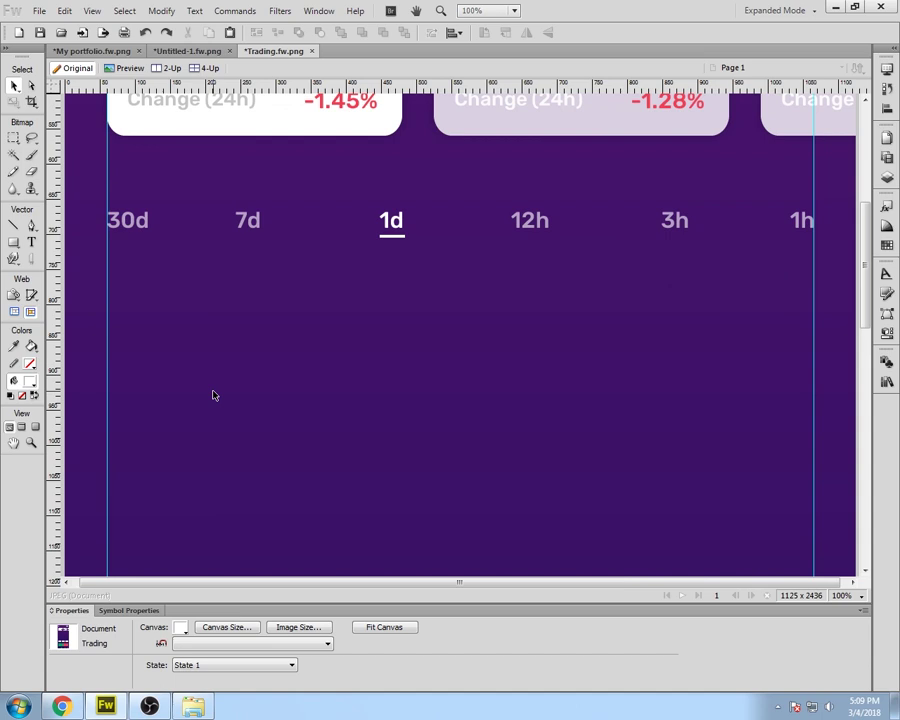
left_click(225, 112)
left_click(252, 228)
scroll(289, 435, "up", 3)
left_click(289, 435)
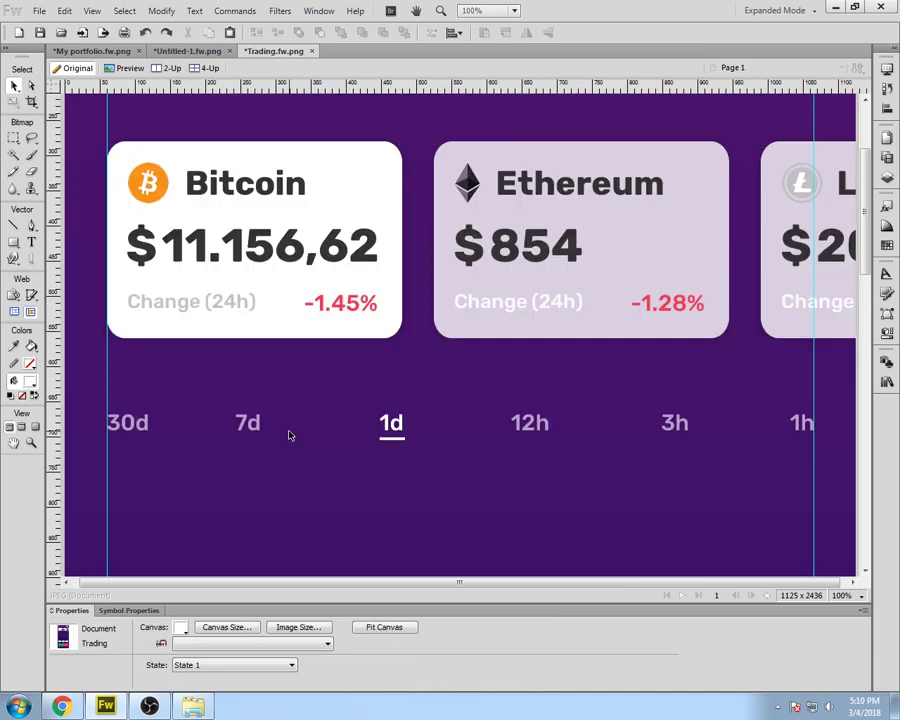
scroll(285, 460, "down", 4)
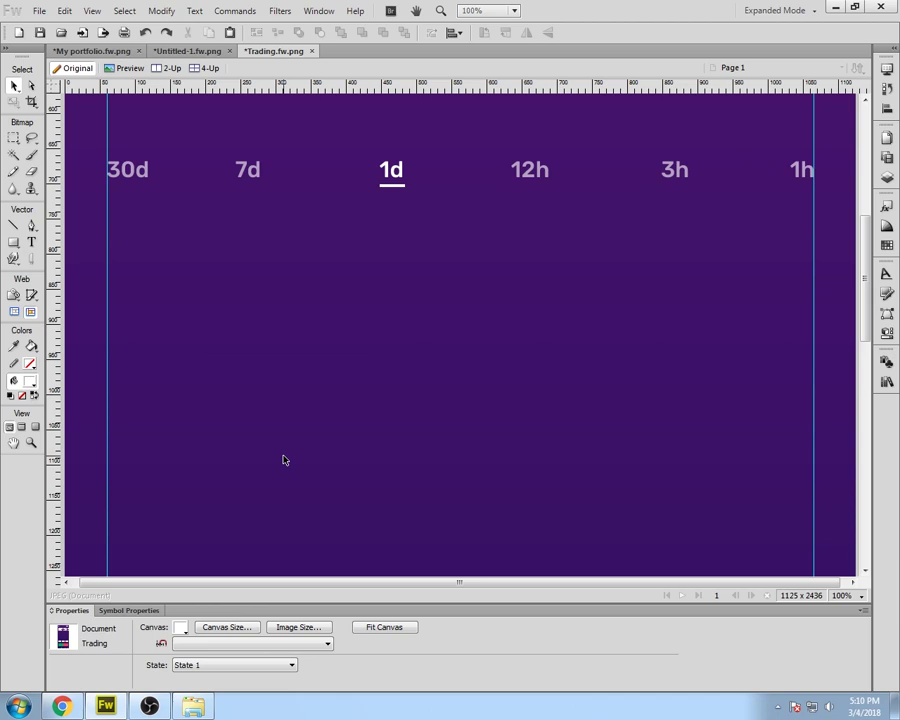
scroll(283, 460, "up", 2)
scroll(280, 458, "down", 5)
scroll(280, 462, "up", 4)
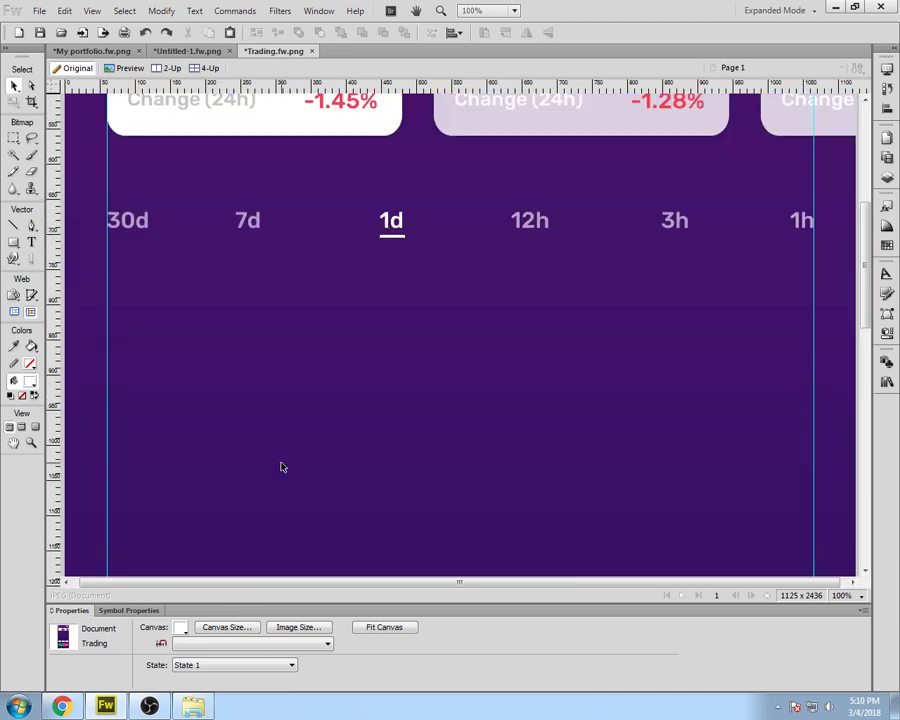
left_click_drag(585, 583, 591, 582)
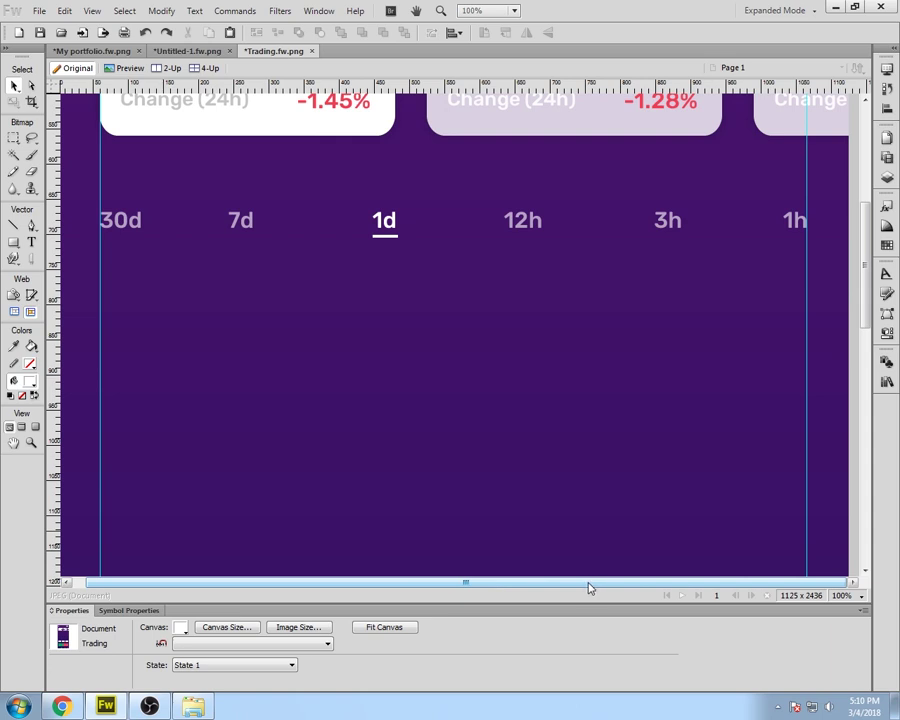
key("t")
left_click(760, 285)
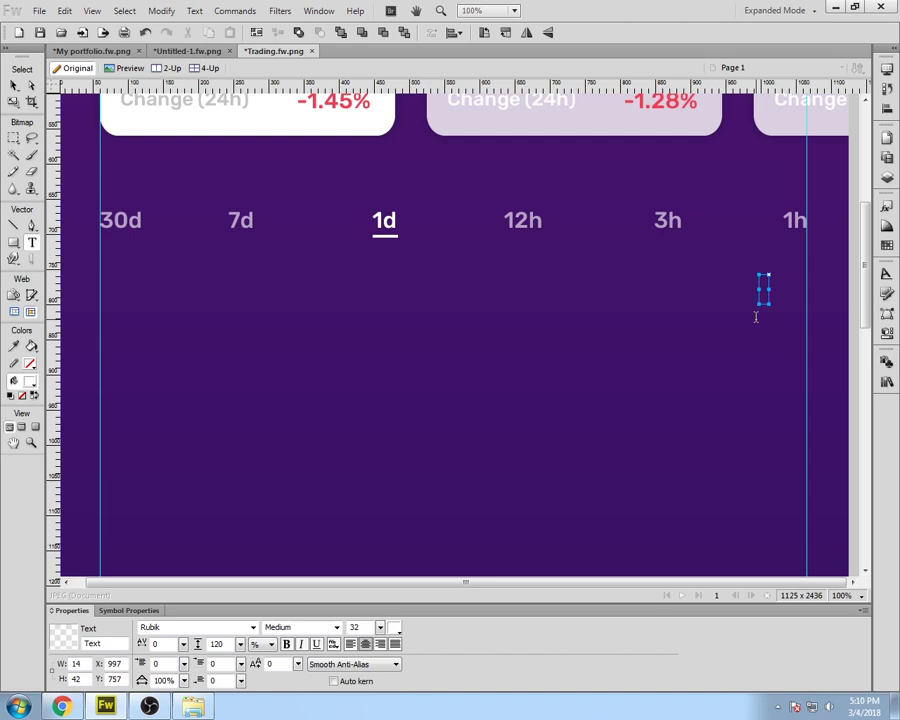
key("v")
Step: Draw a narrow vertical white rectangle about 52 px wide and set its height to 200 px
left_click_drag(298, 443, 292, 463)
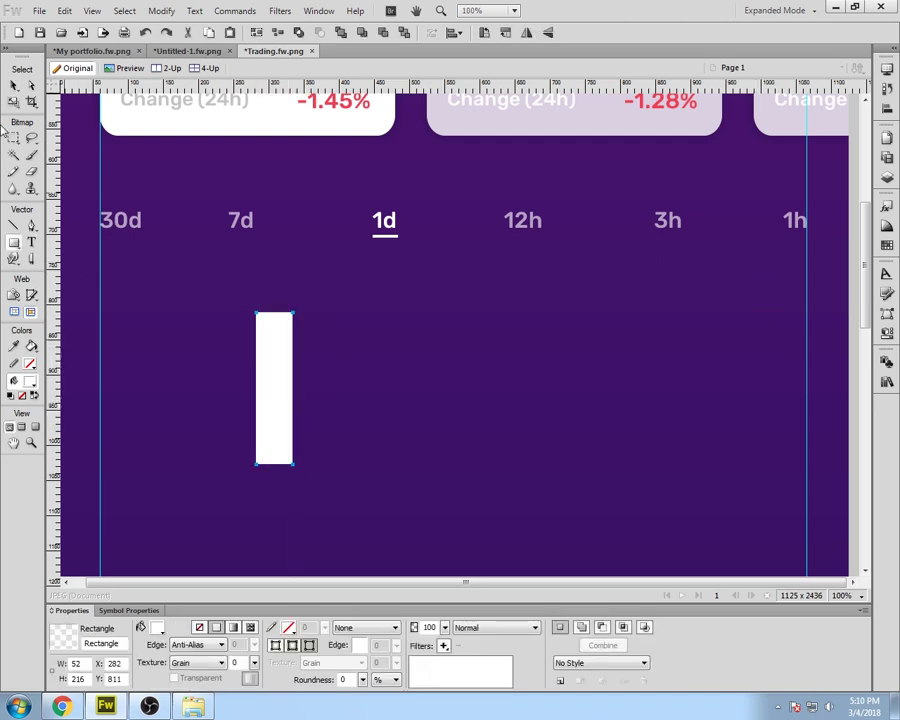
key("v")
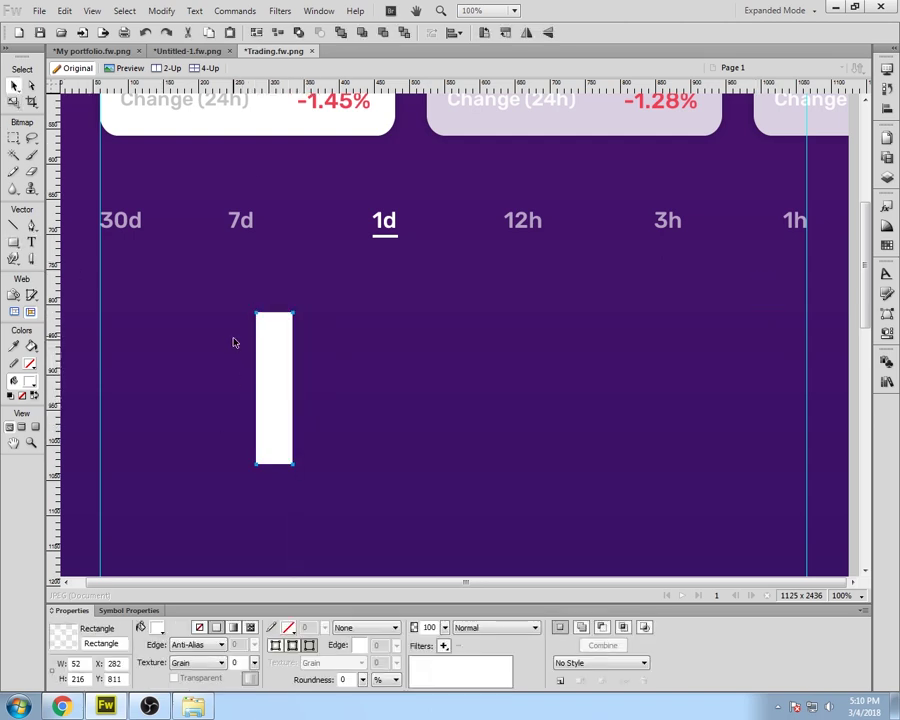
double_click(72, 679)
type("200")
key("Return")
Step: Place the 200 px rectangle below the 1h label near the right-hand guide and stack two copies end to end beneath it
left_click_drag(284, 365, 777, 327)
left_click_drag(777, 327, 752, 464)
scroll(748, 370, "down", 3)
left_click_drag(746, 372, 768, 514)
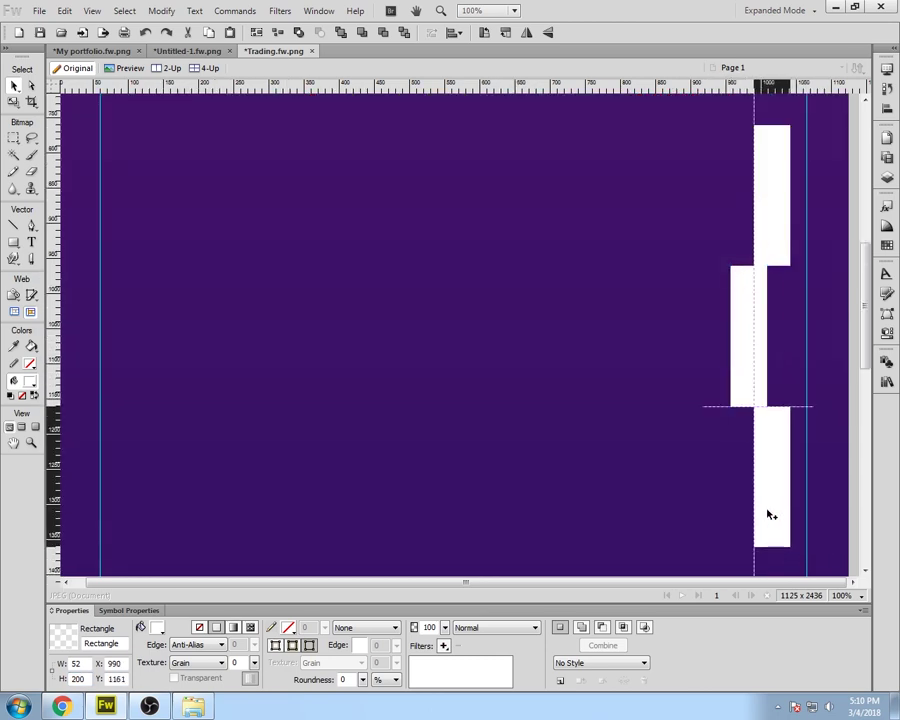
Step: Examine how far the three stacked rectangles extend below the time-range row and down the page
scroll(661, 534, "down", 4)
scroll(660, 541, "up", 7)
scroll(660, 541, "down", 1)
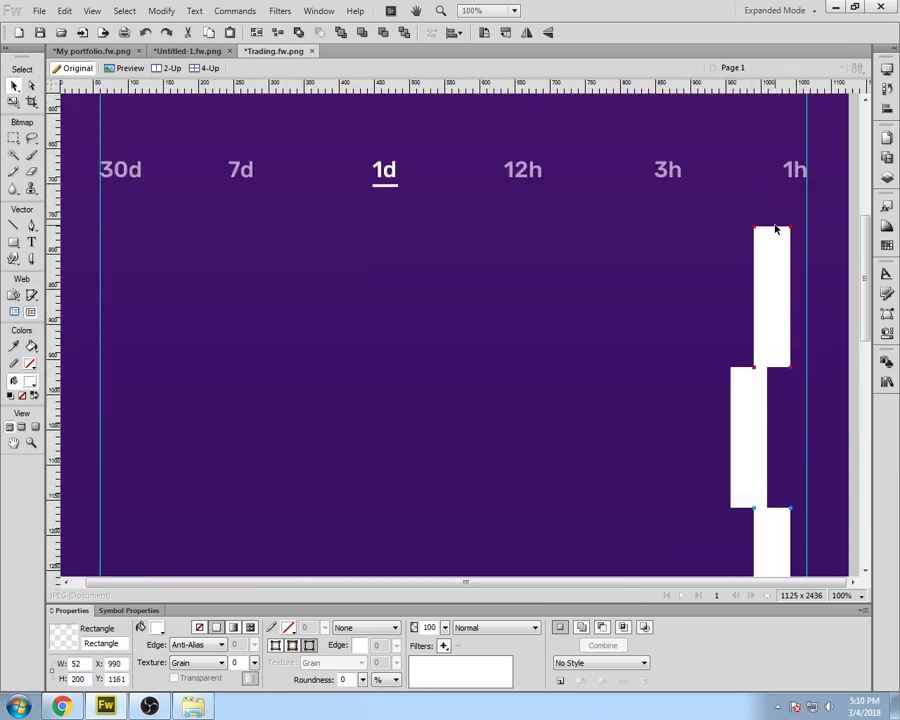
scroll(762, 368, "down", 2)
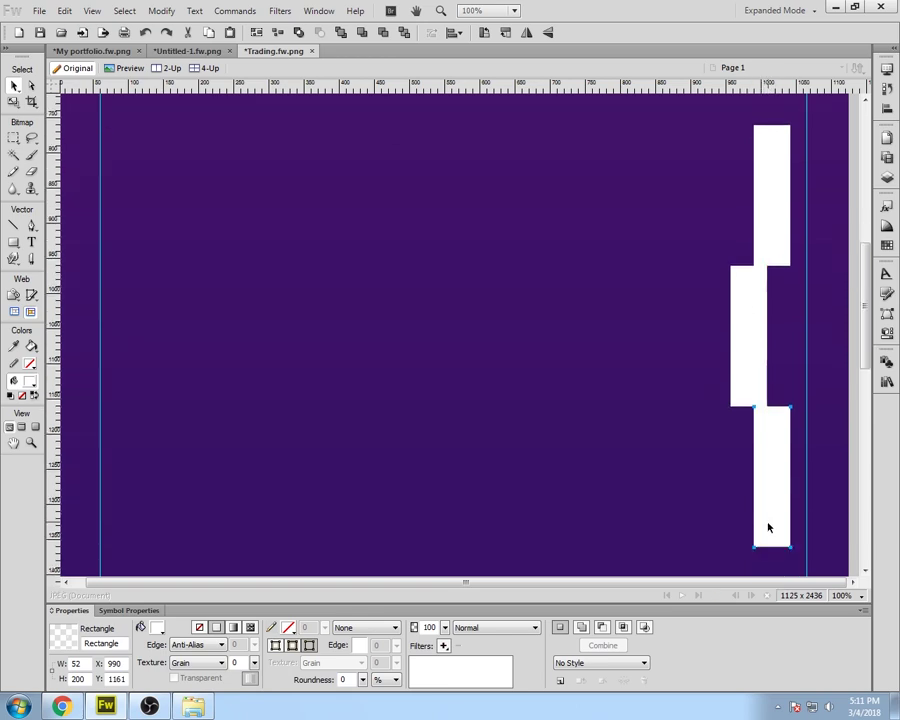
scroll(766, 470, "down", 4)
scroll(551, 405, "up", 8)
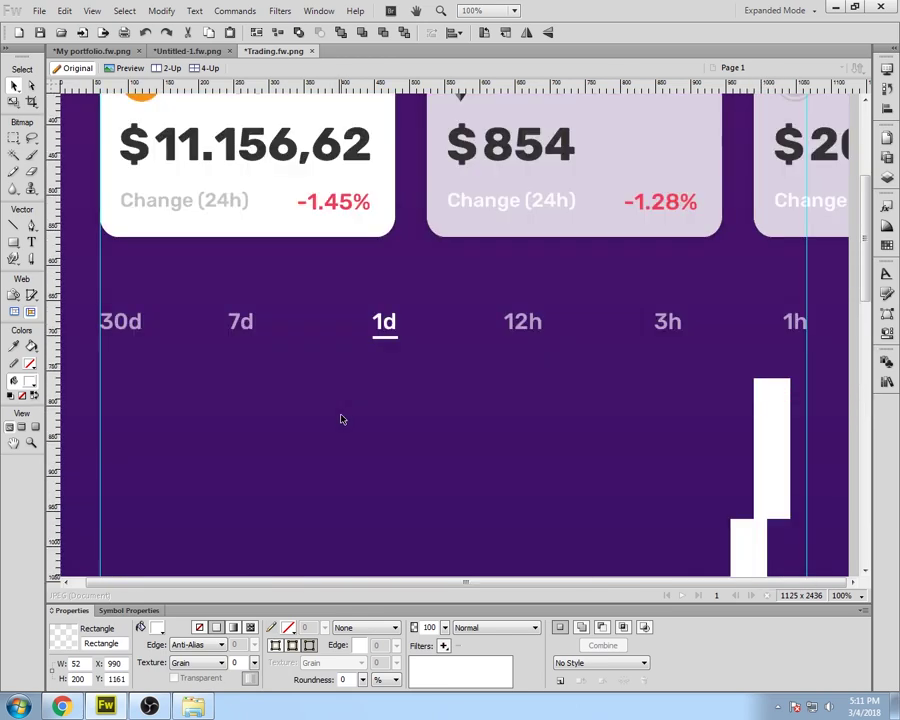
scroll(340, 417, "down", 3)
left_click_drag(699, 84, 675, 222)
scroll(668, 306, "down", 4)
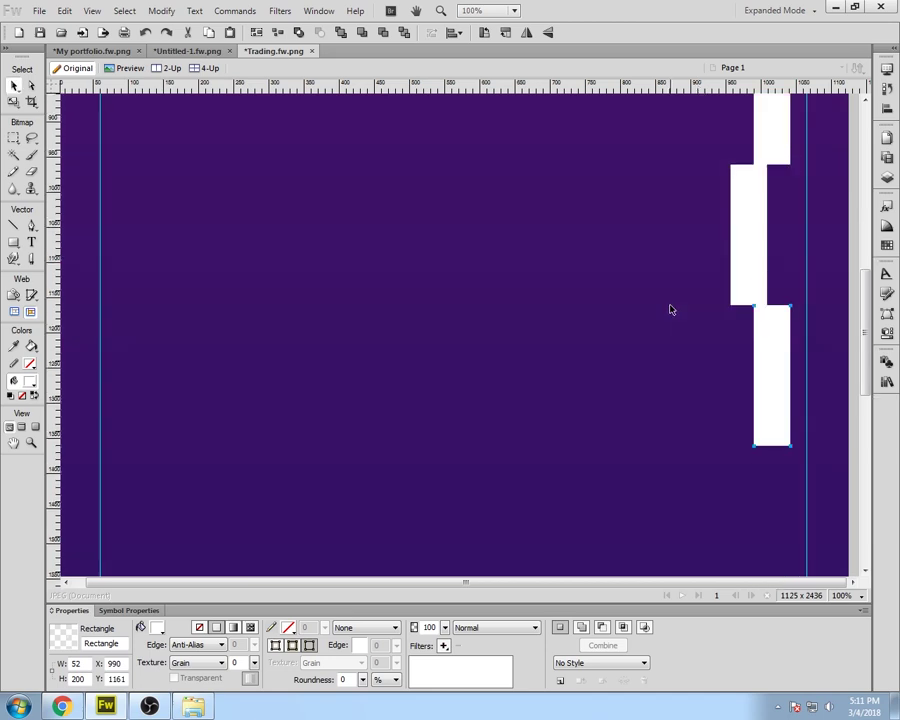
scroll(664, 330, "up", 3)
left_click(658, 356)
scroll(661, 358, "down", 1)
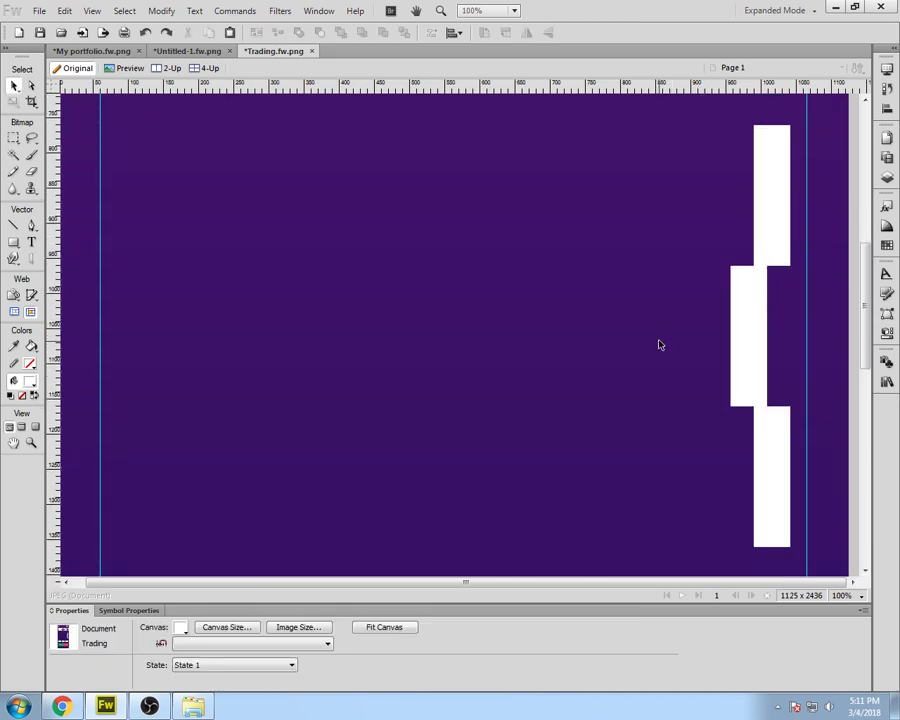
scroll(658, 345, "up", 3)
scroll(656, 343, "down", 3)
Step: Draw a horizontal white rectangle about 67 px high near the left-hand guide and set its width to 251 px
left_click(13, 242)
left_click_drag(112, 258, 238, 304)
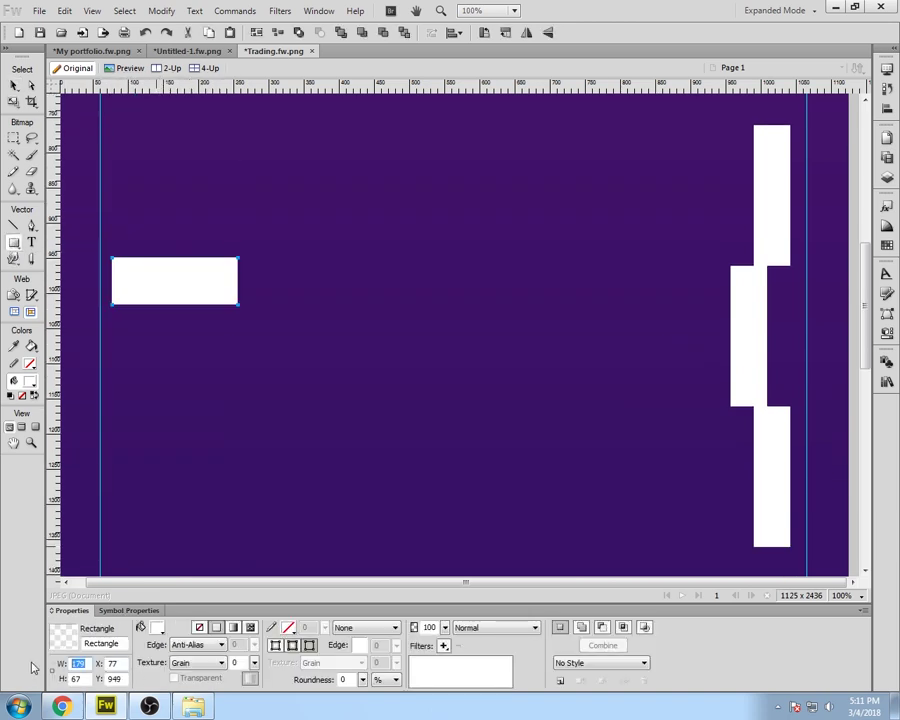
type("251")
key("Return")
Step: Move the 251 px rectangle below the stacked ones and duplicate it into a row of four spanning the guides
left_click(14, 86)
left_click_drag(142, 270, 654, 521)
scroll(153, 486, "down", 1)
left_click(376, 420)
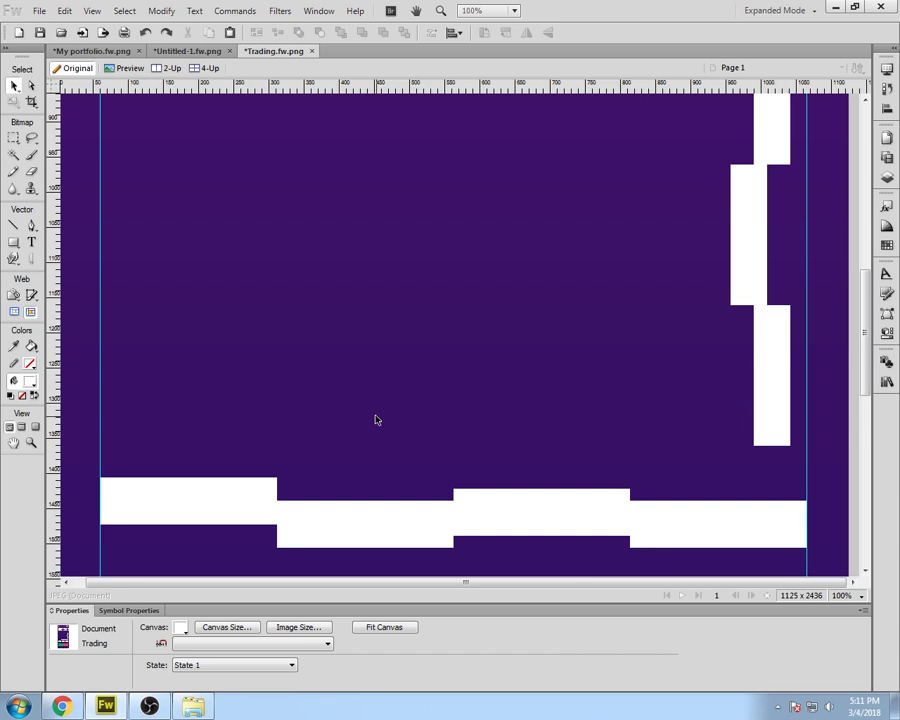
Step: Examine the gaps between the stacked vertical rectangles, the row of four rectangles and the cards beneath them
scroll(360, 430, "down", 2)
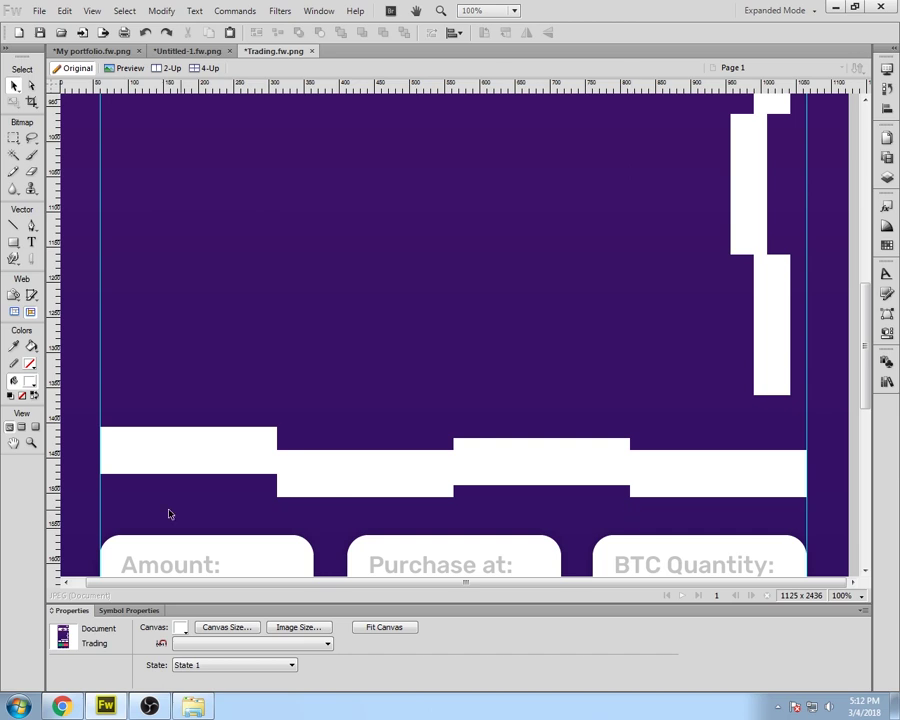
left_click(637, 475)
left_click(732, 436)
scroll(748, 408, "up", 5)
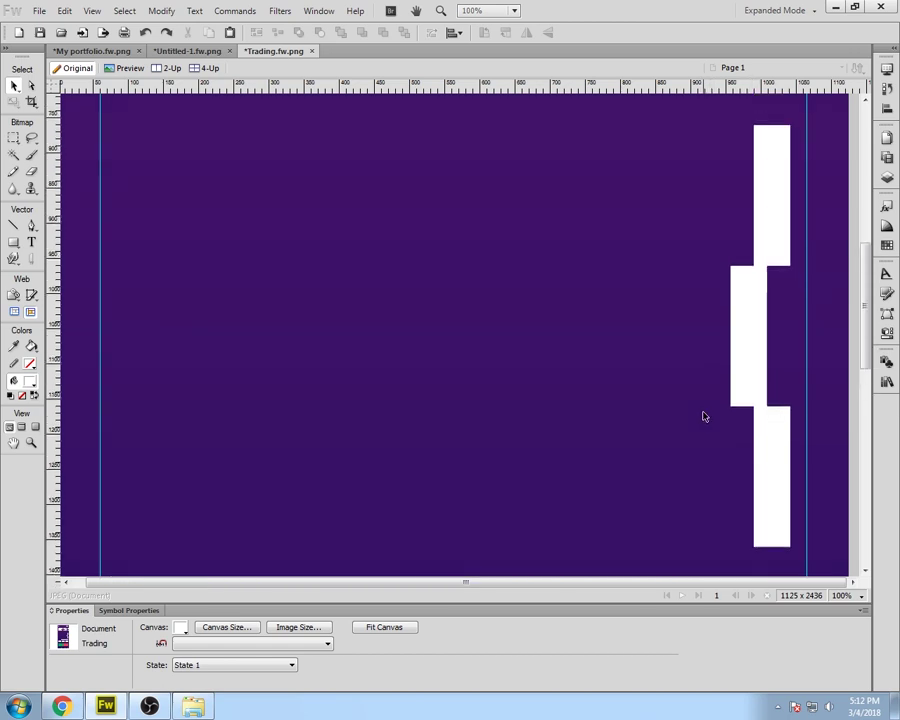
scroll(703, 415, "down", 4)
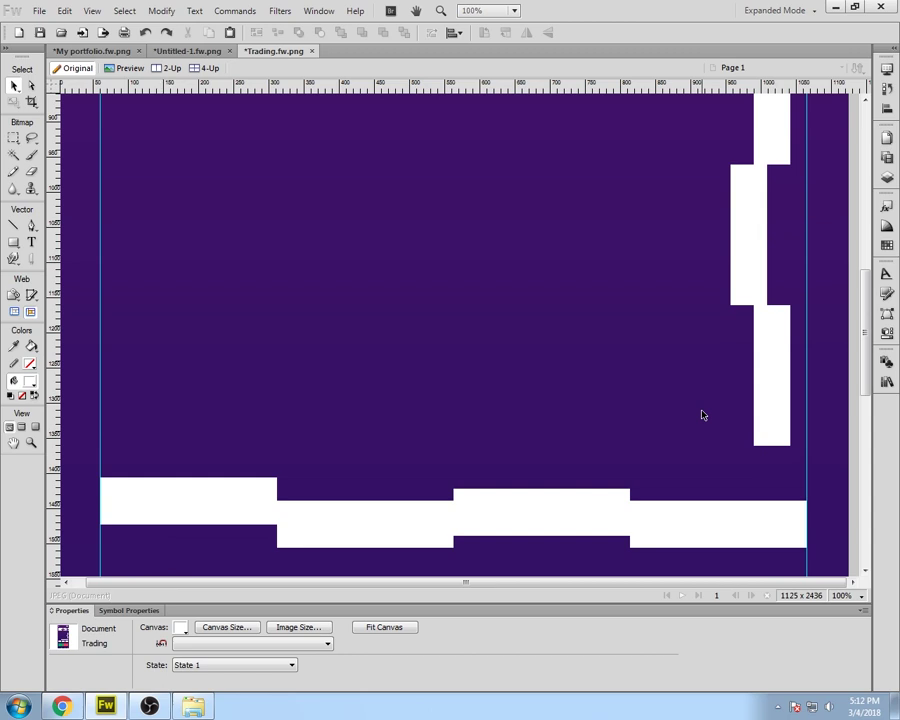
scroll(700, 412, "up", 4)
scroll(702, 408, "down", 7)
scroll(702, 408, "up", 5)
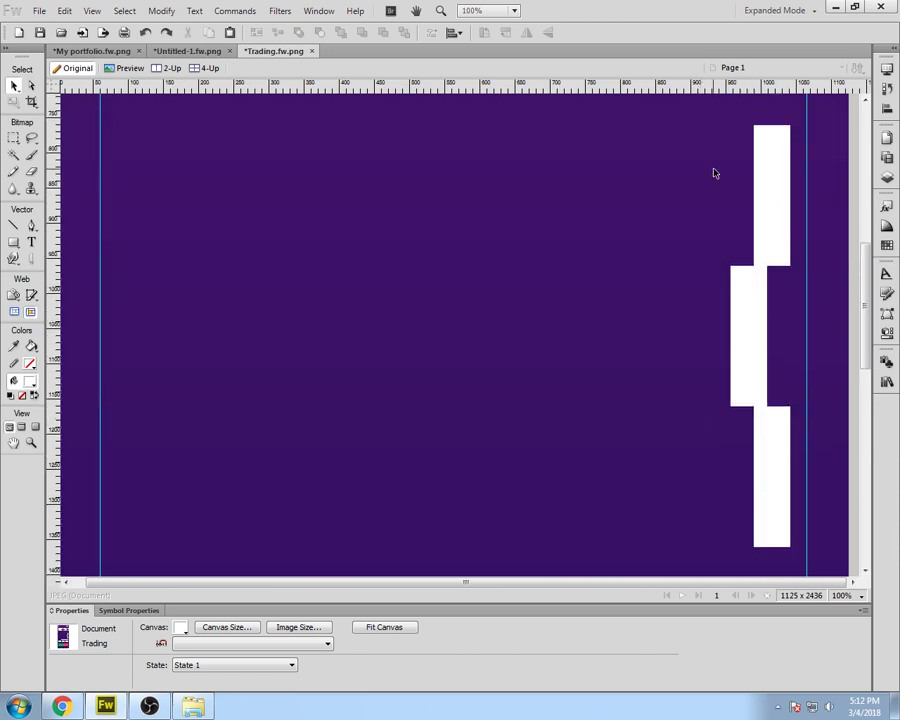
Step: Select the three stacked vertical rectangles and shift them down together to a Y position of 770
left_click_drag(715, 173, 772, 515)
key("Down")
key("Down")
key("Down")
key("Down")
key("Down")
key("Down")
key("Down")
key("Down")
key("Down")
key("Down")
key("Up")
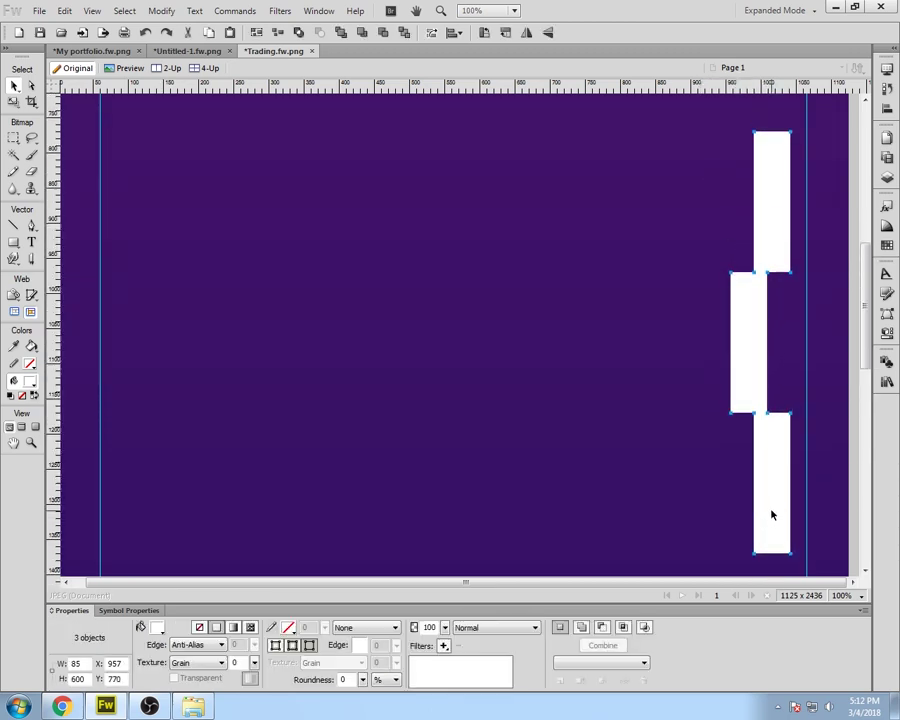
Step: Add a white text label reading 11500 in the chart area below the 1d option
scroll(466, 459, "up", 3)
left_click(466, 459)
type("t")
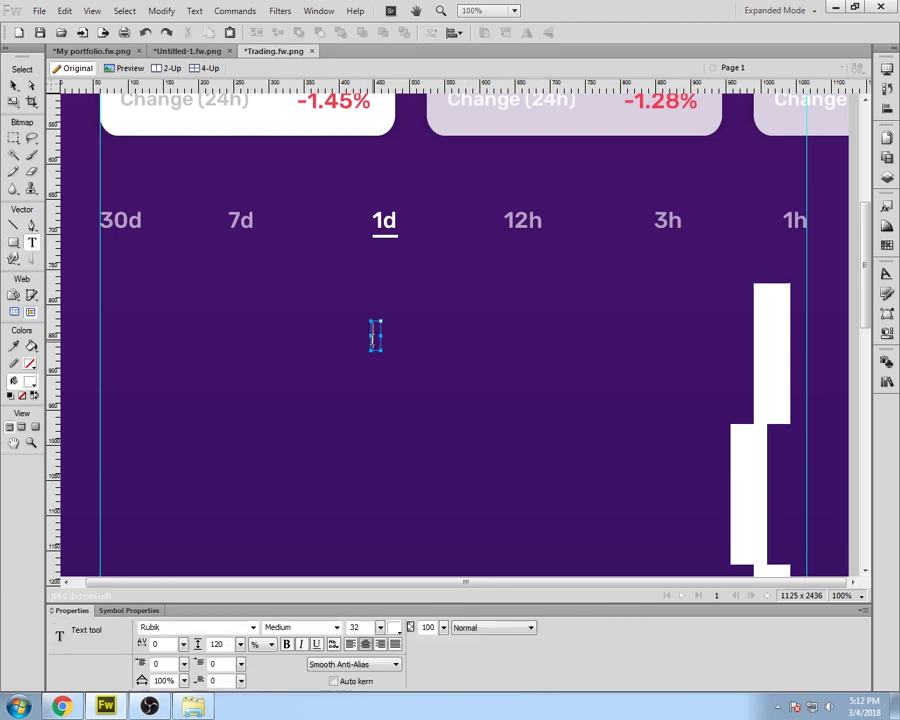
type("11500")
key("Escape")
Step: Duplicate the 11500 label downward and change the copy's text to 11000
double_click(372, 428)
left_click_drag(387, 336, 366, 507, "alt")
key("BackSpace")
type("0")
key("Escape")
Step: Change the next label copy's text to 10500 and place it below the 11000 label
double_click(366, 510)
type("5")
key("Left")
key("BackSpace")
type("0")
key("Right")
key("BackSpace")
type("5")
key("Escape")
left_click_drag(369, 510, 368, 487)
Step: Duplicate the 10500 label directly beneath itself and change the copy's text to 10000
left_click_drag(368, 487, 368, 518, "alt")
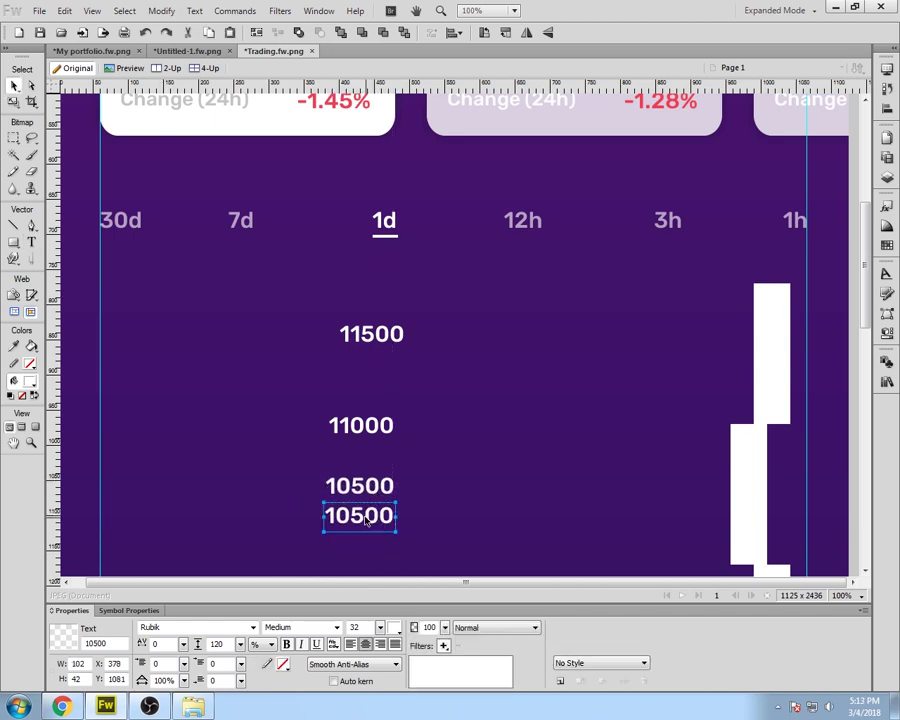
double_click(368, 518)
key("BackSpace")
type("0")
left_click(15, 88)
Step: Set the four price labels to Regular weight and move them together beside the stacked vertical rectangles
left_click(372, 334)
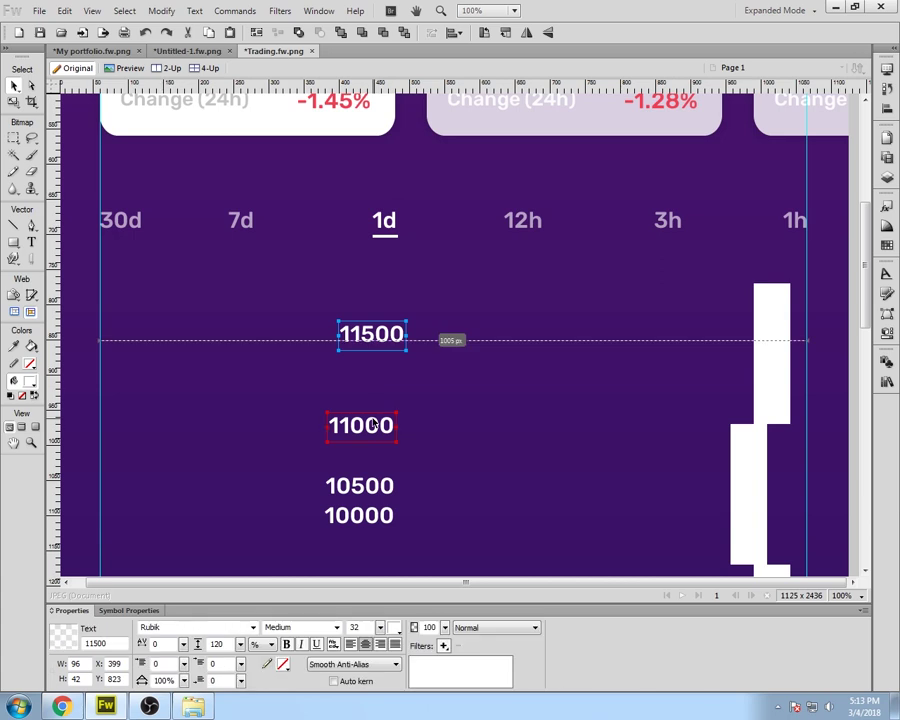
left_click(361, 425, "shift")
left_click(360, 485, "shift")
left_click(360, 515, "shift")
left_click(336, 627)
left_click(310, 548)
left_click_drag(330, 522, 639, 498)
left_click(452, 108)
Step: Select all four price labels and set their font size to 28
left_click(681, 313)
left_click(671, 403, "shift")
left_click(669, 463, "shift")
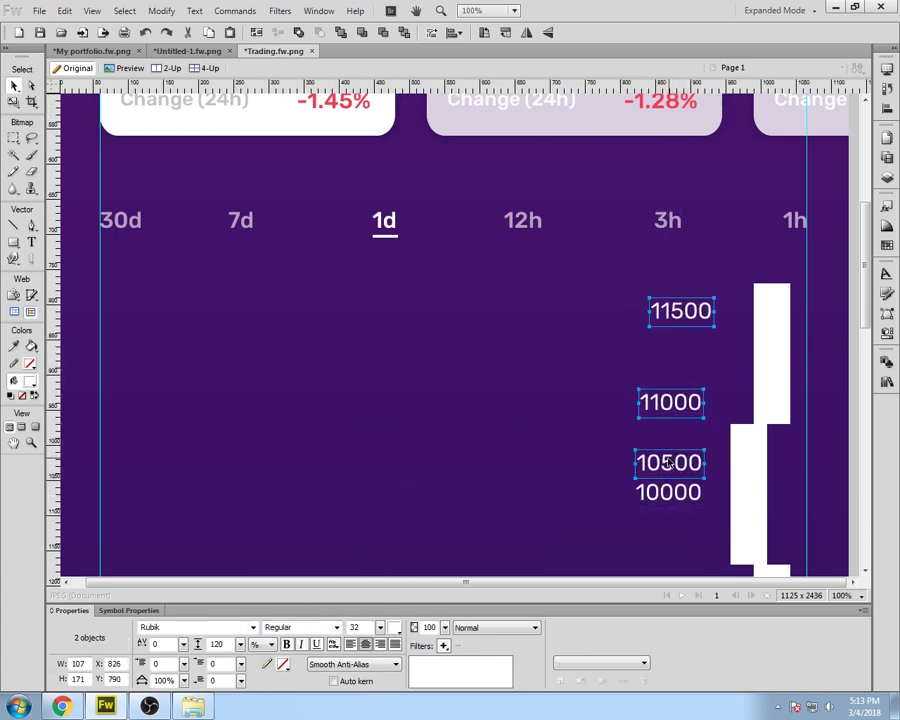
left_click(668, 493, "shift")
left_click_drag(381, 628, 384, 634)
left_click(484, 452)
Step: Copy a price label above the row of four rectangles, change its text to 1 Mar and align it with the left-hand guide
scroll(484, 452, "down", 5)
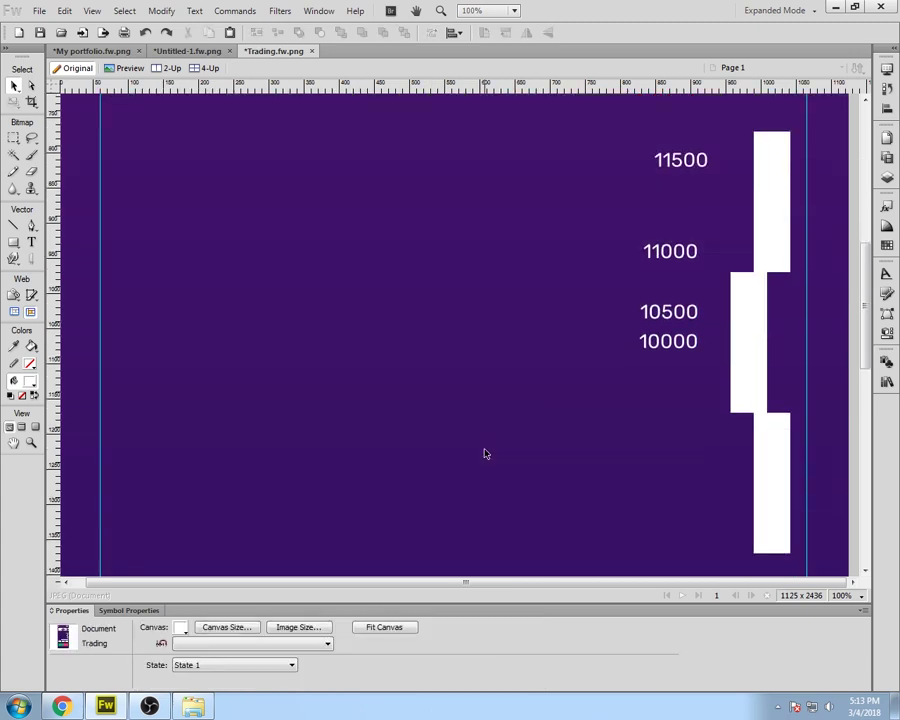
left_click_drag(667, 240, 283, 456)
double_click(284, 455)
type("1 mar")
left_click(287, 453)
key("BackSpace")
type("M")
left_click(14, 86)
left_click_drag(287, 461, 106, 441)
Step: Duplicate the 1 Mar label three times along the row and edit the copies to 2 Mar, 3 Mar and 4 Mar
left_click_drag(155, 439, 625, 457)
double_click(257, 459)
type("2")
key("Escape")
double_click(421, 455)
type("3")
key("Escape")
double_click(601, 455)
type("4")
key("Escape")
Step: Centre the 2 Mar, 3 Mar and 4 Mar labels horizontally over the joints between the four rectangles
left_click_drag(131, 441, 134, 448)
left_click(158, 420)
left_click_drag(276, 456, 278, 456)
left_click(311, 494)
left_click_drag(441, 456, 453, 456)
left_click_drag(627, 455, 638, 455)
Step: Raise the 2 Mar, 3 Mar and 4 Mar labels to the same height as 1 Mar, keeping them centred over the joints
left_click_drag(277, 456, 277, 446)
left_click(468, 457)
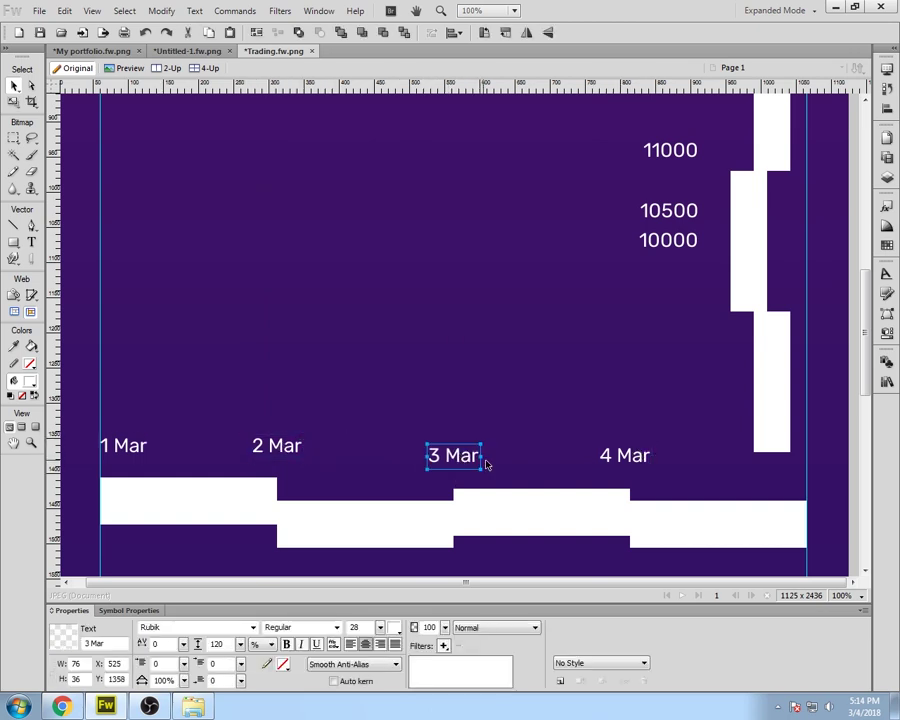
left_click(550, 470)
left_click_drag(451, 466, 446, 456)
left_click_drag(621, 456, 629, 446)
key("Left")
left_click(657, 489)
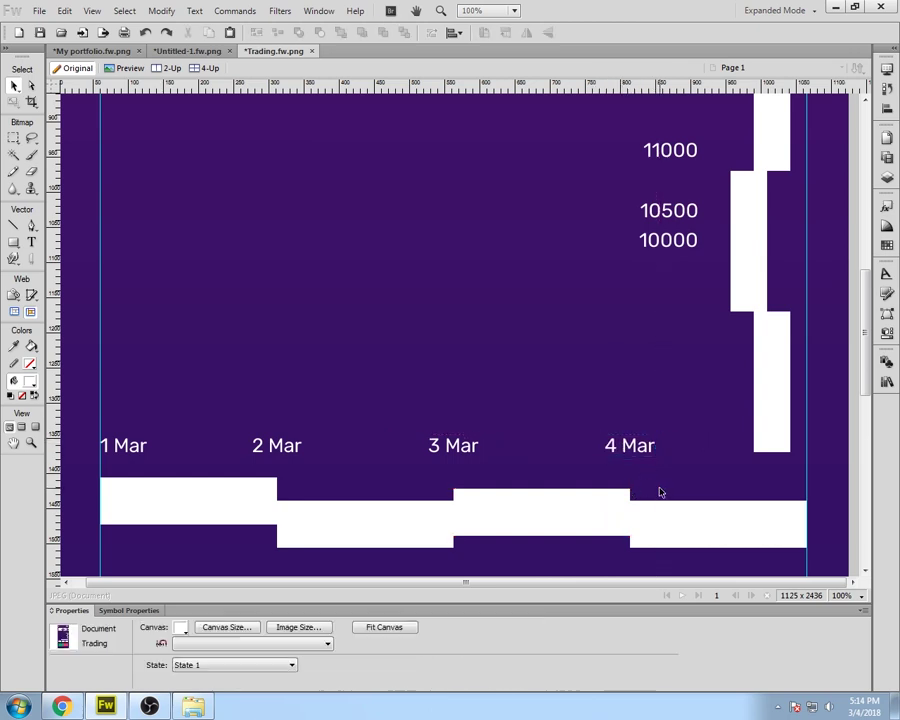
left_click(647, 456)
left_click(647, 469)
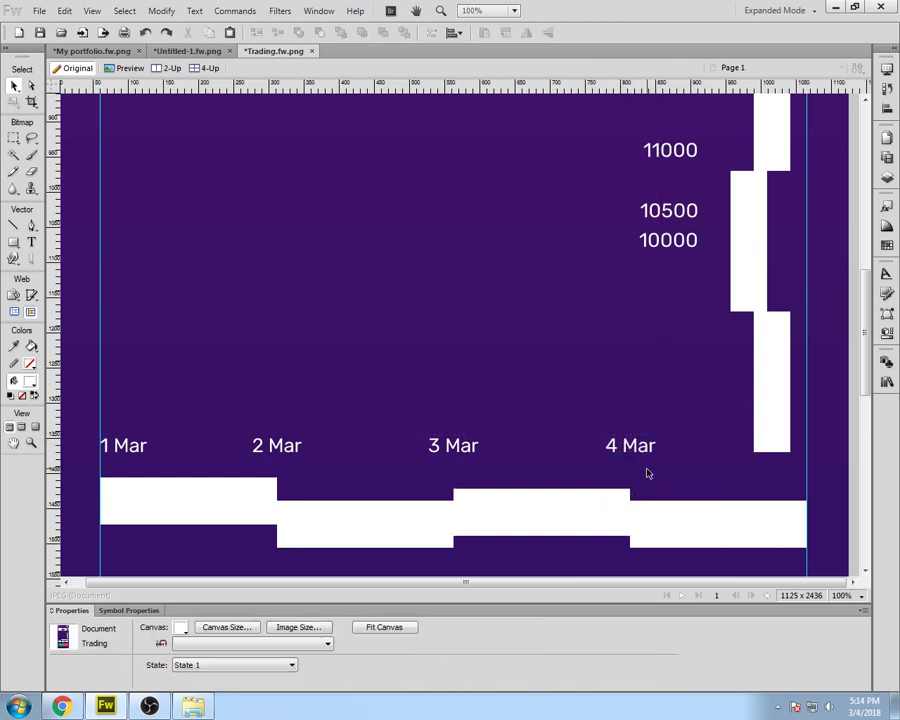
Step: Add vertical guides at the three joints between the rectangles and nudge the 2 Mar label to X 276
left_click_drag(54, 510, 630, 540)
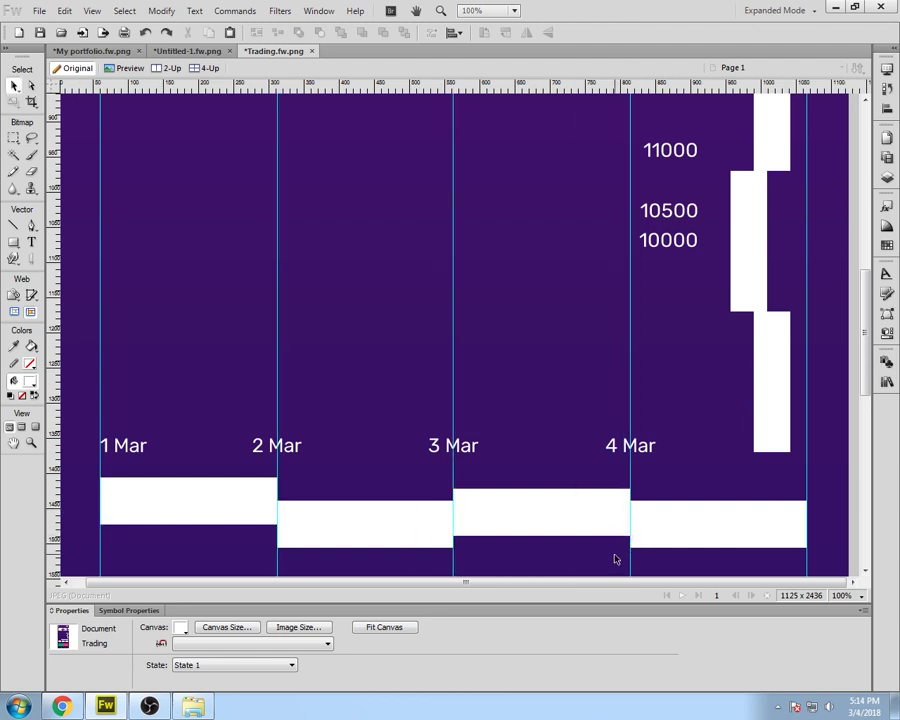
left_click(303, 452)
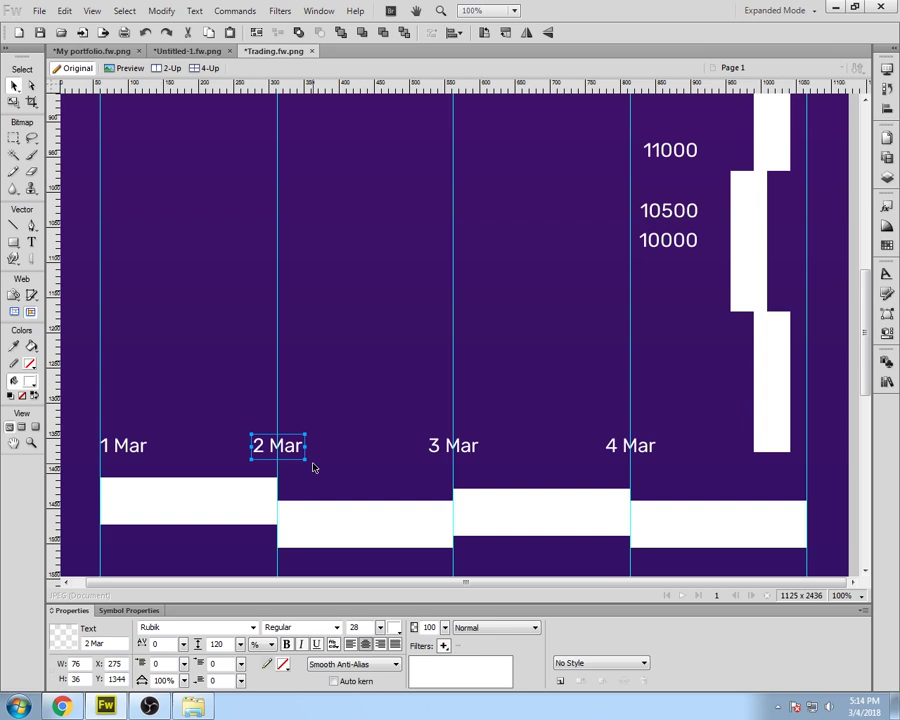
key("Right")
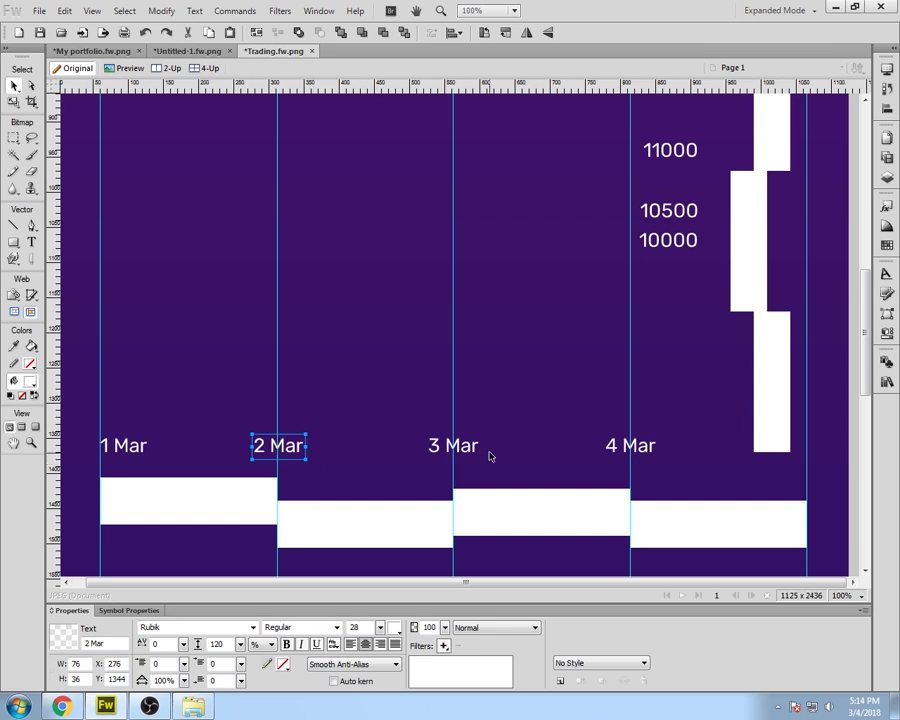
left_click(490, 457)
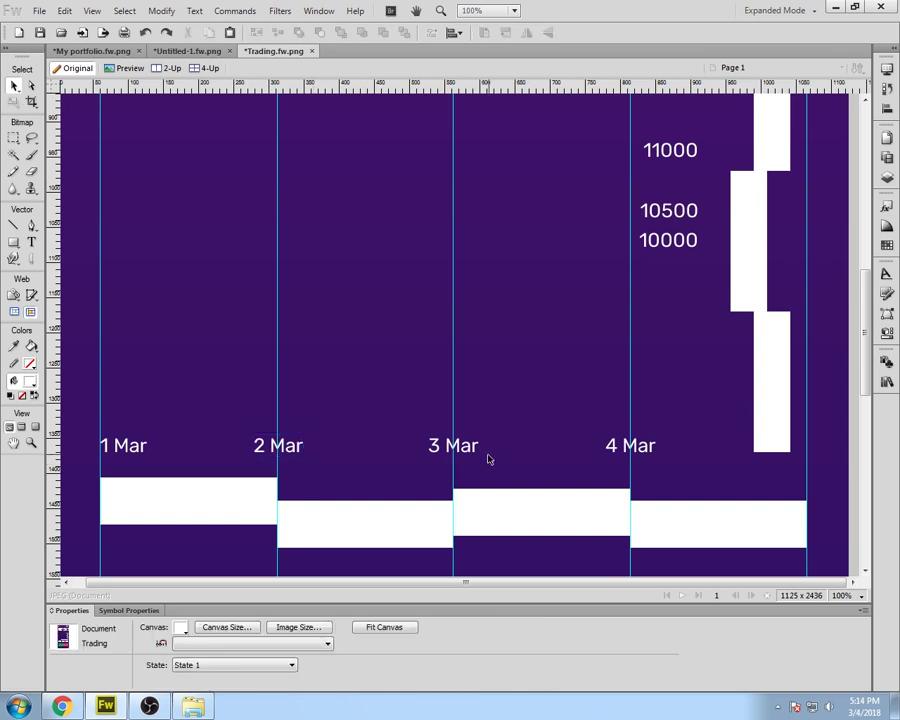
Step: Examine the chart area from the time-range row down to the date labels and the cards against the new guides
scroll(488, 459, "up", 5)
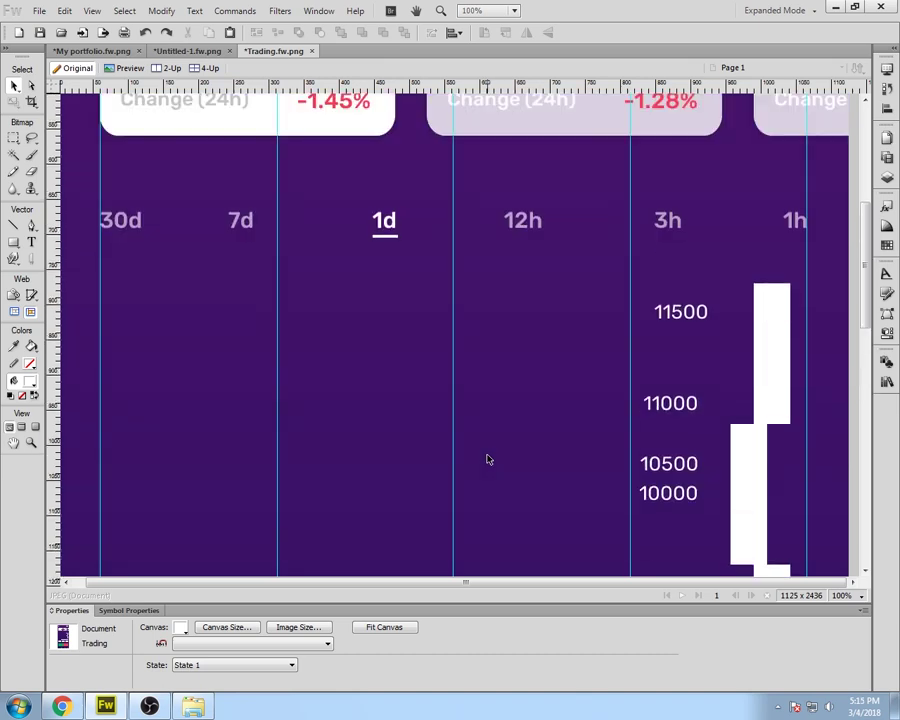
scroll(488, 459, "down", 7)
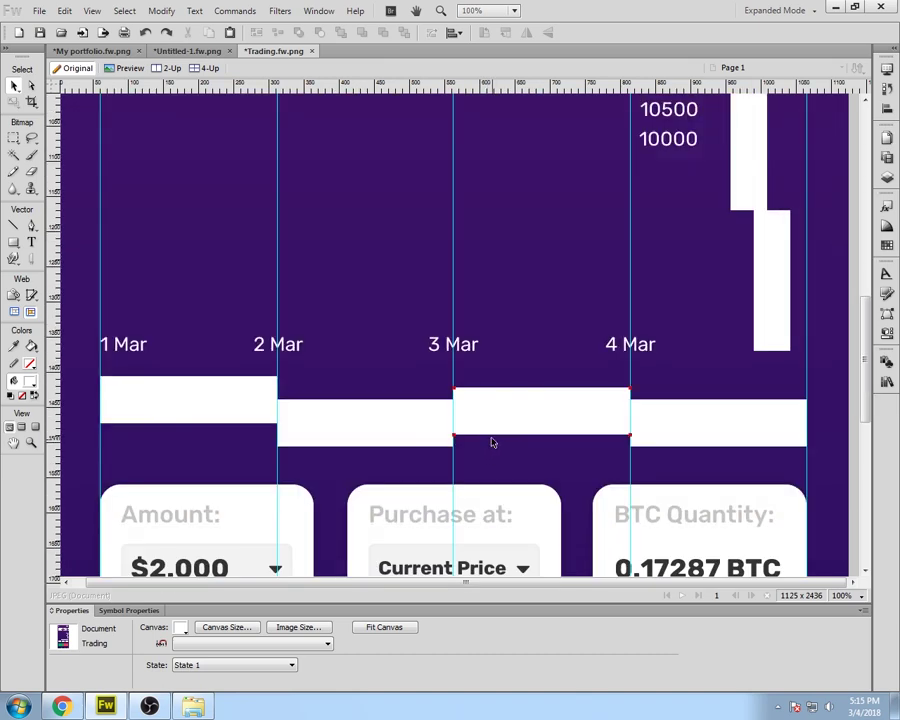
scroll(491, 442, "up", 5)
scroll(491, 442, "down", 5)
scroll(491, 442, "up", 4)
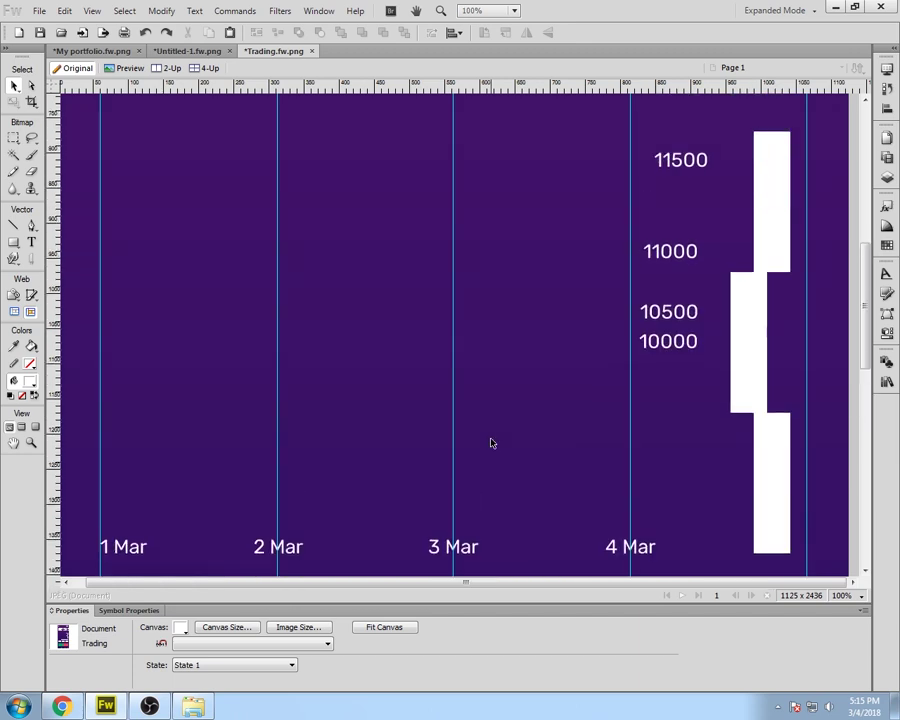
scroll(491, 442, "up", 3)
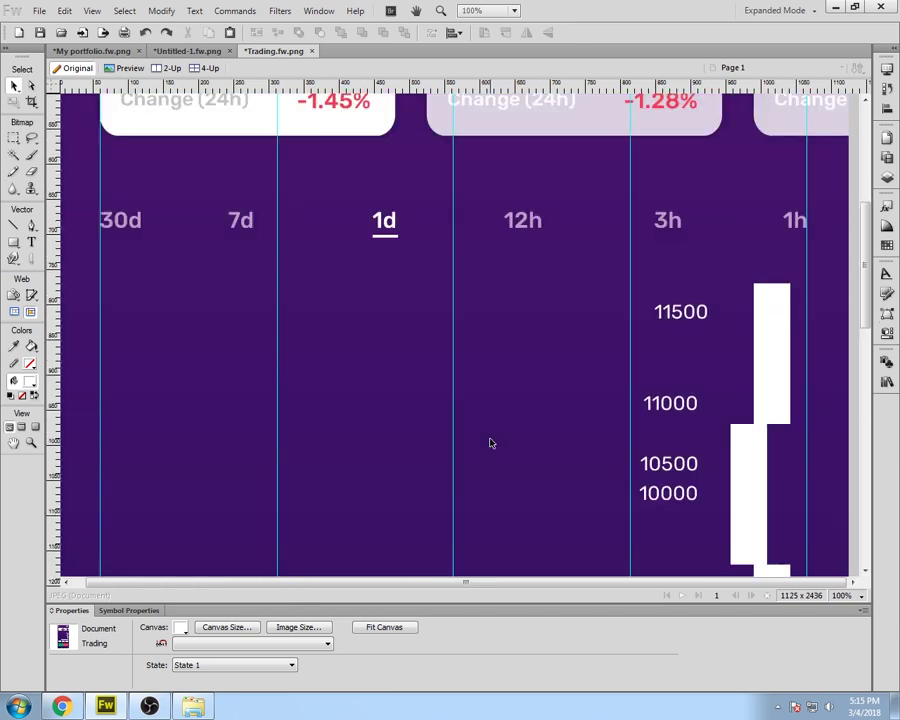
scroll(491, 442, "down", 6)
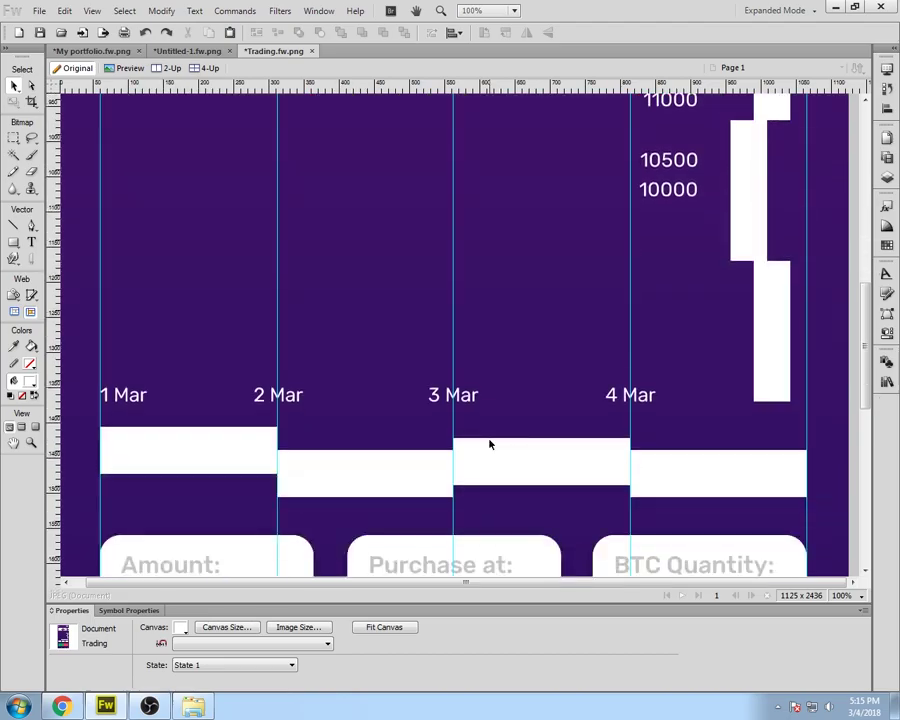
Step: Switch to Chrome to check the open IQ Option reference tab, and return to the Fireworks design
key("alt+Tab")
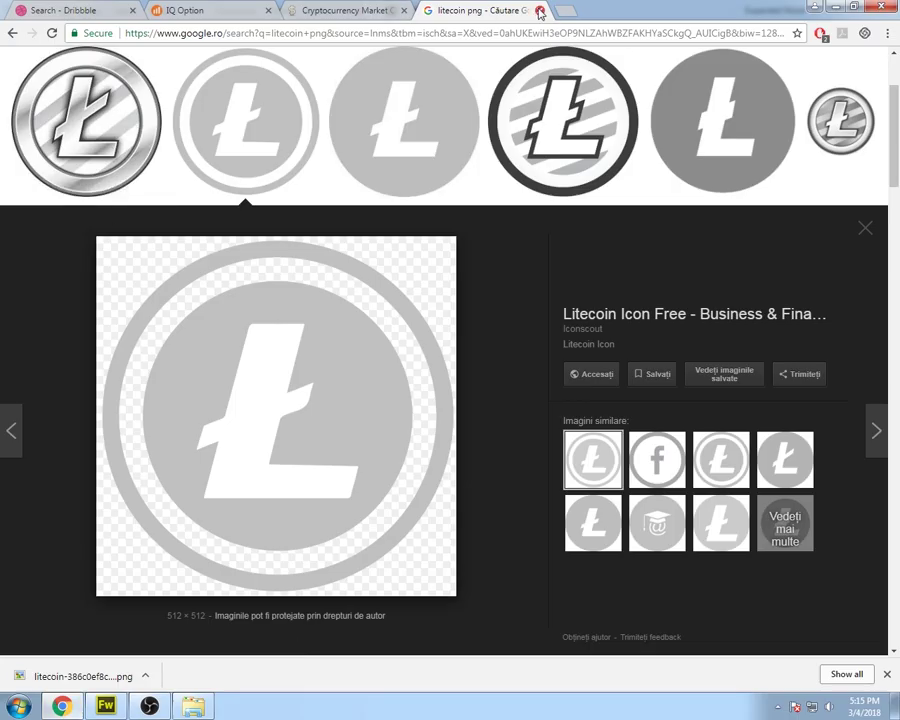
left_click(253, 8)
key("alt+Tab")
left_click(268, 398)
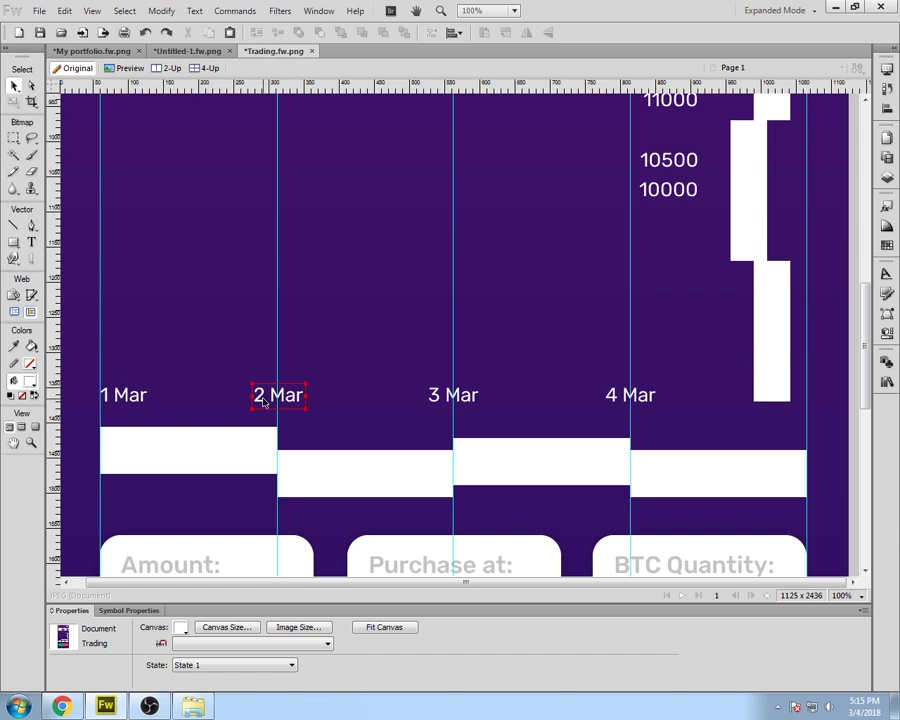
left_click(235, 384)
Step: Change the 1 Mar label's text to 4 Mar and realign it with the left-hand guide
double_click(102, 395)
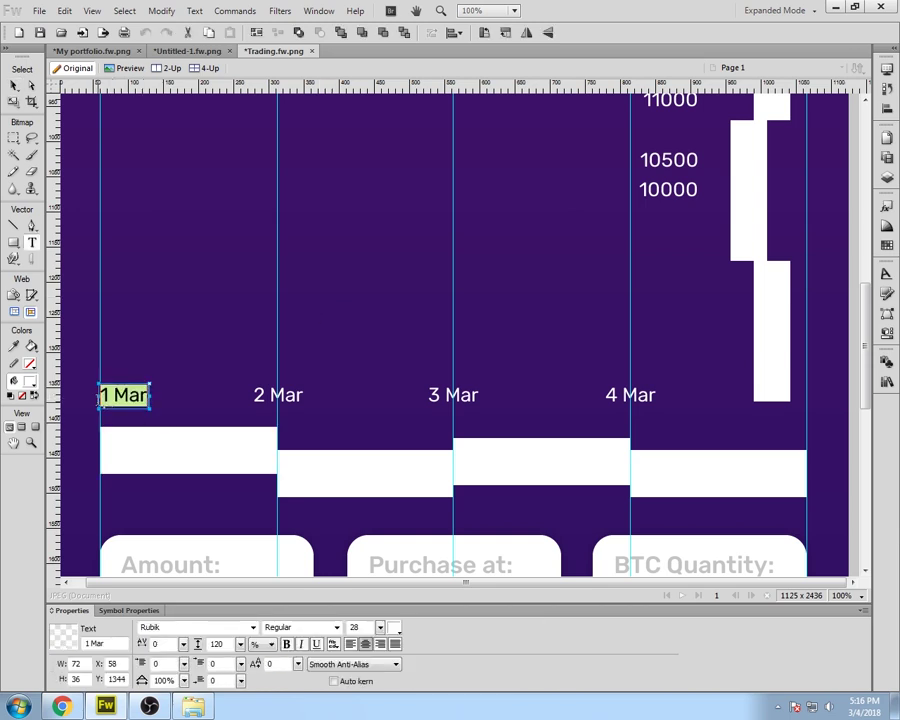
type("4 Mar")
key("Left")
key("Left")
key("Left")
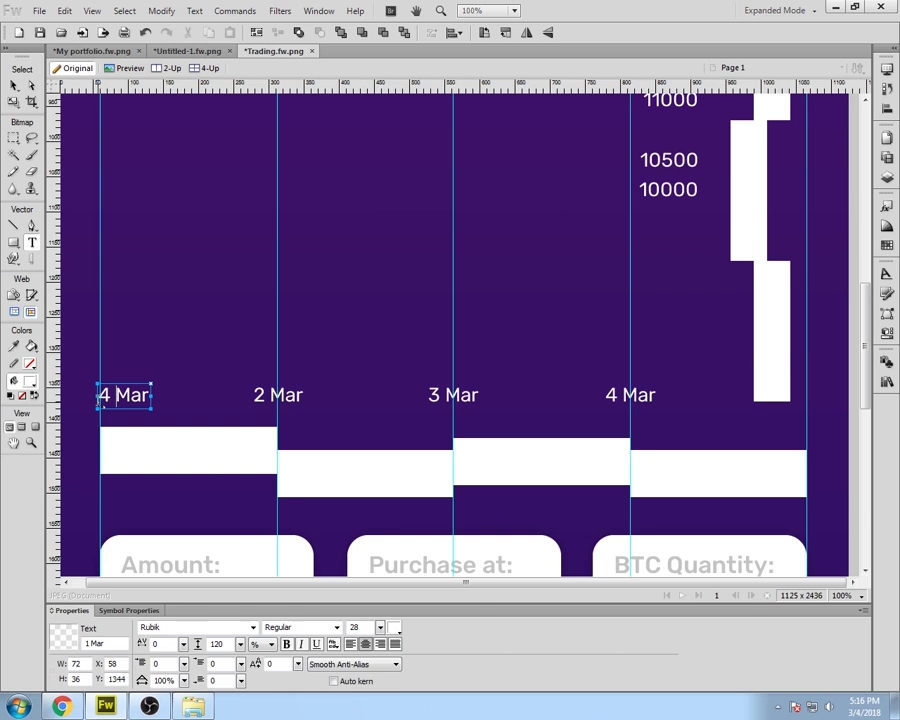
left_click(16, 88)
left_click(207, 343)
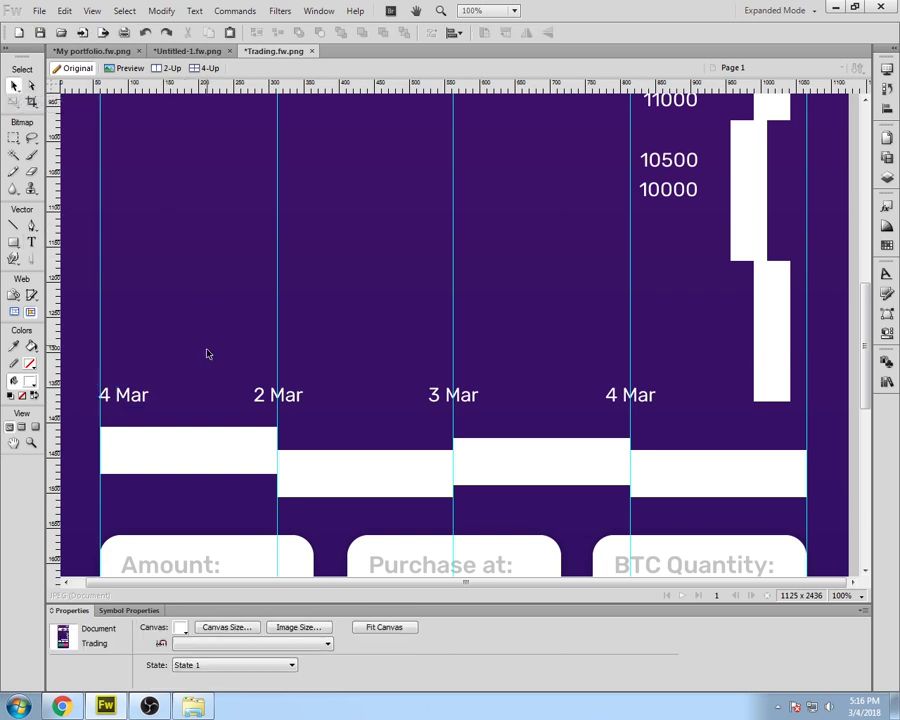
left_click(109, 404)
left_click(178, 394)
left_click(140, 397)
left_click(181, 397)
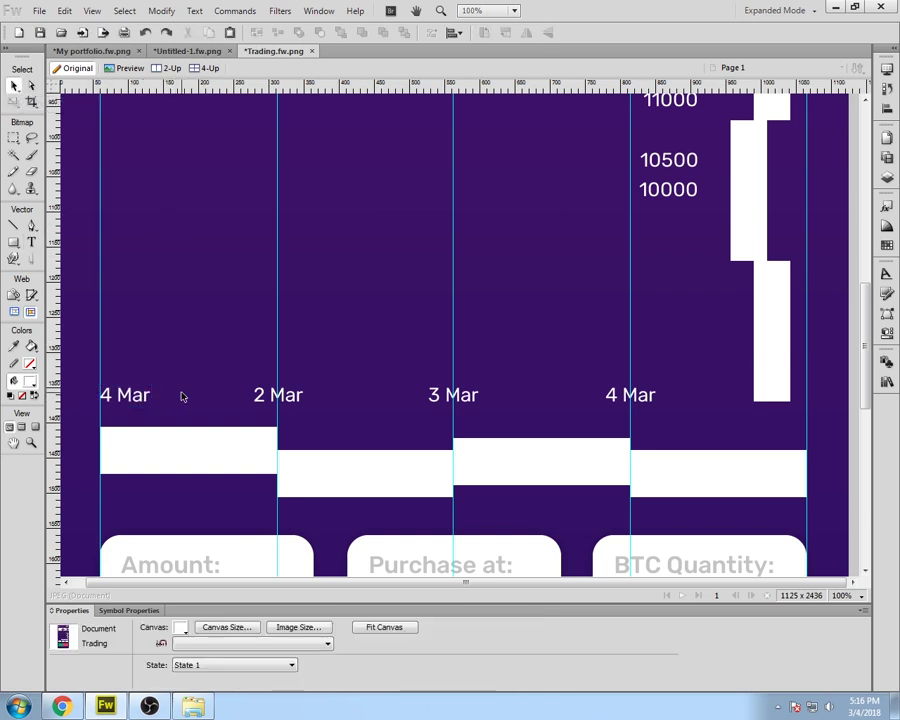
Step: Replace the text of the first date label at the left-hand guide with 6 am
scroll(181, 397, "up", 5)
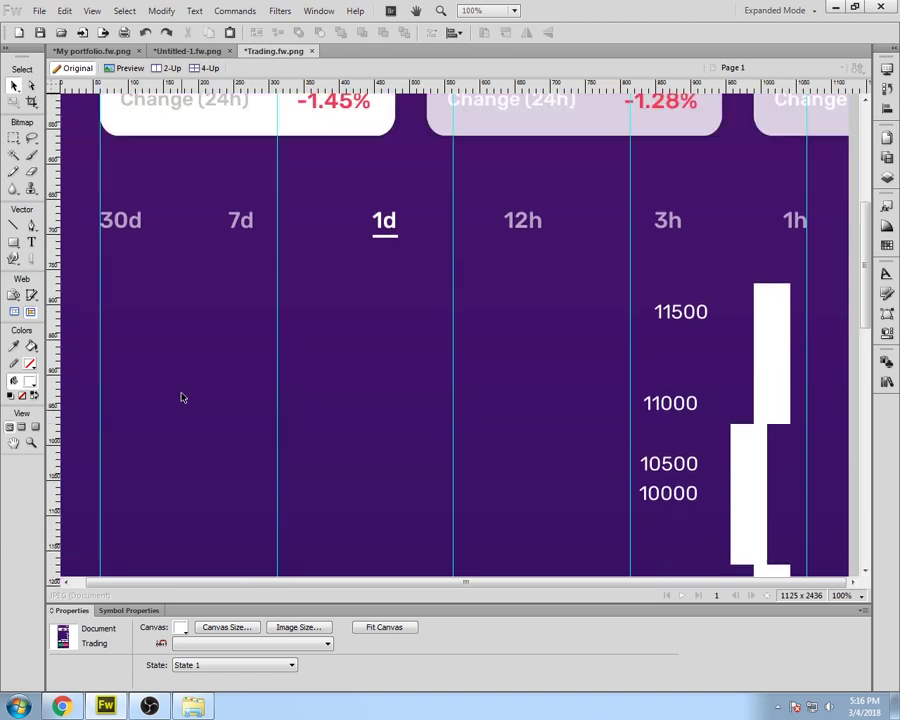
scroll(181, 397, "down", 4)
scroll(181, 397, "up", 3)
scroll(181, 397, "down", 4)
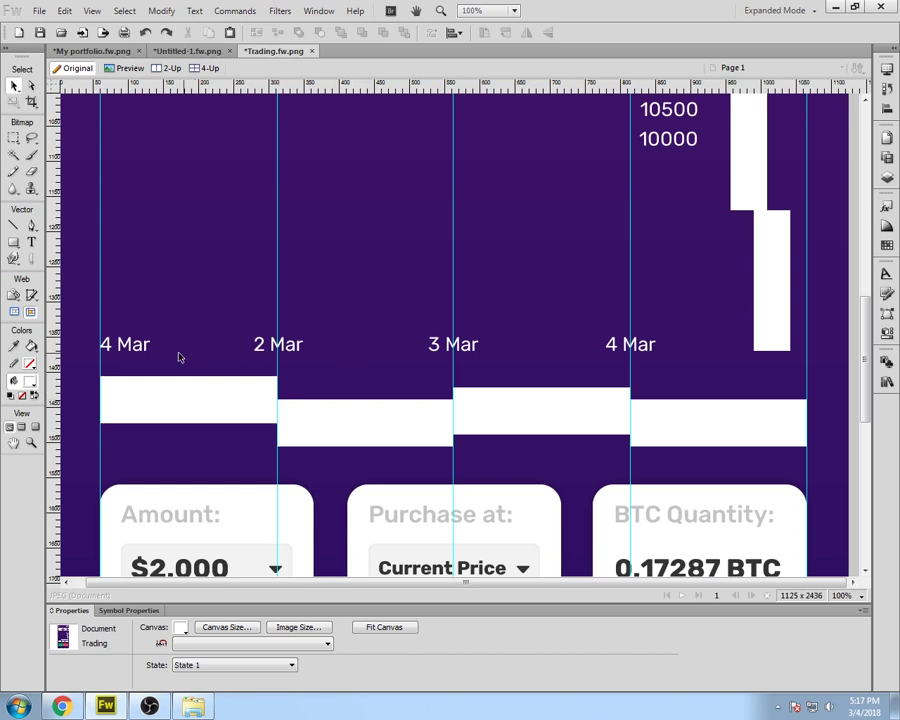
double_click(128, 345)
key("BackSpace")
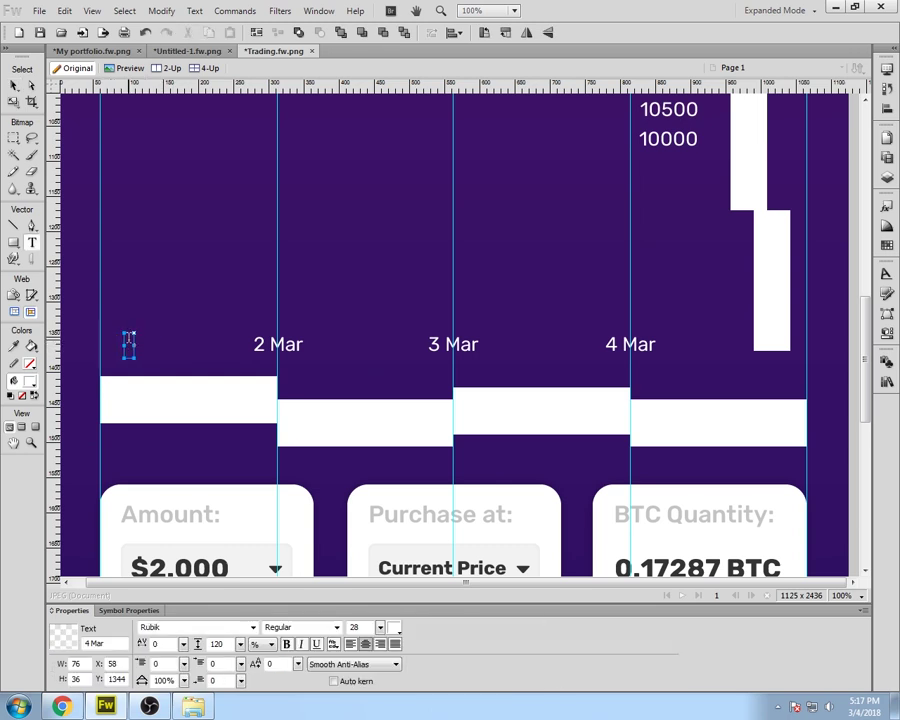
type("6 am")
key("Left")
key("Left")
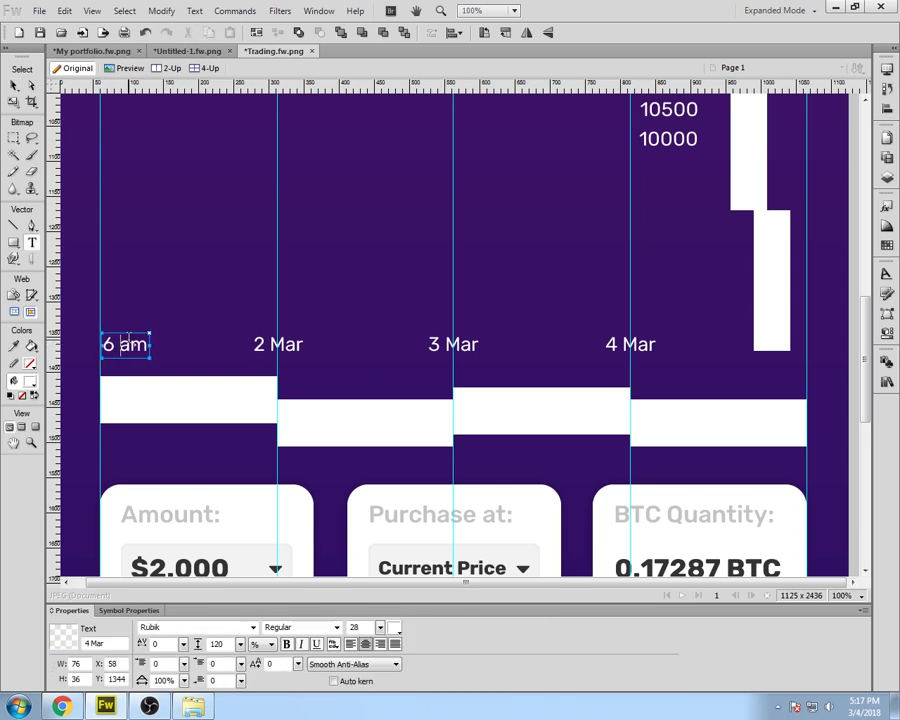
key("Escape")
Step: Nudge the 6 am label sideways until its text sits flush with the left-hand guide
key("Left")
key("Left")
key("Left")
key("Left")
left_click(148, 340)
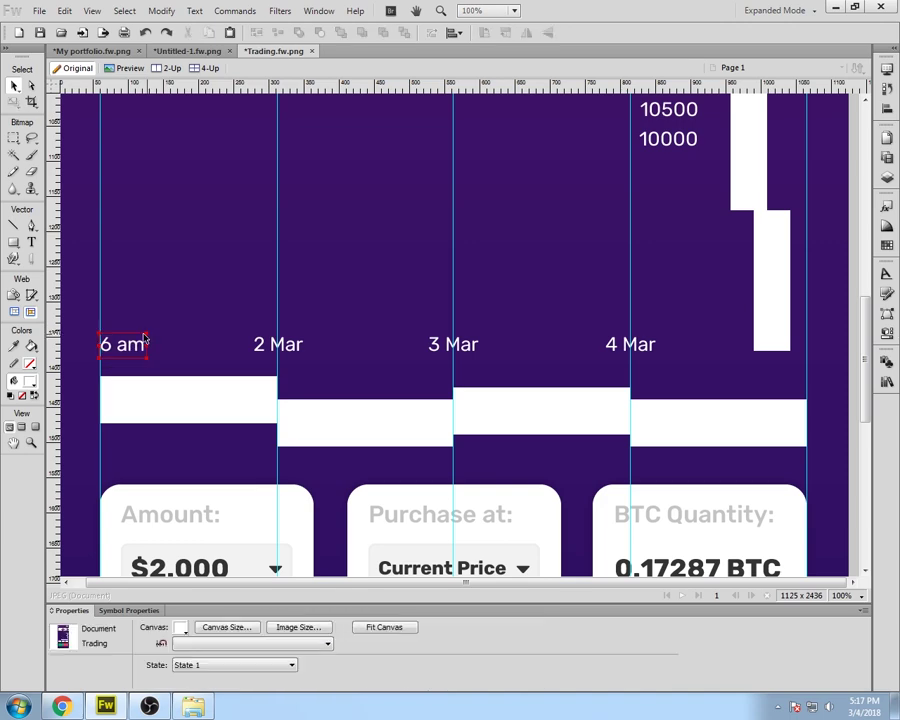
left_click(134, 342)
key("ctrl+=")
key("ctrl+=")
key("Left")
key("ctrl+-")
key("ctrl+-")
key("ctrl+-")
key("ctrl+=")
key("ctrl+-")
Step: Place a copy of the 6 am label at the second vertical guide and change its text to 12 pm
left_click_drag(178, 340, 450, 340)
left_click(460, 361)
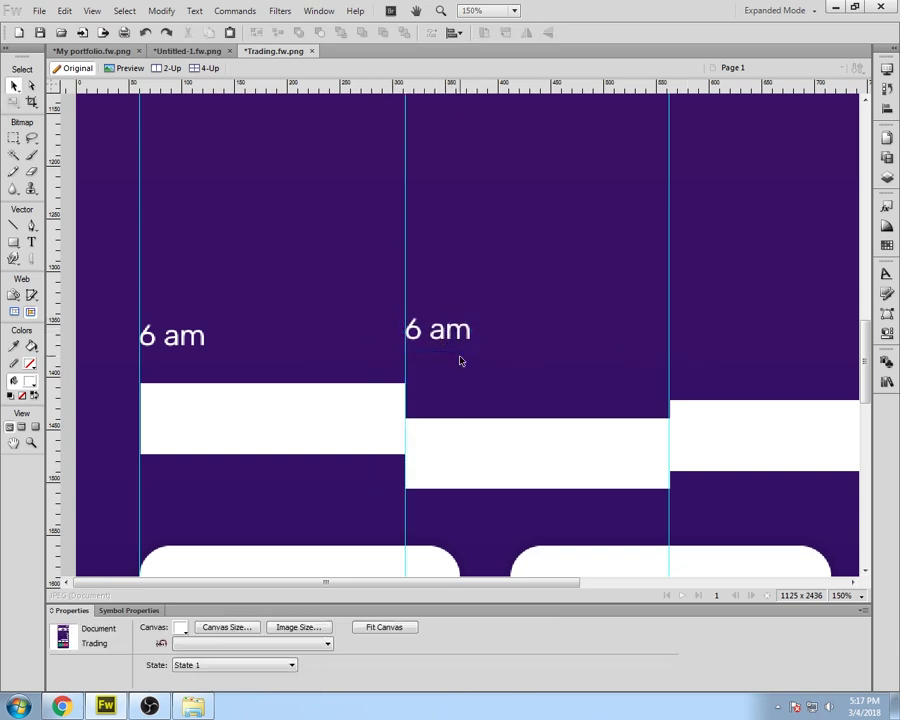
double_click(438, 333)
double_click(412, 330)
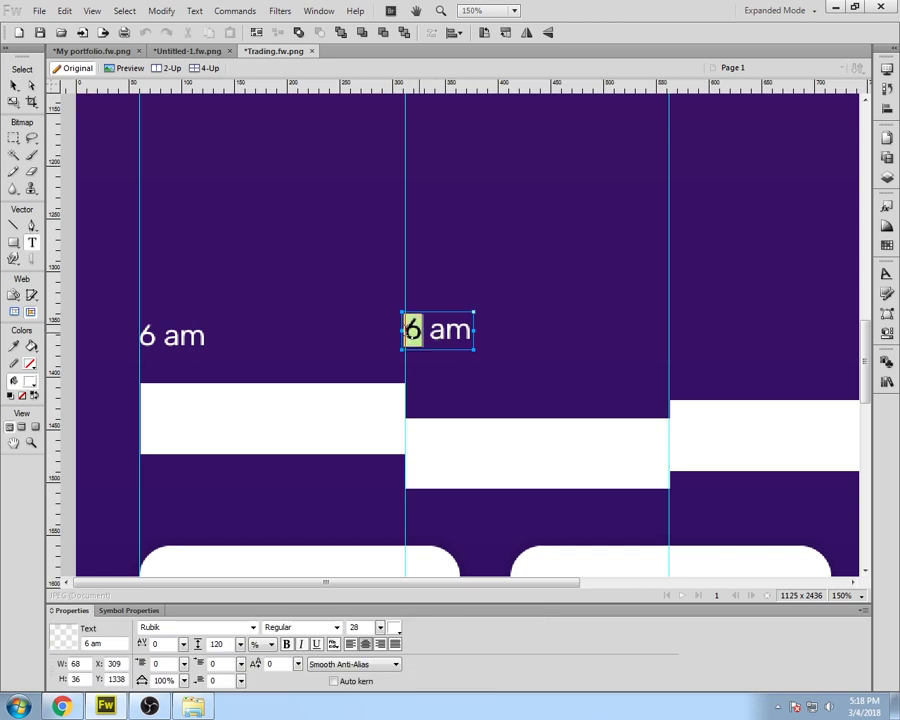
type("12")
key("BackSpace")
type("p")
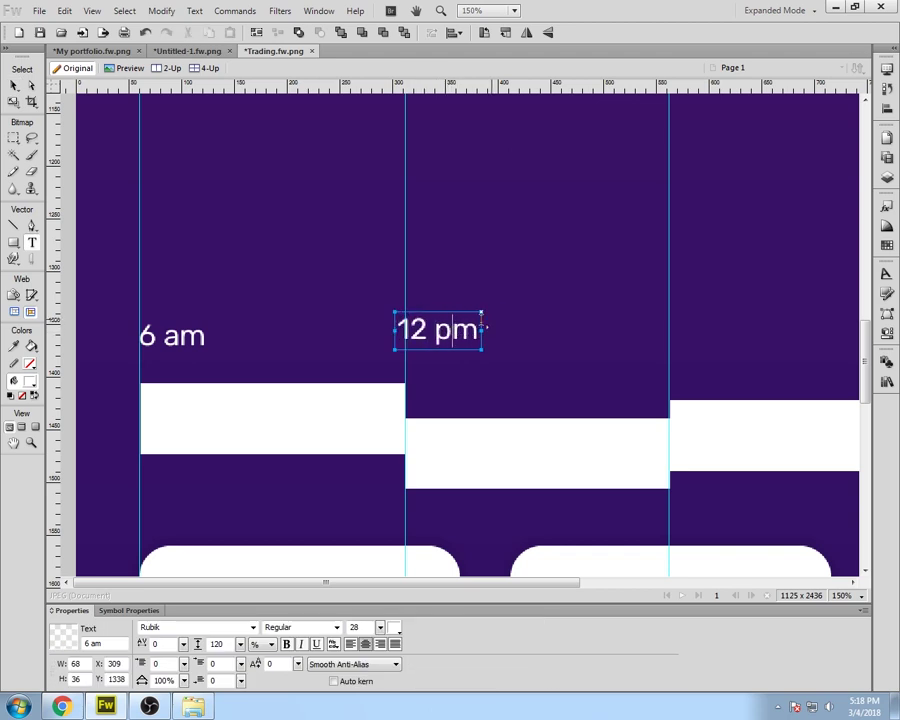
key("Escape")
Step: Place a copy of the 12 pm label at the third vertical guide and change its text to 6 pm
left_click_drag(437, 343, 686, 344)
left_click(431, 361)
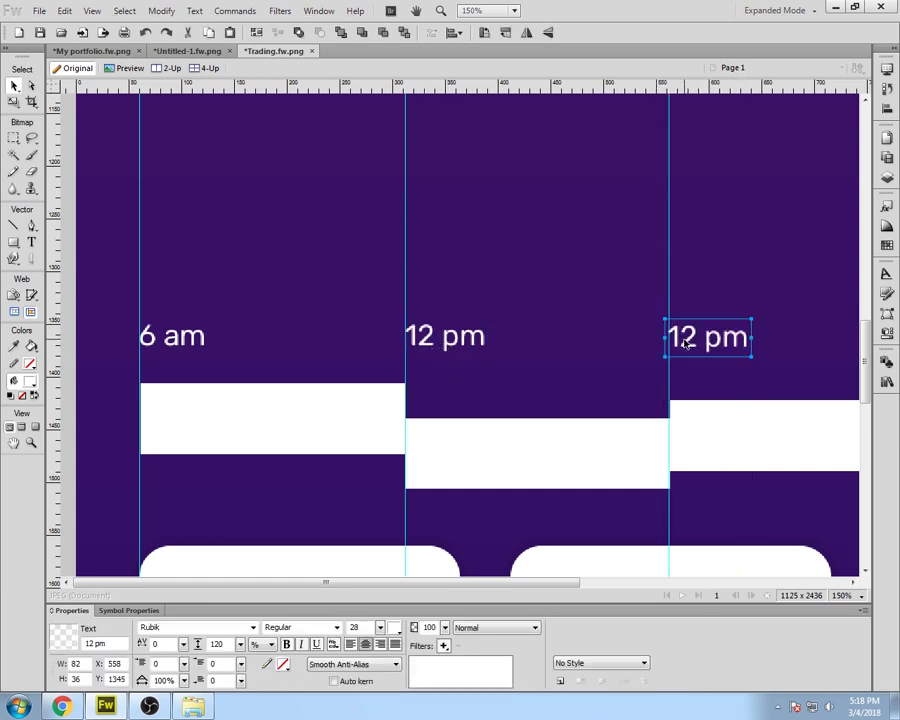
left_click_drag(452, 582, 503, 584)
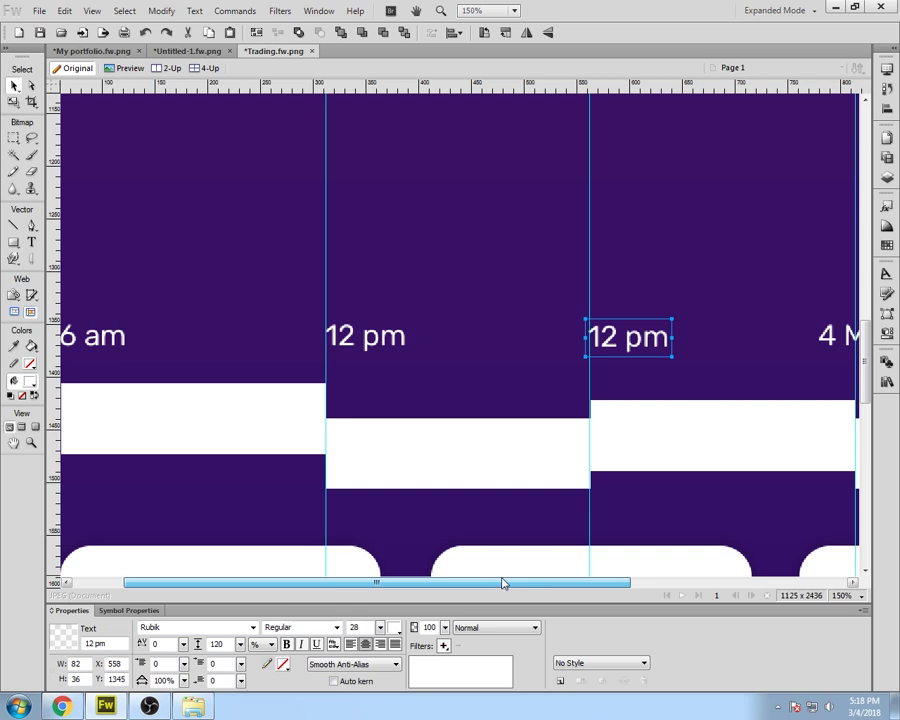
left_click_drag(503, 584, 521, 583)
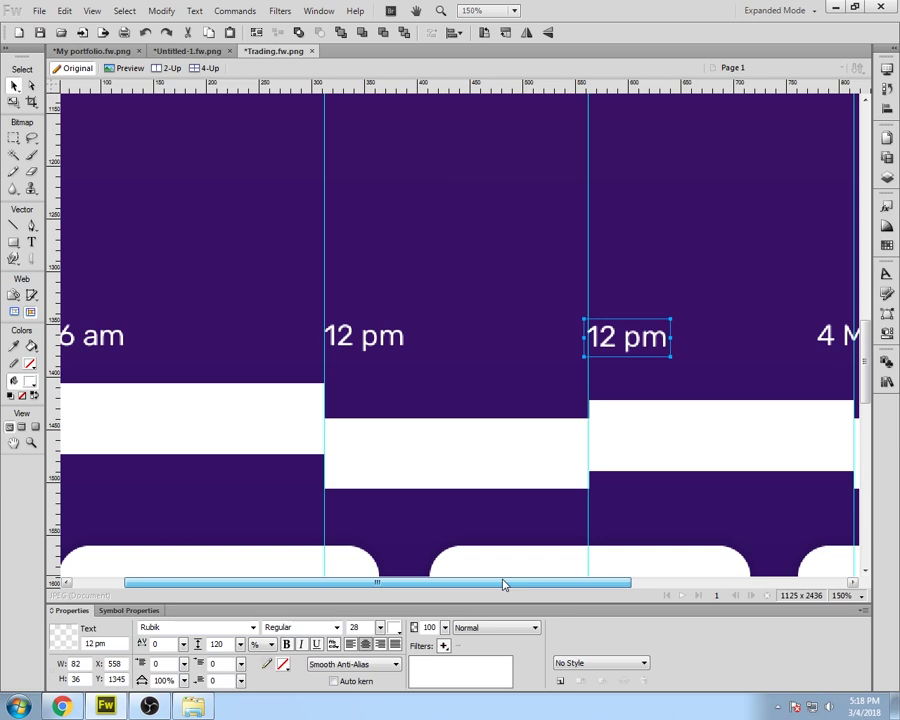
left_click_drag(503, 584, 643, 582)
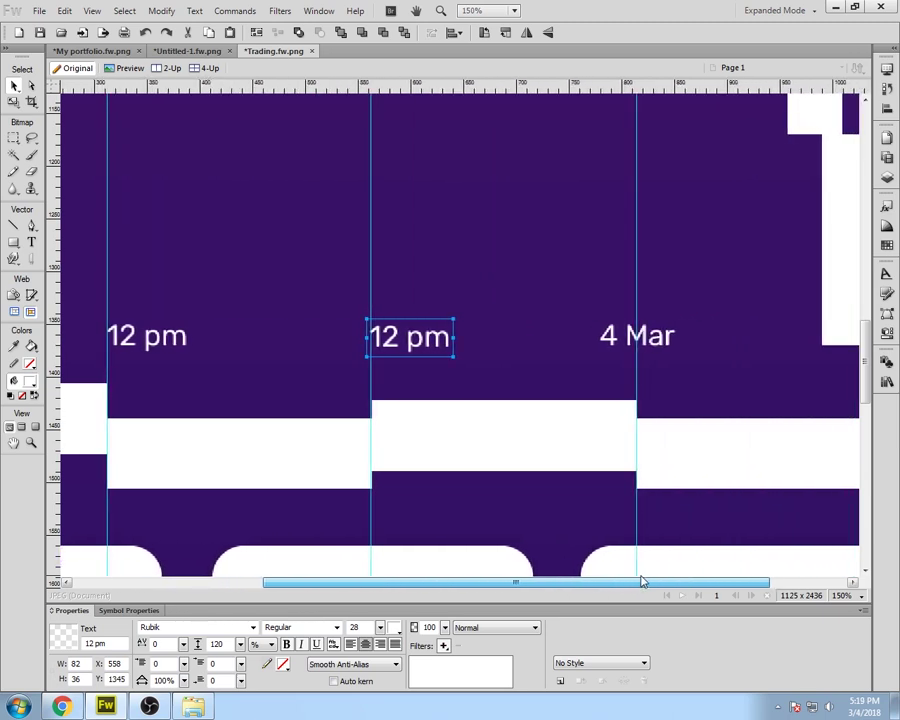
double_click(408, 348)
left_click_drag(408, 347, 364, 337)
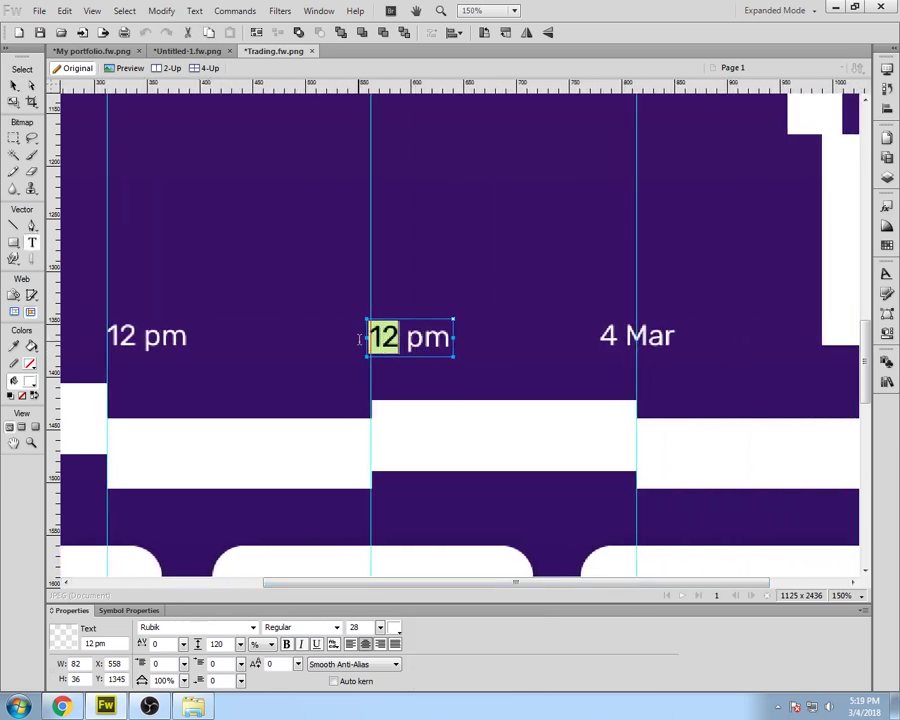
type("6")
key("Escape")
Step: Replace the 4 Mar label at the fourth vertical guide with a copy of the 6 pm label reading 12 am
left_click(640, 346)
key("Delete")
left_click_drag(408, 341, 668, 340)
double_click(660, 339)
key("BackSpace")
type("12")
left_click(688, 338)
key("BackSpace")
type("a")
key("Escape")
Step: Adjust the 6 pm and 12 am labels so they share the 12 pm label's baseline and sit flush with their vertical guides
left_click_drag(683, 357, 686, 345)
left_click(173, 340)
left_click(402, 341)
key("Up")
key("Up")
left_click(691, 346)
key("Left")
key("Left")
key("Left")
key("ctrl+d")
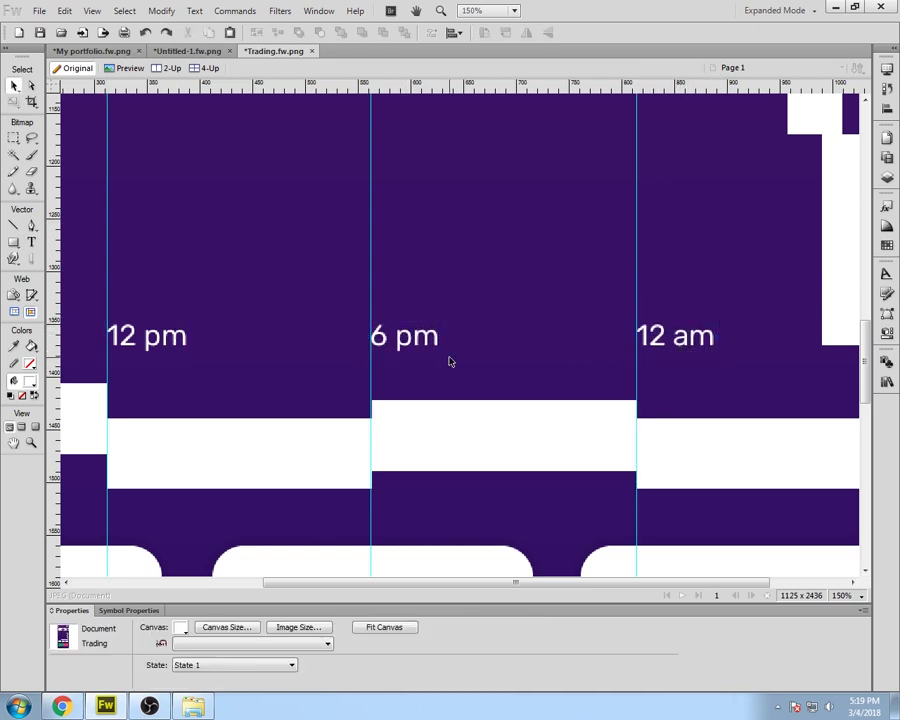
left_click(421, 342)
key("ctrl+d")
Step: Add four horizontal guides at the upper and lower edges of the three stacked white spacer rectangles along the price axis
key("ctrl+minus")
scroll(464, 396, "up", 1)
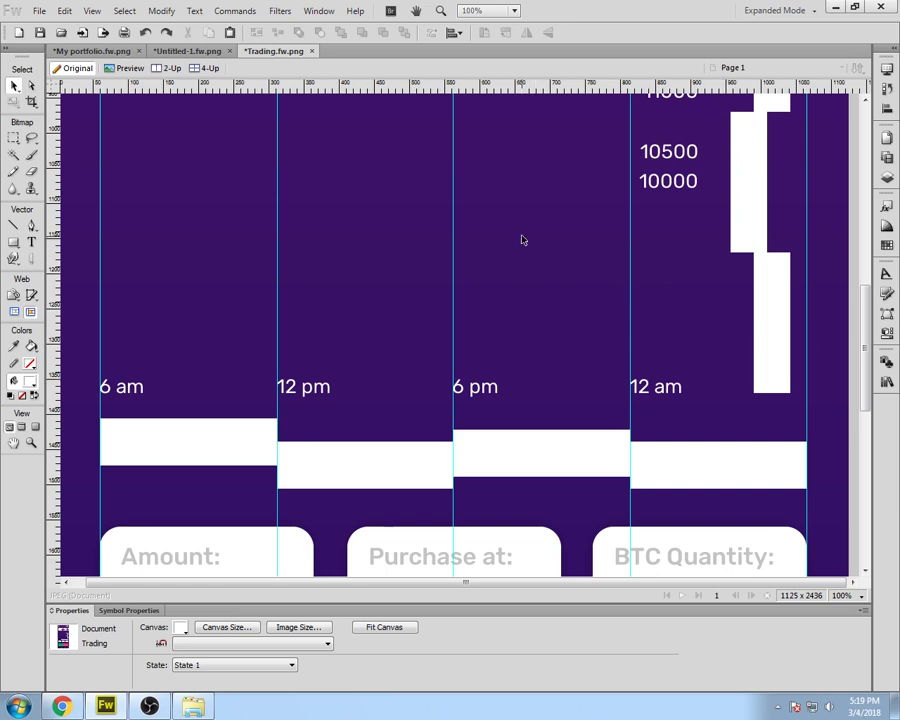
scroll(536, 235, "up", 1)
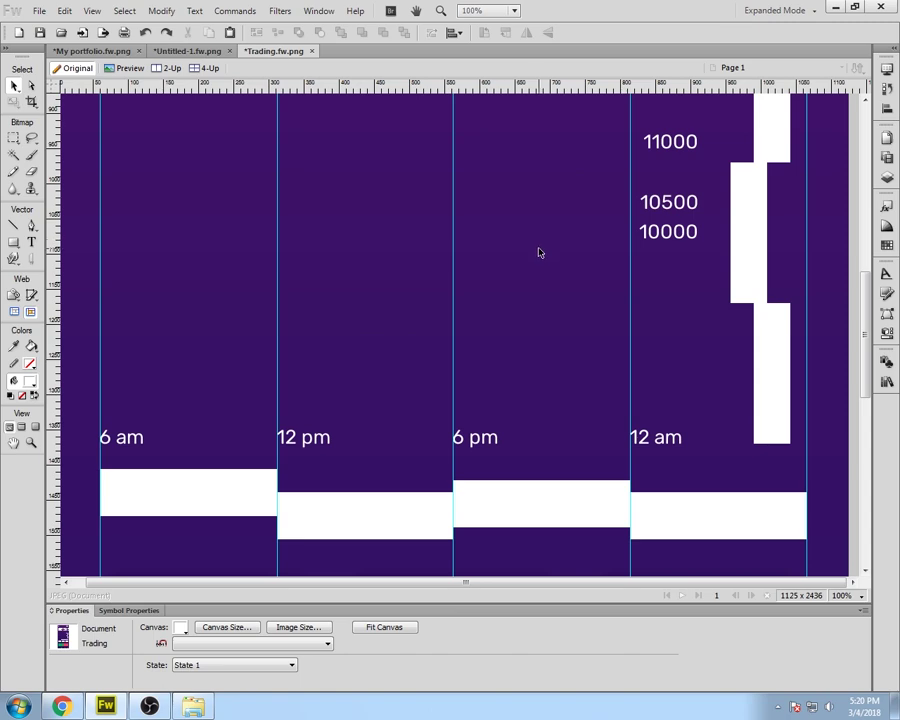
scroll(538, 253, "up", 2)
scroll(536, 258, "up", 2)
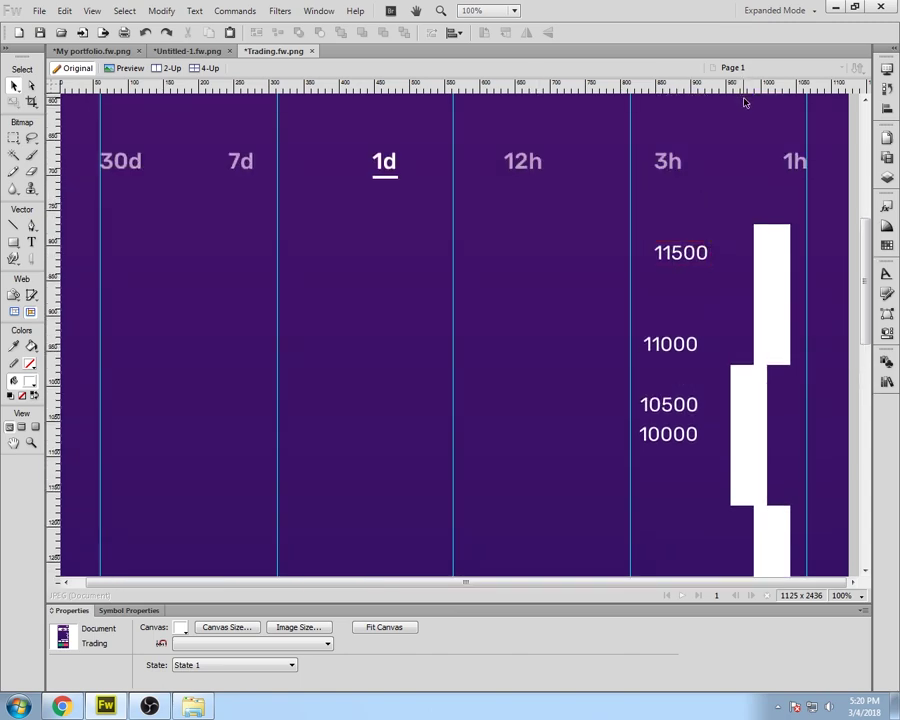
scroll(694, 333, "down", 4)
scroll(690, 360, "up", 7)
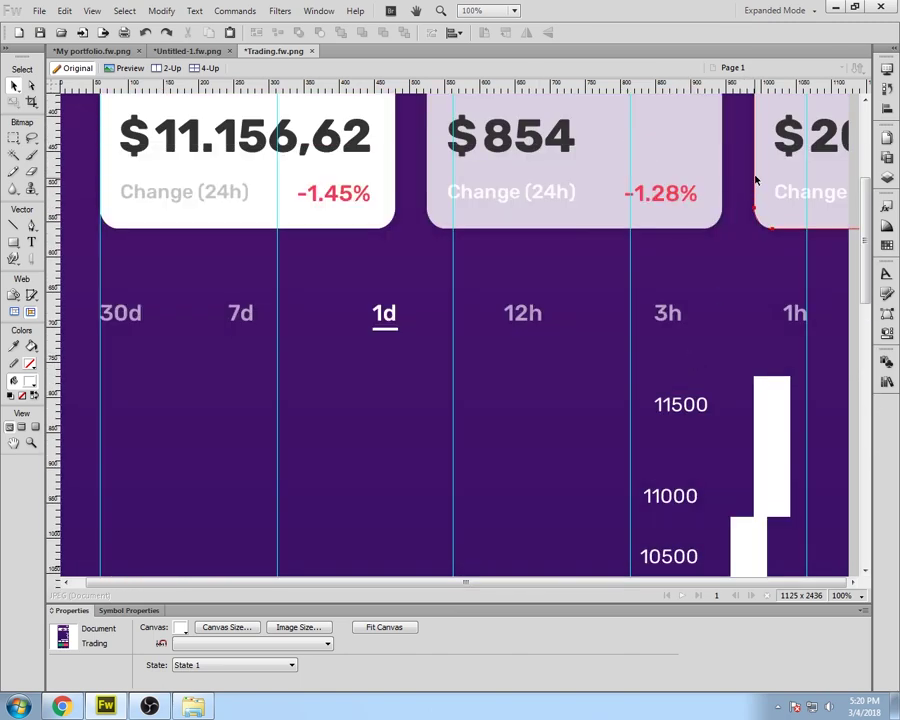
left_click_drag(755, 85, 741, 373)
scroll(743, 380, "down", 2)
left_click_drag(757, 88, 763, 418)
scroll(763, 420, "down", 3)
left_click_drag(766, 90, 818, 405)
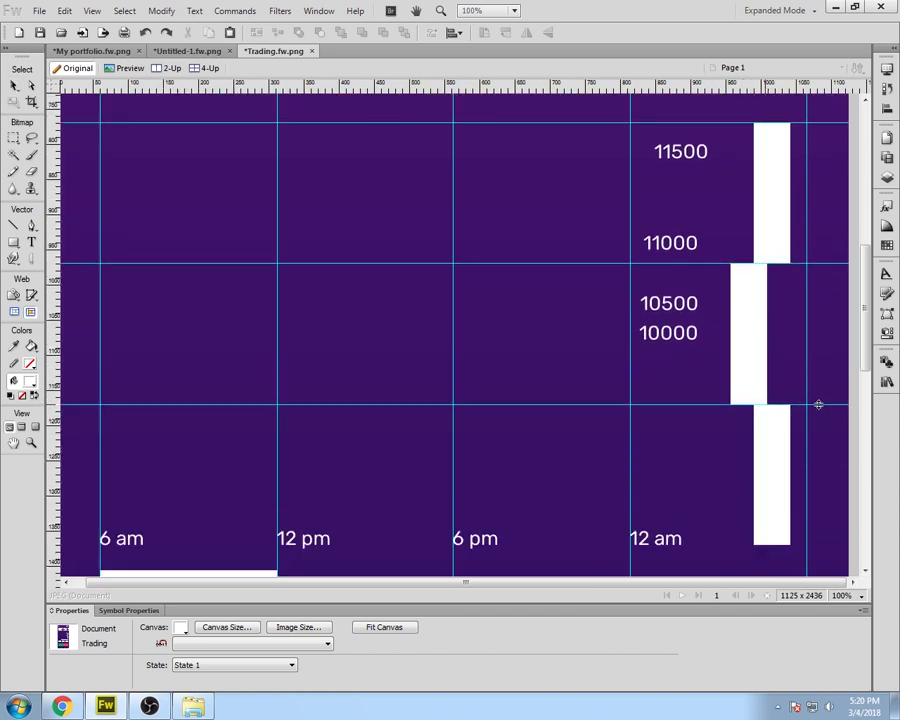
scroll(808, 422, "down", 3)
left_click_drag(831, 89, 820, 393)
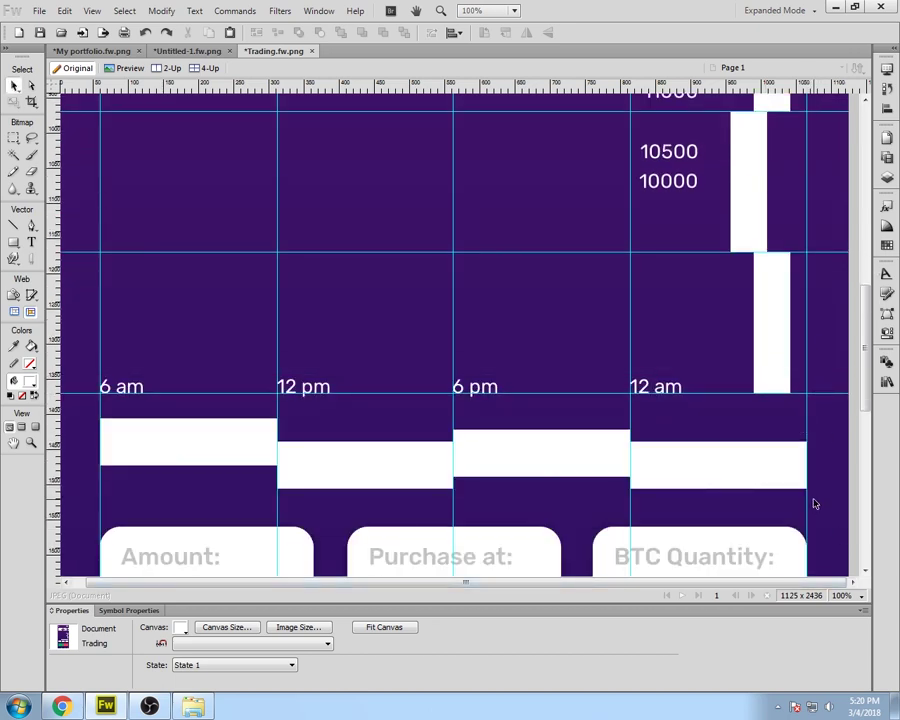
Step: Move the 6 am, 12 pm, 6 pm and 12 am labels down together to Y 1388, below the lowest horizontal guide
left_click(664, 386)
left_click(302, 386, "shift")
left_click(122, 386, "shift")
left_click(472, 387, "shift")
key("shift+Down")
key("shift+Down")
key("shift+Down")
key("shift+Down")
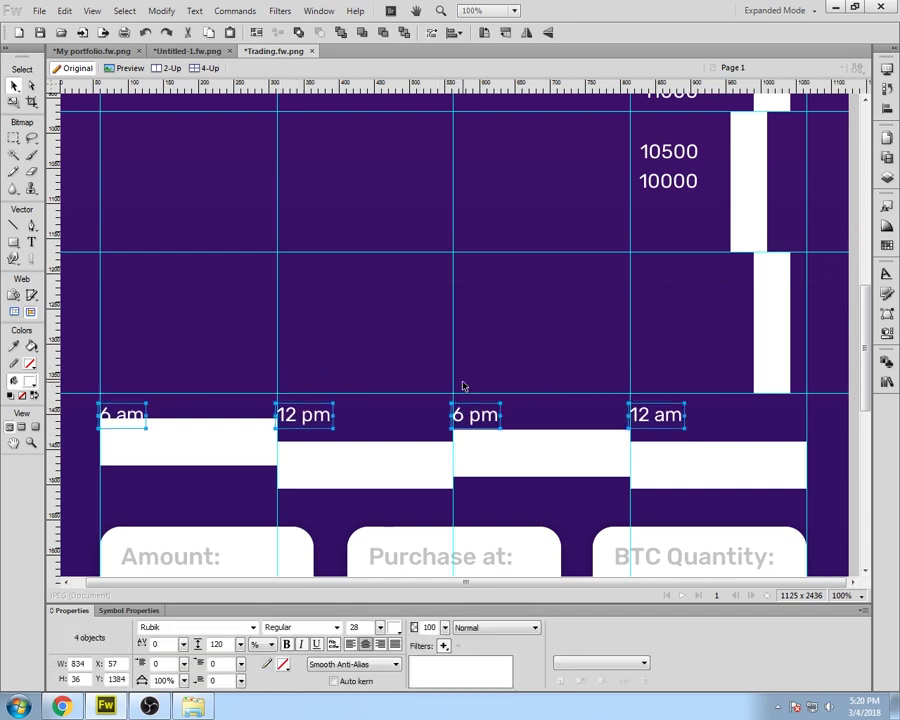
key("Down")
key("Down")
key("Down")
key("Down")
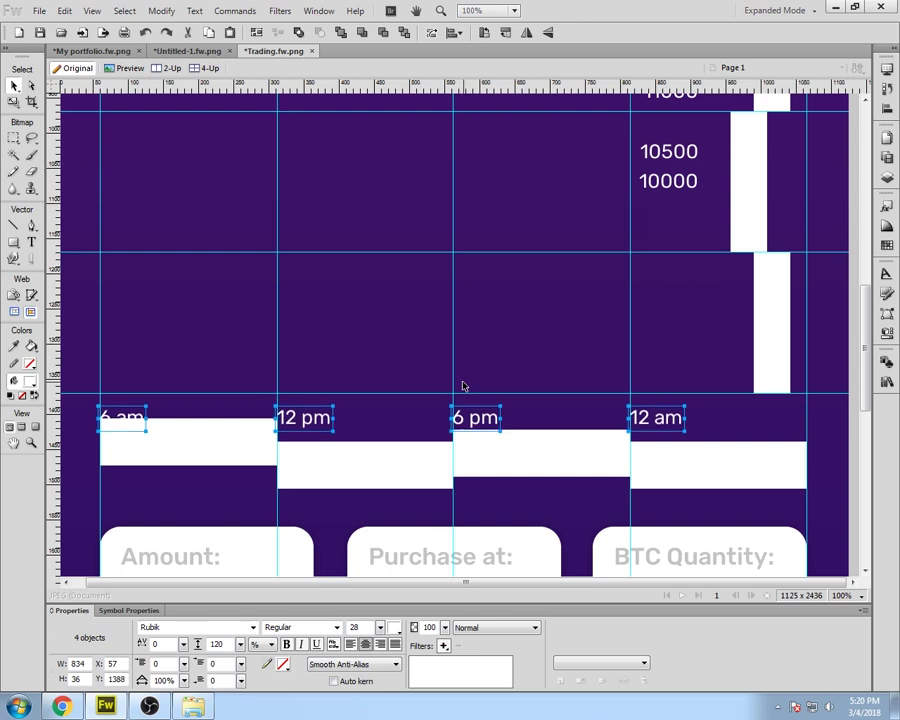
Step: Delete the white spacer rectangles below the time labels and along the price axis
left_click(228, 446)
key("Delete")
left_click(362, 466)
key("Delete")
left_click(465, 470)
key("Delete")
left_click(715, 470)
key("Delete")
Step: Move the 11500 label onto the highest horizontal guide with its text flush against the right-hand vertical guide
scroll(766, 241, "up", 1)
left_click_drag(692, 258, 783, 221)
scroll(772, 344, "down", 4)
scroll(775, 347, "up", 4)
left_click(791, 233)
left_click(790, 251)
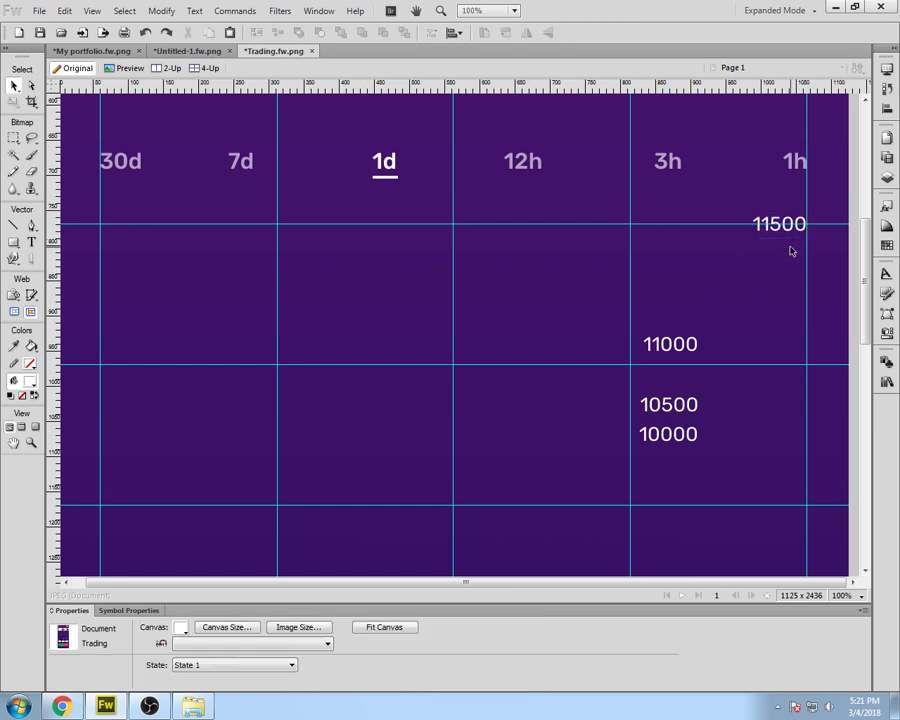
left_click(796, 236)
left_click(791, 256)
left_click_drag(791, 234, 792, 235)
left_click(790, 250)
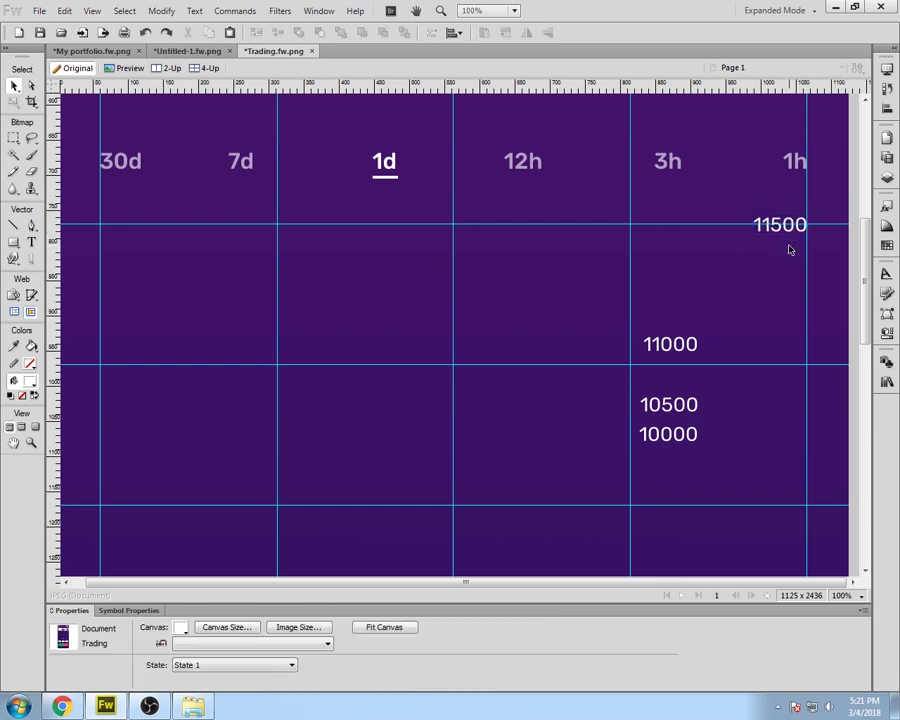
Step: Move the 11000, 10500 and 10000 labels onto the three remaining horizontal guides, flush with the right-hand vertical guide
left_click_drag(678, 343, 788, 364)
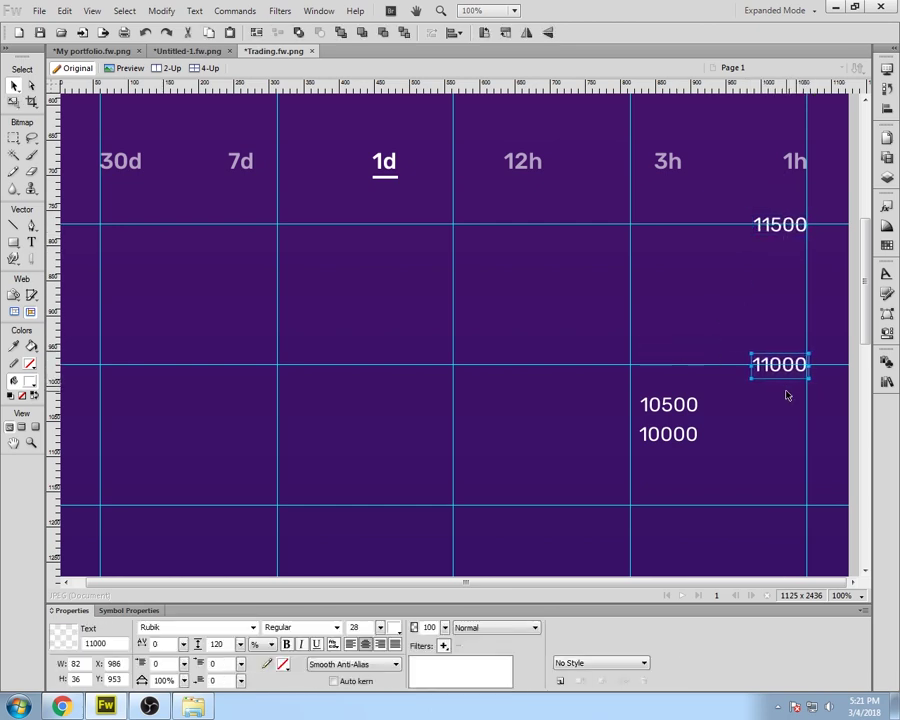
left_click(786, 393)
left_click_drag(661, 411, 772, 510)
left_click(772, 507)
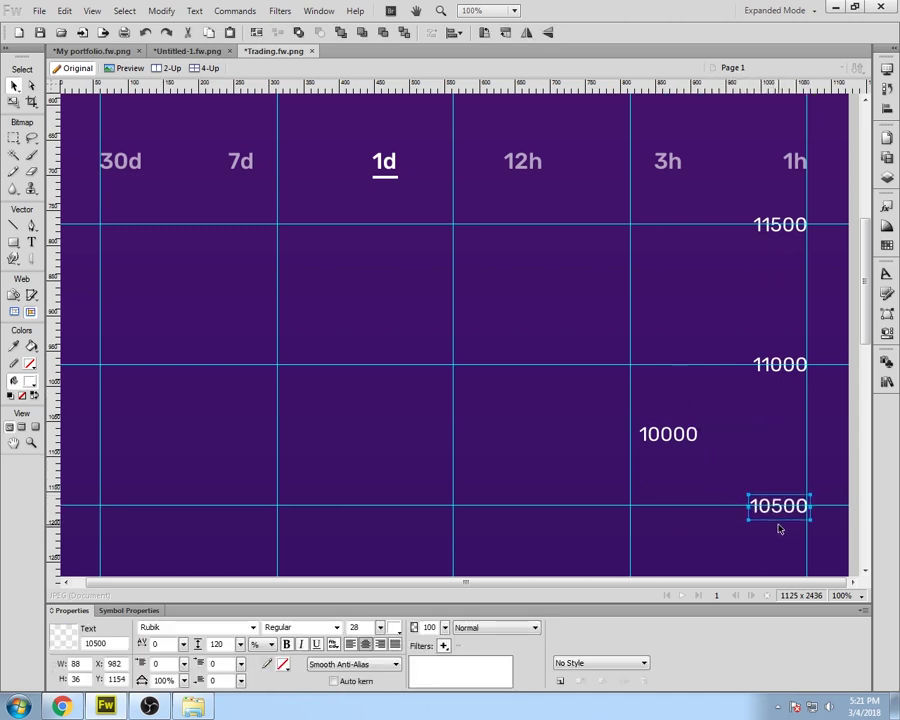
left_click(776, 524)
scroll(778, 527, "down", 3)
left_click_drag(684, 290, 781, 508)
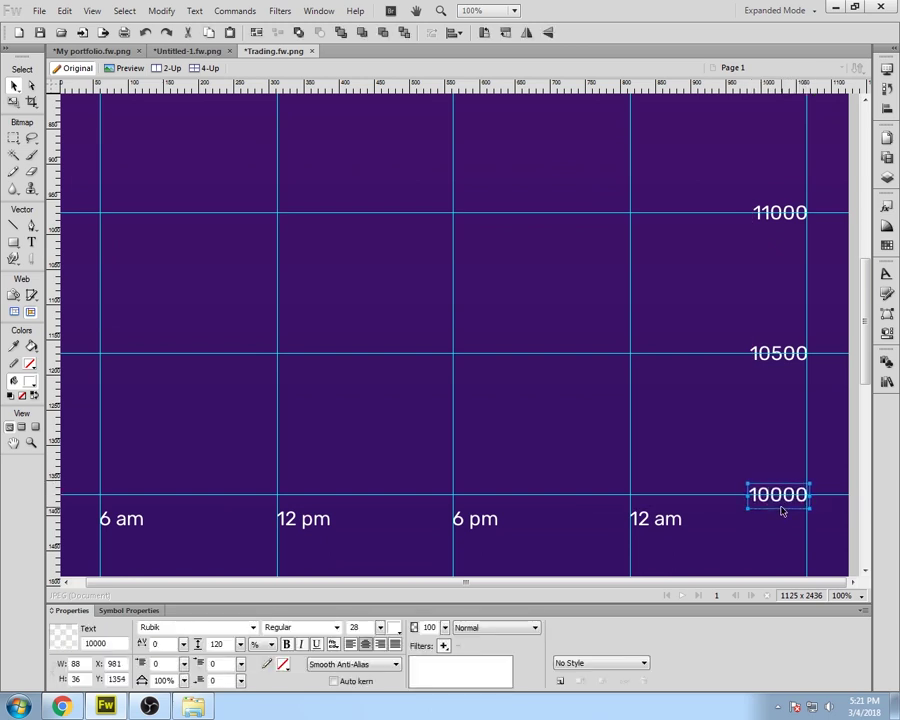
left_click(782, 523)
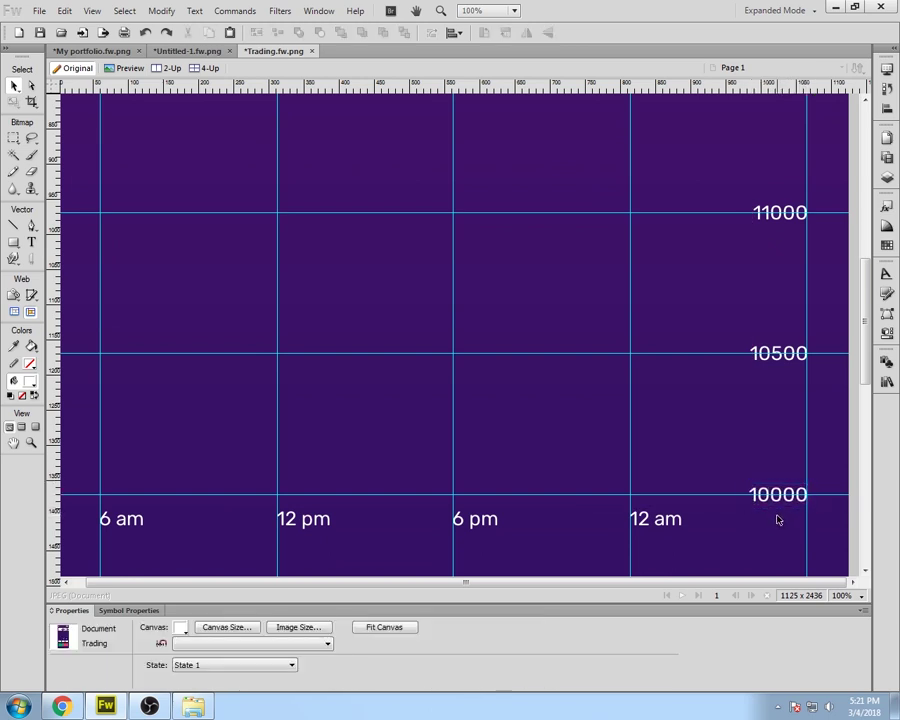
Step: Raise all four price labels by about 10 pixels so each number sits just above its horizontal guide
scroll(776, 518, "down", 2)
scroll(773, 517, "up", 5)
scroll(773, 517, "down", 3)
scroll(773, 517, "up", 5)
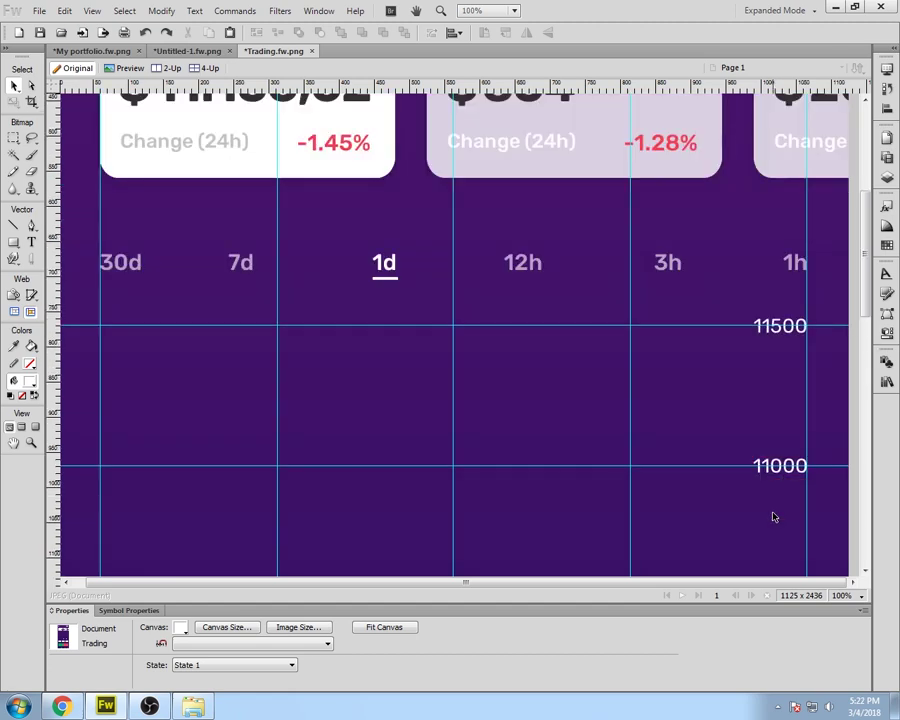
scroll(773, 517, "down", 6)
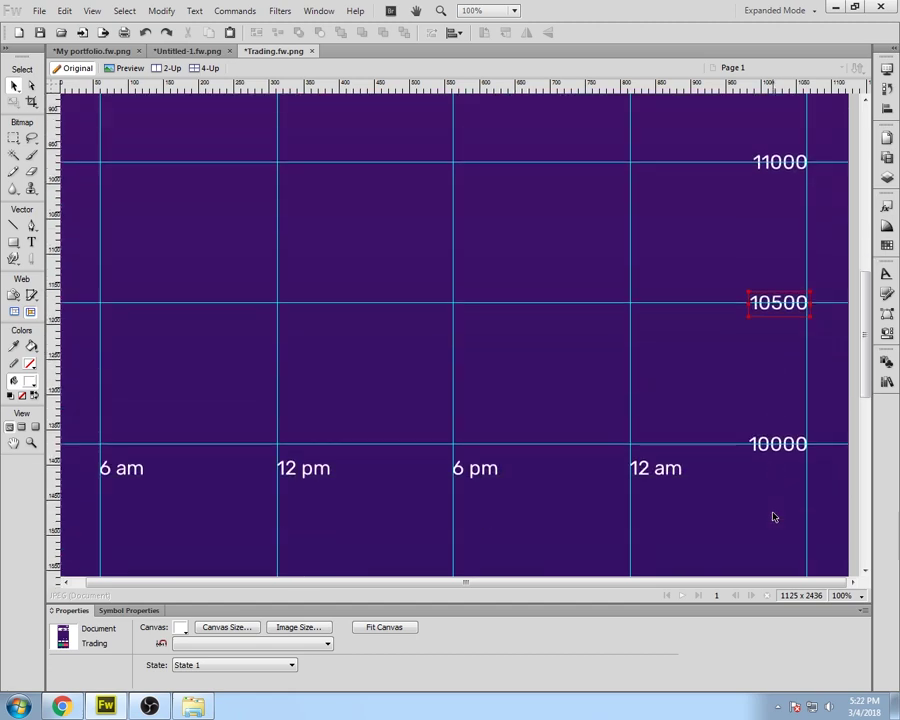
left_click(791, 456)
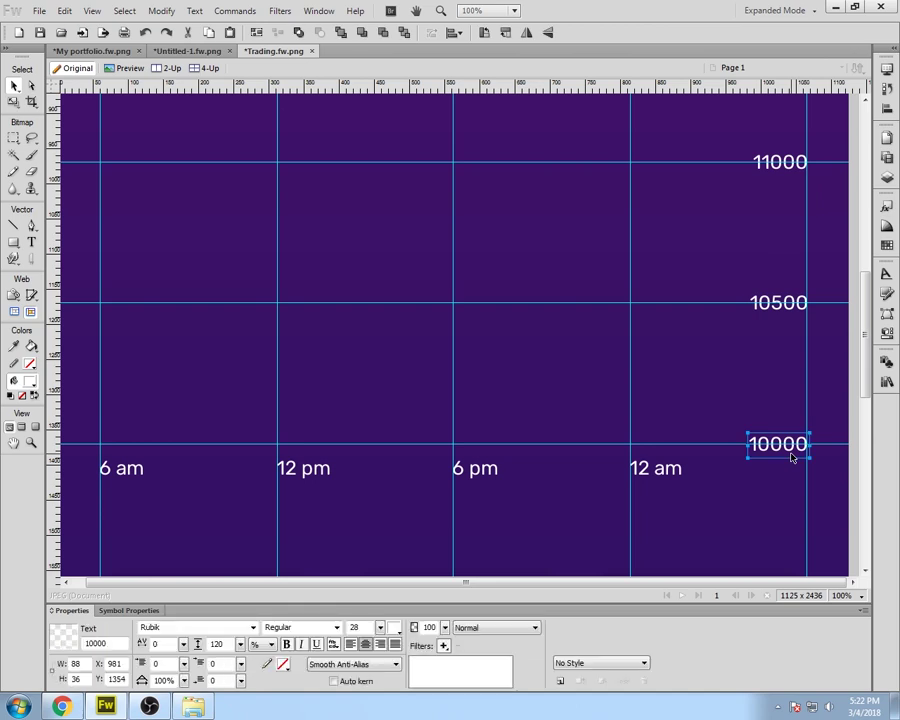
key("shift+Up")
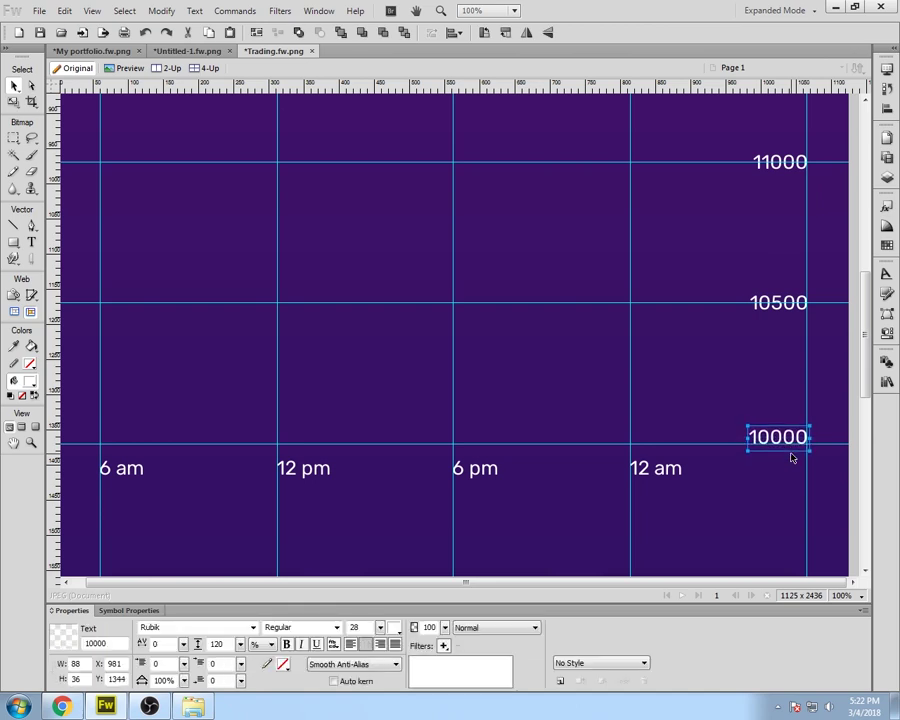
left_click(795, 305)
scroll(800, 342, "up", 2)
left_click(795, 262)
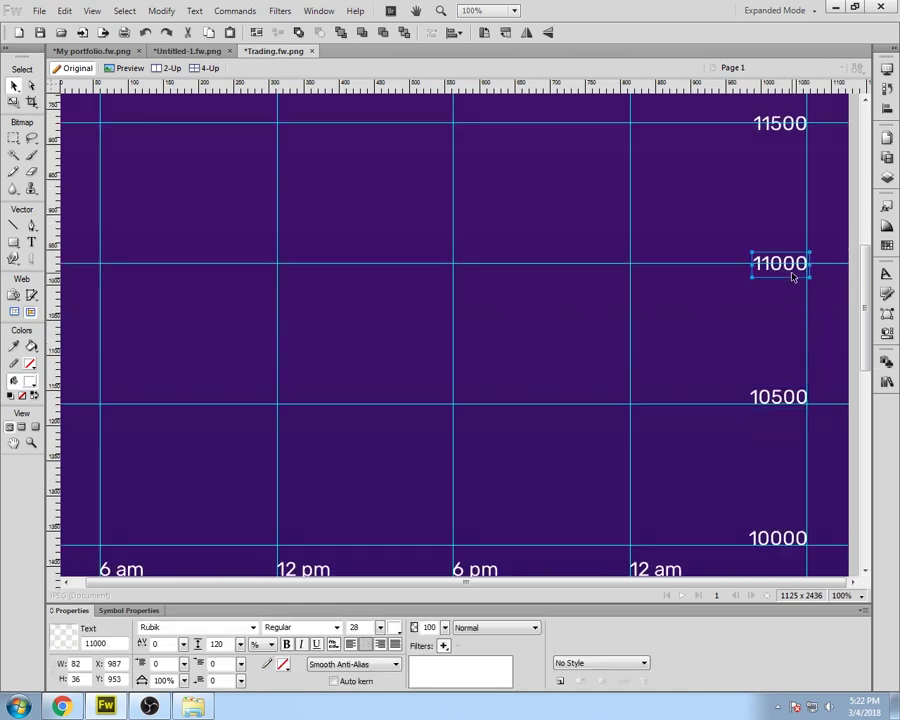
scroll(794, 300, "up", 3)
left_click(790, 268)
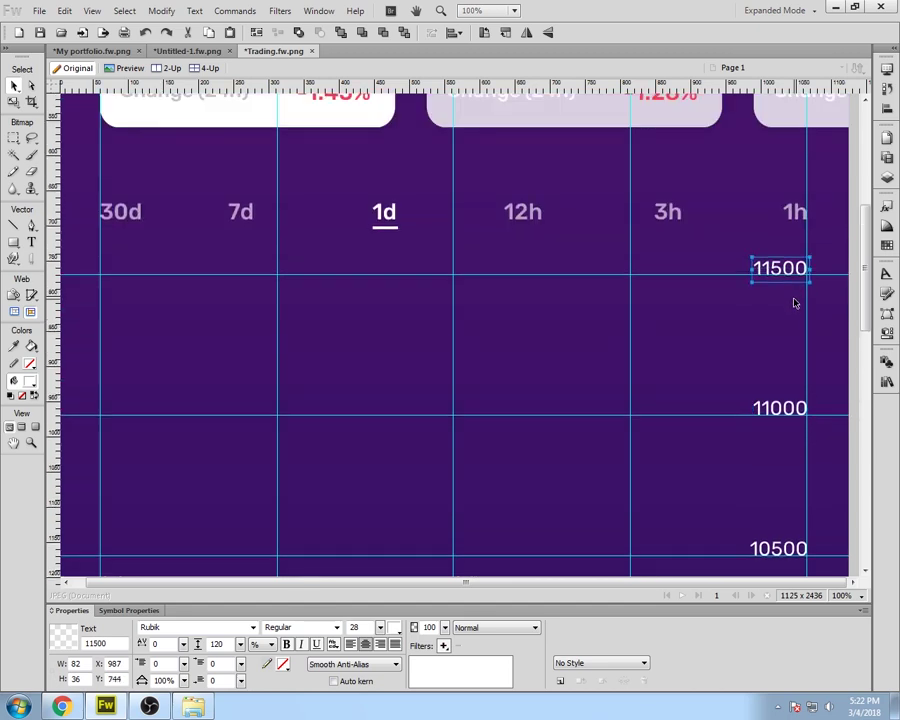
scroll(790, 319, "down", 5)
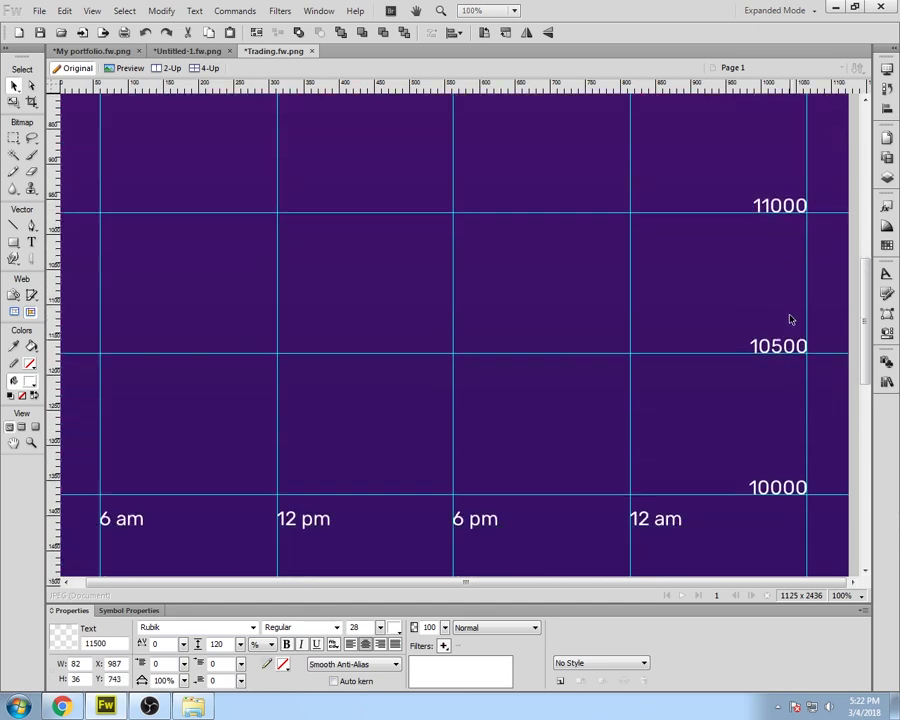
Step: Save the document, and move the whole timeframe row from 30d to 1h slightly upward, away from the 11500 label
scroll(790, 318, "up", 3)
scroll(786, 316, "up", 1)
key("ctrl+minus")
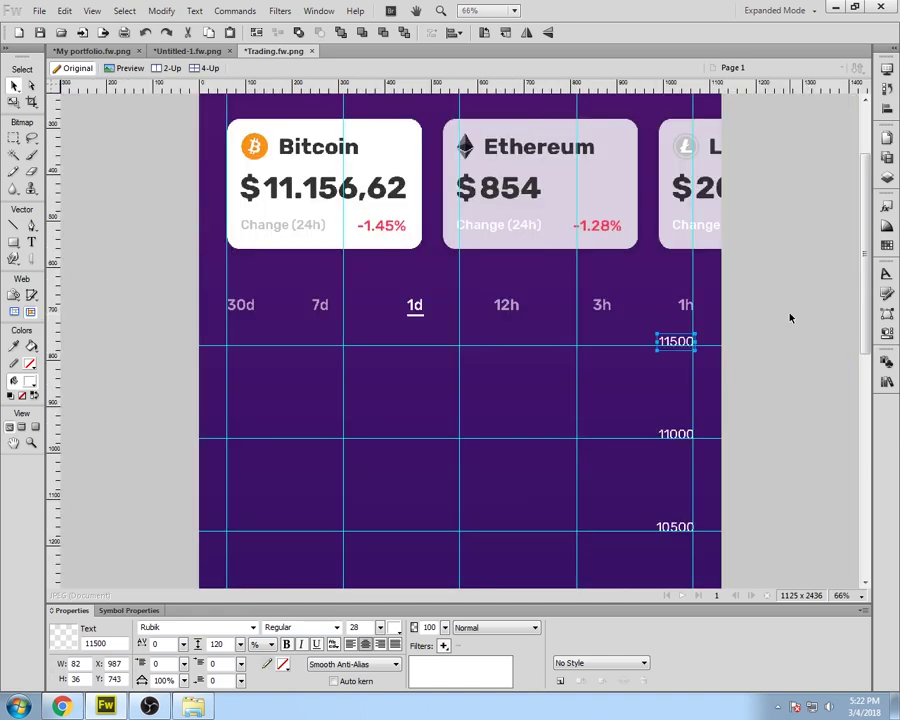
scroll(775, 312, "down", 1)
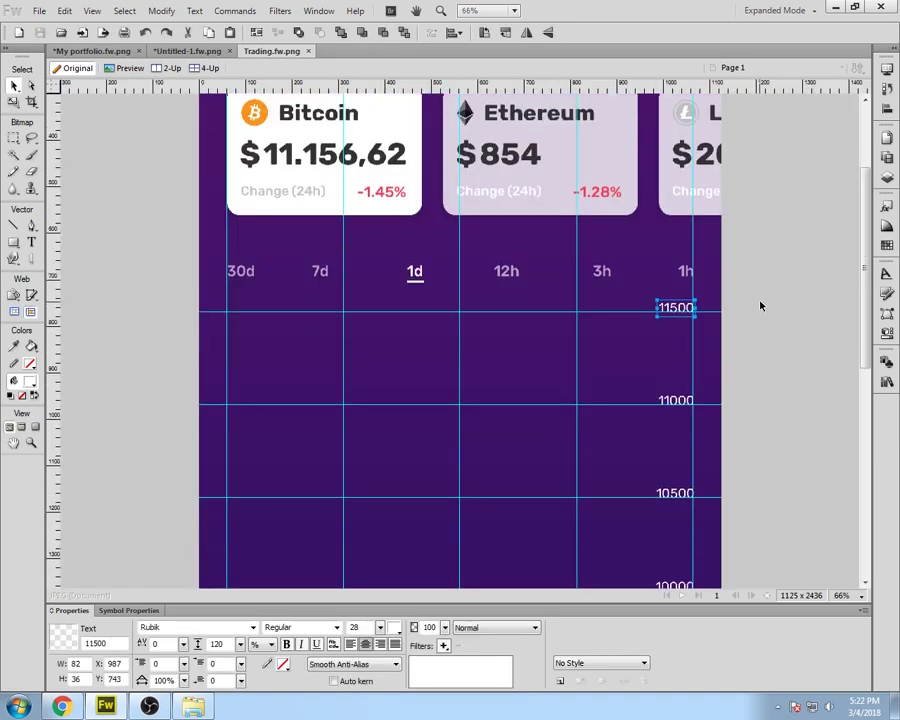
left_click_drag(141, 259, 727, 283)
left_click(161, 378)
scroll(161, 370, "down", 3)
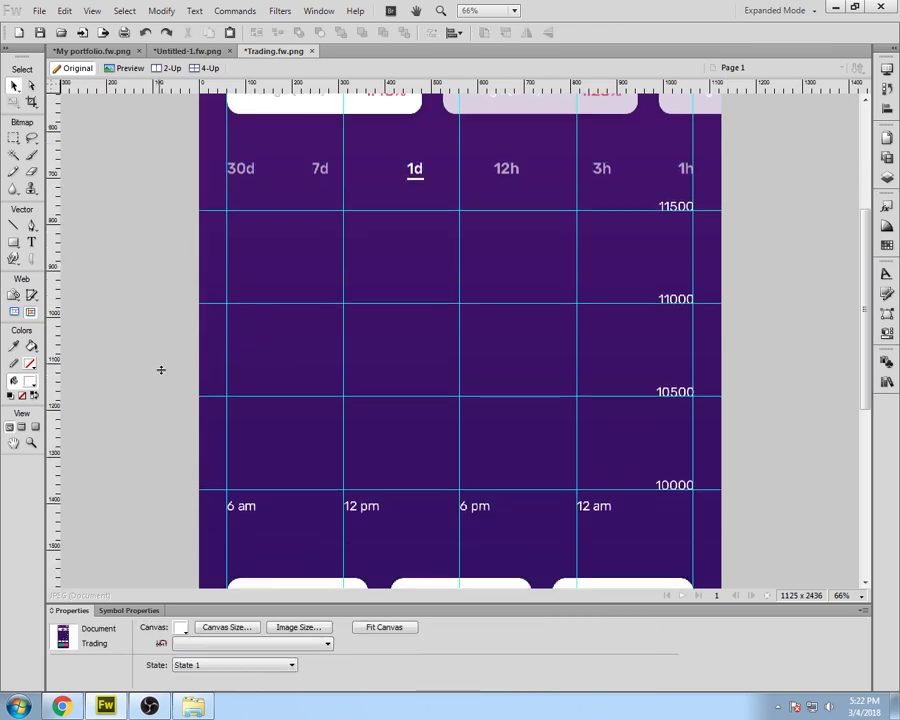
scroll(144, 408, "down", 2)
scroll(138, 406, "down", 6)
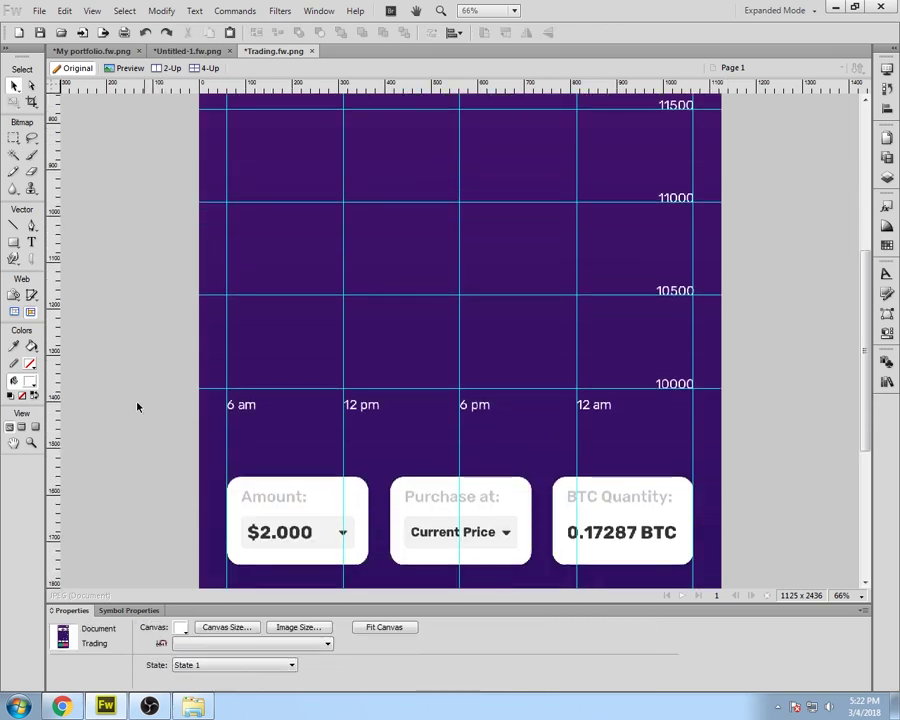
scroll(138, 406, "down", 4)
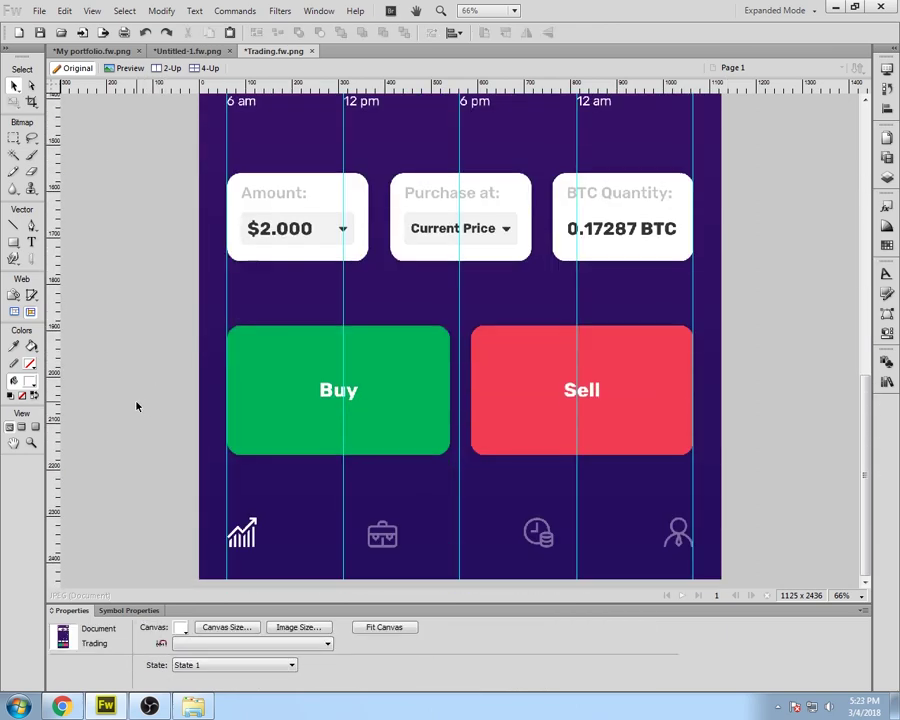
Step: Move the Amount, Purchase at and BTC Quantity cards down until their lower edges meet the tops of the Buy and Sell buttons
left_click_drag(169, 183, 708, 268)
key("ctrl+equal")
key("ctrl+equal")
key("shift+Down")
key("shift+Down")
key("shift+Down")
key("shift+Down")
key("shift+Down")
key("shift+Down")
key("shift+Down")
key("shift+Down")
key("shift+Down")
key("shift+Down")
key("shift+Down")
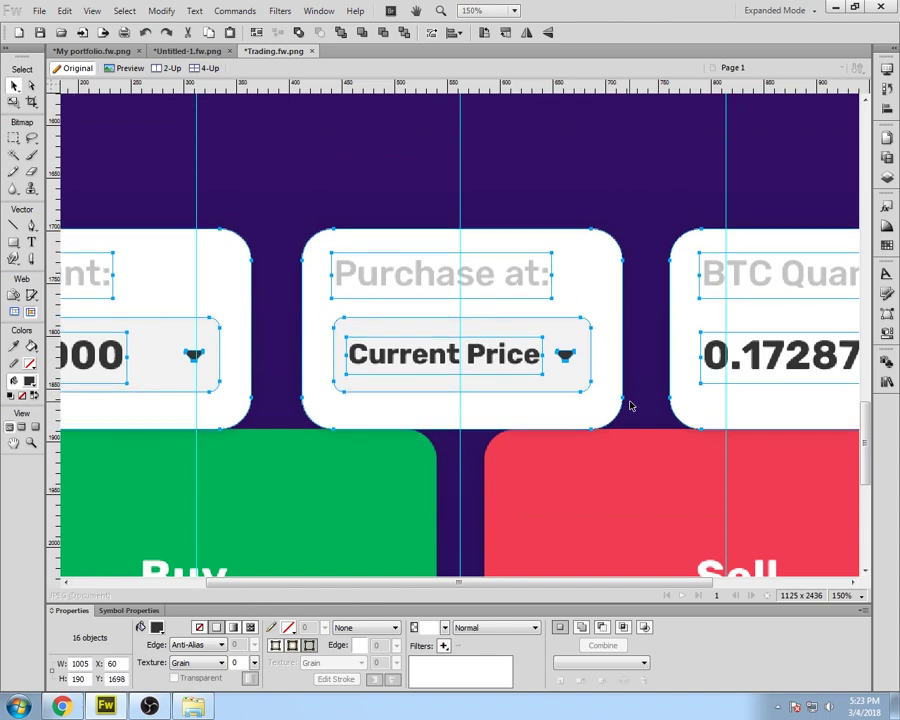
Step: Raise the three cards 160 pixels above the Buy and Sell buttons
key("shift+Up")
key("shift+Up")
key("shift+Up")
key("shift+Up")
key("shift+Up")
key("shift+Up")
key("shift+Up")
key("shift+Up")
key("shift+Up")
key("shift+Up")
key("shift+Up")
key("shift+Up")
key("shift+Up")
key("shift+Up")
key("shift+Up")
key("shift+Up")
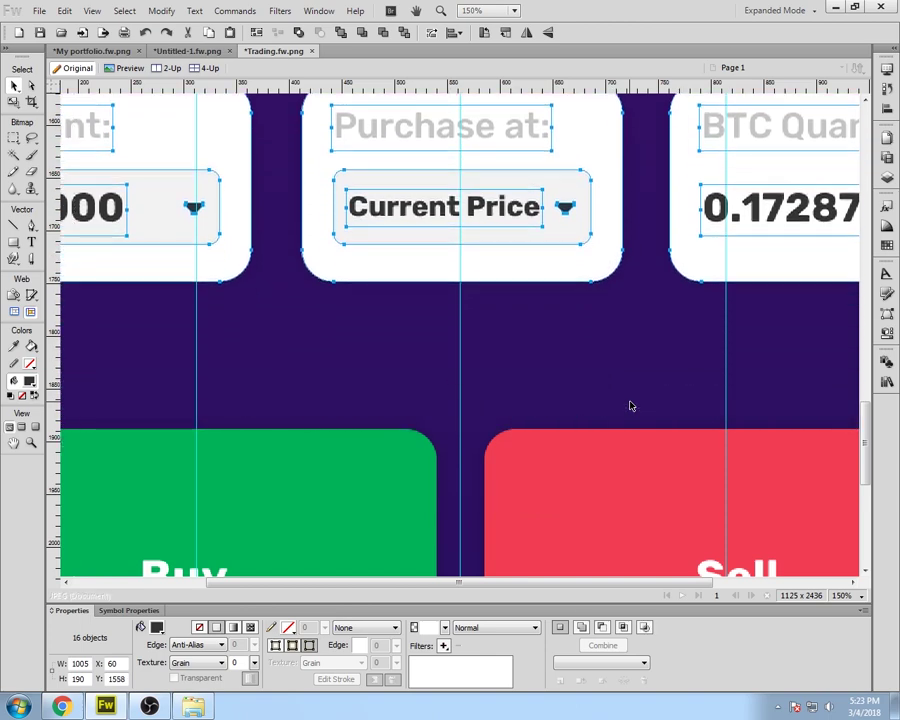
key("ctrl+minus")
left_click(566, 450)
scroll(566, 450, "down", 3)
scroll(566, 450, "up", 3)
key("ctrl+minus")
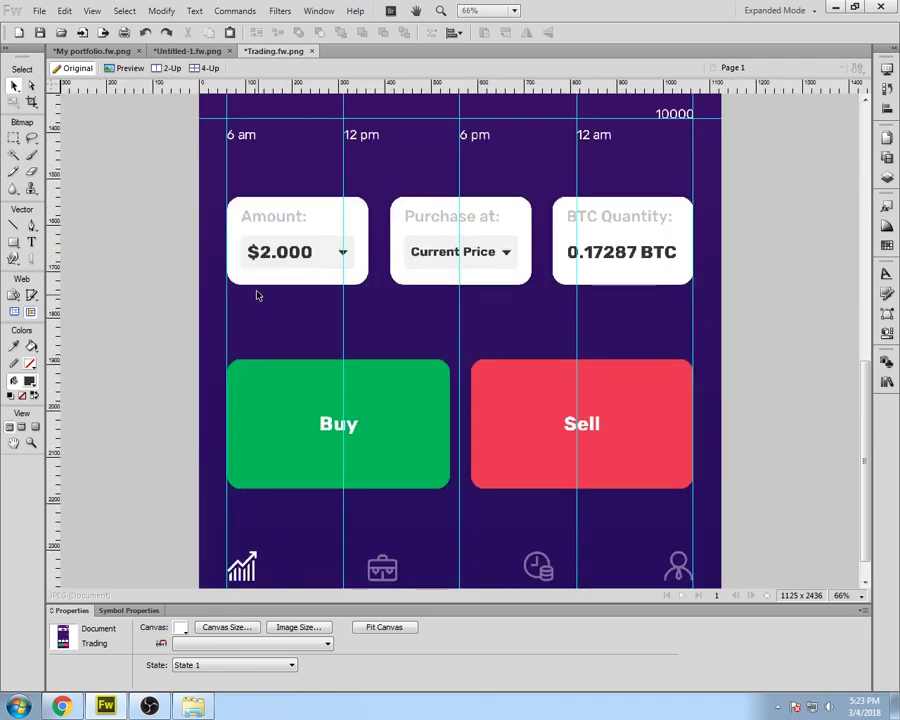
Step: Lower the Amount, Purchase at and BTC Quantity cards by 40 pixels and save the document
left_click_drag(163, 228, 725, 305)
key("shift+Down")
key("shift+Down")
key("shift+Down")
key("shift+Down")
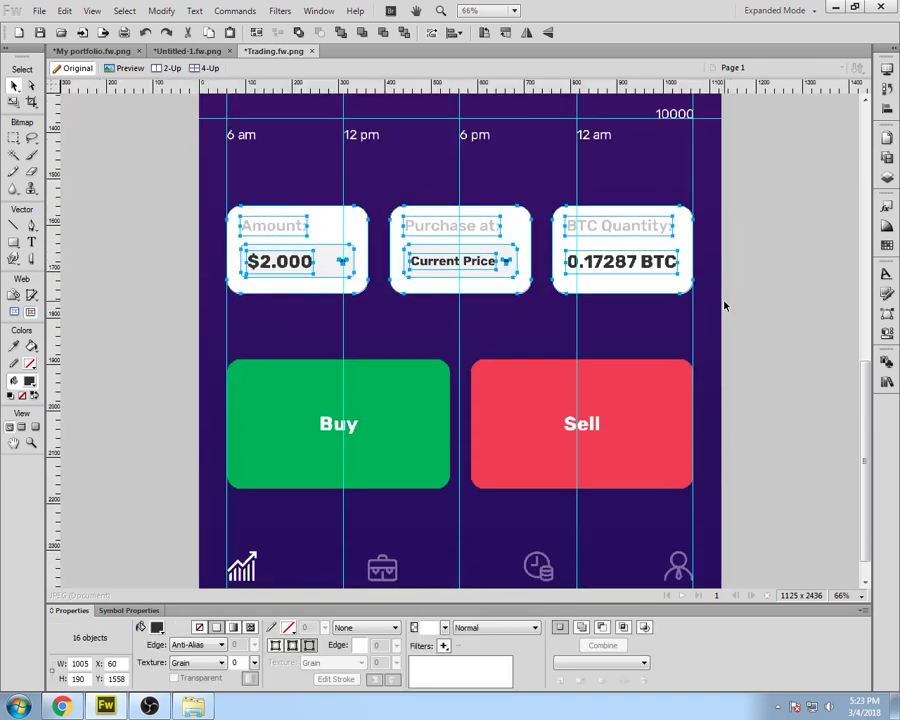
left_click(765, 367)
scroll(765, 367, "up", 5)
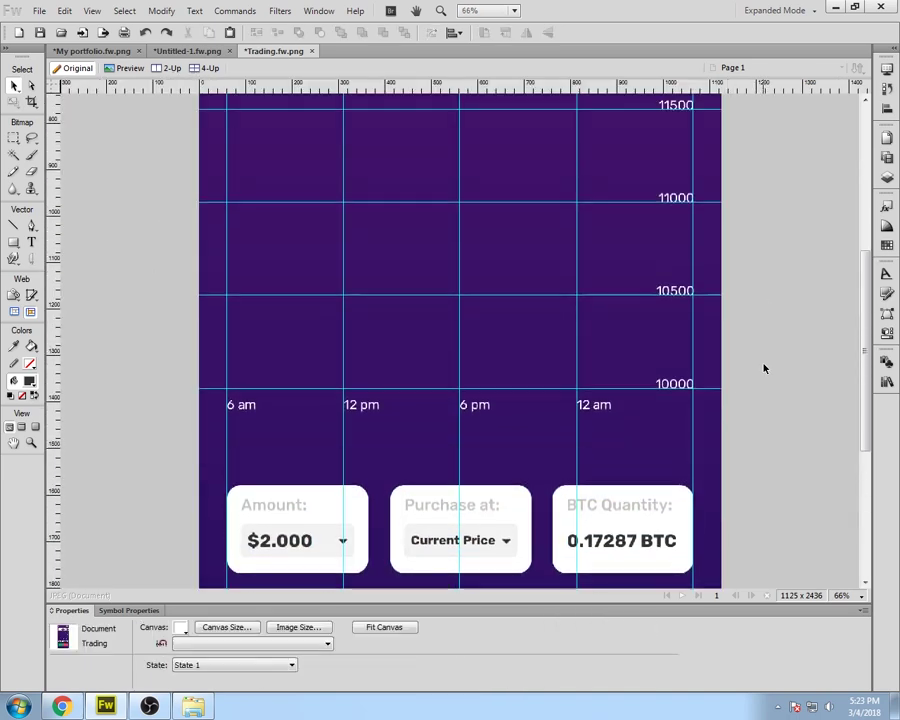
scroll(765, 368, "up", 1)
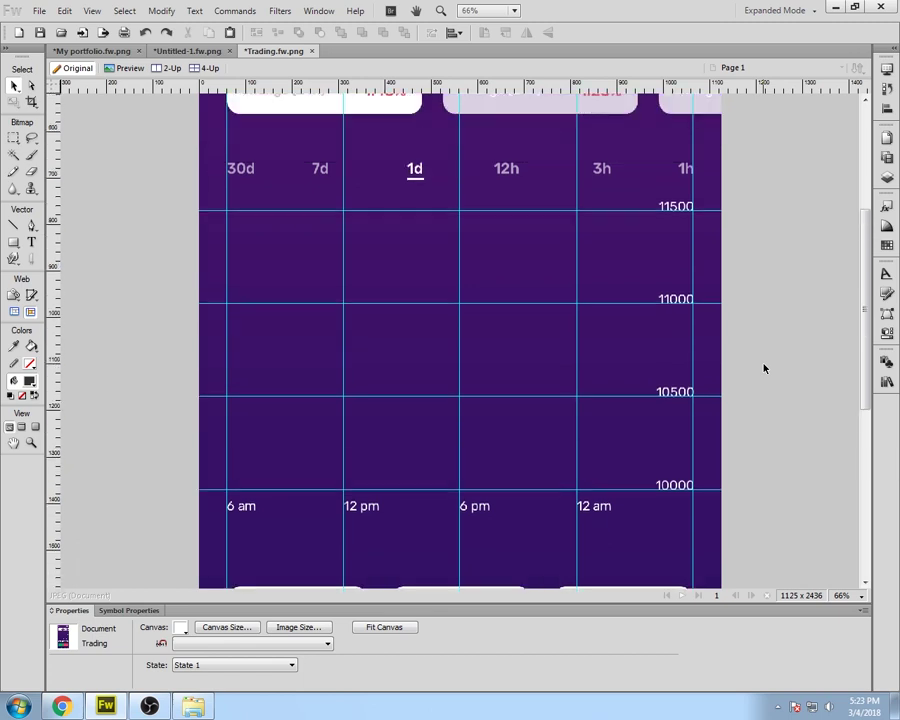
scroll(762, 368, "down", 3)
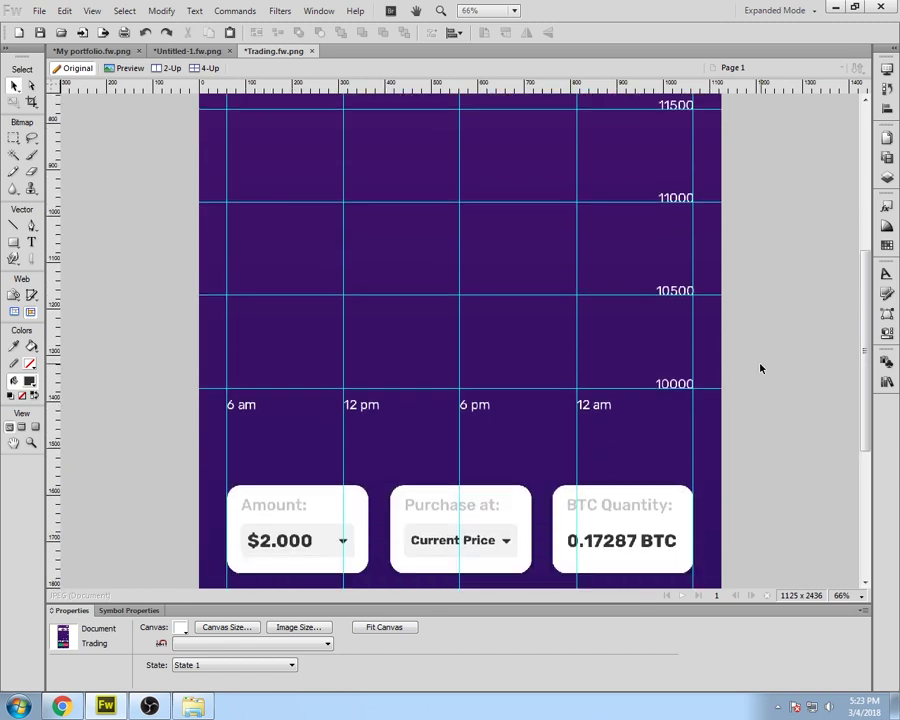
scroll(760, 368, "up", 4)
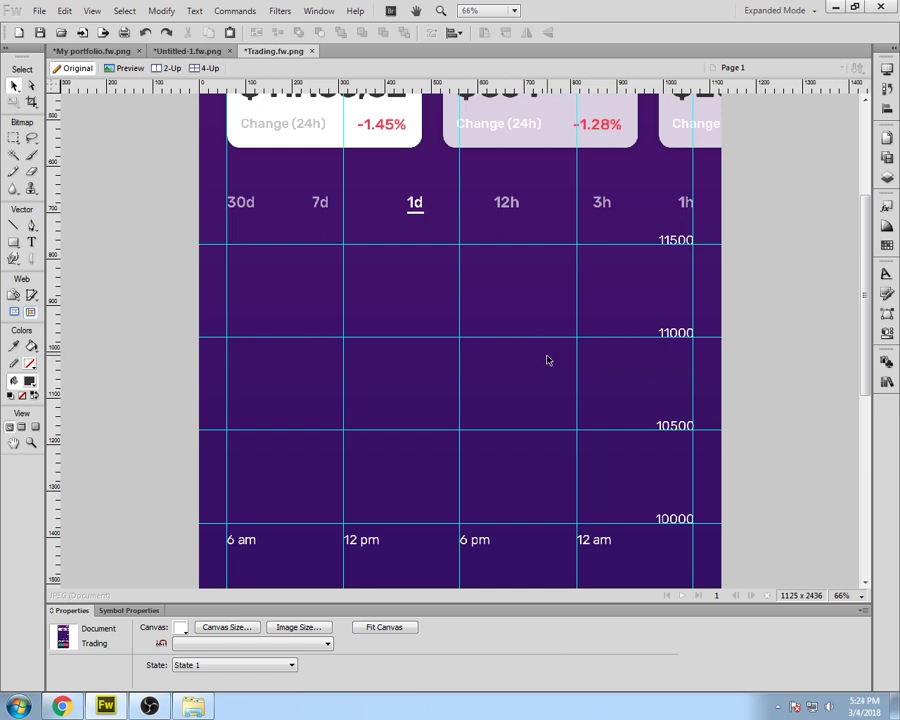
key("ctrl+s")
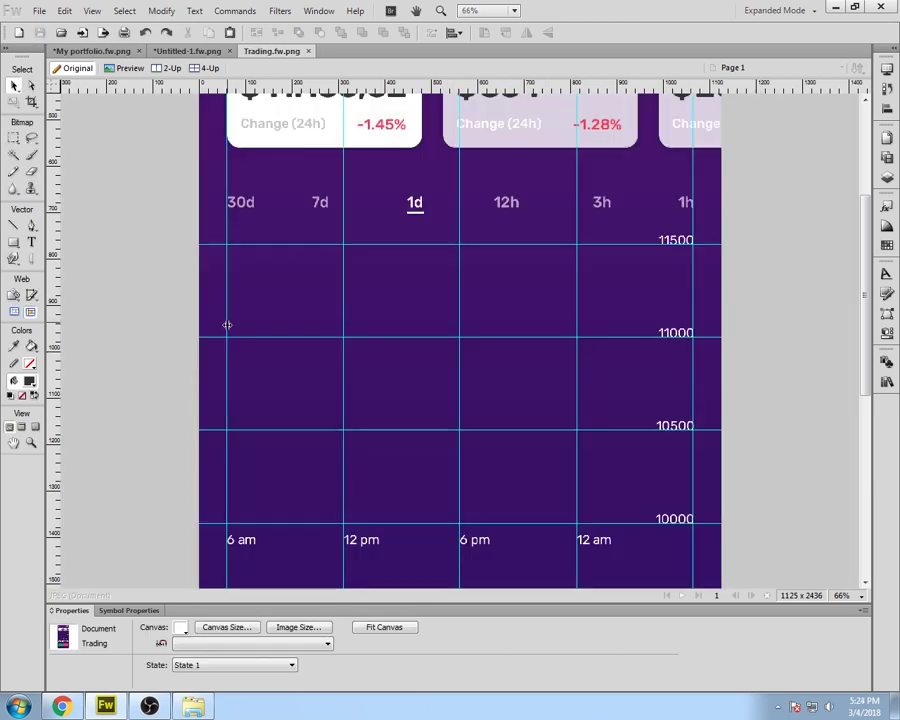
Step: Switch to the IQ Option page in the browser and view the Bitcoin chart for the 1 day timeframe
key("ctrl+=")
left_click_drag(285, 583, 279, 583)
scroll(42, 333, "down", 2)
left_click(60, 707)
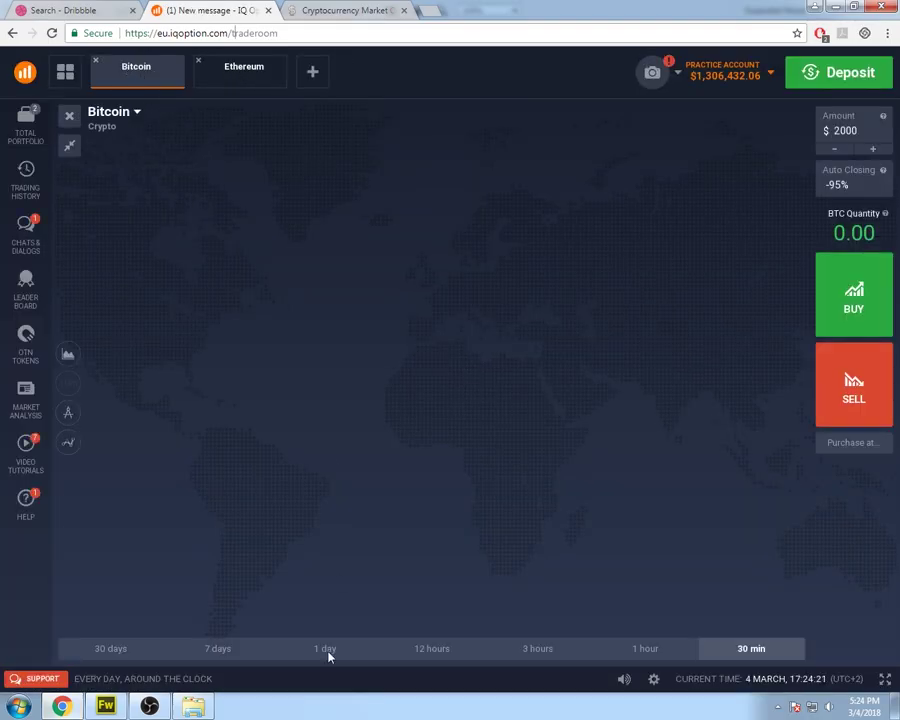
left_click(326, 648)
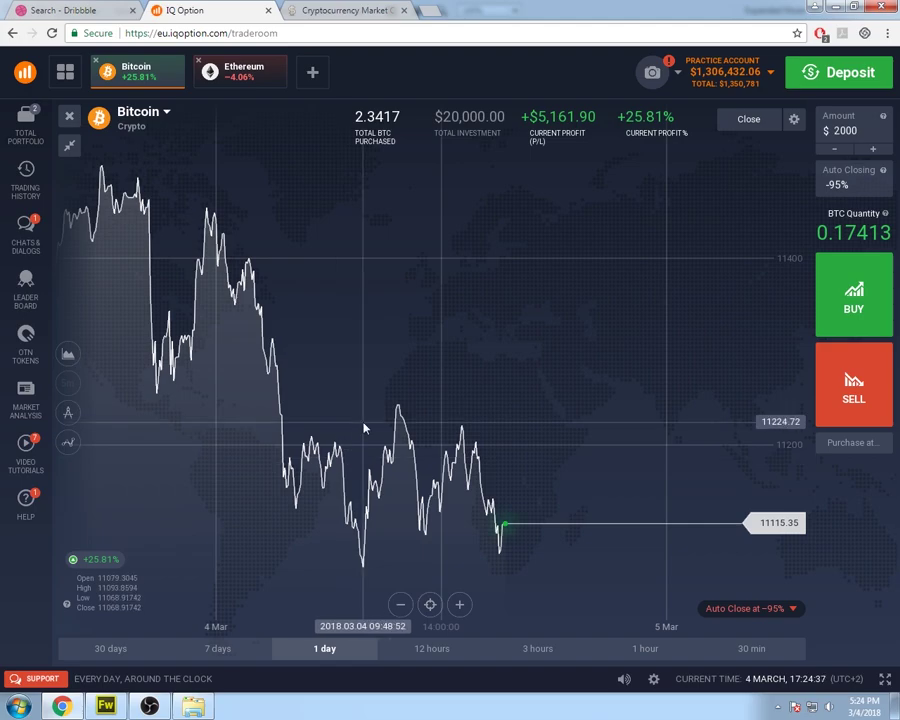
Step: Back in Fireworks, draw a bar about 8 by 139 pixels against the first vertical guide below 11500, with 100% corner roundness
key("alt+Tab")
scroll(207, 513, "up", 3)
scroll(297, 585, "up", 1)
scroll(297, 585, "down", 1)
left_click(13, 244)
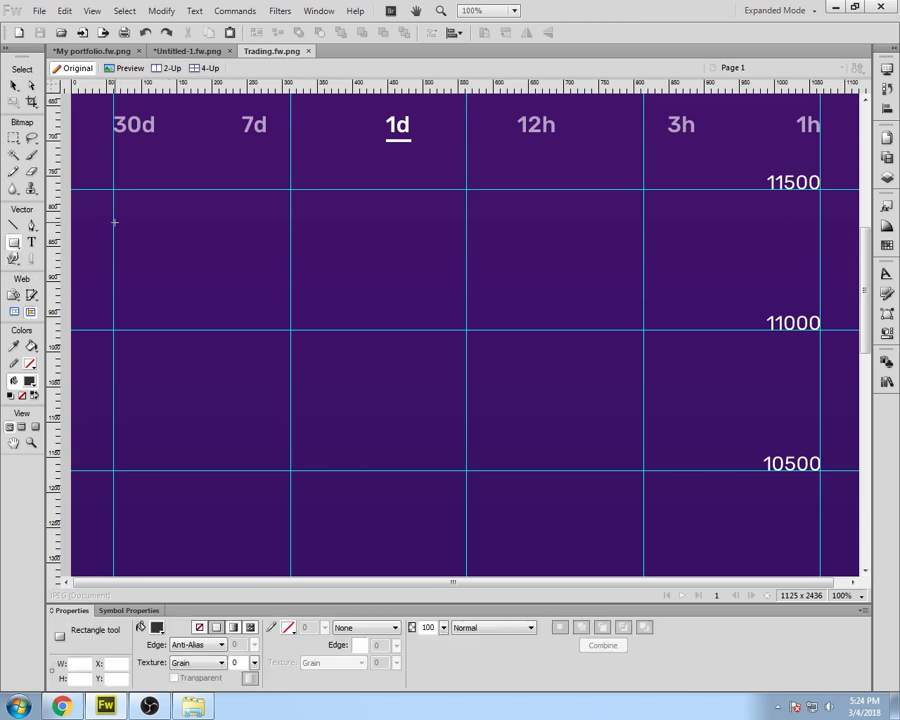
mouse_move(113, 222)
left_mouse_down()
mouse_move(124, 256)
mouse_move(124, 376)
mouse_move(119, 320)
left_mouse_up()
key("v")
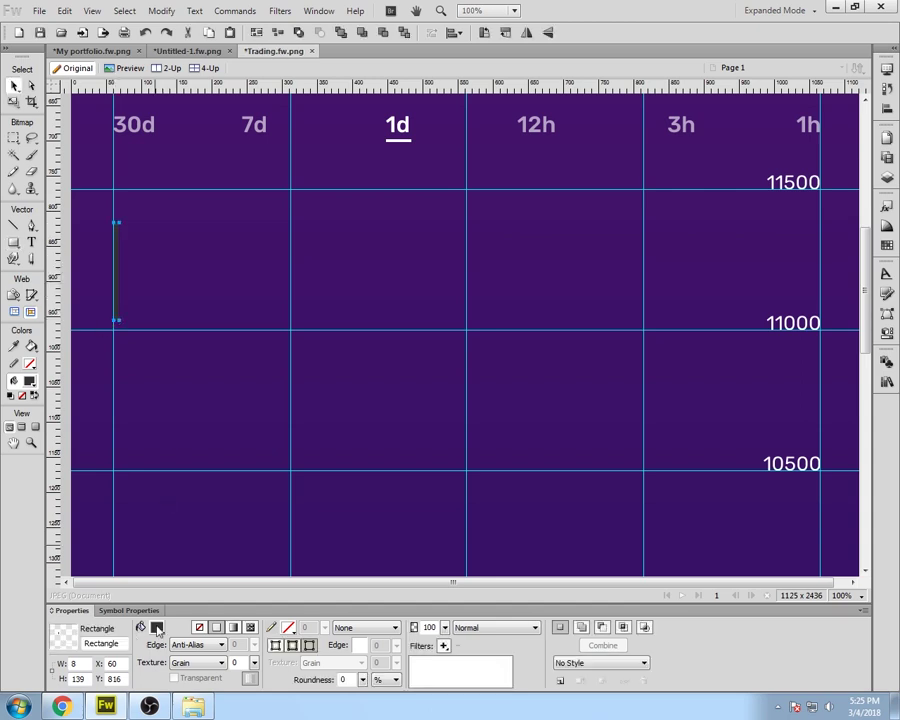
left_click_drag(363, 680, 369, 618)
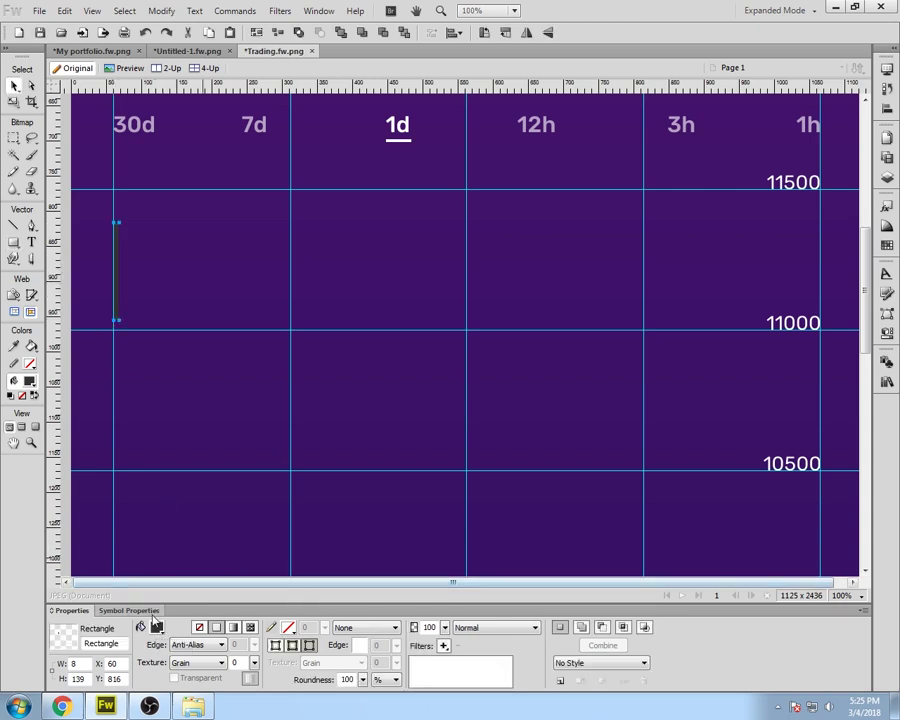
Step: Fill the narrow bar with the green sampled from the Buy button
scroll(205, 472, "down", 11)
key("i")
left_click(361, 451)
key("v")
scroll(356, 452, "up", 12)
left_click(231, 420)
left_click(117, 320)
key("Right")
scroll(133, 324, "up", 4)
key("Left")
scroll(270, 347, "down", 4)
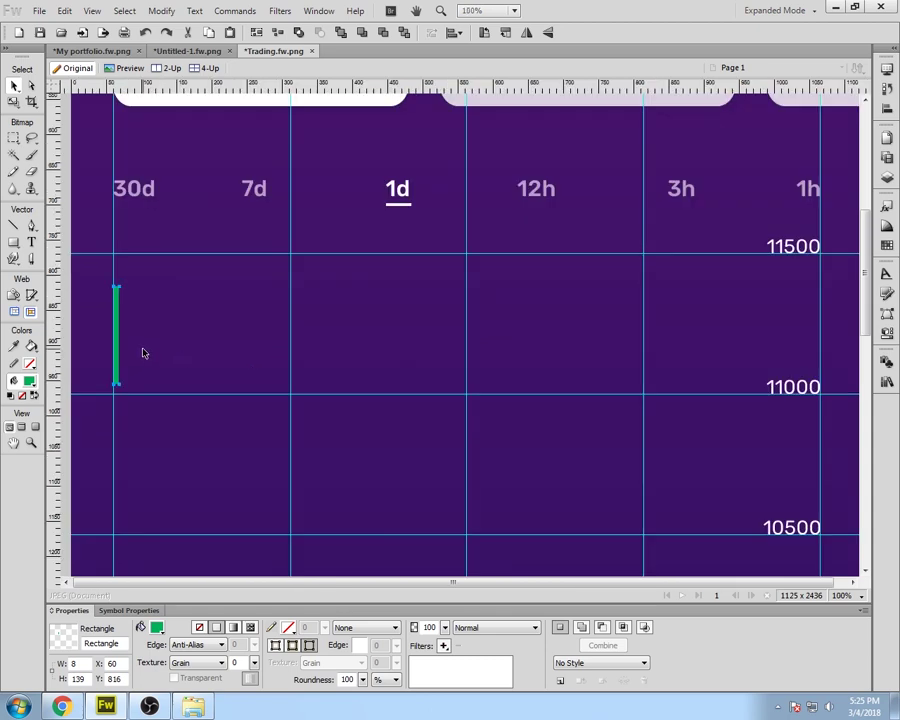
Step: Duplicate the rounded green bar and place the copy 28 pixels to the right of the original
left_click_drag(119, 337, 131, 338)
key("Right")
key("Right")
key("Right")
key("Right")
key("Right")
key("Right")
key("Right")
key("Right")
key("Right")
key("Right")
key("Right")
key("Right")
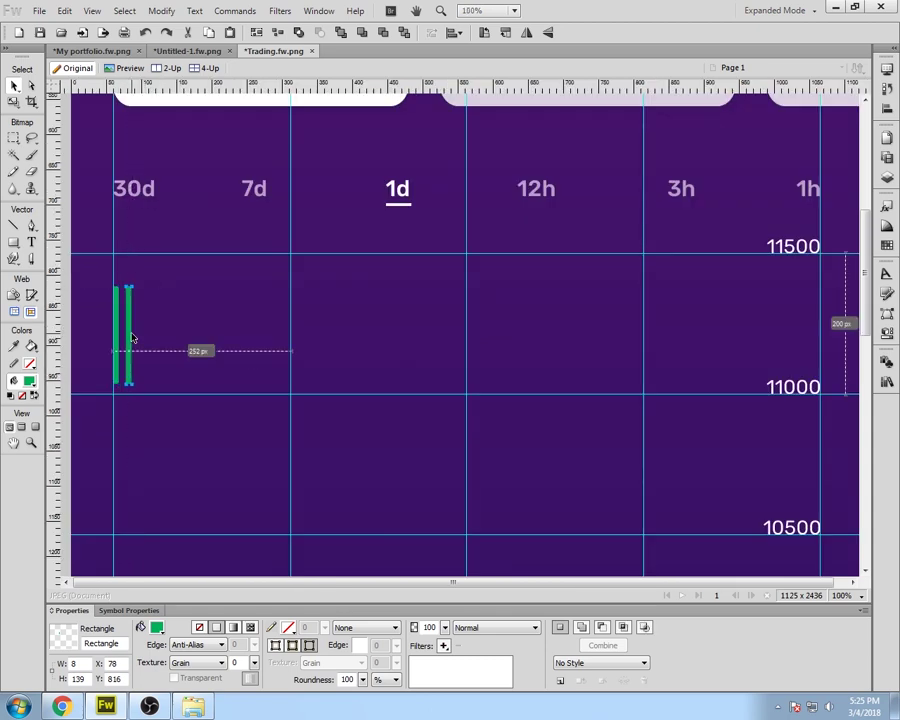
Step: Delete both rounded green bars
left_click(158, 342)
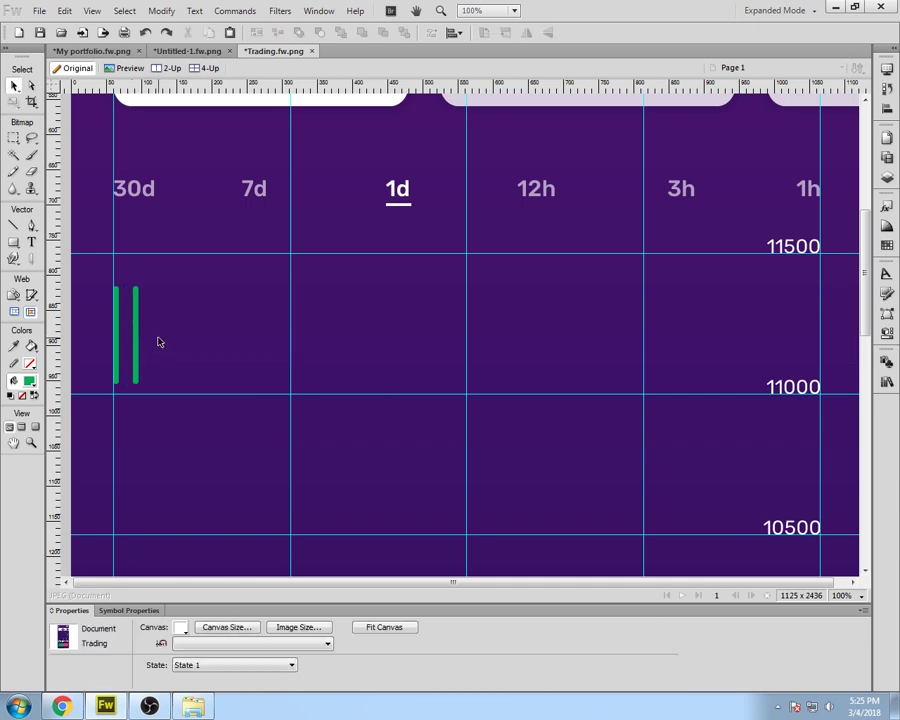
left_click(140, 338)
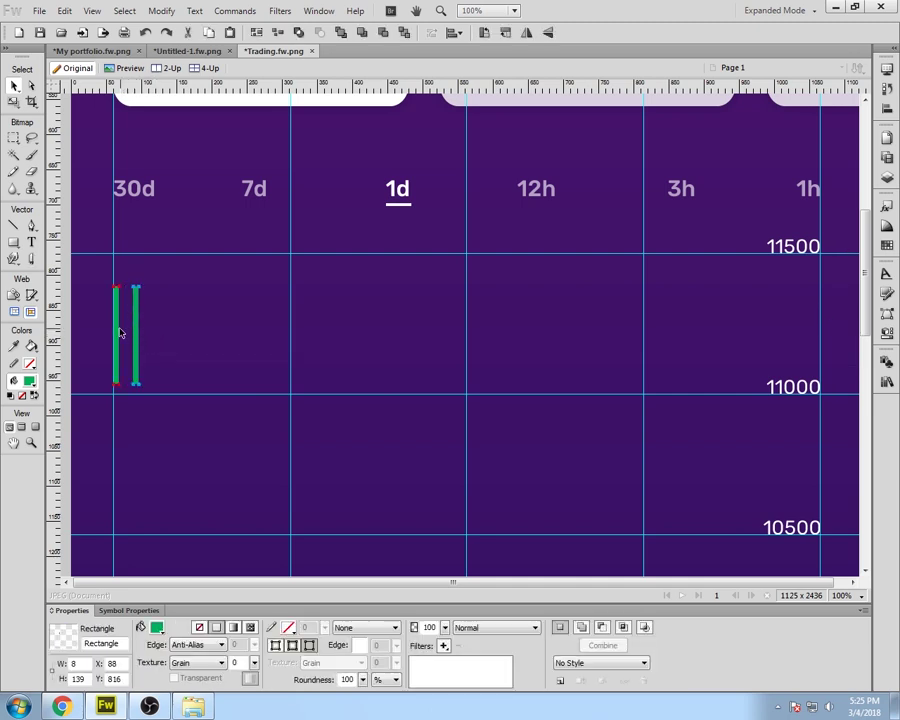
left_click(117, 332, "shift")
key("Delete")
Step: Draw a square-cornered green candle body about 12 by 125 pixels and move it against the first vertical guide, between 11500 and 11000
left_click(14, 243)
left_click_drag(122, 295, 130, 383)
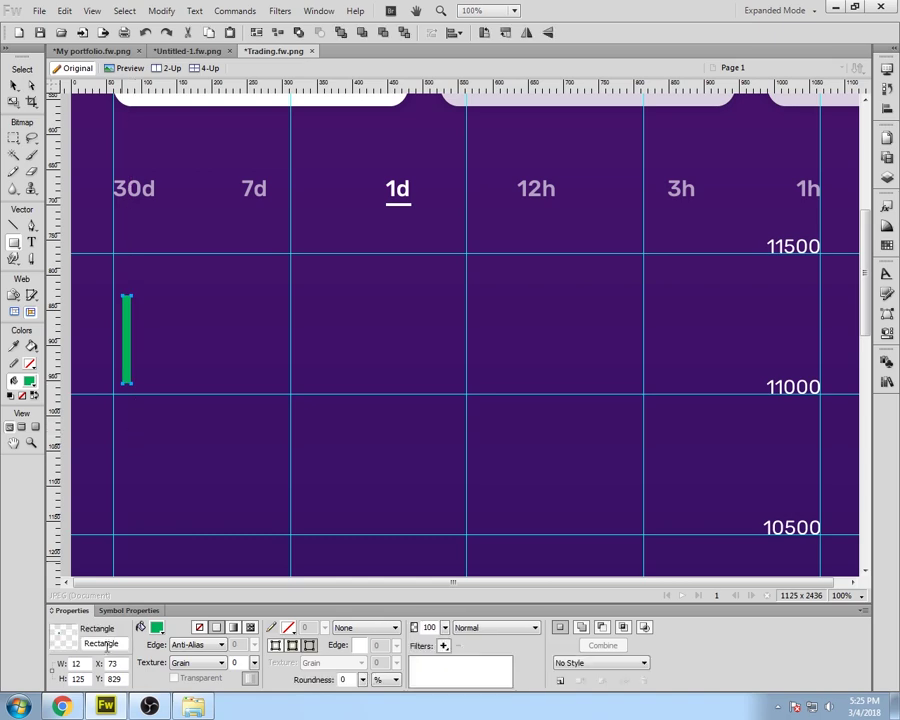
key("v")
left_click(188, 470)
scroll(188, 470, "down", 2)
scroll(188, 470, "up", 2)
left_click(120, 378)
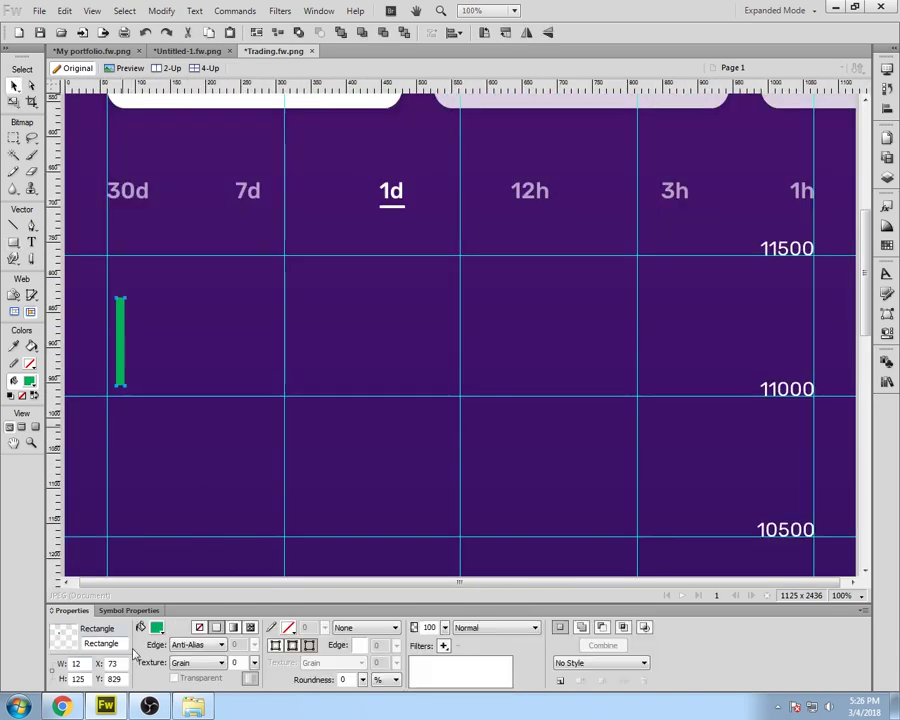
left_click_drag(111, 326, 119, 321)
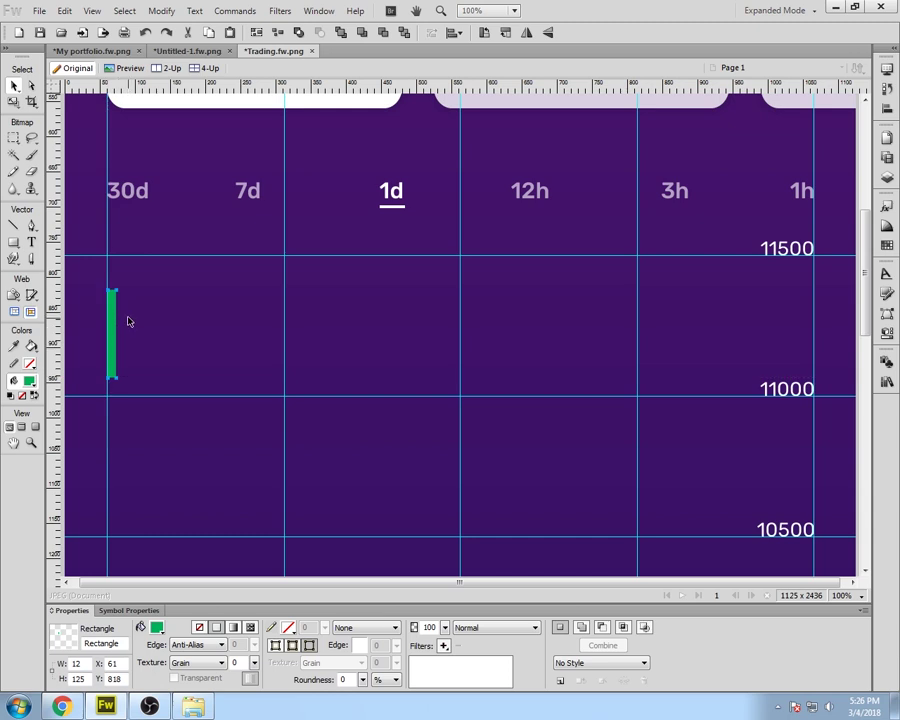
left_click(128, 321)
Step: Draw a green wick about 2 by 34 pixels rising from the middle of the candle body's top edge
key("ctrl+equal")
scroll(254, 566, "left", 5)
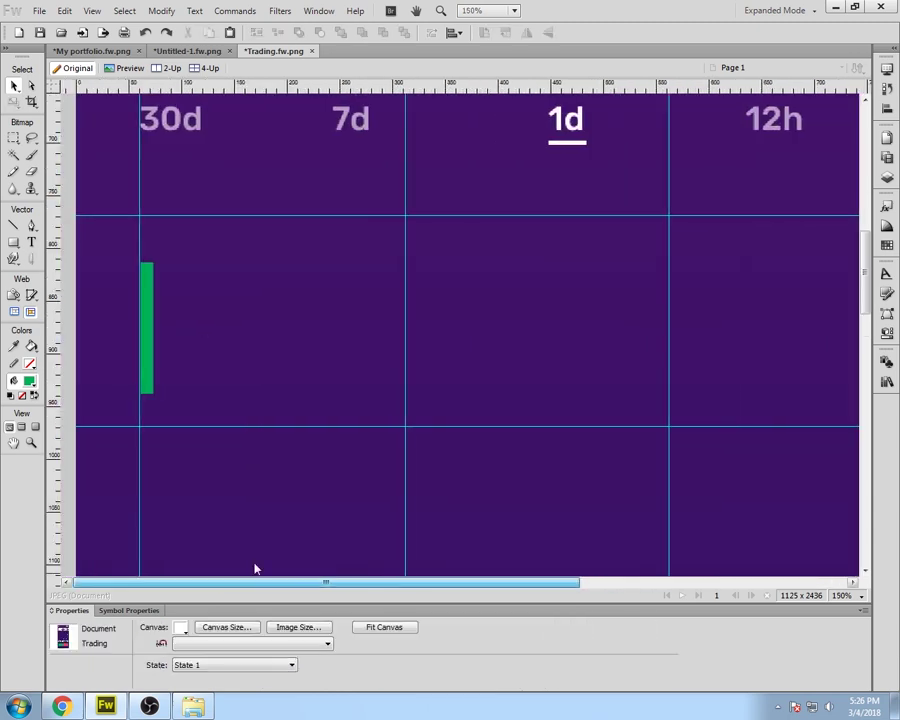
left_click(152, 333)
left_click(14, 243)
mouse_move(180, 226)
left_mouse_down()
mouse_move(184, 262)
mouse_move(146, 238)
left_mouse_up()
left_click(13, 85)
left_click(234, 251)
left_click(145, 247)
key("Right")
left_click(184, 268)
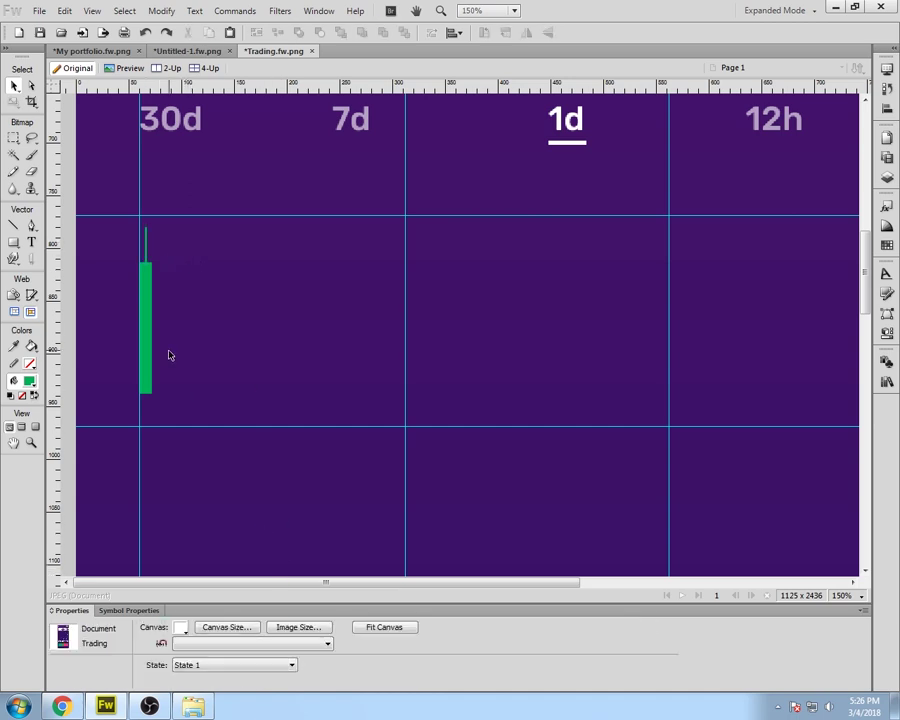
Step: Duplicate the candle body together with its wick and place the copy 24 pixels to the right
left_click(149, 318)
left_click(146, 246, "shift")
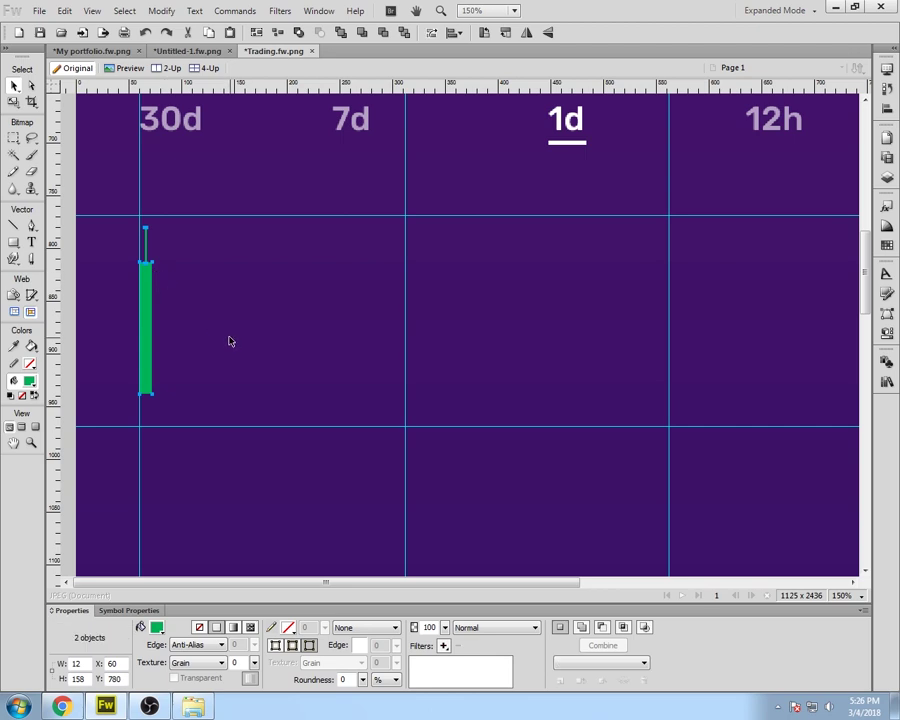
left_click_drag(148, 304, 196, 287, "alt")
key("Left")
key("Left")
key("shift+Right")
key("Right")
key("Right")
key("ctrl+minus")
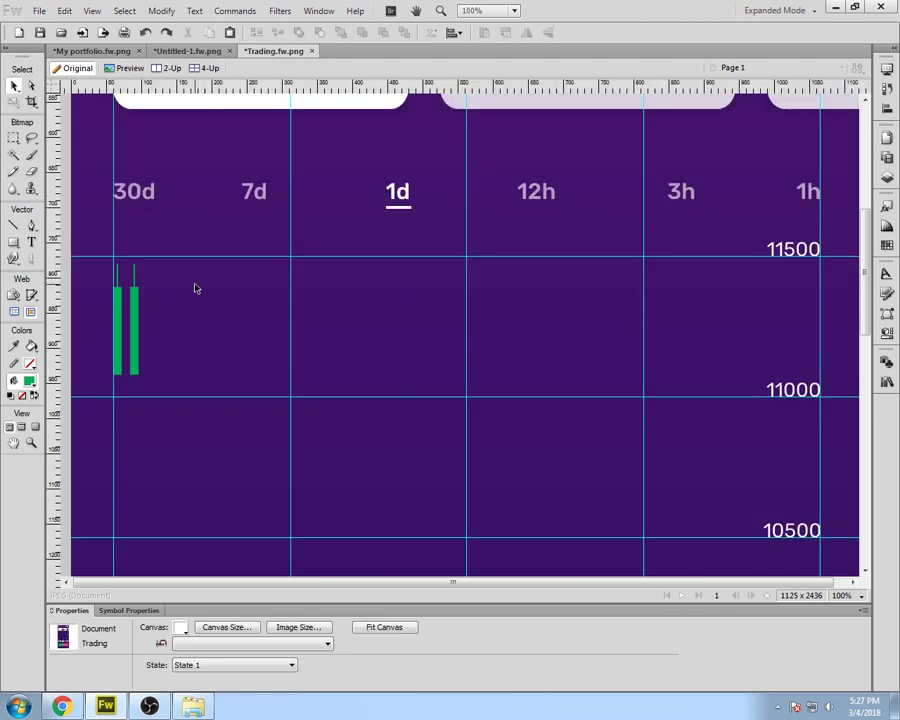
Step: Shorten the second candle's body by 60 pixels by raising its two bottom corner points
left_click(137, 333)
left_click(32, 87)
left_click(131, 375)
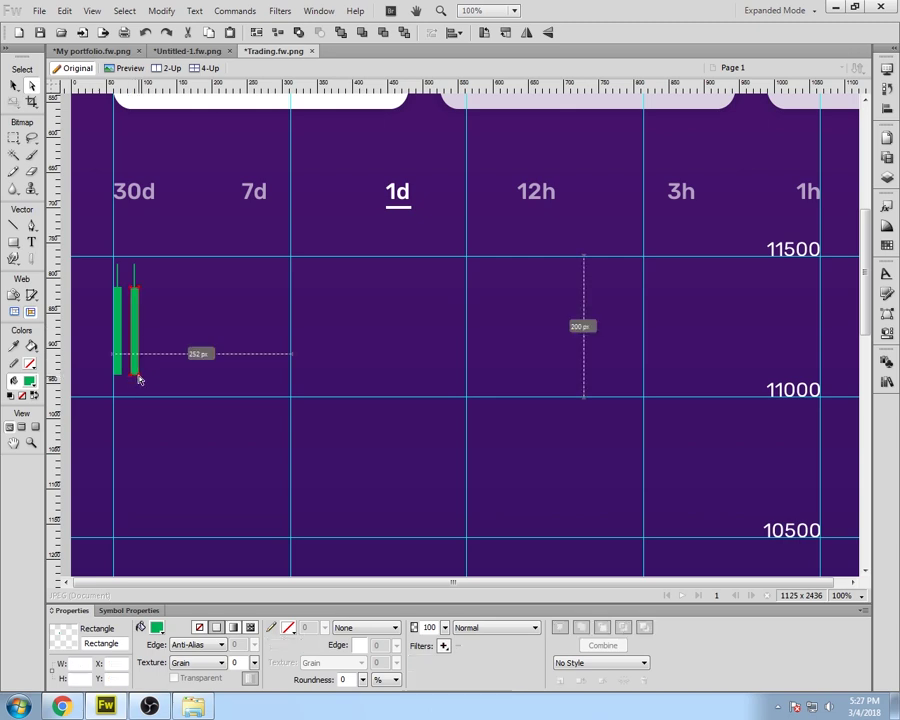
left_click(138, 376, "shift")
key("shift+Up")
key("shift+Up")
key("shift+Up")
key("shift+Up")
key("shift+Up")
key("shift+Up")
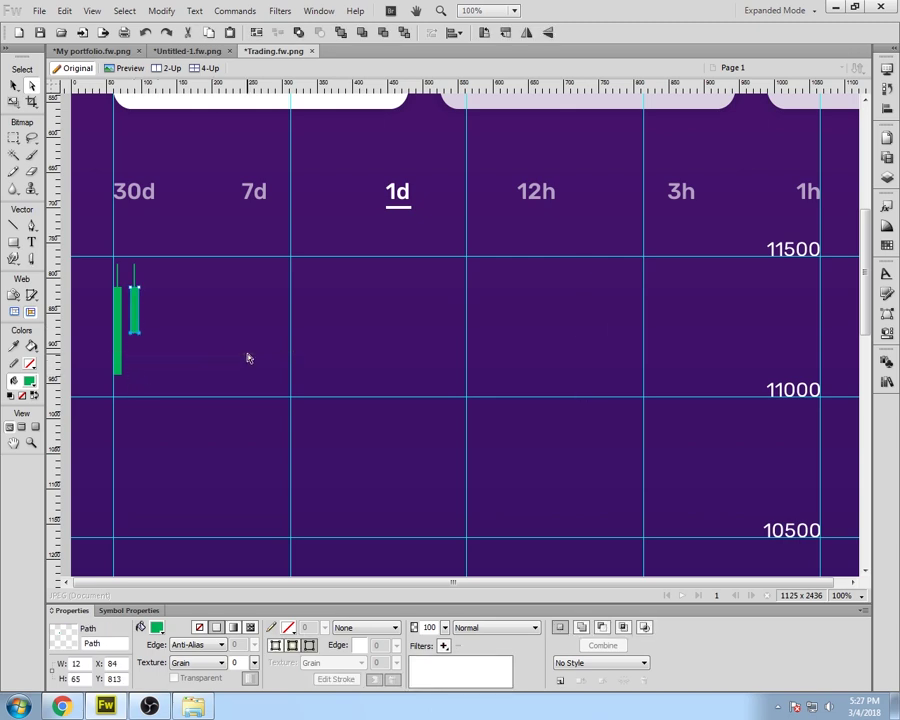
left_click(255, 361)
Step: Lower the second candle's wick so that less of it sticks out above the body
left_click(136, 278)
left_click_drag(135, 277, 135, 286)
left_click(157, 286)
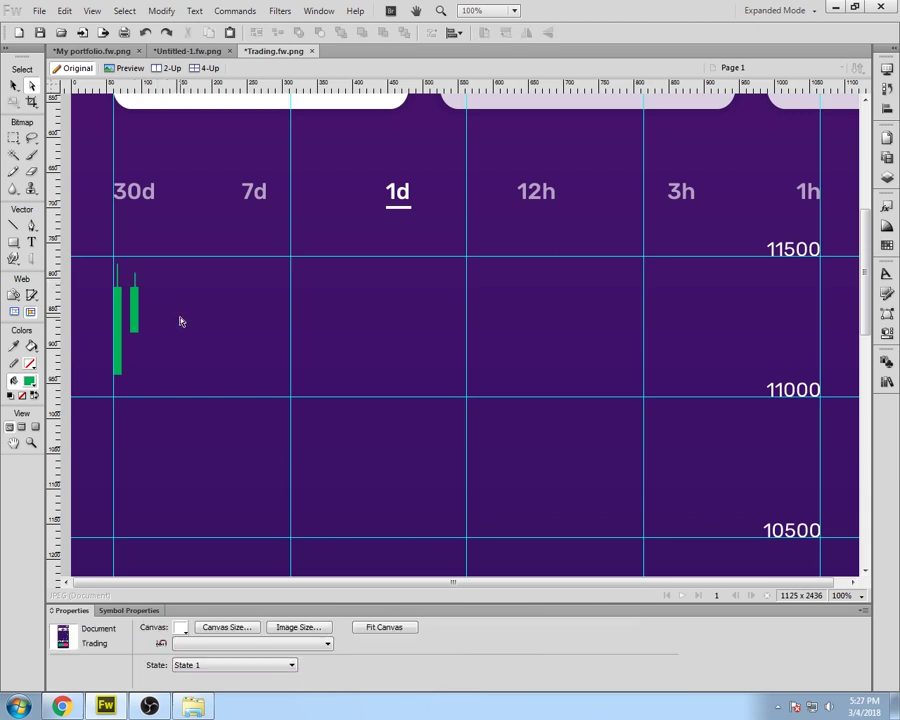
Step: Shift the wicks of both candles 1 pixel to the left to centre them on their bodies
key("ctrl+equal")
key("ctrl+equal")
left_click_drag(466, 582, 266, 582)
left_click(209, 228)
key("Left")
left_click(249, 256)
left_click(174, 229)
key("Left")
left_click(246, 244)
left_click(250, 244)
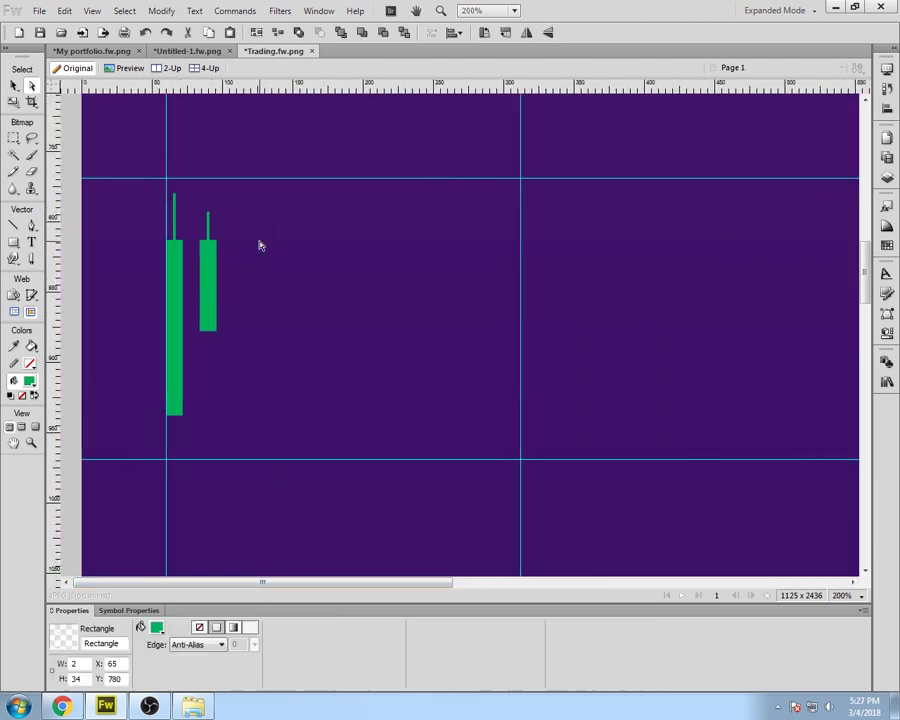
key("ctrl+minus")
key("ctrl+minus")
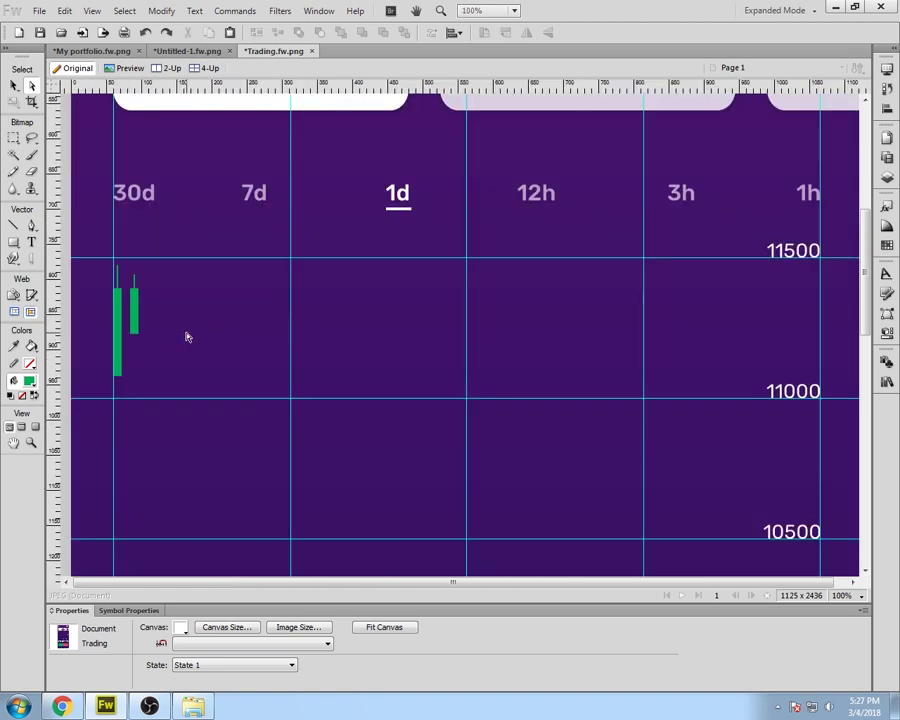
Step: Raise the second candle together with its wick to Y 772, just below the 11500 guide
left_click_drag(146, 278, 128, 283)
left_click(14, 86)
key("Up")
key("Up")
key("Up")
key("Up")
key("Up")
key("Up")
key("Up")
key("Up")
key("Up")
key("Up")
key("Up")
key("Up")
key("Up")
key("Up")
key("Up")
key("Up")
key("Up")
key("Up")
key("Up")
key("Up")
key("Up")
key("Up")
key("Up")
key("Up")
key("Up")
key("Up")
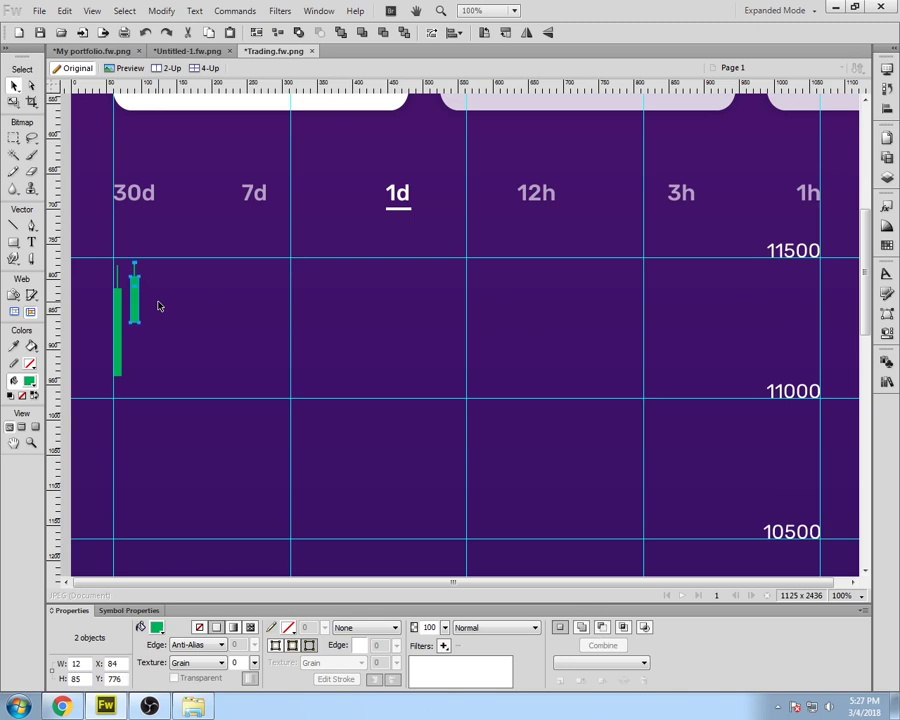
Step: Lower the first two candles together so that both wicks start well below the 11500 guide
left_click_drag(156, 320, 108, 268)
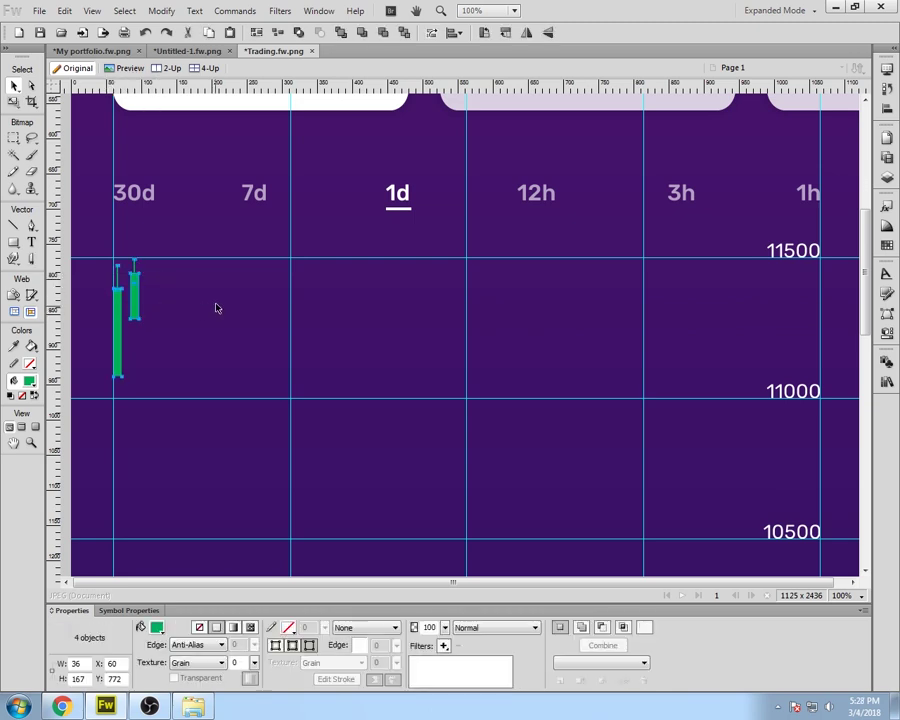
left_click(219, 309)
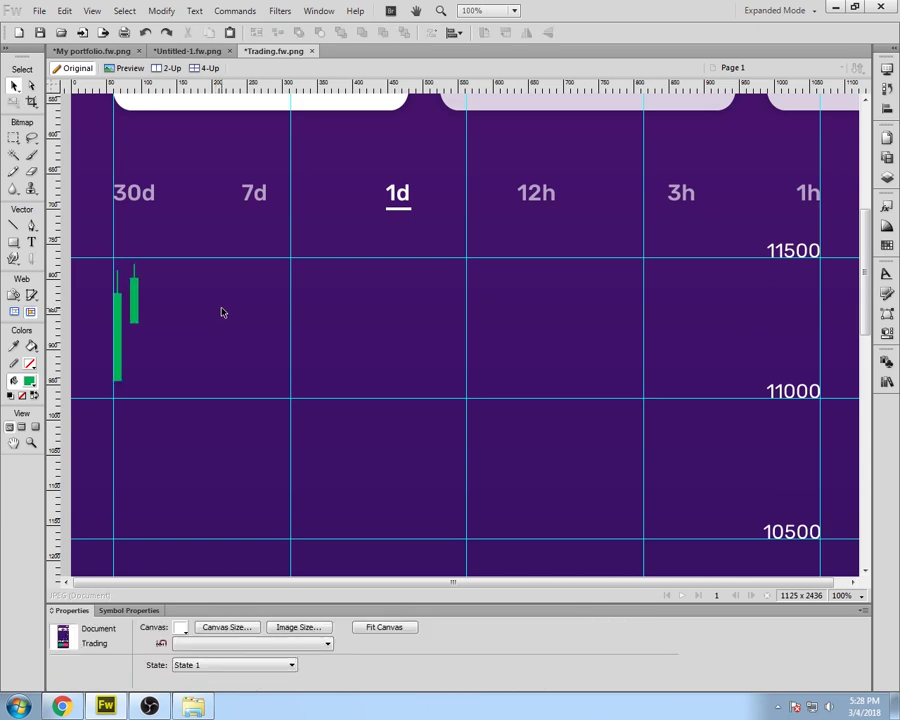
left_click_drag(160, 290, 106, 331)
key("Down")
key("Down")
key("Down")
key("Down")
key("Down")
key("Down")
key("Down")
key("Down")
left_click(104, 333)
Step: Duplicate the second candle with its wick and place the copy at X 108, Y 779 as the third candle
left_click_drag(171, 297, 146, 299)
key("Left")
key("Left")
key("shift+Right")
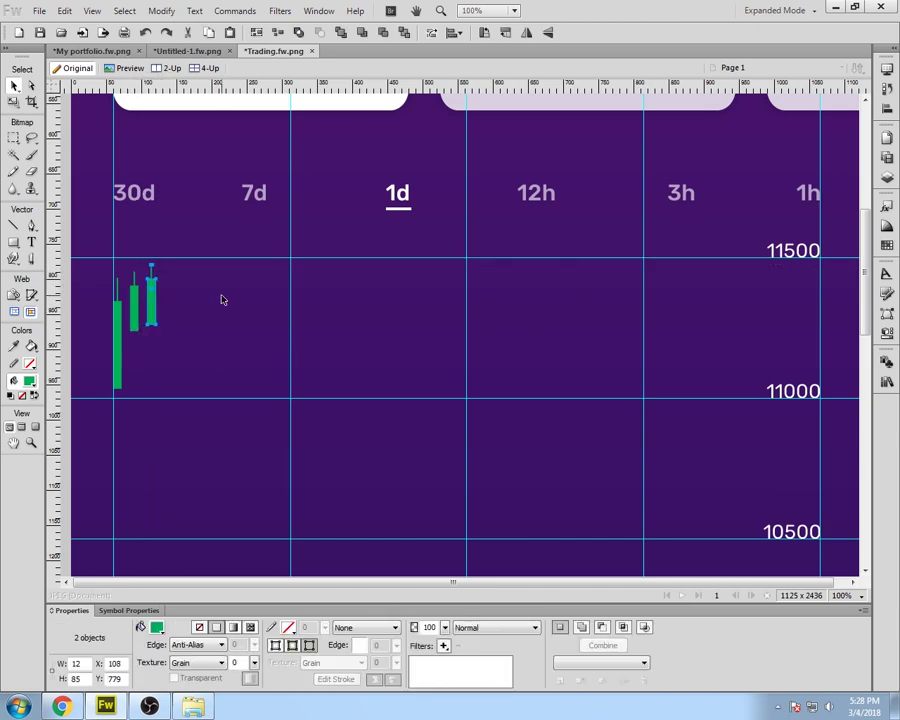
Step: Shorten the third candle's body by 30 pixels by raising its two bottom corner points
left_click(220, 298)
left_click(150, 311)
key("shift+Up")
key("shift+Up")
key("shift+Up")
key("shift+Up")
key("shift+Down")
left_click(14, 86)
left_click(211, 300)
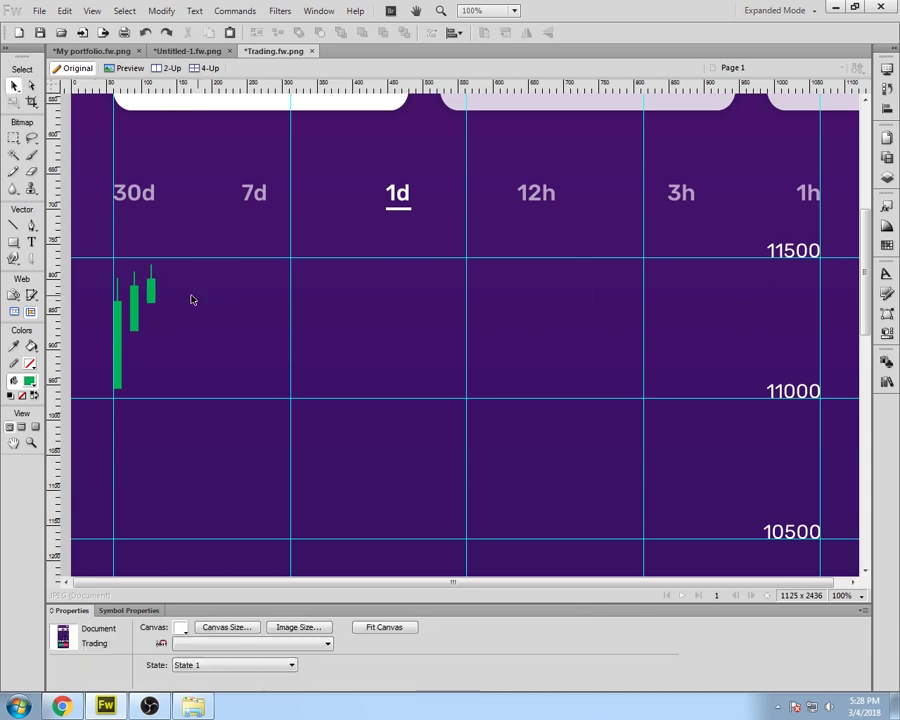
Step: Duplicate the third candle 24 pixels to the right and move the copy's wick from the top to below its body
left_click_drag(171, 273, 160, 301)
key("shift+Right")
key("shift+Right")
key("shift+Left")
key("Right")
key("Right")
left_click(225, 307)
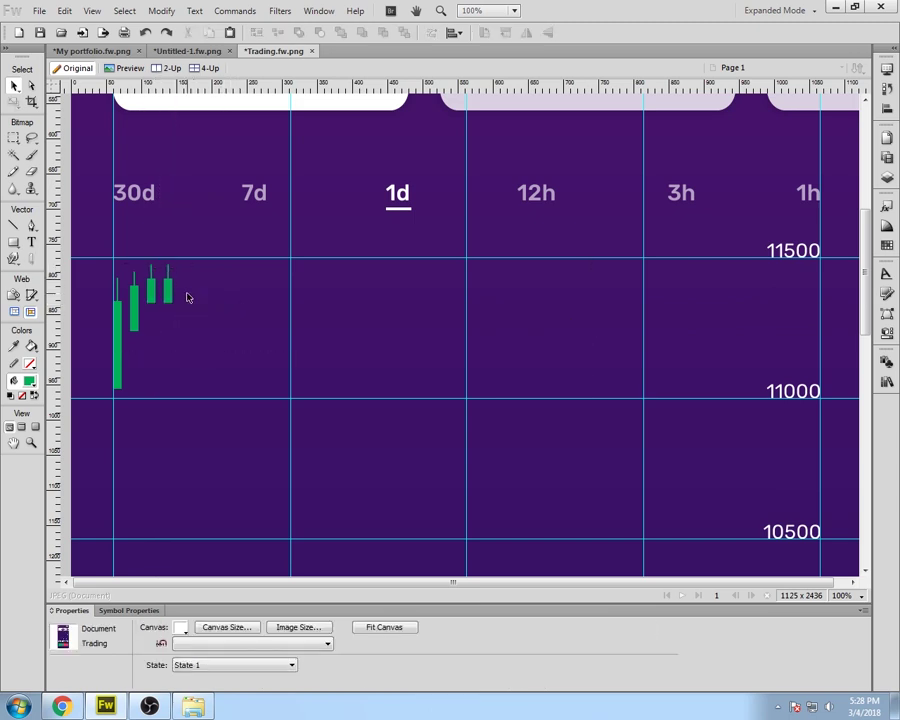
left_click_drag(168, 271, 168, 311)
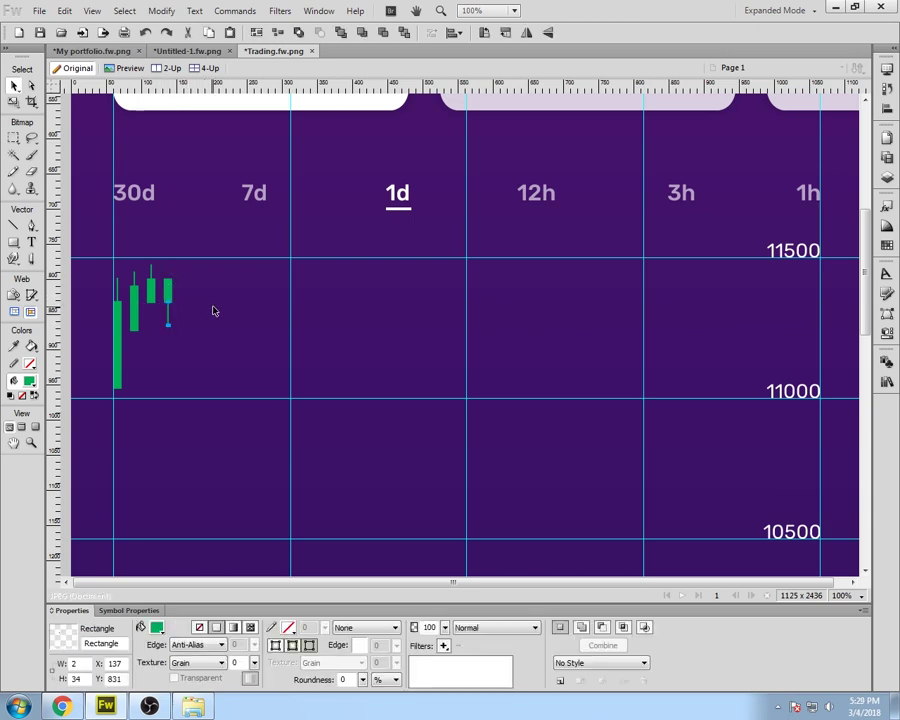
left_click(213, 311)
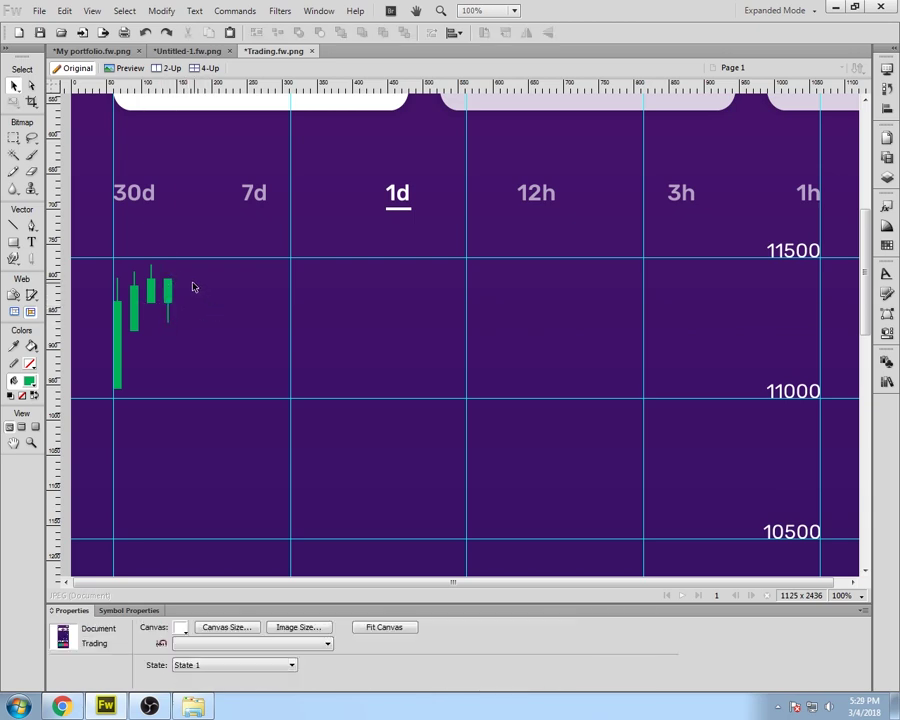
Step: Duplicate the first candle with its wick and place the copy at X 156, Y 769 as the fifth candle
left_click(120, 322)
left_click(117, 292, "shift")
left_click_drag(114, 322, 198, 346)
key("ctrl+z")
left_click_drag(117, 336, 189, 313)
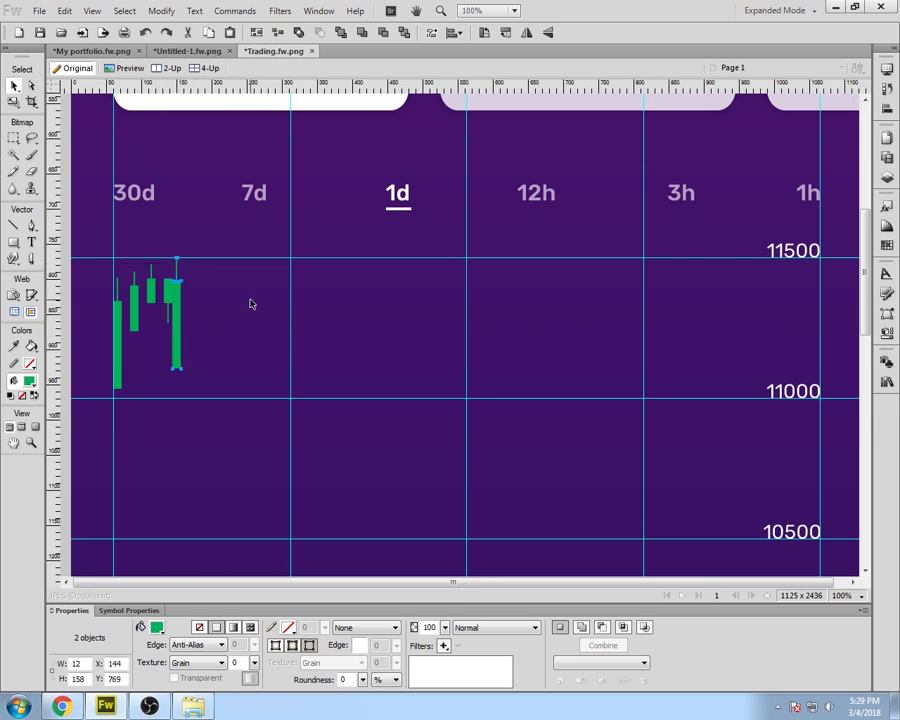
key("Right")
key("Right")
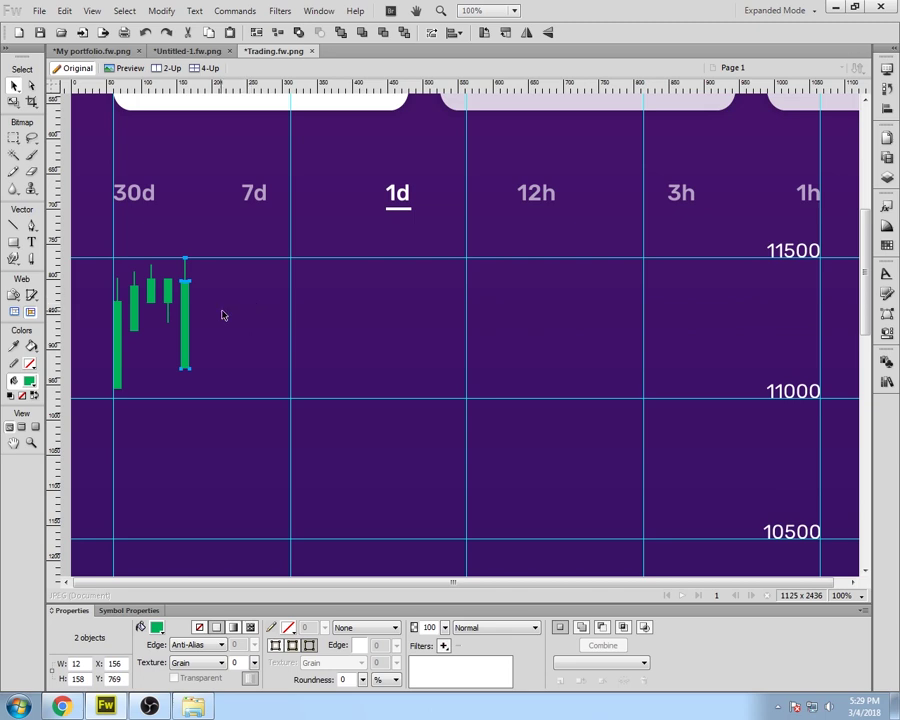
left_click(222, 315)
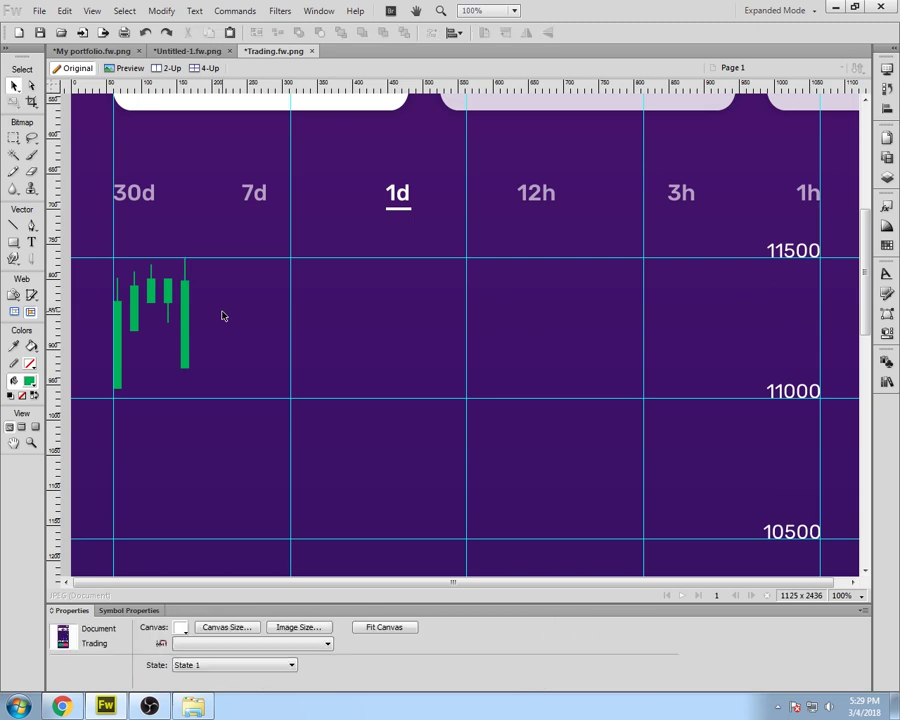
Step: Move the fifth candle's wick to the lower end of its body and align the body's top with the fourth candle
left_click_drag(186, 264, 186, 374)
left_click(203, 386)
left_click_drag(201, 298, 177, 408)
key("shift+Left")
key("Left")
key("Left")
key("shift+Right")
key("Right")
key("Right")
left_click(201, 392)
Step: Copy the fifth candle's body without its wick to X 180, Y 883 as the sixth candle
left_click_drag(205, 322, 198, 347)
left_click(228, 384)
left_click(221, 384)
key("Delete")
key("shift+Right")
key("Right")
key("Right")
key("shift+Down")
key("shift+Down")
key("shift+Down")
key("shift+Down")
key("shift+Down")
key("shift+Down")
key("shift+Down")
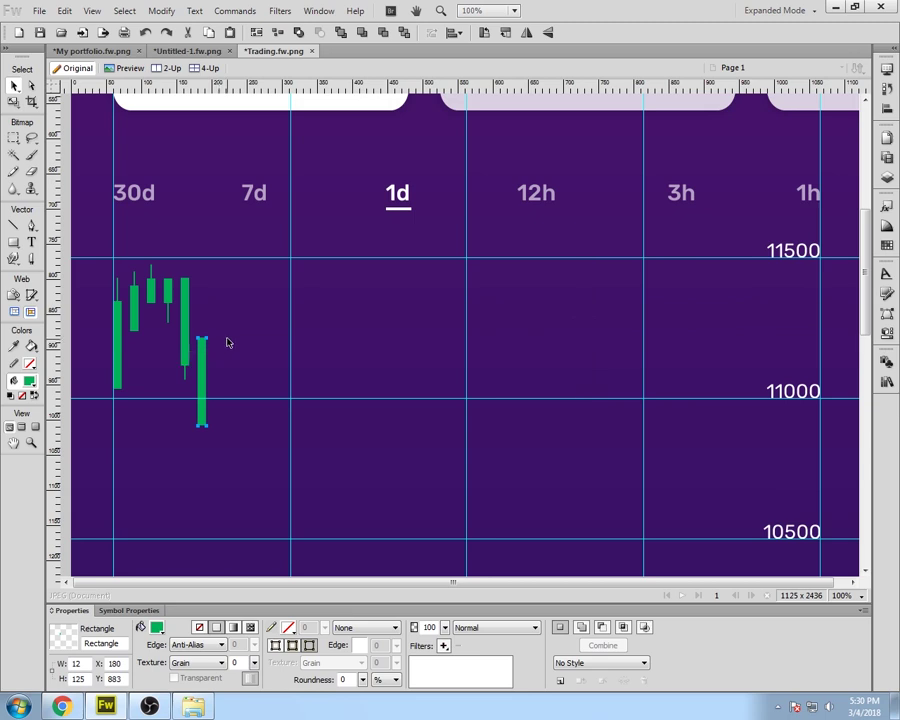
Step: Lengthen the sixth candle's body to 165 pixels by lowering its two bottom corner points 40 pixels
key("a")
left_click(258, 430)
left_click(198, 425)
left_click(206, 425, "shift")
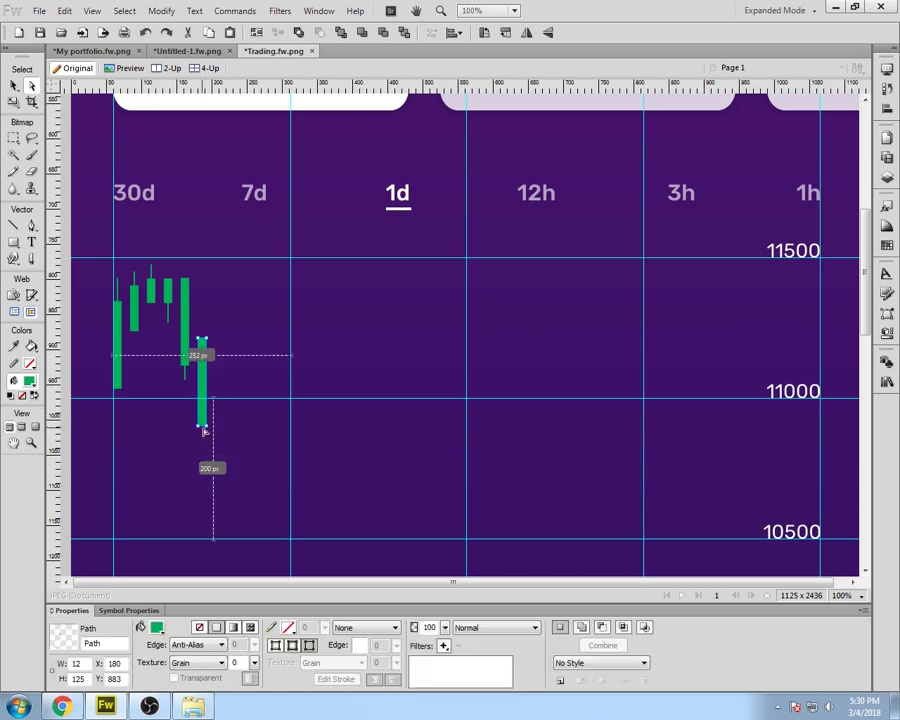
key("shift+Down")
key("shift+Down")
key("shift+Down")
key("shift+Down")
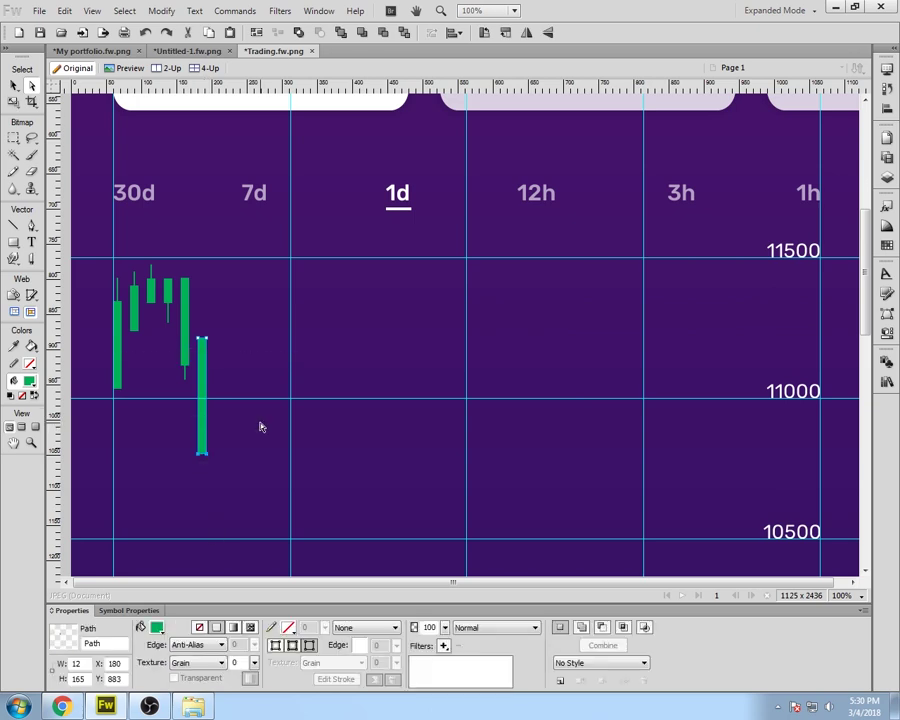
left_click(258, 423)
Step: Duplicate the sixth candle's body to X 204, Y 963 and shorten the copy to 135 pixels by raising its bottom edge
scroll(202, 304, "down", 2)
left_click(204, 315)
left_click_drag(204, 315, 229, 349)
key("shift+Down")
key("shift+Down")
key("shift+Down")
key("shift+Down")
key("shift+Down")
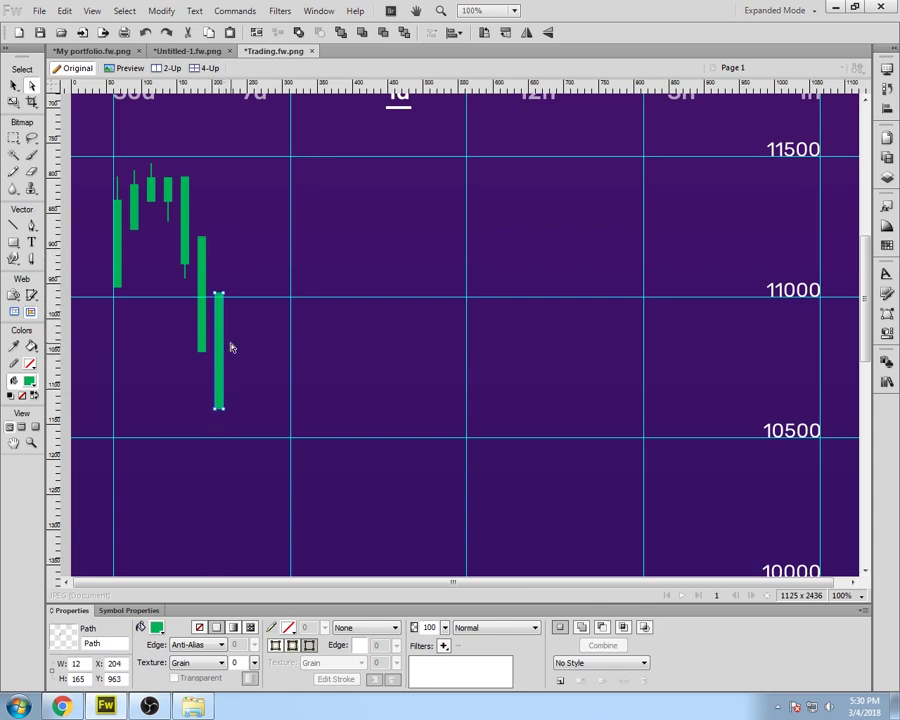
left_click_drag(219, 413, 219, 387)
left_click(257, 388)
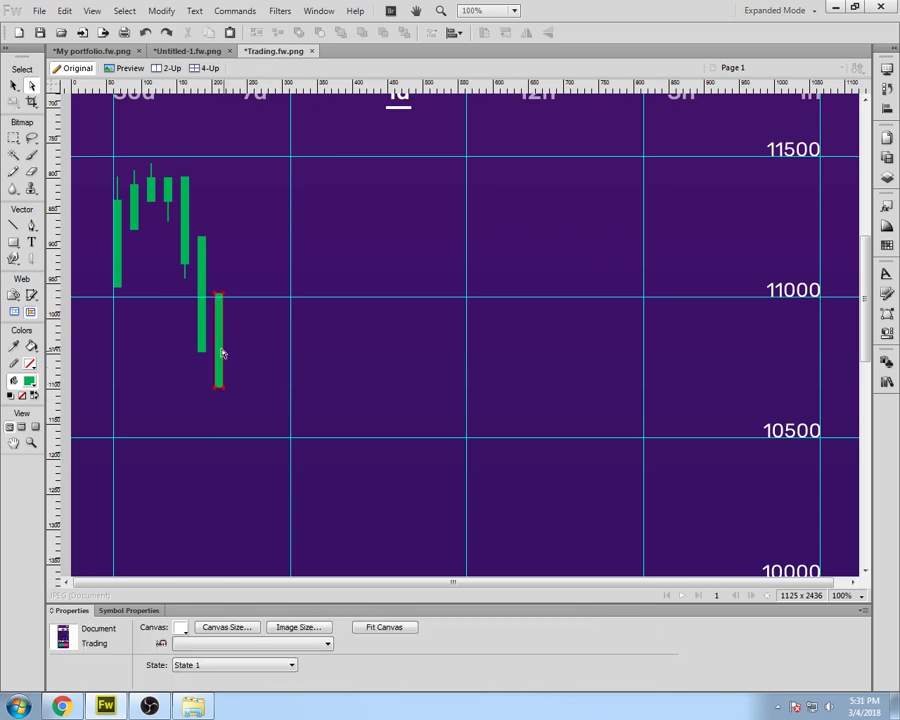
Step: Duplicate the seventh candle's body and place the copy at X 228, level with the original
left_click(221, 354)
left_click_drag(221, 354, 233, 355)
key("shift+Right")
key("Right")
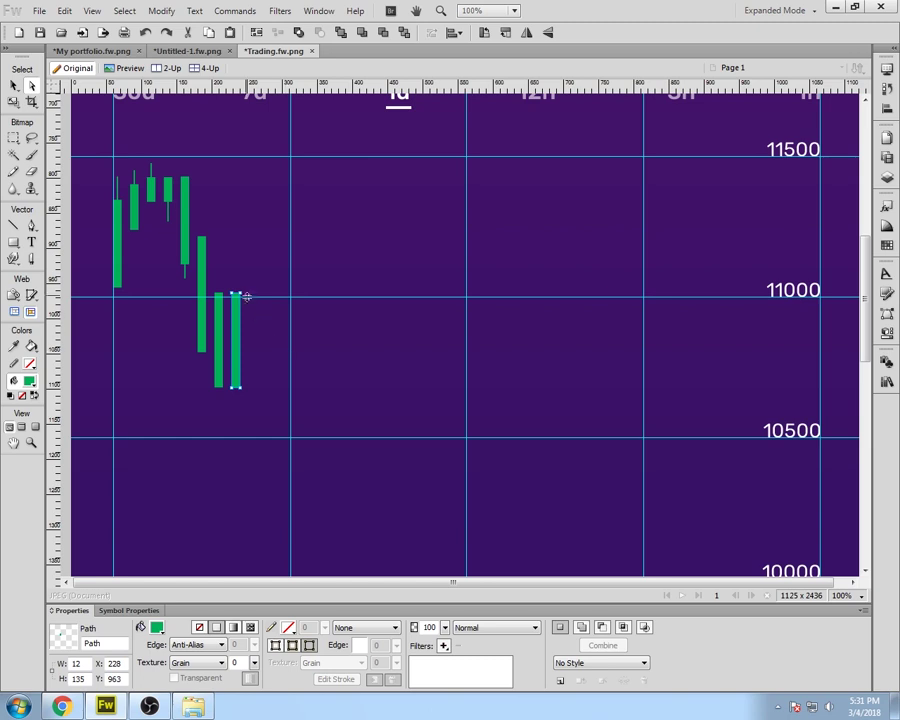
Step: Shorten the eighth candle's body to 45 pixels by lowering its top corner points 90 pixels
key("shift+Down")
key("shift+Down")
key("shift+Down")
key("shift+Down")
key("shift+Down")
key("shift+Down")
key("shift+Down")
key("shift+Down")
key("shift+Down")
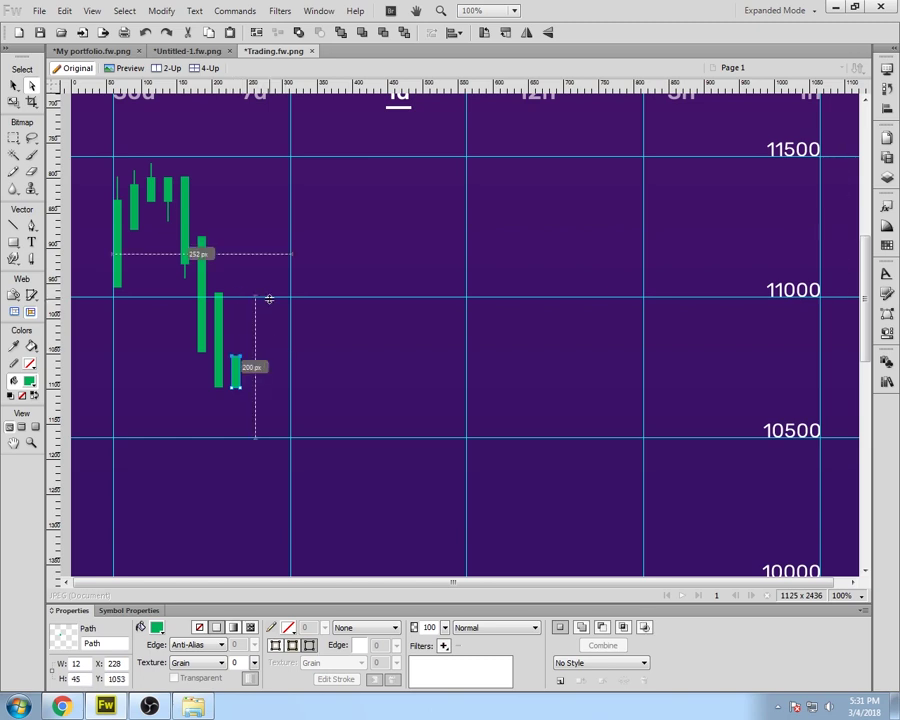
Step: Copy the fifth candle's wick to the underside of the eighth candle's body
left_click(185, 273)
left_click_drag(185, 273, 235, 402)
left_click(252, 407)
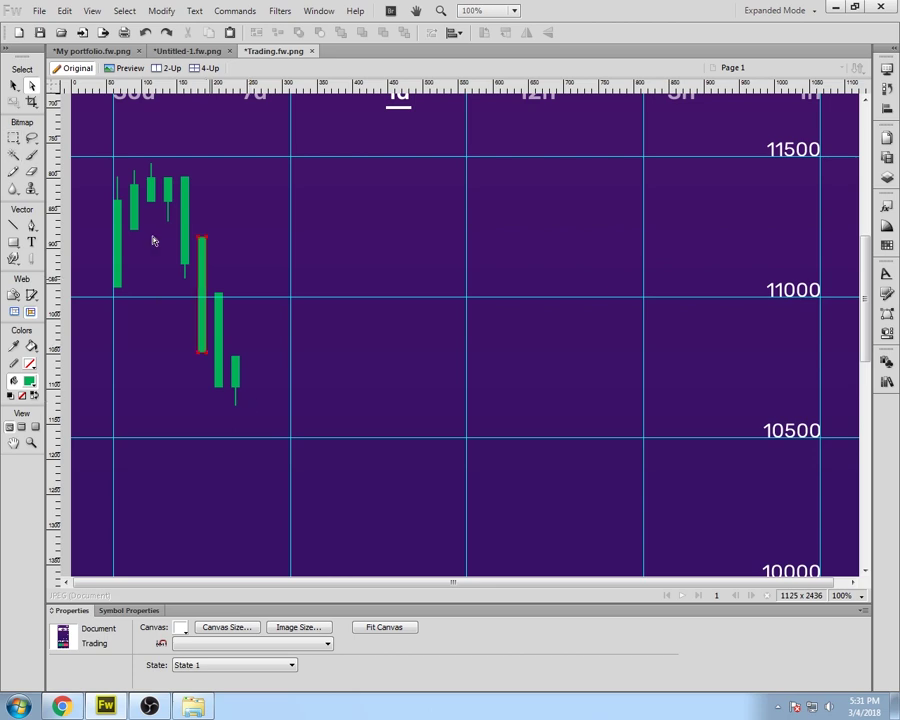
Step: Duplicate the eighth candle with its wick and place the copy 24 pixels to the right
left_click(220, 340)
scroll(291, 464, "down", 1)
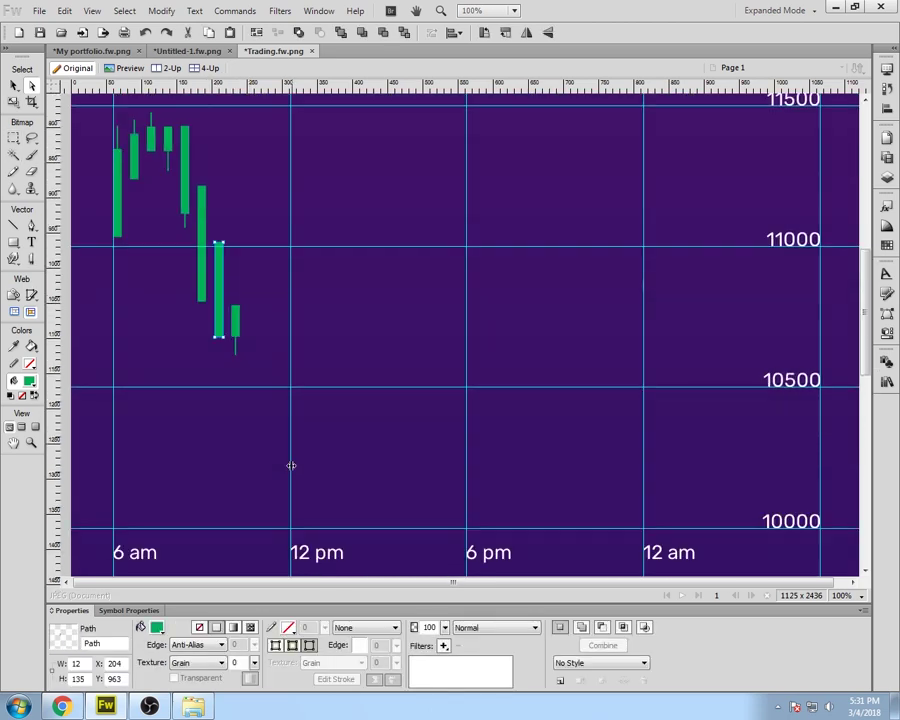
scroll(283, 455, "up", 2)
left_click(237, 425)
left_click(236, 448, "shift")
left_click_drag(237, 424, 246, 424)
key("shift+Right")
key("Right")
left_click(408, 425)
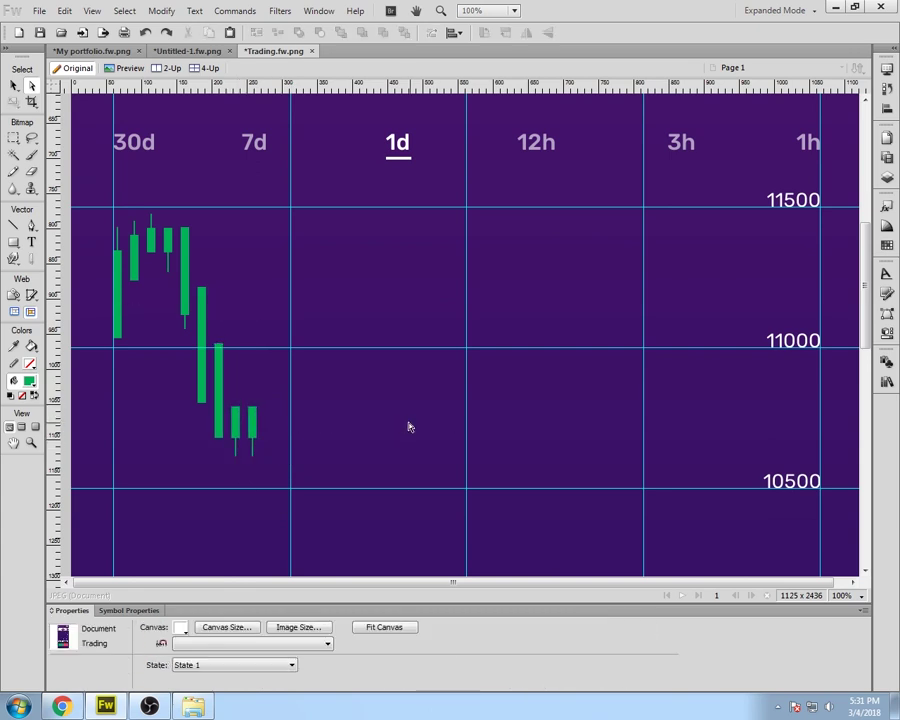
Step: Delete the ninth candle's wick and duplicate its body 24 pixels to the right as the tenth candle
left_click(254, 448)
key("Delete")
left_click_drag(258, 431, 280, 400)
key("shift+Right")
key("Right")
key("Right")
Step: Lengthen the tenth candle's body by raising its top corner points 40 pixels
key("shift+Up")
key("shift+Up")
key("shift+Up")
key("shift+Up")
left_click(328, 404)
Step: Duplicate the tenth candle's body 24 pixels to the right and copy the eighth candle's wick onto the top of the duplicate
key("shift+Right")
key("Right")
key("Right")
left_click_drag(236, 447, 288, 384)
left_click(336, 400)
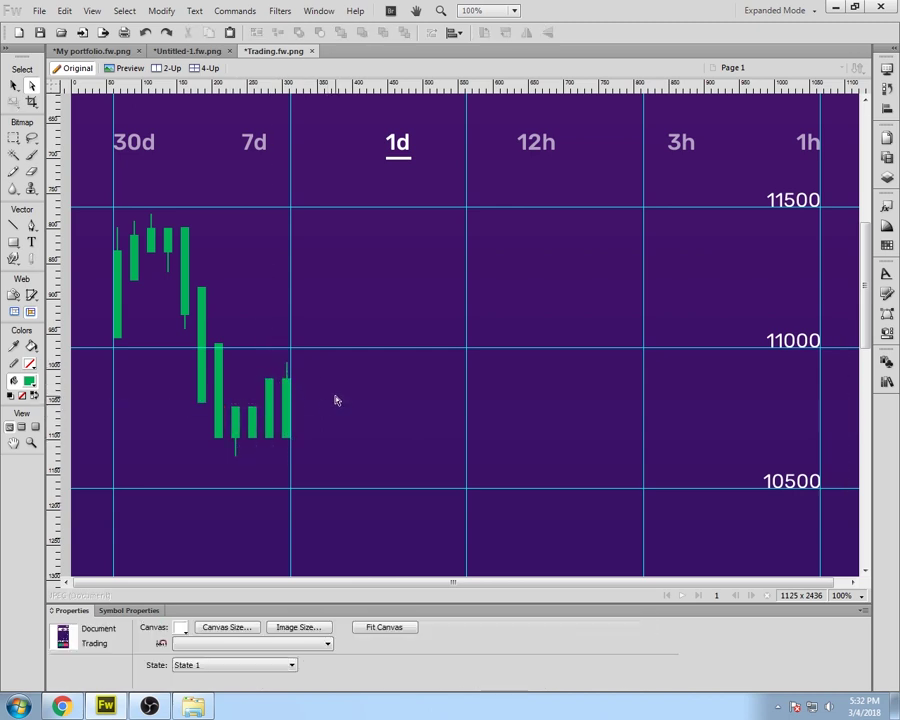
Step: Duplicate the eleventh candle with its wick up and to the right, placing the copy's body at X 322, Y 963
left_click_drag(305, 363, 281, 396)
left_click(294, 401)
left_click(287, 374)
left_click(287, 400, "shift")
left_click_drag(287, 402, 343, 402)
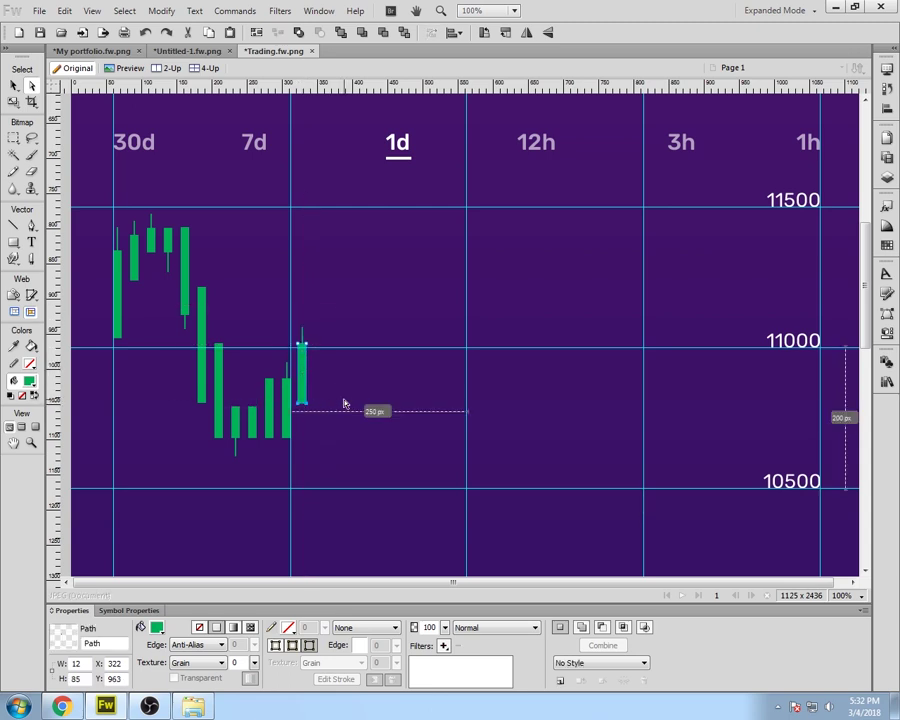
Step: Shorten the twelfth candle's body by raising its bottom corner points 30 pixels
key("shift+Up")
key("shift+Up")
key("shift+Up")
key("shift+Up")
key("shift+Down")
left_click(343, 402)
Step: Duplicate the twelfth candle with its wick up and to the right as the thirteenth candle
left_click(305, 370)
left_click(305, 370)
left_click(302, 350, "shift")
left_click_drag(302, 352, 345, 368)
key("Right")
key("Right")
key("shift+Up")
key("shift+Up")
left_click(345, 368)
Step: Lengthen the thirteenth candle's body by raising its top corner points 40 pixels
mouse_move(318, 323)
left_mouse_down()
mouse_move(349, 309)
mouse_move(337, 319)
mouse_move(319, 299)
mouse_move(299, 316)
mouse_move(336, 333)
mouse_move(329, 340)
left_mouse_up()
key("shift+Up")
key("shift+Up")
key("shift+Up")
key("shift+Up")
Step: Duplicate the thirteenth candle with its wick 24 pixels to the right as the fourteenth candle
left_click(345, 325)
key("Right")
key("Right")
key("Right")
key("Right")
key("Right")
key("Right")
left_click(371, 331)
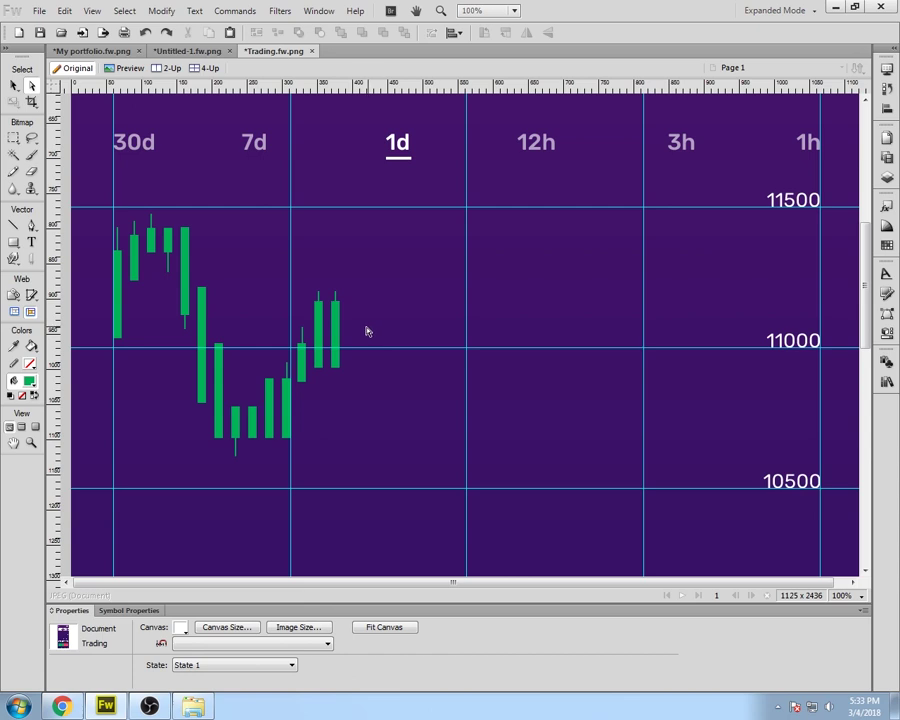
Step: Shorten the fourteenth candle's body to 35 pixels by raising its bottom corner points 60 pixels
left_click(336, 366)
left_click(336, 367)
key("shift+Up")
key("shift+Up")
key("shift+Up")
key("shift+Up")
key("shift+Up")
key("shift+Up")
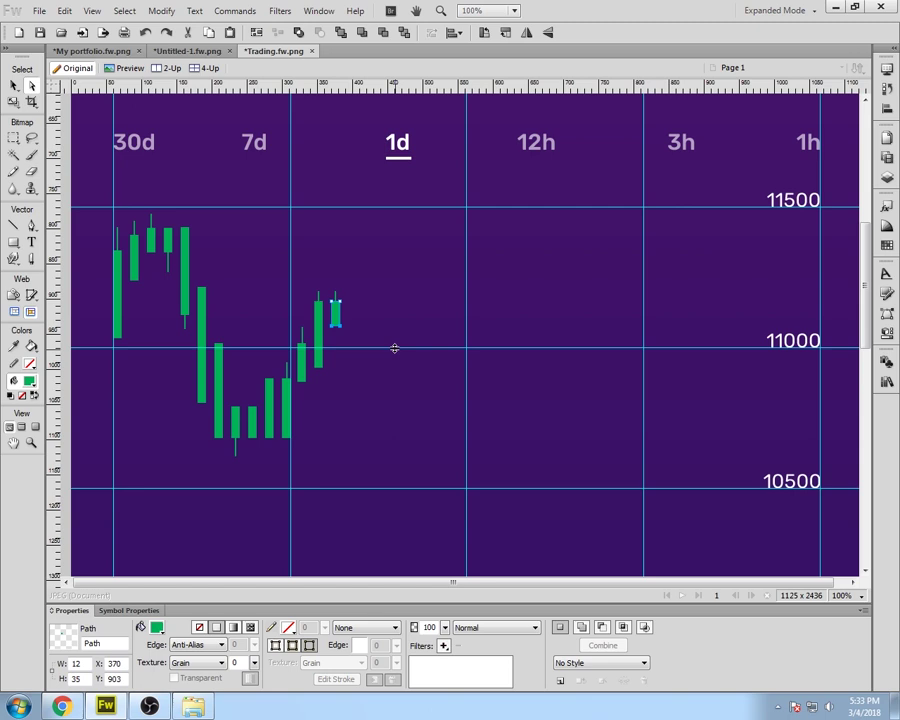
left_click(382, 332)
left_click(336, 314)
left_click(336, 297, "shift")
left_click_drag(340, 326, 355, 319)
key("ctrl+z")
Step: Duplicate the fourteenth candle to the right as the fifteenth, delete the copy's wick and space its body evenly beside the fourteenth
left_click(14, 86)
left_click(334, 320)
left_click_drag(335, 297, 347, 320)
key("ctrl+z")
left_click(346, 308)
left_click(367, 315)
left_click(357, 302)
key("Delete")
left_click(364, 328)
key("shift+Right")
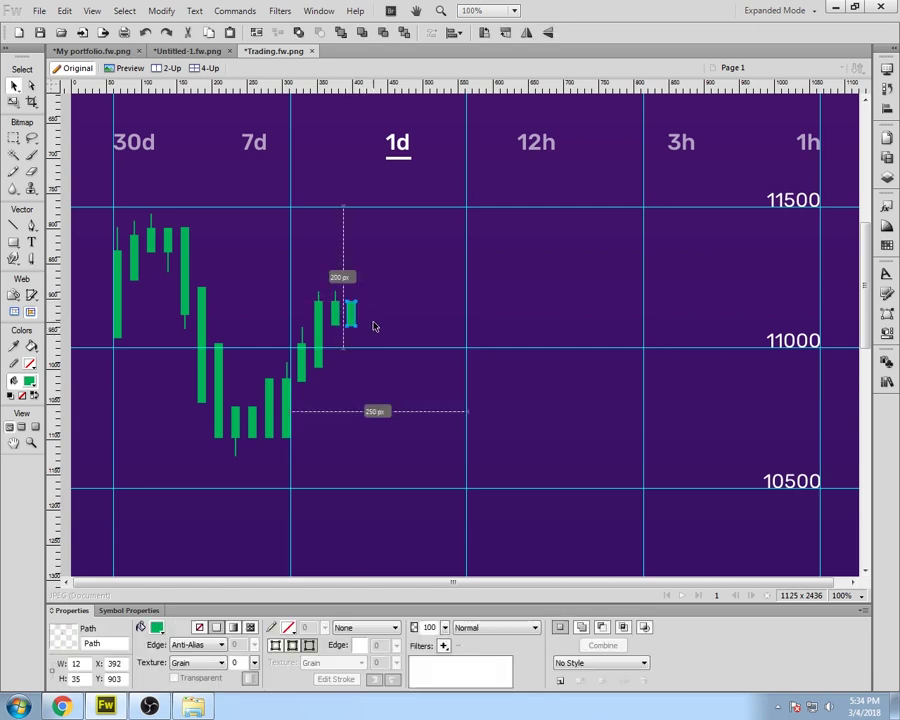
left_click(376, 325)
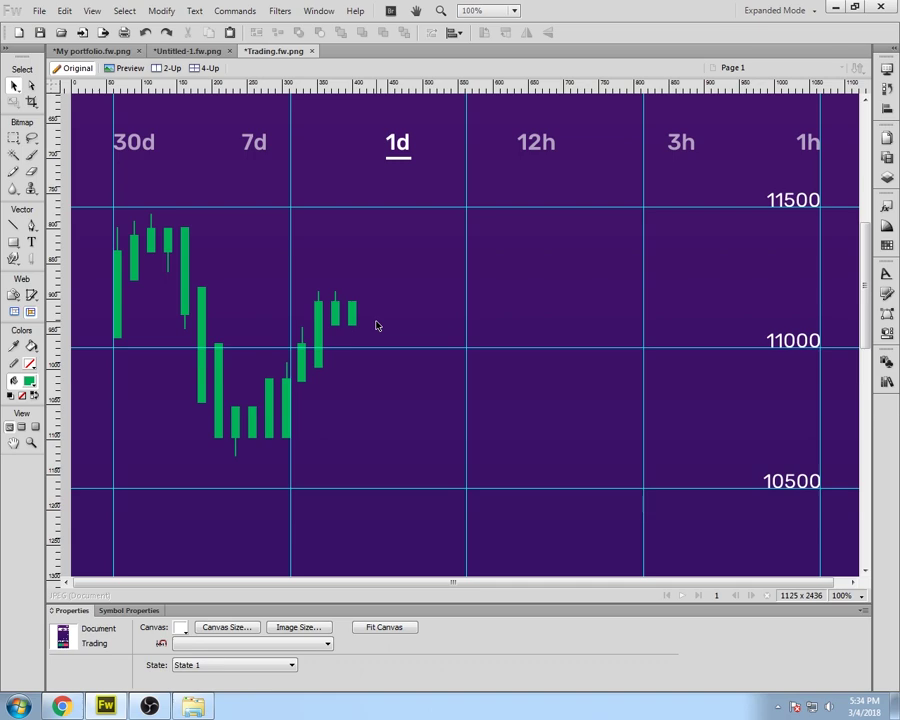
Step: Duplicate the thirteenth candle's body to the right as the sixteenth candle, placing it at X 418, Y 914
scroll(464, 432, "up", 2)
scroll(464, 434, "down", 3)
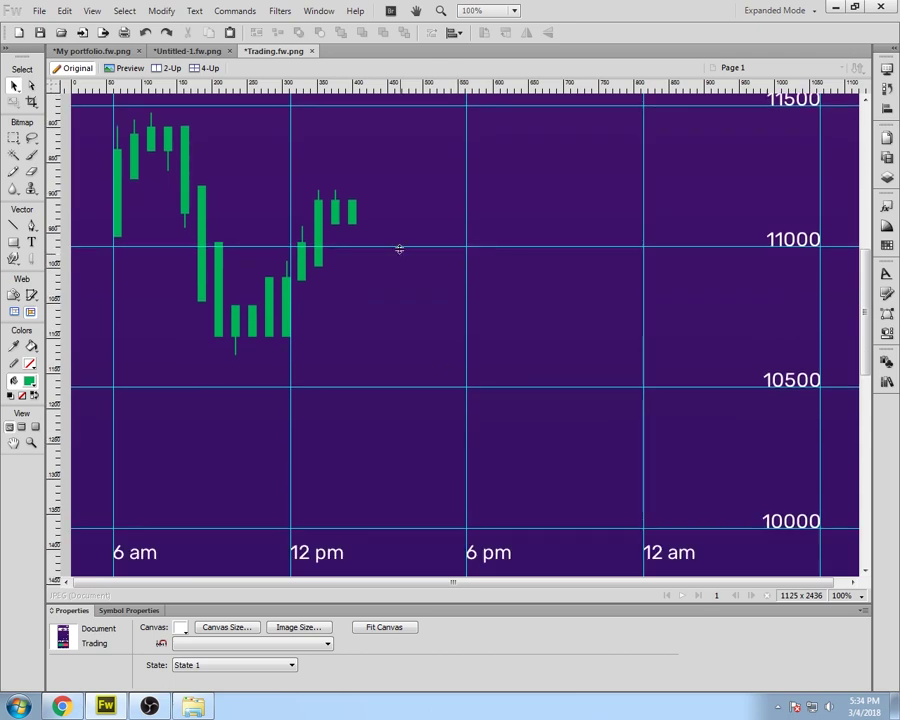
left_click_drag(320, 225, 366, 236, "alt")
key("Left")
key("Left")
key("Left")
key("Left")
key("shift+Right")
left_click(150, 706)
left_click(150, 706)
left_click(447, 328)
Step: Lengthen the sixteenth candle's body to 275 pixels by lowering its bottom corner points below the 10500 guide
left_click(370, 240)
left_click(32, 86)
left_click(374, 275)
left_click(366, 275, "shift")
key("shift+Down")
key("shift+Down")
key("shift+Down")
key("shift+Down")
key("shift+Down")
key("shift+Down")
key("shift+Down")
key("shift+Down")
key("shift+Down")
key("shift+Down")
key("shift+Down")
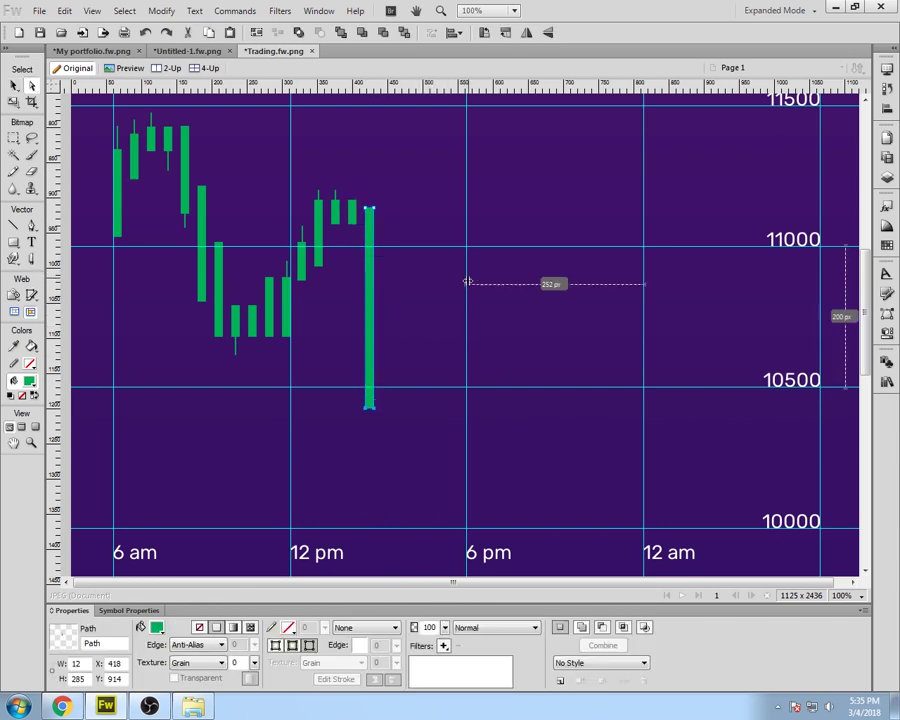
key("shift+Up")
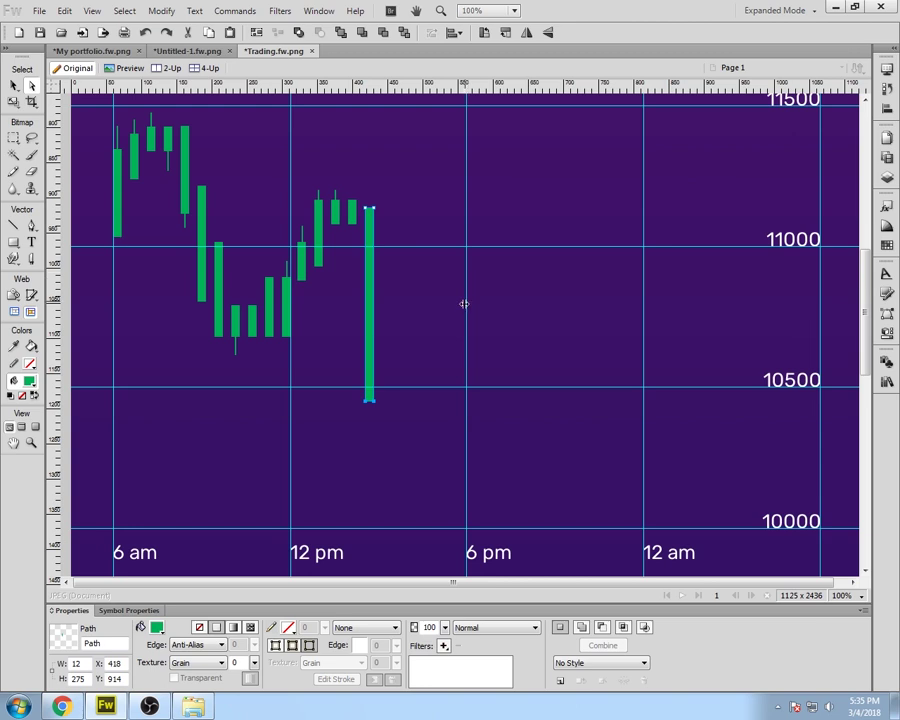
left_click_drag(370, 310, 386, 309, "alt")
key("Left")
key("Left")
key("Left")
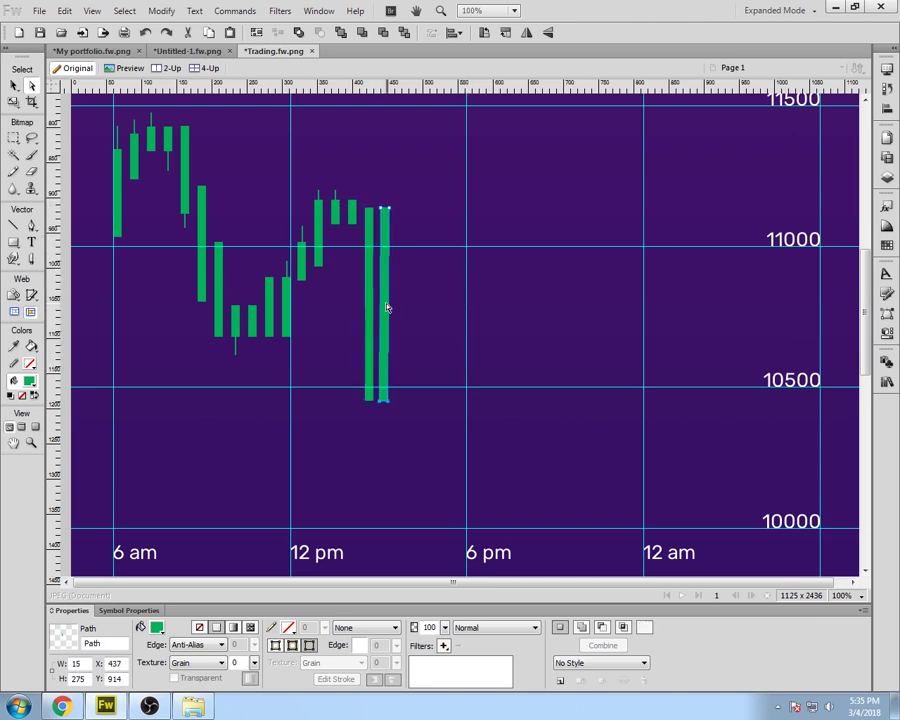
key("ctrl+equal")
key("ctrl+equal")
key("Delete")
key("ctrl+z")
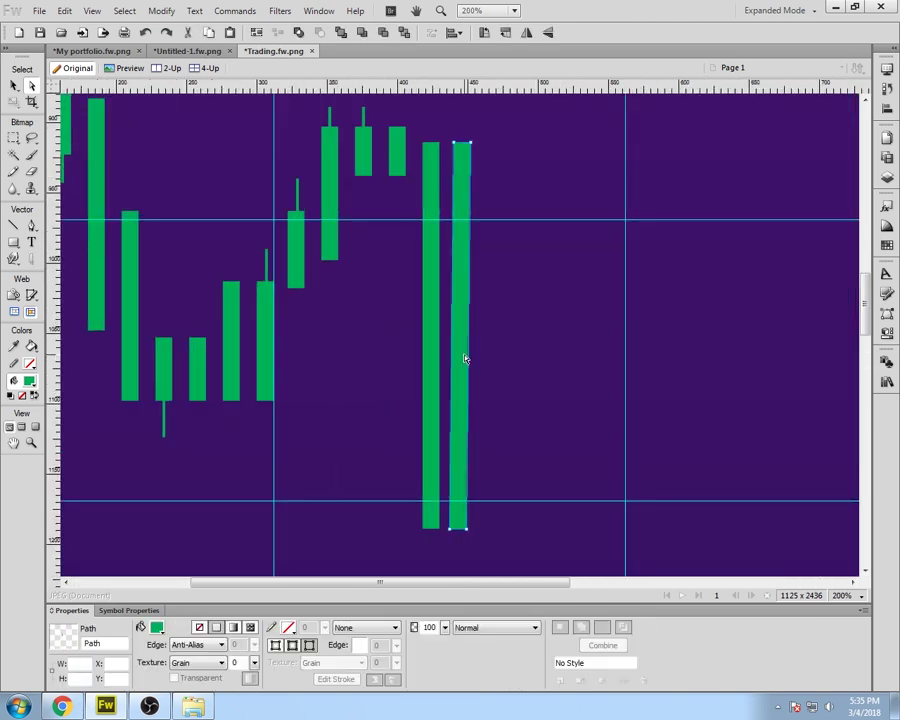
key("Delete")
Step: Duplicate the sixteenth candle's body 24 pixels to the right as the seventeenth candle
left_click_drag(432, 338, 453, 338, "alt")
key("Left")
key("Left")
key("Left")
key("shift+Right")
key("Right")
left_click(526, 342)
Step: Shorten the seventeenth candle's body to 35 pixels by lowering its top corner points
left_click(32, 86)
left_click(458, 146)
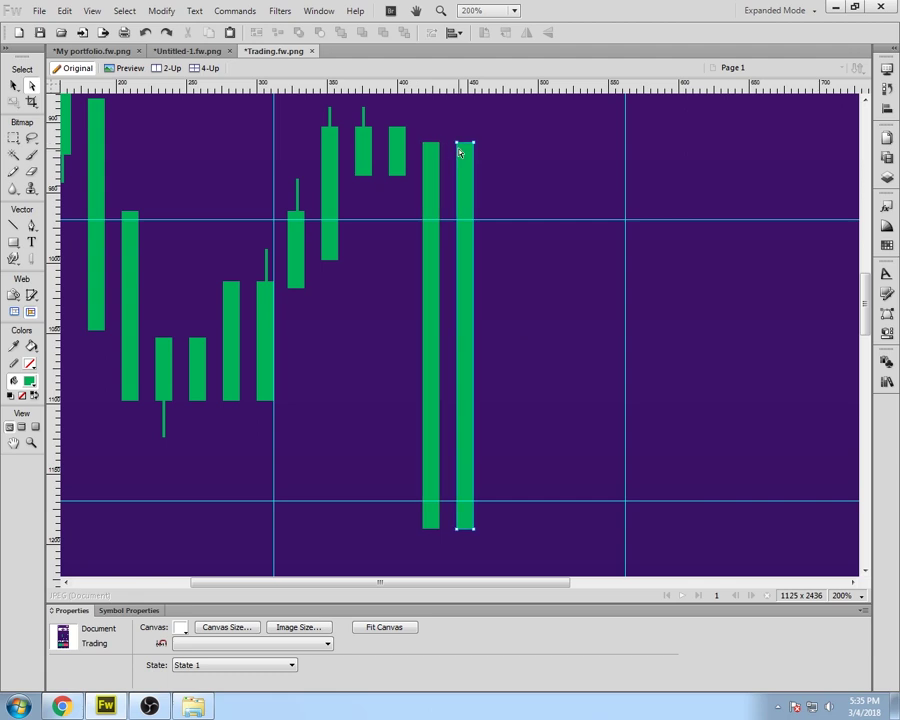
left_click(457, 142)
left_click(472, 142, "shift")
key("shift+Down")
key("shift+Down")
key("shift+Down")
key("shift+Down")
key("shift+Down")
key("shift+Down")
key("shift+Down")
key("shift+Down")
key("shift+Down")
key("shift+Down")
key("shift+Down")
key("shift+Down")
key("shift+Down")
key("shift+Down")
key("shift+Down")
key("shift+Down")
key("shift+Down")
key("shift+Down")
key("shift+Down")
key("shift+Down")
Step: Move the seventeenth candle's body down to Y 1174, just below the 10500 guide
left_click(14, 85)
left_click(464, 398)
left_click_drag(468, 520, 469, 547)
left_click(504, 537)
scroll(506, 360, "down", 3)
key("ctrl+minus")
key("ctrl+minus")
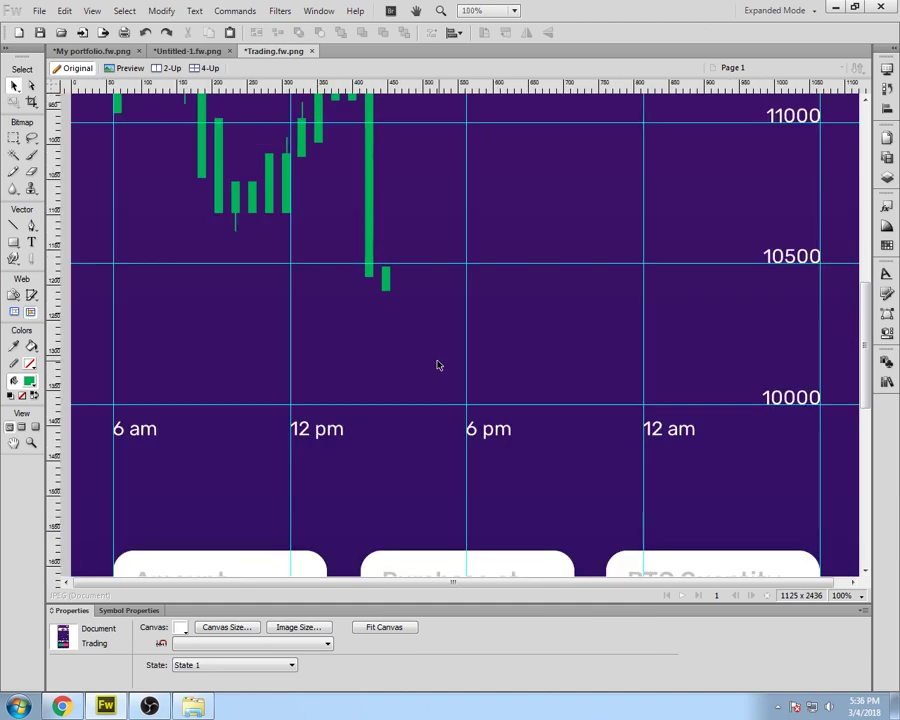
Step: Duplicate the seventeenth candle's body to X 466 as the eighteenth candle and extend it downward to 105 pixels tall
left_click(387, 283)
left_click_drag(387, 283, 400, 287, "alt")
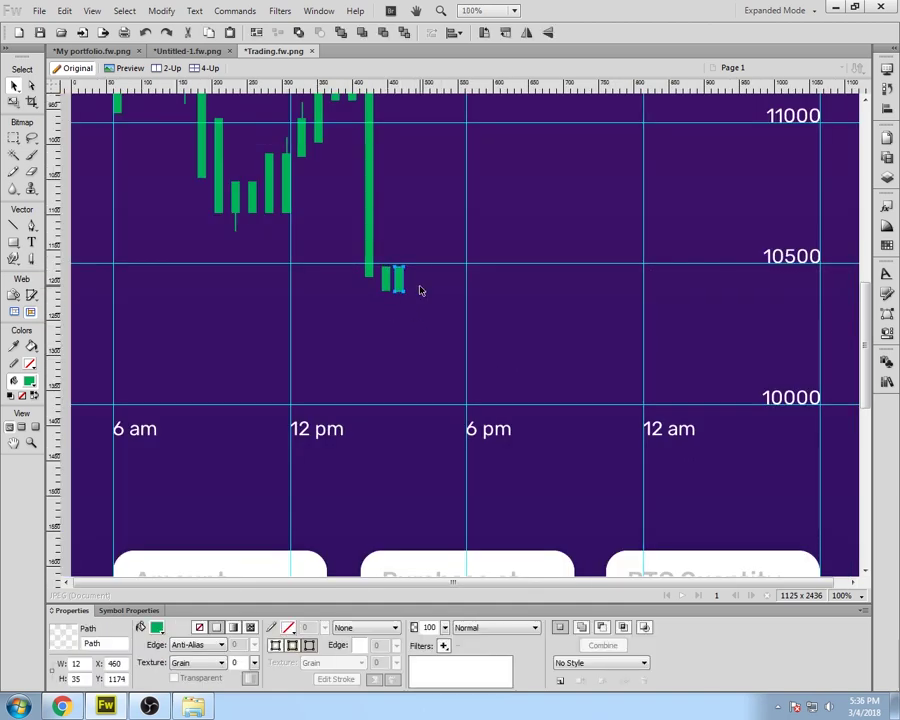
key("ctrl+plus")
key("ctrl+plus")
key("Left")
key("Left")
key("Left")
key("Left")
key("Left")
key("Left")
left_click_drag(476, 378, 479, 458)
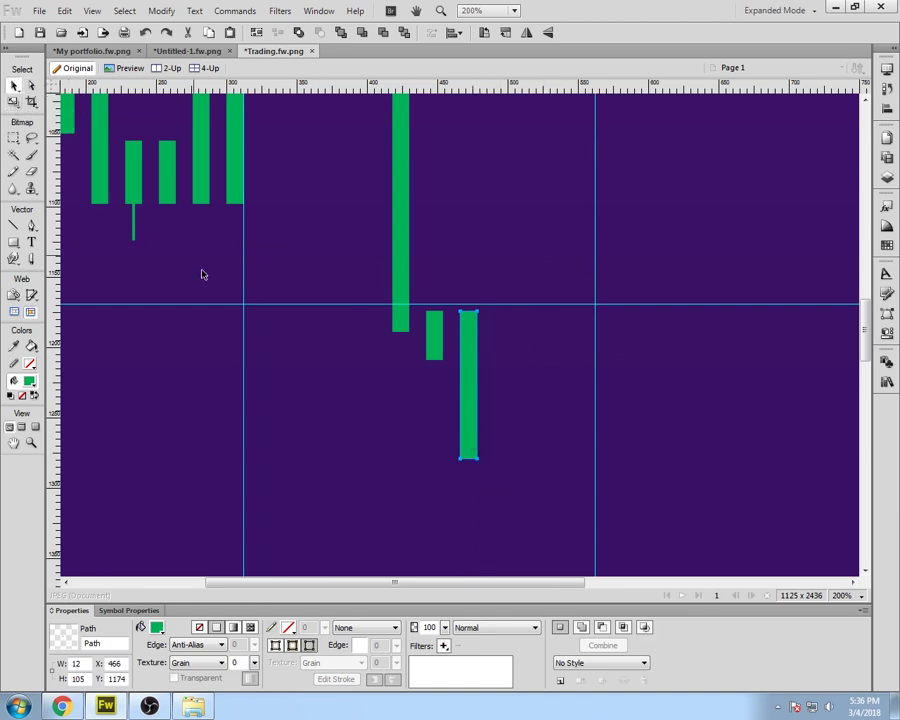
Step: Duplicate the eighteenth candle's body down and to the right as the nineteenth candle, at X 490, Y 1224
left_click_drag(468, 357, 501, 349)
key("shift+Down")
key("shift+Down")
key("shift+Down")
key("shift+Down")
key("shift+Down")
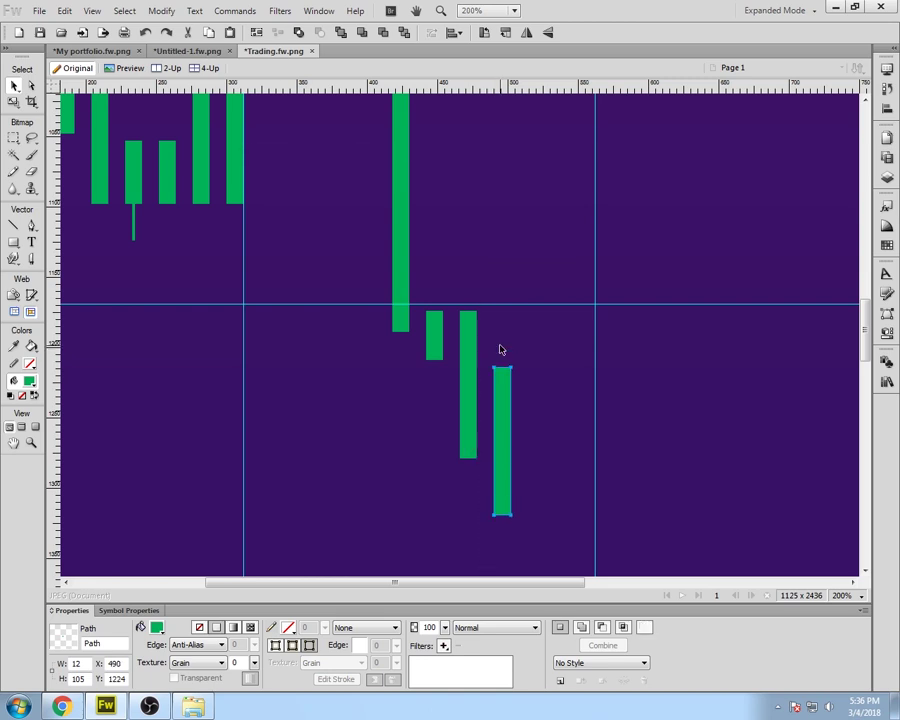
Step: Copy the eighth candle's wick onto the top of the nineteenth candle's body
left_click_drag(134, 218, 502, 372)
left_click(522, 376)
scroll(522, 376, "down", 2)
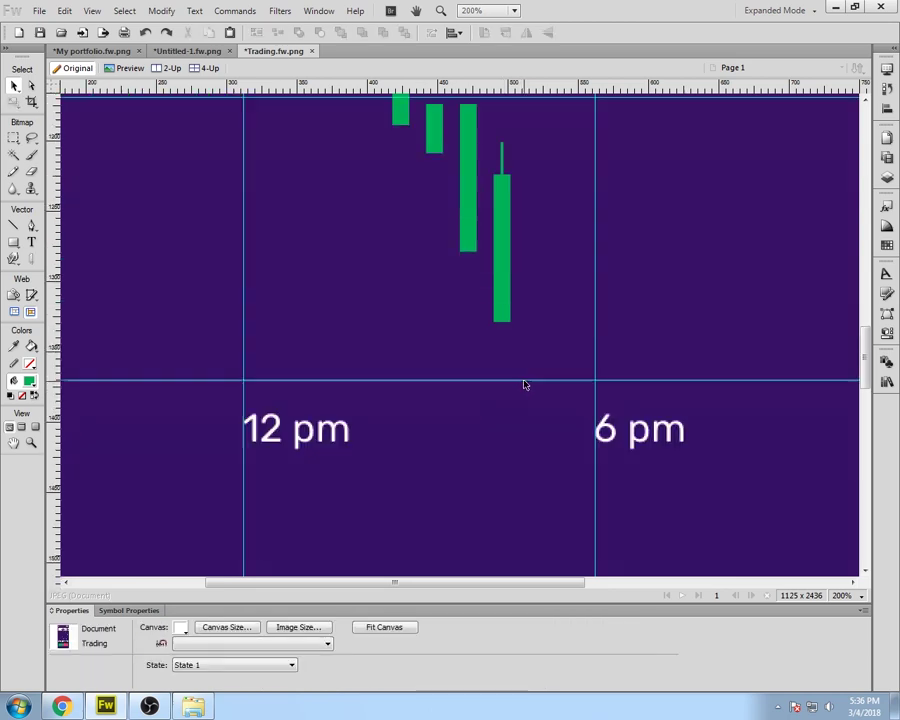
scroll(526, 380, "up", 1)
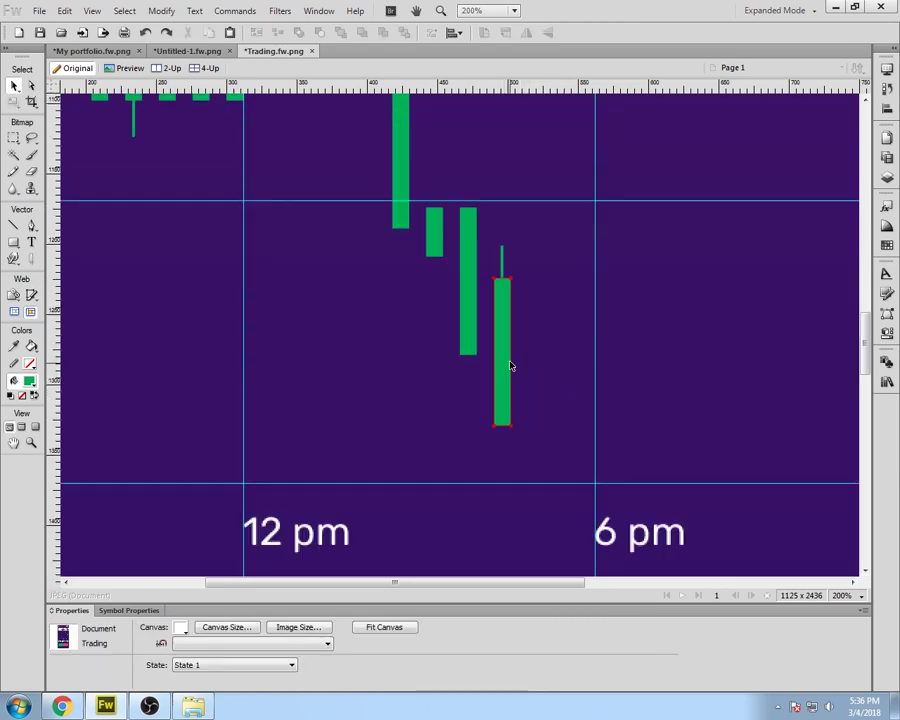
Step: Duplicate the nineteenth candle's body and wick to the right as the twentieth candle, at X 502, Y 1201
left_click(508, 362)
left_click(502, 269, "shift")
mouse_move(509, 322)
left_mouse_down()
mouse_move(543, 324)
mouse_move(526, 315)
left_mouse_up()
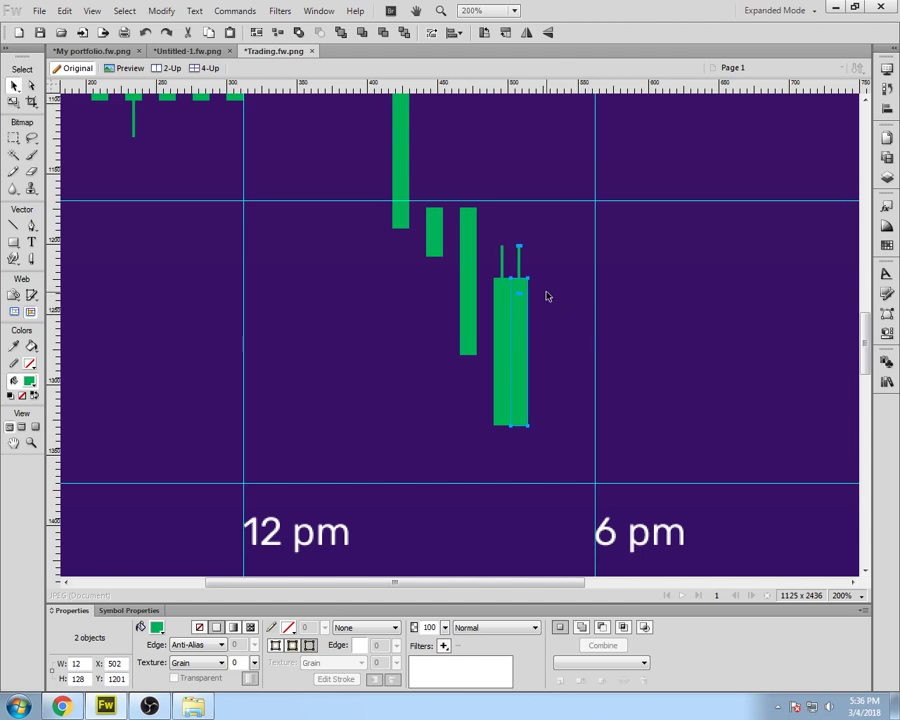
left_click(550, 330)
Step: Shorten the twentieth candle's body from its lower end to 25 pixels tall
left_click(31, 86)
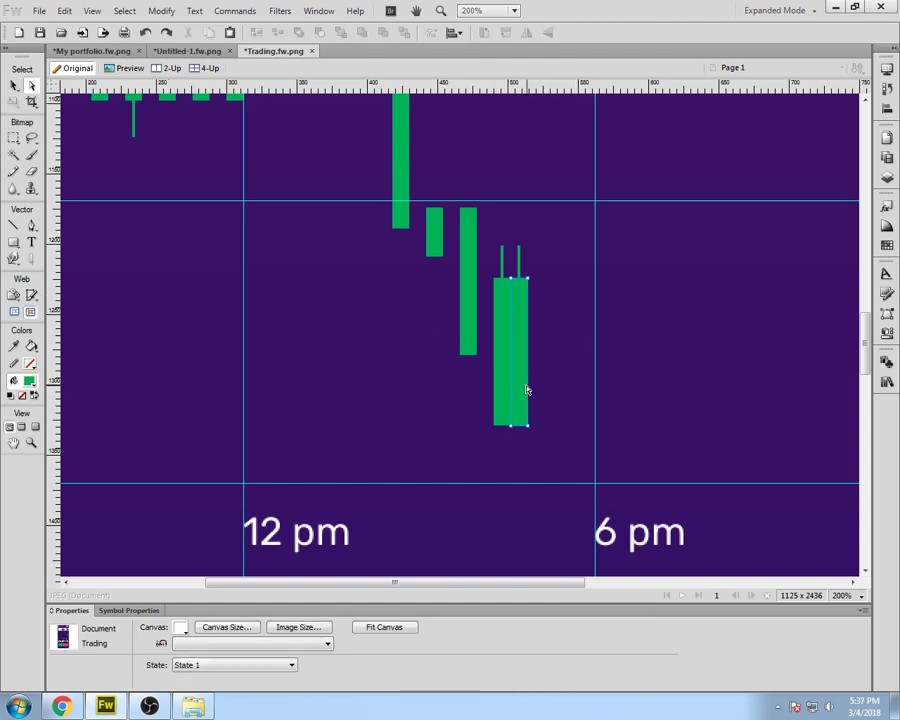
left_click(526, 388)
left_click_drag(503, 442, 566, 420)
key("shift+Up")
key("shift+Up")
key("shift+Up")
key("shift+Up")
key("shift+Up")
key("shift+Up")
key("shift+Up")
key("shift+Up")
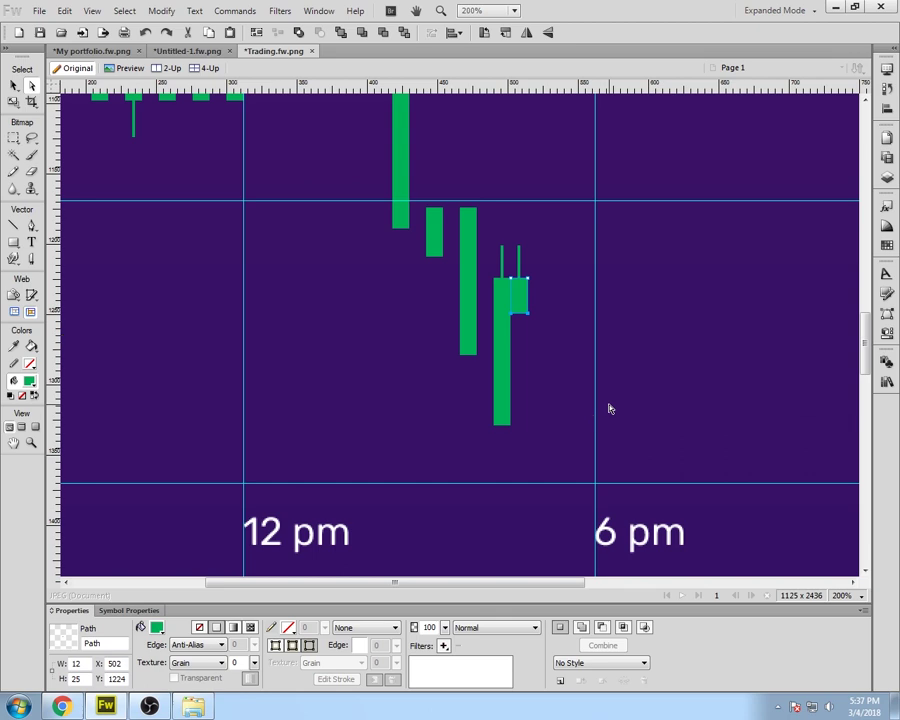
Step: Shift the twentieth candle's body and wick right to X 514, leaving a gap after the nineteenth candle
key("shift+Right")
key("shift+Left")
left_click(14, 86)
key("shift+Right")
key("shift+Left")
key("shift+Right")
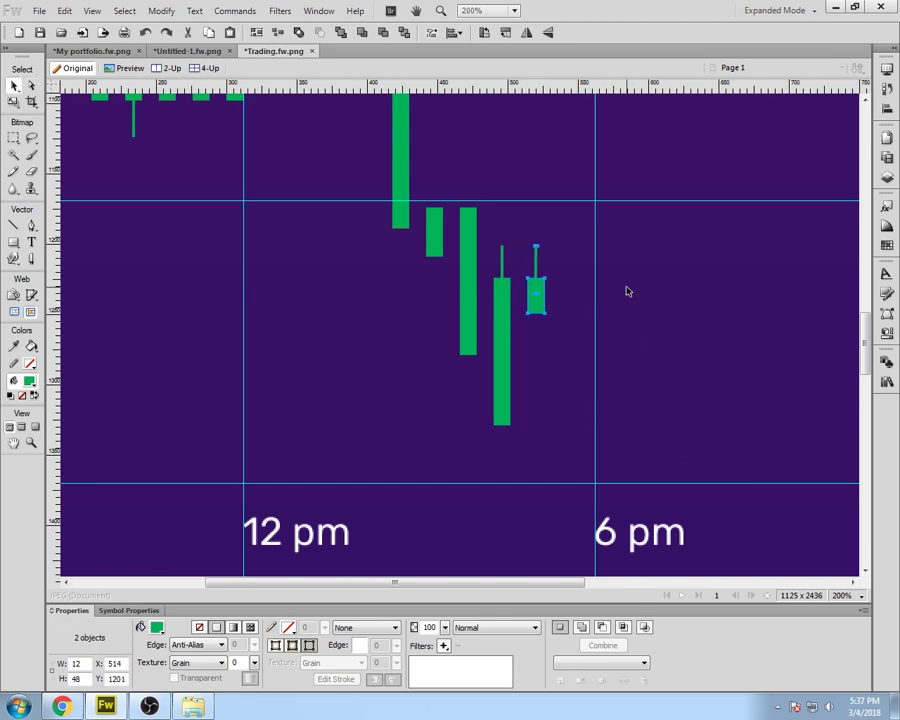
left_click(581, 366)
Step: Duplicate the nineteenth candle with its wick up and to the right as the twenty-first candle at Y 1121, evenly spaced from the twentieth
scroll(578, 368, "up", 3)
key("ctrl+minus")
scroll(582, 389, "up", 1)
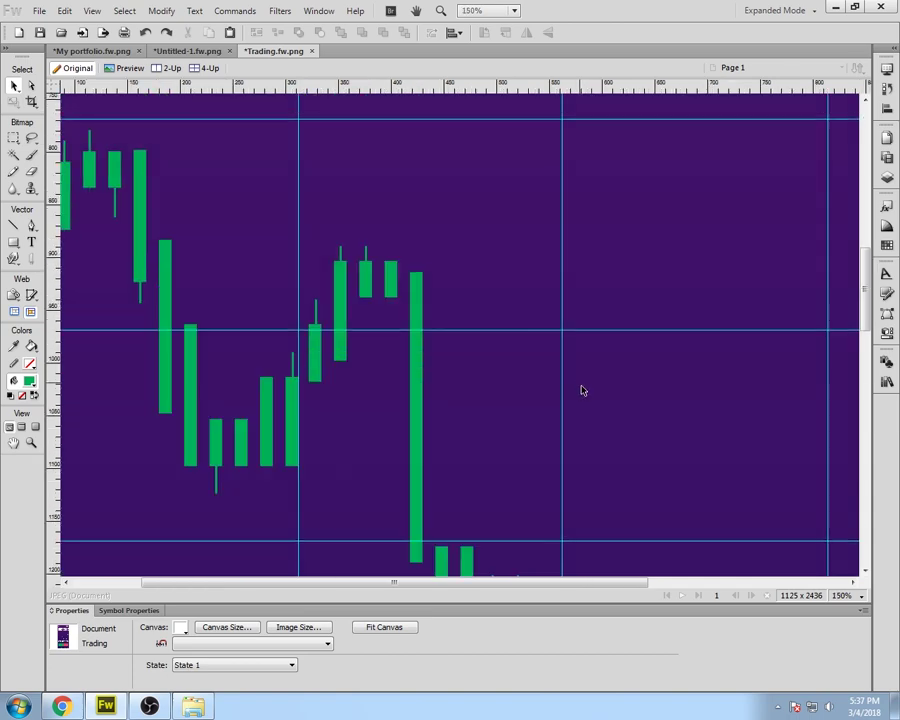
scroll(582, 390, "down", 2)
key("ctrl+minus")
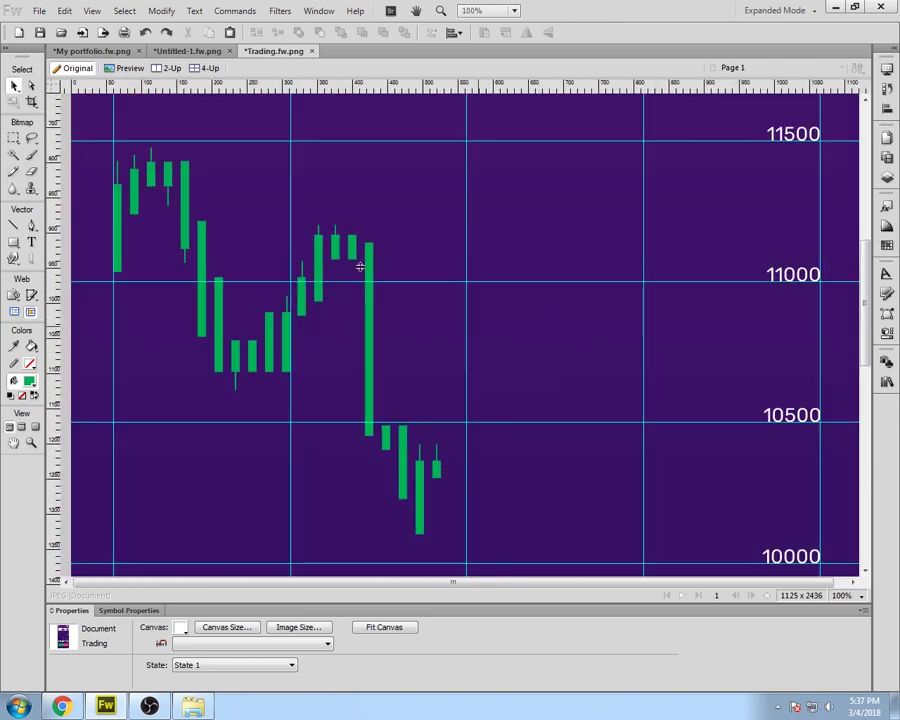
scroll(520, 422, "down", 3)
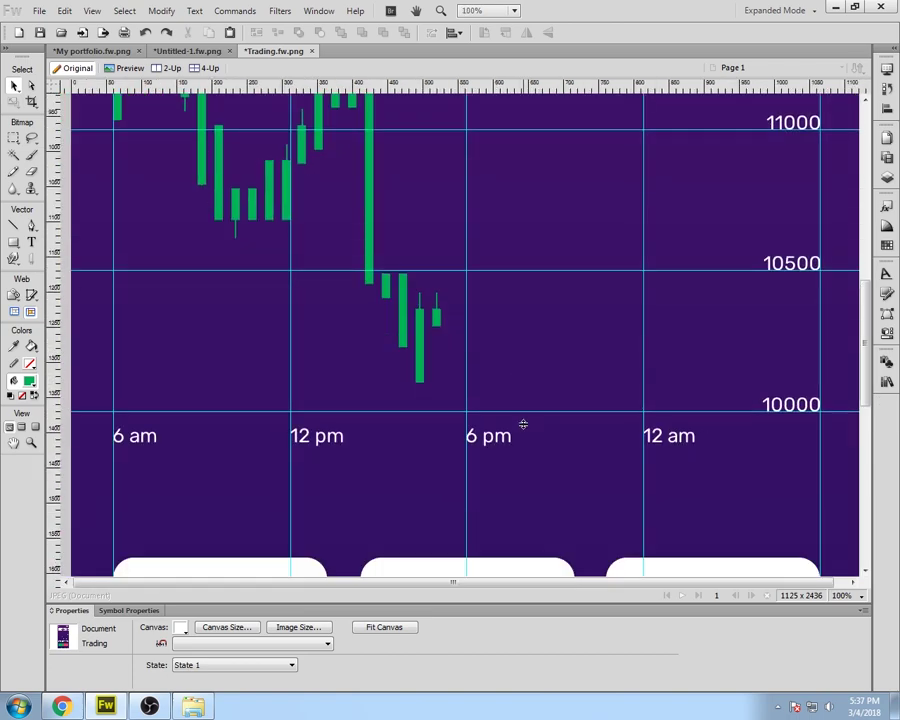
scroll(523, 428, "up", 2)
left_click(424, 440)
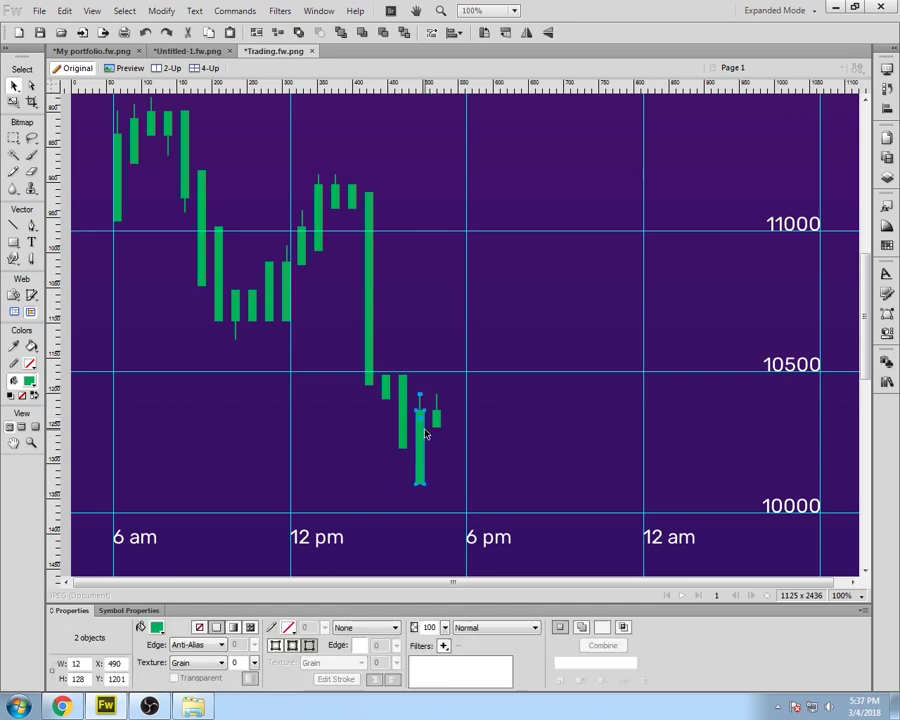
left_click_drag(424, 440, 460, 383)
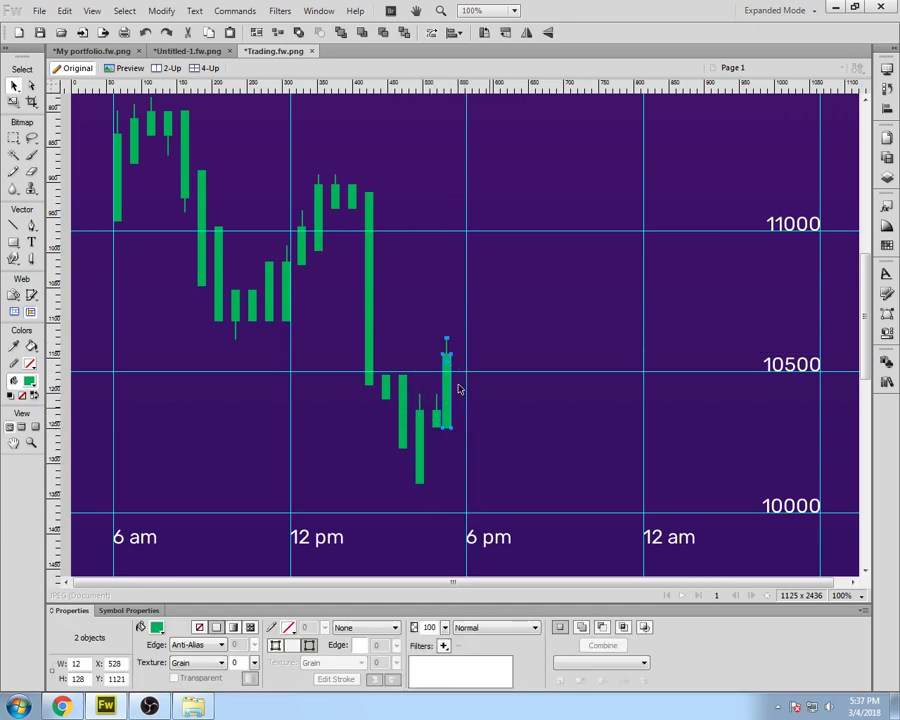
left_click(508, 410)
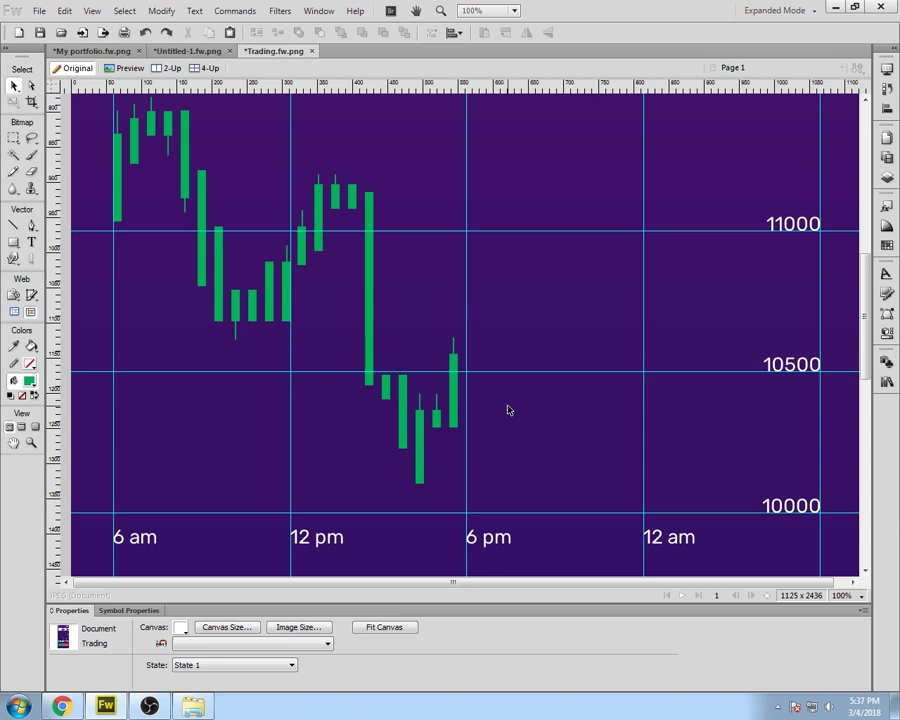
Step: Duplicate the twenty-first candle with its wick as the twenty-second candle at X 562, Y 1121, on the 6 pm guide
left_click_drag(436, 353, 469, 383)
key("Left")
key("shift+Right")
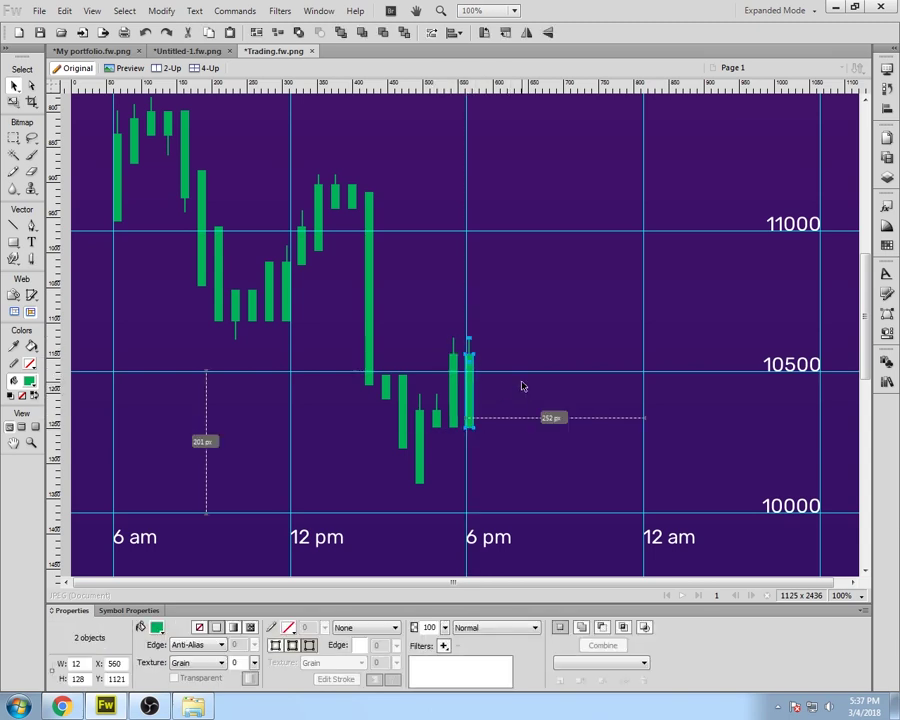
key("Right")
key("Right")
Step: Shorten the twenty-second candle's body from below to 45 pixels tall and move its wick to the body's lower end
key("ctrl+equal")
key("ctrl+=")
key("a")
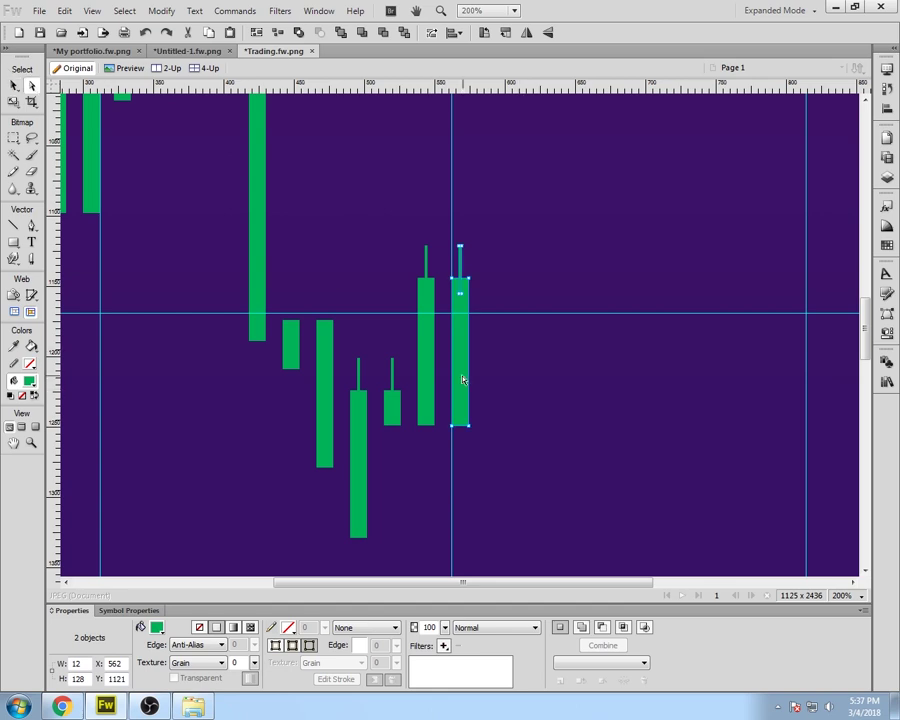
left_click(462, 400)
key("shift+Up")
key("shift+Up")
key("shift+Up")
key("shift+Up")
key("shift+Up")
key("shift+Up")
left_click_drag(460, 265, 461, 365)
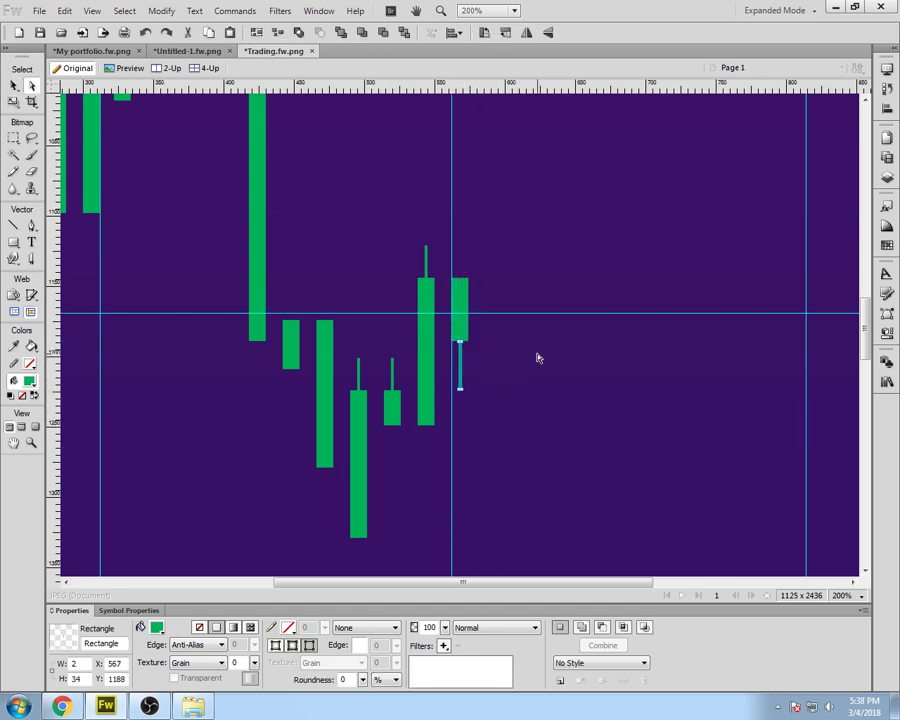
left_click(537, 358)
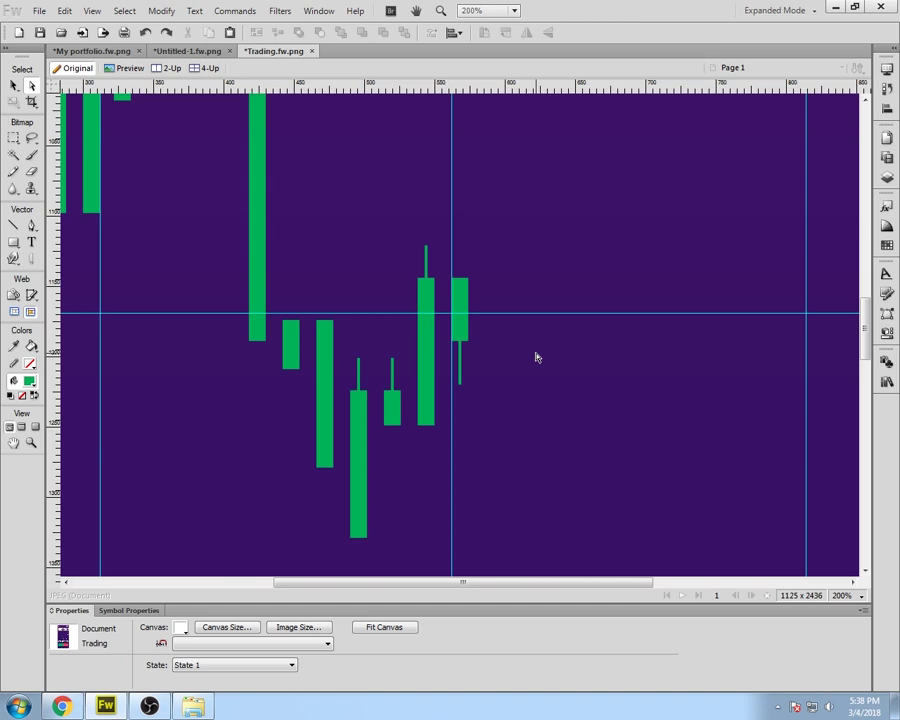
Step: Duplicate the twenty-second candle's body without the wick as the twenty-third candle, at X 586, Y 1141
scroll(526, 380, "down", 3)
scroll(520, 376, "up", 3)
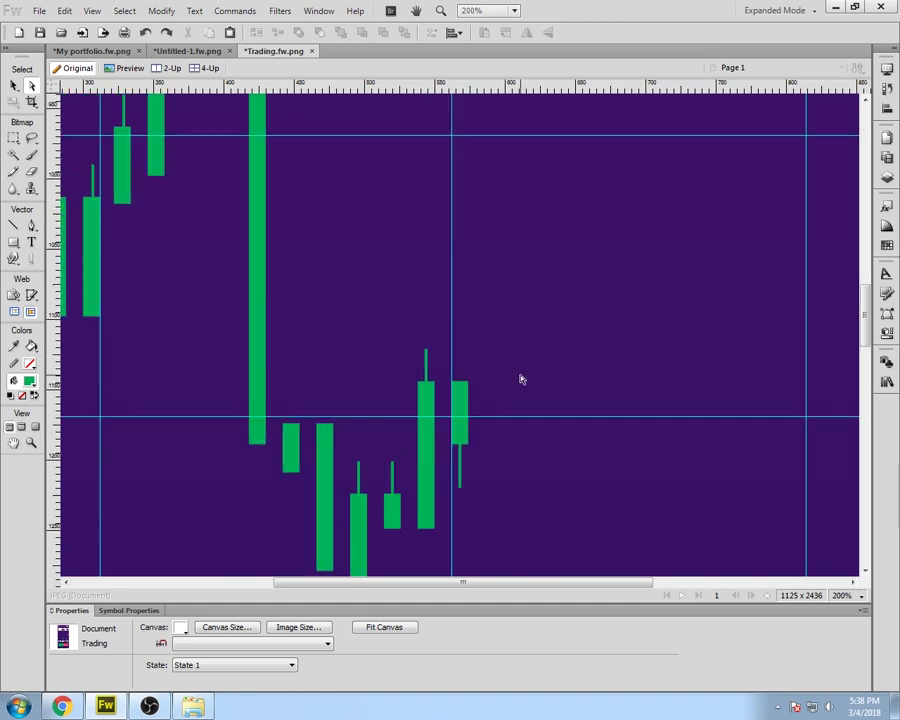
scroll(518, 374, "down", 1)
scroll(553, 386, "down", 1)
key("v")
left_click(462, 374)
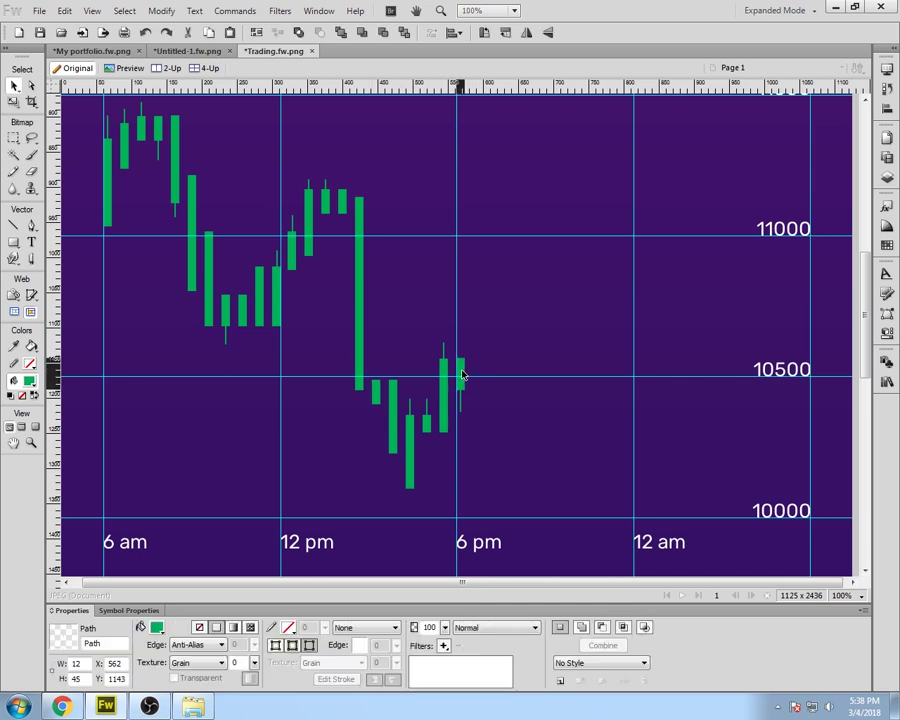
scroll(468, 374, "up", 2)
key("Left")
key("Left")
key("Left")
key("shift+Right")
key("Right")
key("Right")
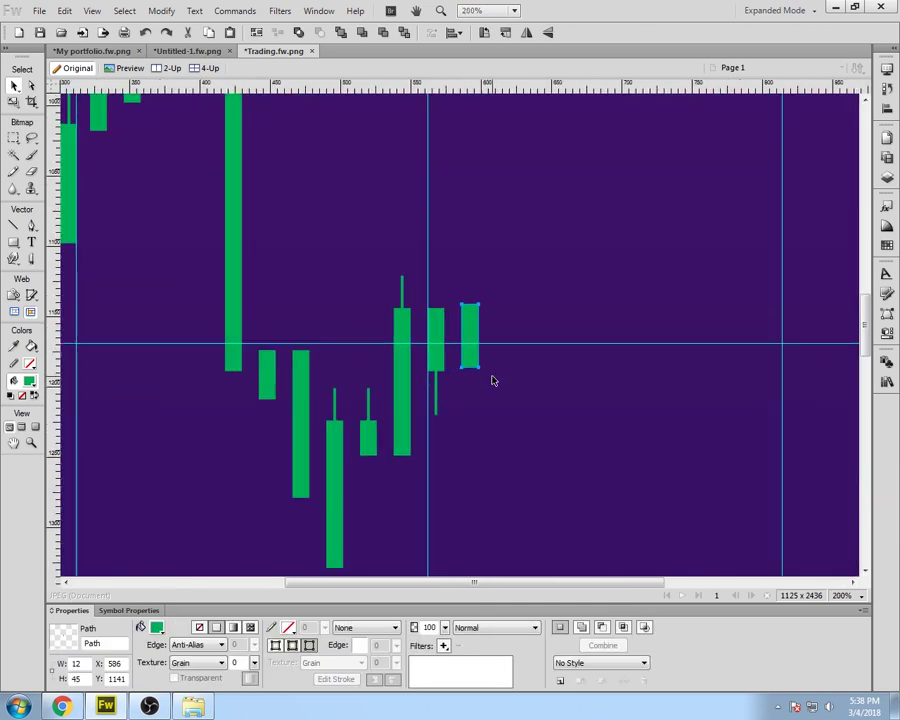
Step: Extend the twenty-third candle's body upward to 155 pixels tall
left_click(32, 86)
left_click_drag(447, 285, 501, 299)
key("shift+Up")
key("shift+Up")
key("shift+Up")
key("shift+Up")
key("shift+Up")
key("shift+Up")
key("shift+Up")
key("shift+Up")
key("shift+Up")
key("shift+Up")
key("shift+Up")
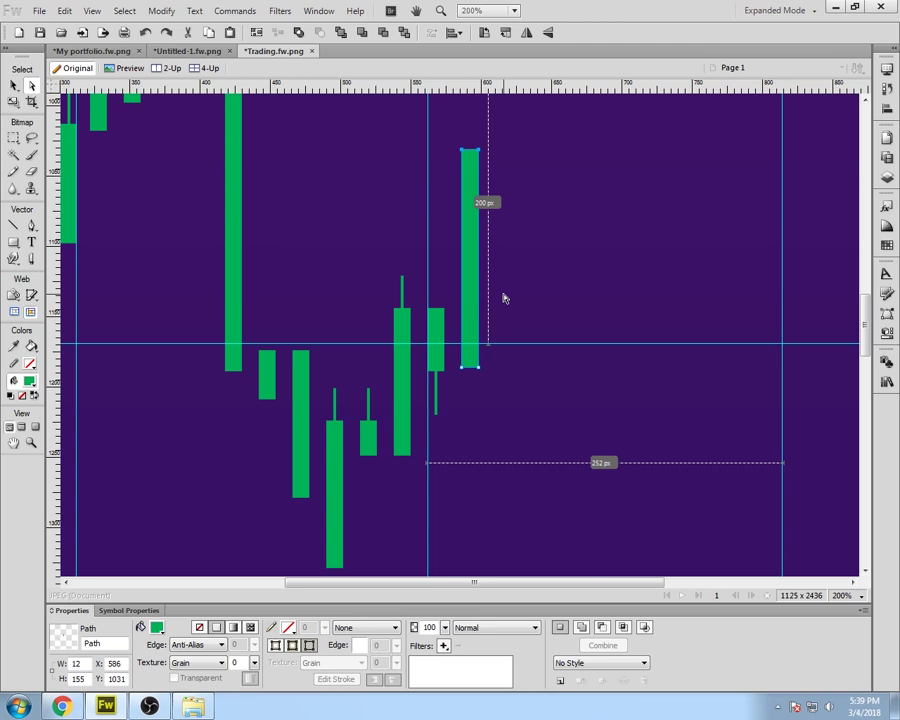
Step: Duplicate the twenty-third candle's body up and to the right as the twenty-fourth candle, at X 610, Y 921
left_click(15, 86)
left_click_drag(470, 205, 492, 206, "alt")
key("Up")
key("Left")
key("Left")
key("Left")
key("Left")
key("shift+Right")
key("shift+Up")
key("shift+Up")
key("shift+Up")
key("shift+Up")
key("shift+Up")
key("shift+Up")
key("shift+Up")
key("shift+Up")
key("shift+Up")
key("shift+Up")
key("shift+Up")
key("Right")
key("Right")
scroll(580, 358, "up", 3)
key("ctrl+minus")
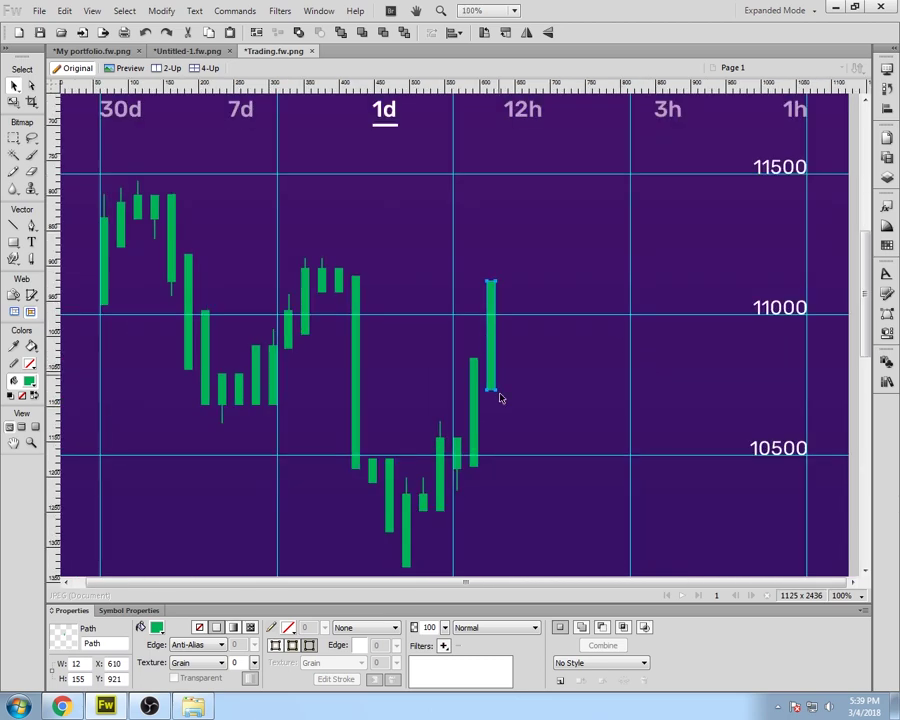
Step: Duplicate the twenty-second candle with its wick beside the twenty-fourth candle as the twenty-fifth, at about X 632, Y 922
left_click(458, 476)
left_click(458, 462, "shift")
left_click_drag(459, 462, 513, 308, "alt")
key("Left")
key("Left")
key("Left")
key("Left")
key("Left")
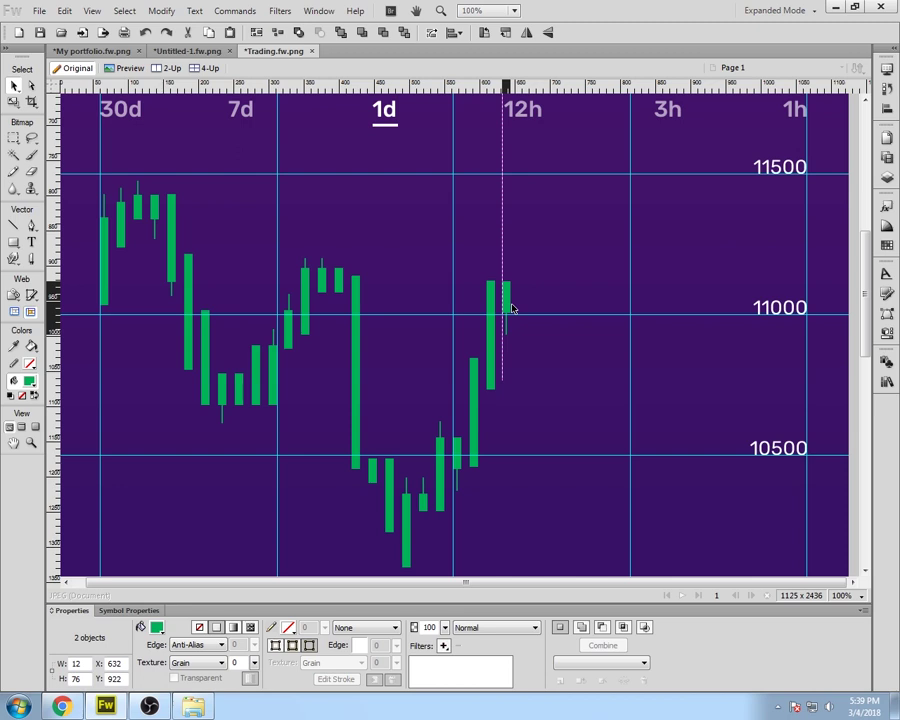
left_click_drag(512, 308, 504, 322, "alt")
Step: Align the twenty-fifth candle's top with the twenty-fourth at Y 921 and space it one regular candle gap to the right
left_click(536, 345)
key("ctrl+equal")
key("ctrl+equal")
key("ctrl+equal")
key("ctrl+equal")
key("ctrl+equal")
key("Up")
key("Left")
key("Left")
key("Left")
key("Left")
key("Left")
key("Left")
key("Left")
key("Left")
key("Left")
key("Left")
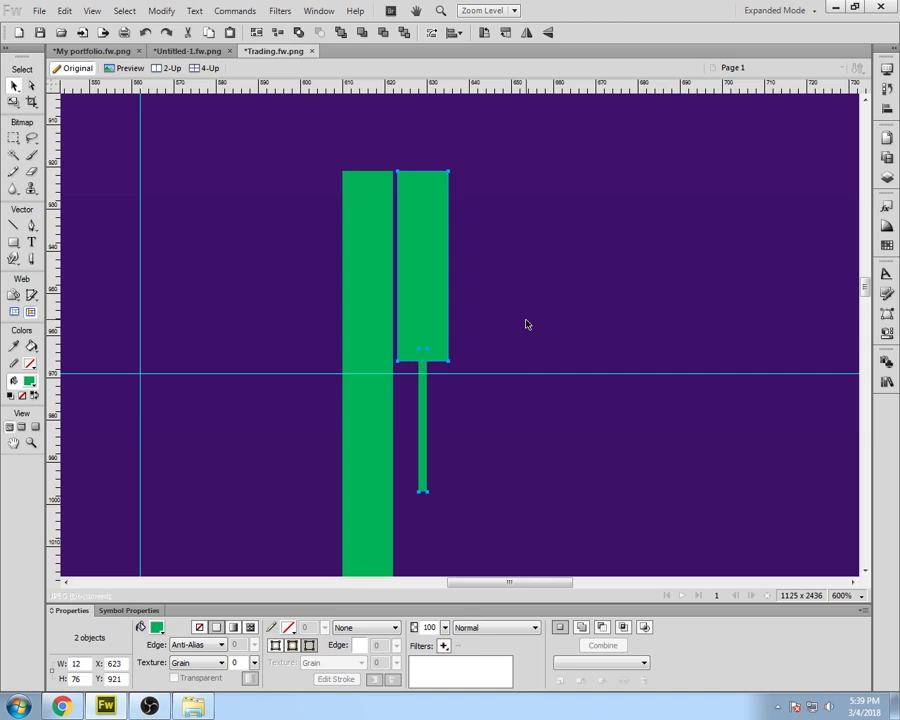
key("shift+Right")
left_click(527, 324)
Step: Review the candlestick chart against the time and price labels, the interval selector above and the order cards below
scroll(527, 324, "down", 5)
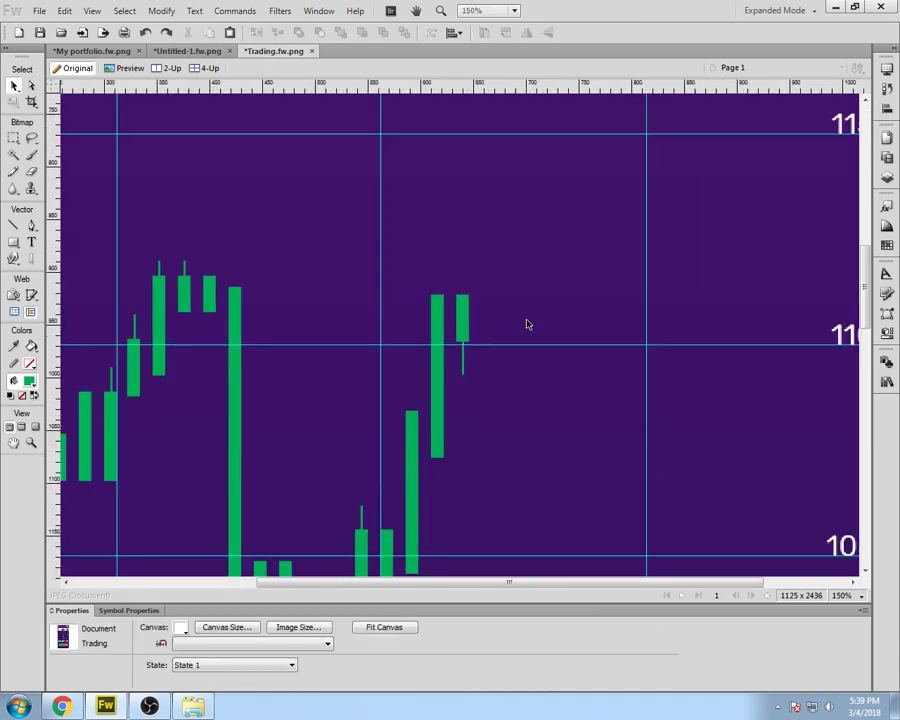
scroll(552, 414, "down", 1)
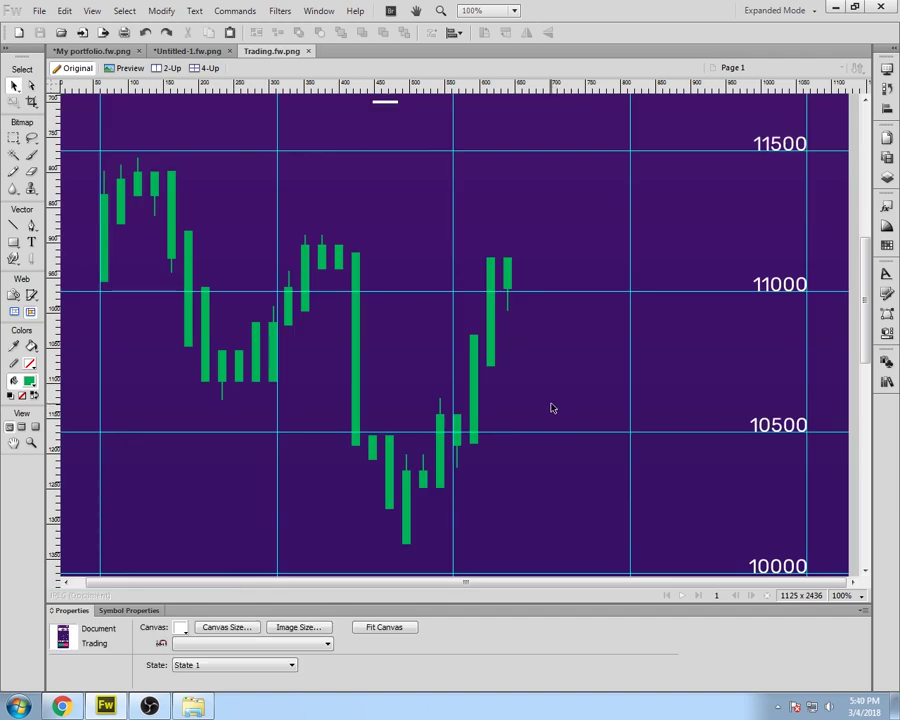
scroll(550, 408, "down", 5)
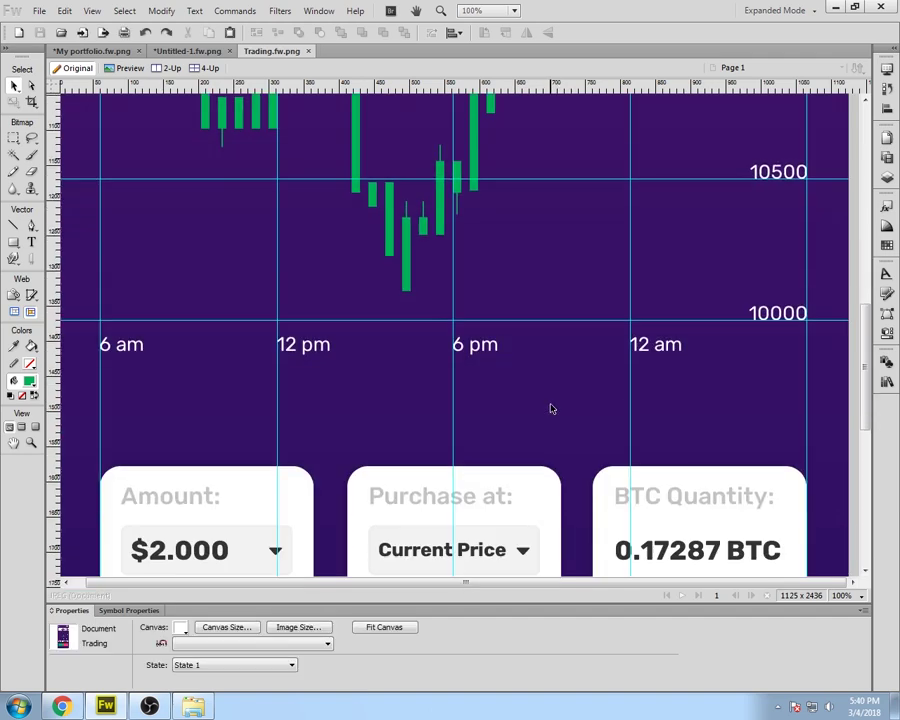
scroll(550, 408, "up", 5)
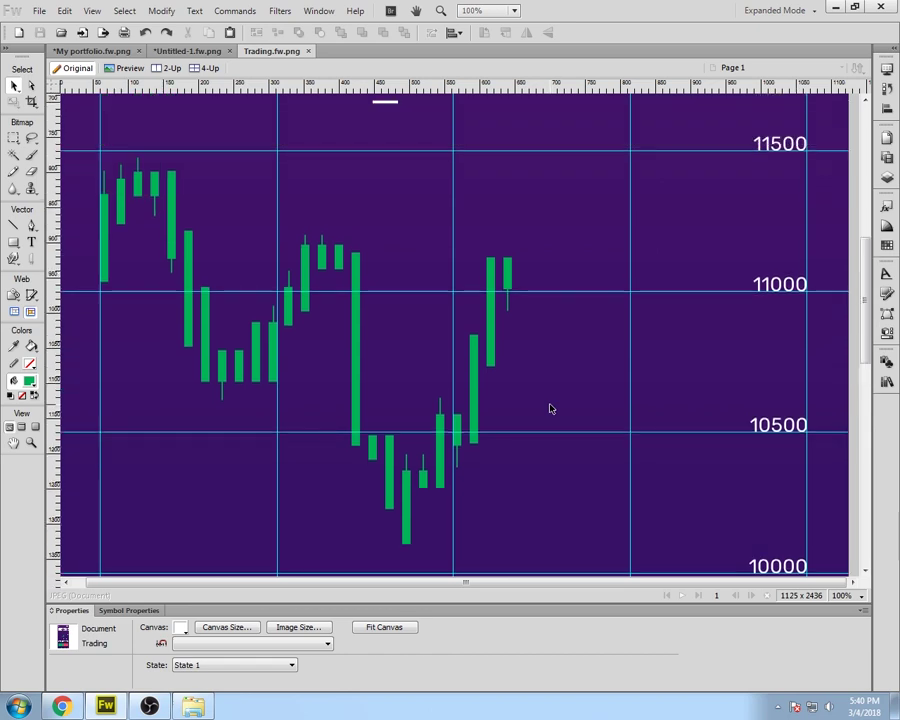
scroll(550, 408, "up", 1)
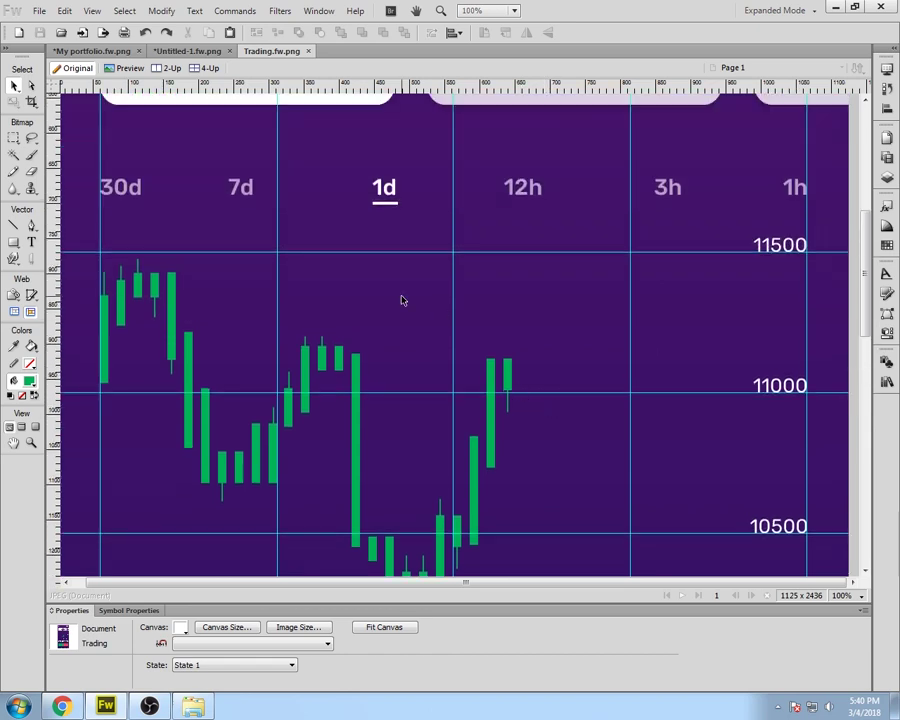
left_click(385, 204)
left_click(404, 264)
left_click_drag(511, 583, 498, 593)
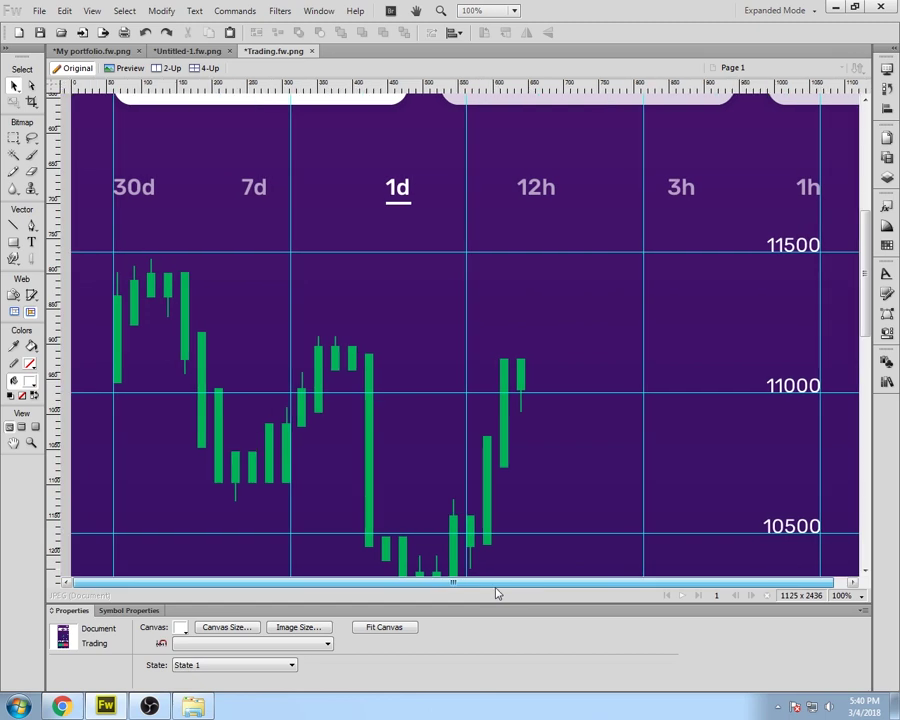
scroll(151, 381, "down", 1)
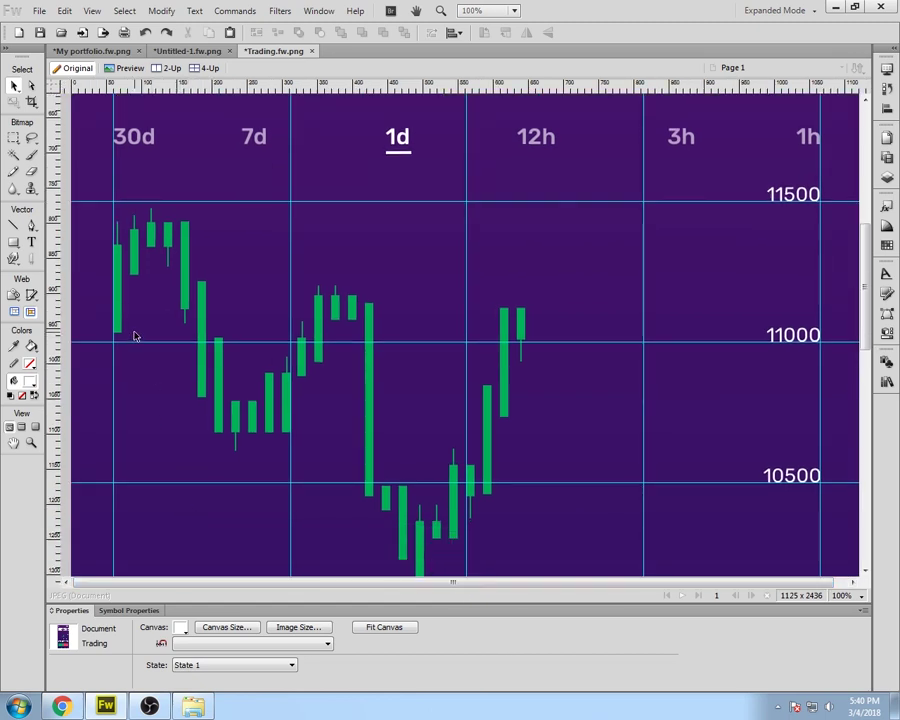
Step: Recolor the fifth candle's body and wick and the sixth and seventh candles with the Sell button's red
left_click(183, 308)
left_click(184, 318, "shift")
left_click(203, 323, "shift")
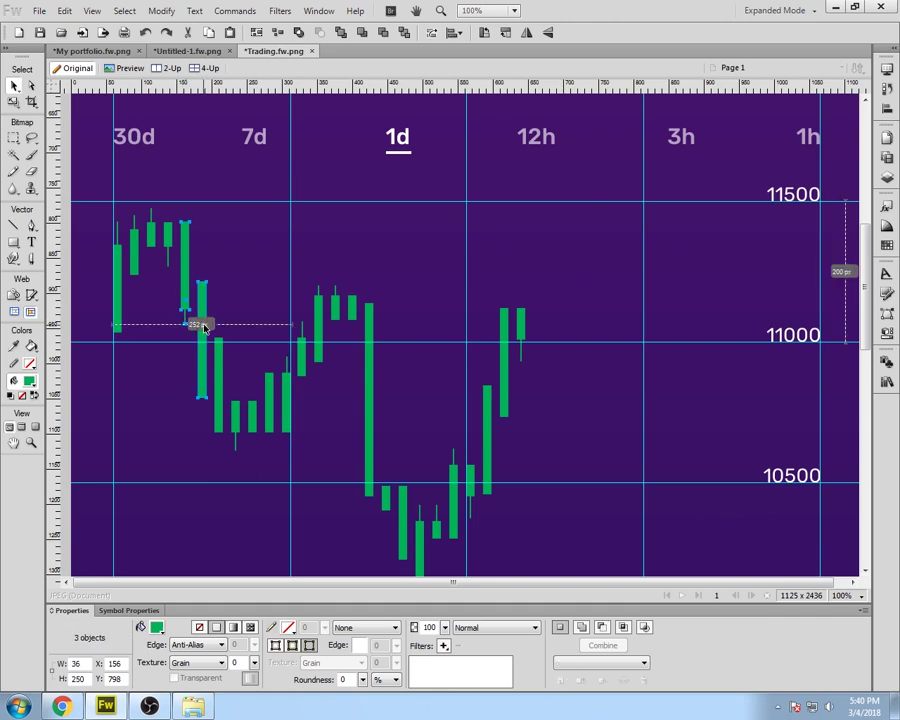
left_click(219, 424, "shift")
scroll(231, 491, "down", 10)
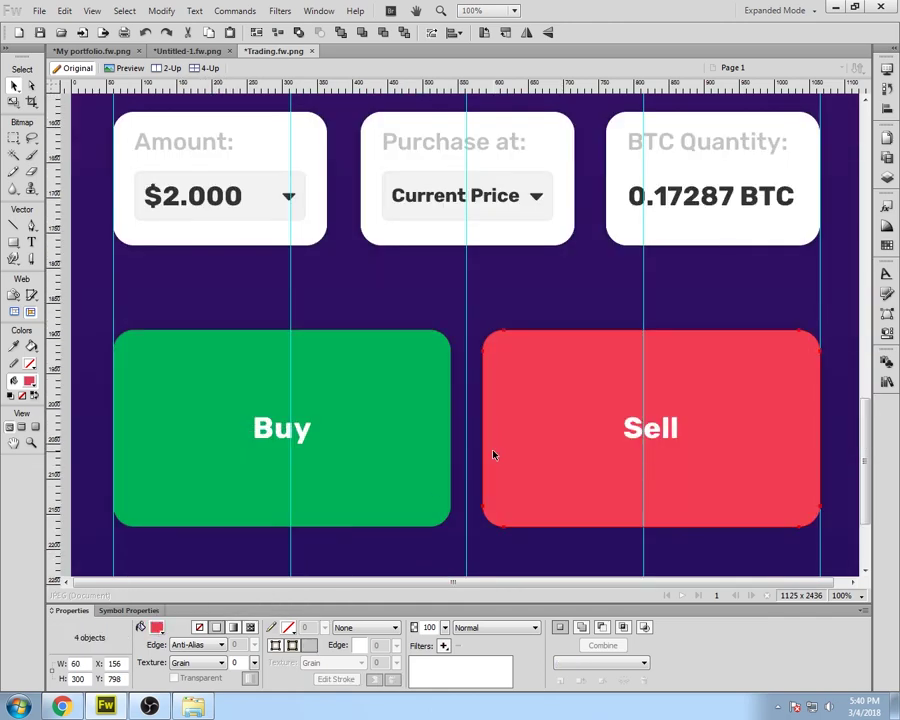
scroll(494, 454, "up", 12)
left_click(237, 380)
left_click(236, 394, "shift")
left_click(254, 377, "shift")
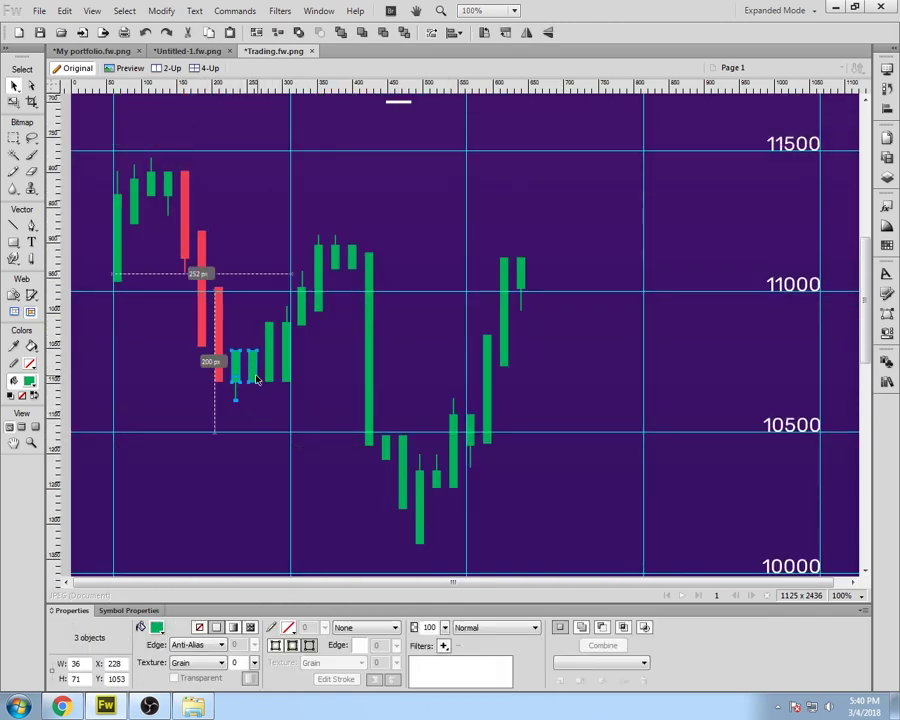
left_click(313, 394)
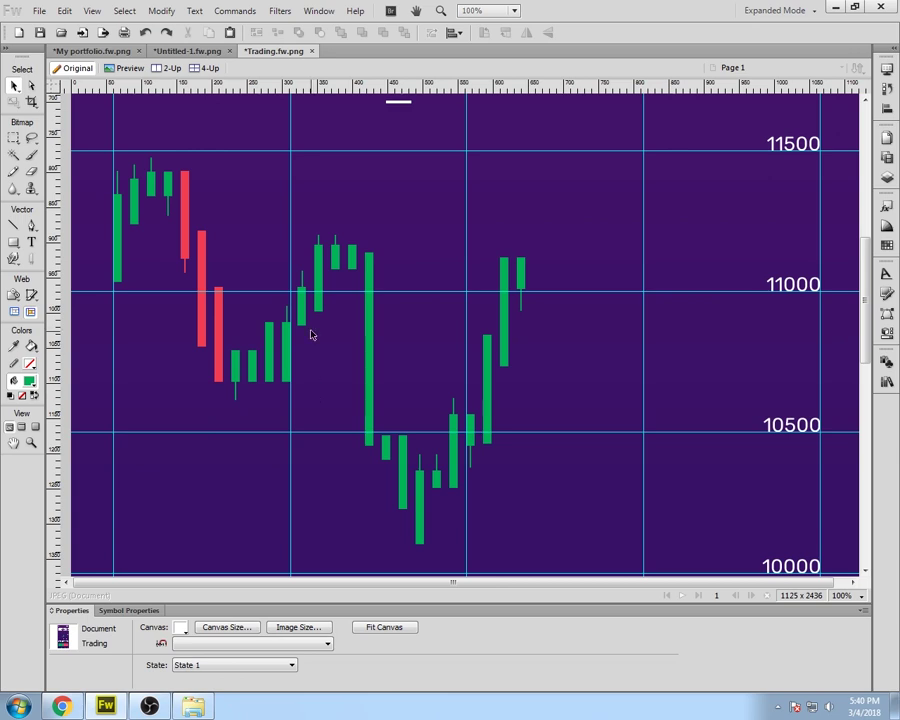
Step: Recolor the tall sixteenth candle with the red sampled from the seventh candle
left_click(369, 340)
left_click(157, 628)
left_click(221, 314)
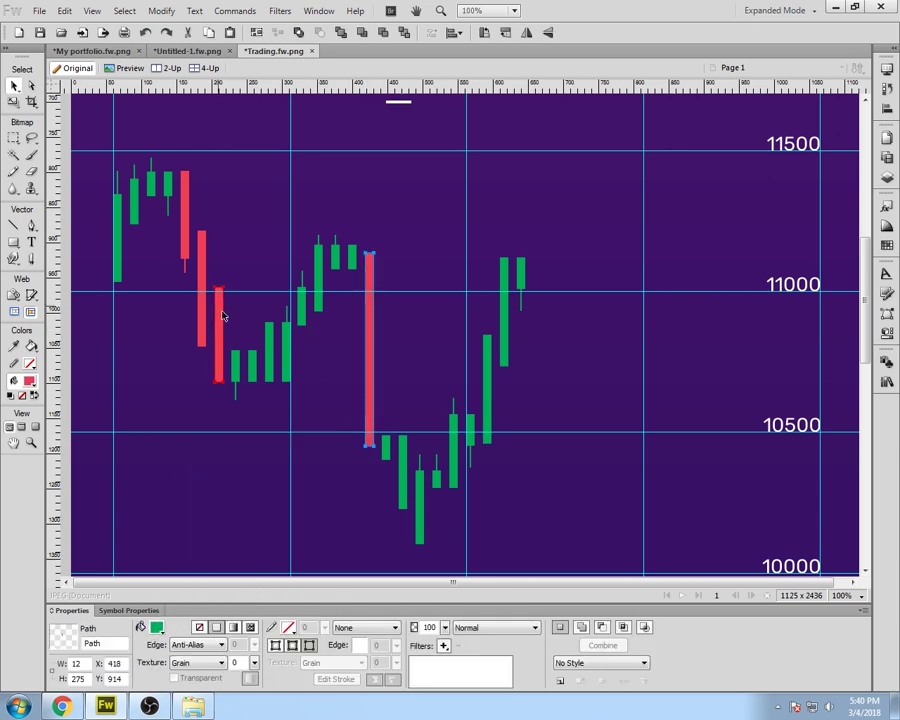
left_click(264, 421)
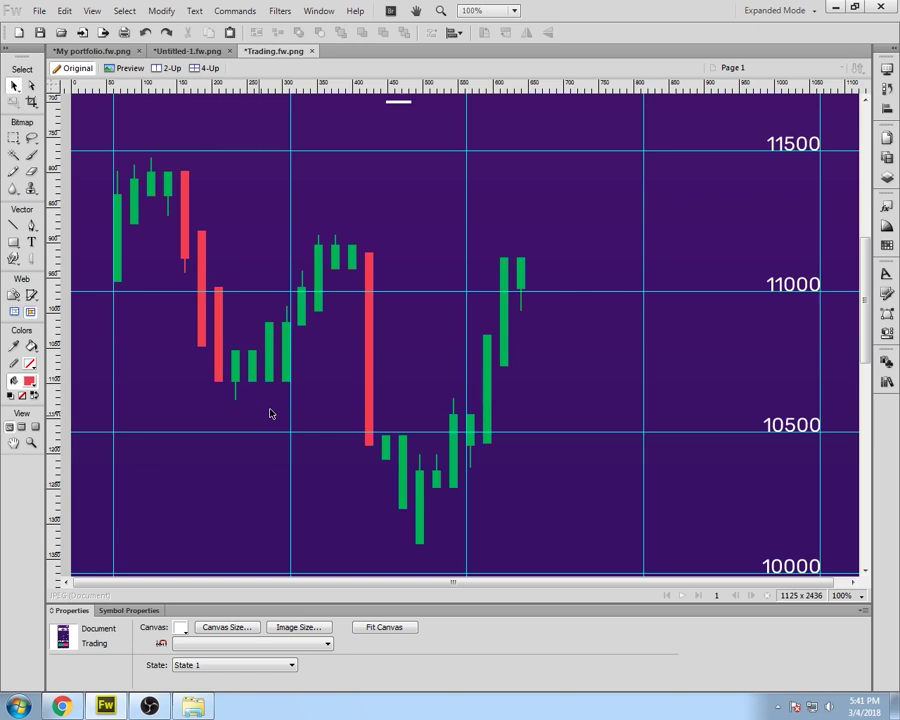
Step: Recolor the seventeenth and eighteenth candles with the red sampled from the tall sixteenth candle
left_click(383, 458)
left_click(402, 500, "shift")
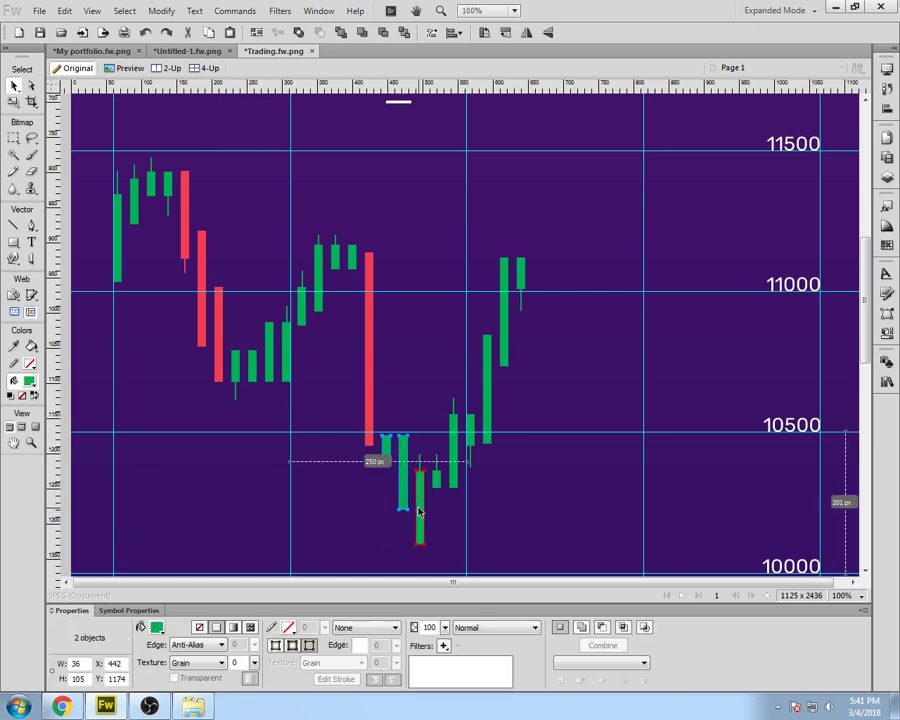
left_click(156, 627)
left_click(368, 397)
left_click(446, 528)
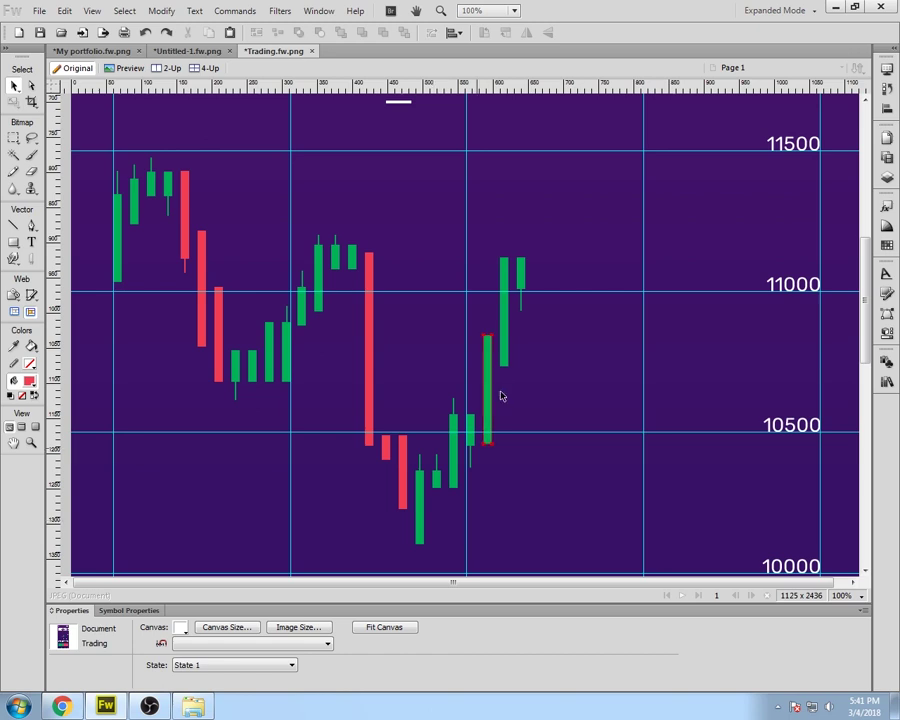
Step: Recolor the last candle's body and wick with the red sampled from the sixteenth candle
left_click(521, 300)
key("super")
left_click(521, 280, "shift")
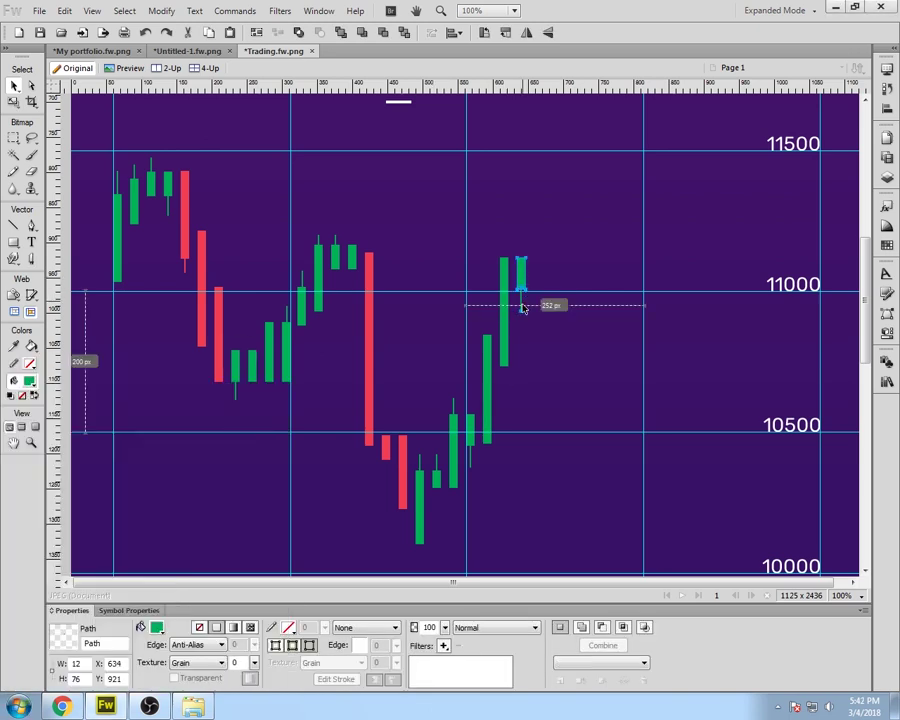
left_click(157, 629)
left_click(370, 371)
left_click(581, 412)
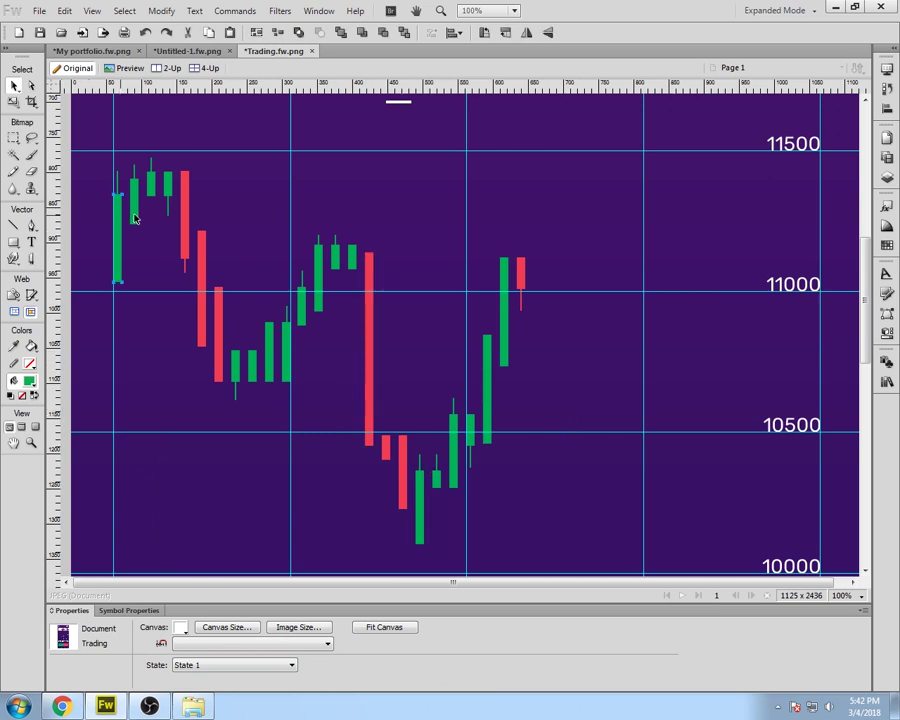
left_click(170, 187)
left_click(152, 188, "shift")
left_click(135, 205, "shift")
left_click(118, 210, "shift")
left_click(186, 194, "shift")
left_click(203, 252, "shift")
left_click(235, 365, "shift")
left_click(252, 365, "shift")
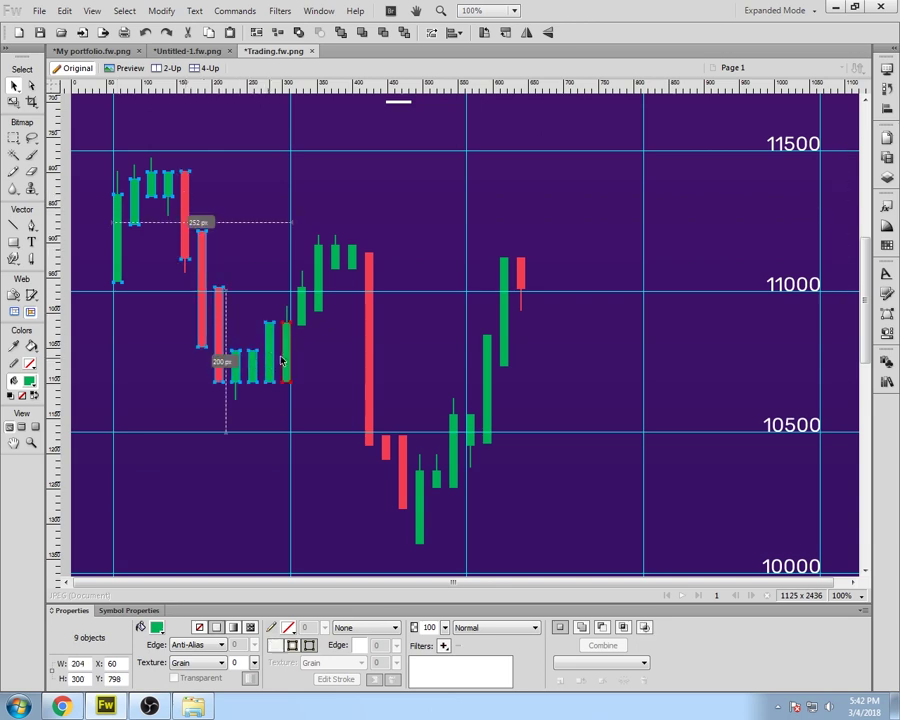
left_click(269, 355, "shift")
left_click(285, 350, "shift")
left_click(302, 305, "shift")
left_click(318, 280, "shift")
left_click(336, 258, "shift")
left_click(352, 258, "shift")
left_click(369, 330, "shift")
left_click(386, 448, "shift")
left_click(402, 470, "shift")
left_click(419, 500, "shift")
left_click(436, 480, "shift")
left_click(453, 450, "shift")
left_click(469, 448, "shift")
left_click(486, 418, "shift")
left_click(503, 300, "shift")
left_click(520, 275, "shift")
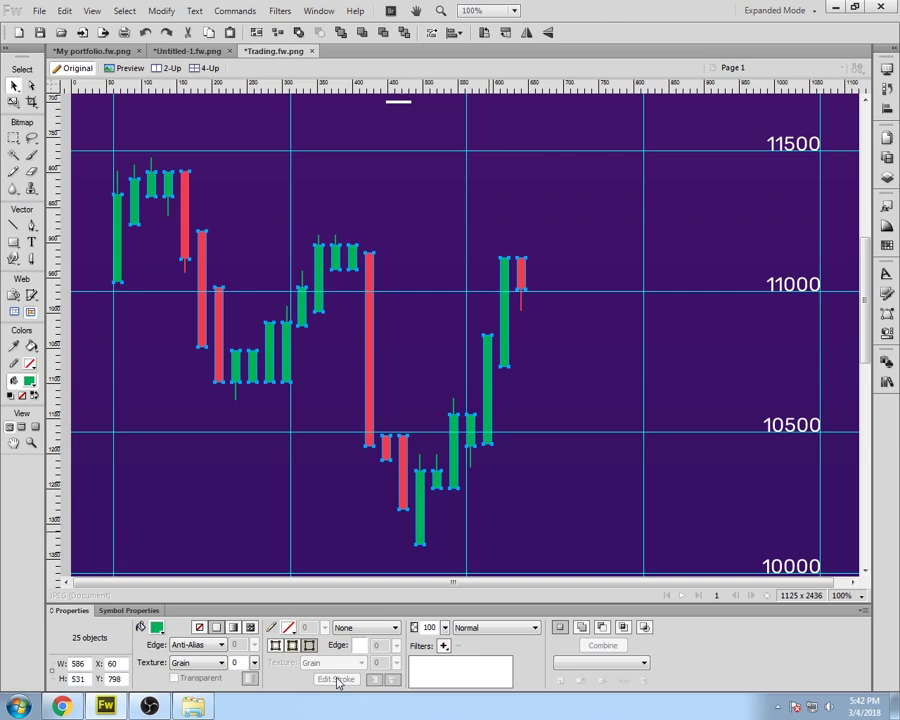
left_click(143, 386)
left_click(320, 300)
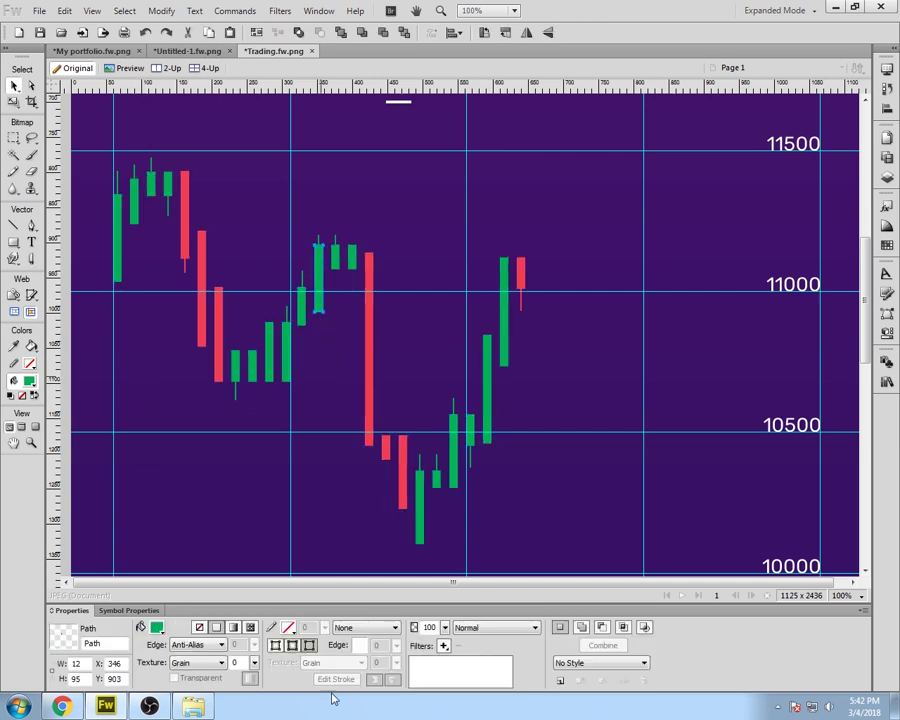
left_click(218, 340)
Step: Round the corners of the first candle's green body
left_click(120, 255)
left_click(134, 208)
left_click(118, 213)
left_click_drag(364, 680, 366, 581)
left_click(161, 339)
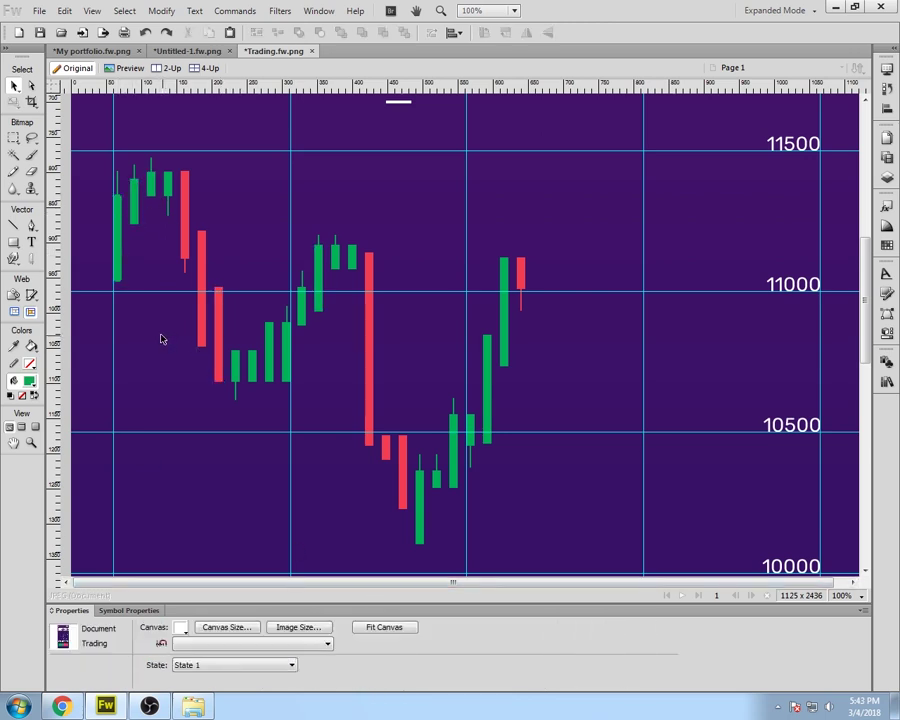
left_click(135, 197)
left_click(149, 331)
scroll(167, 408, "down", 5)
scroll(167, 408, "up", 6)
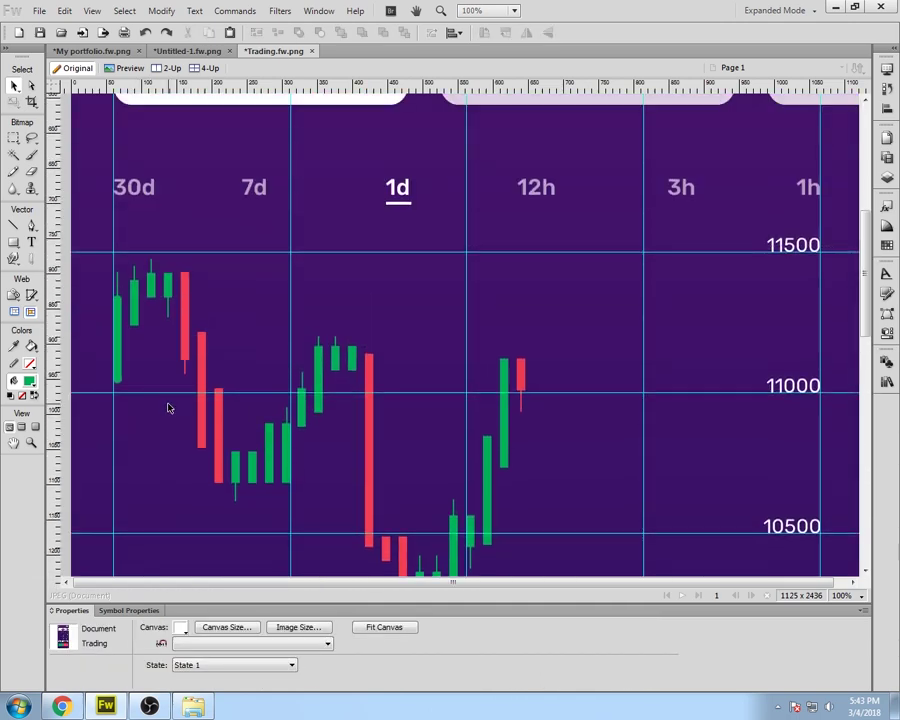
scroll(168, 408, "down", 4)
scroll(168, 408, "up", 3)
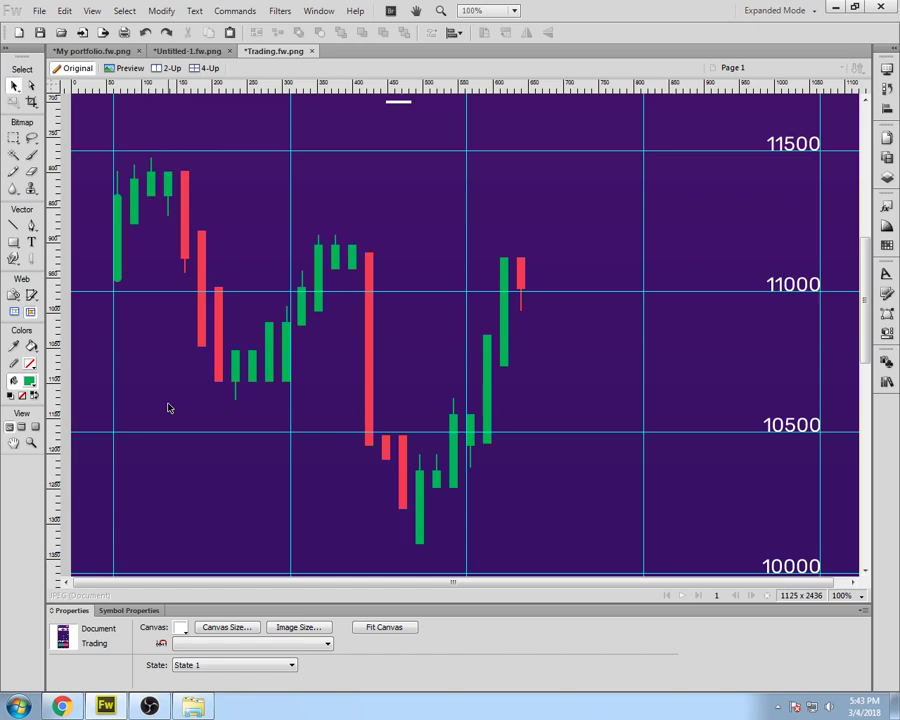
Step: Round the corner points of the second candle's body using the path point editing commands
left_click(136, 190)
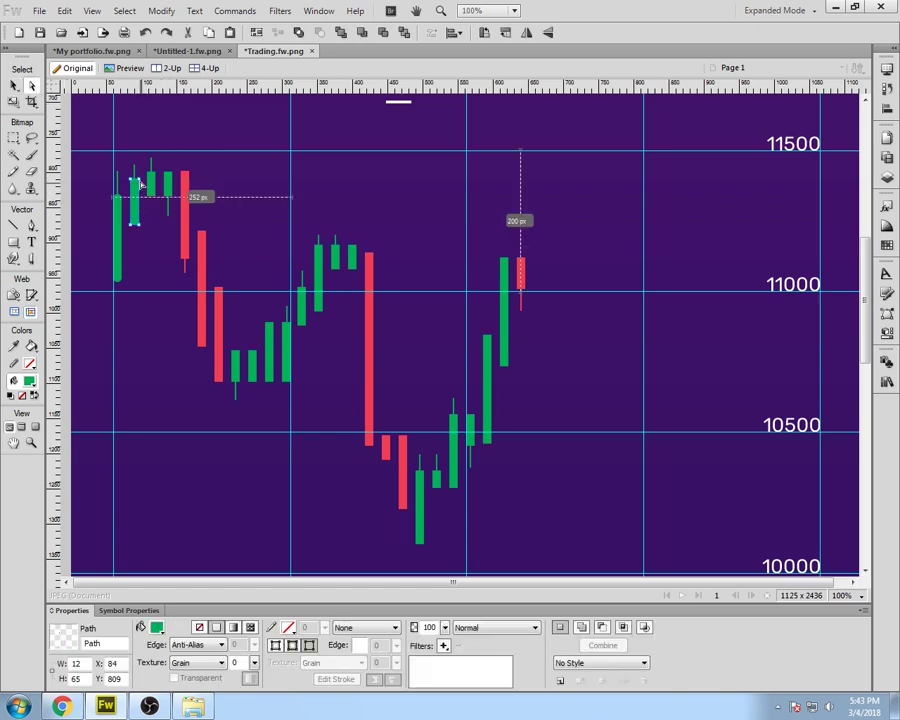
left_click(886, 313)
left_click(849, 388)
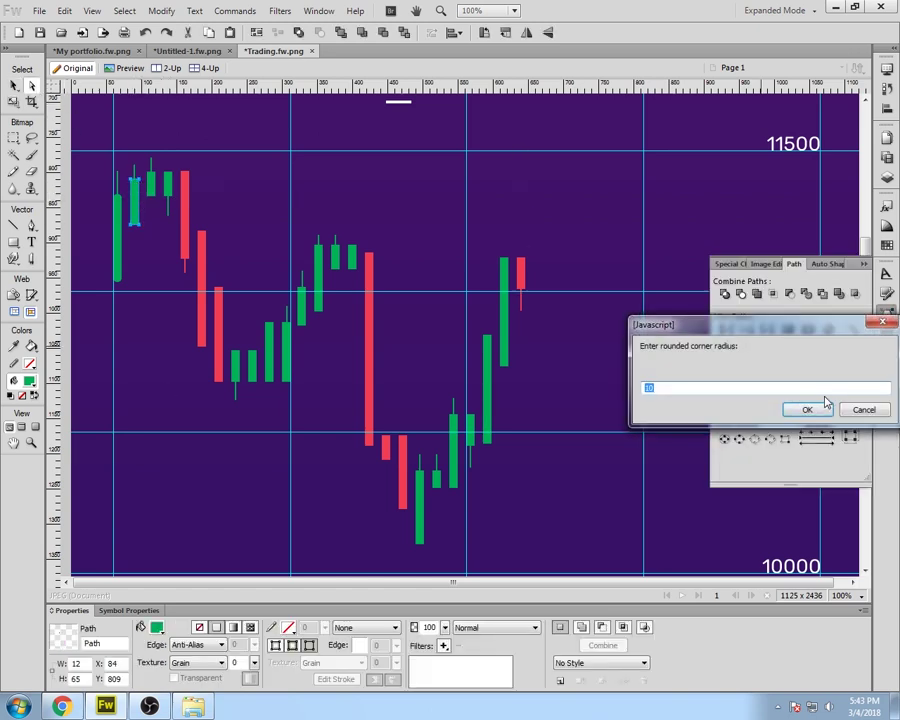
key("Return")
left_click(176, 212)
Step: Round the corner points of the third and fourth candle bodies in the same way
left_click(150, 176)
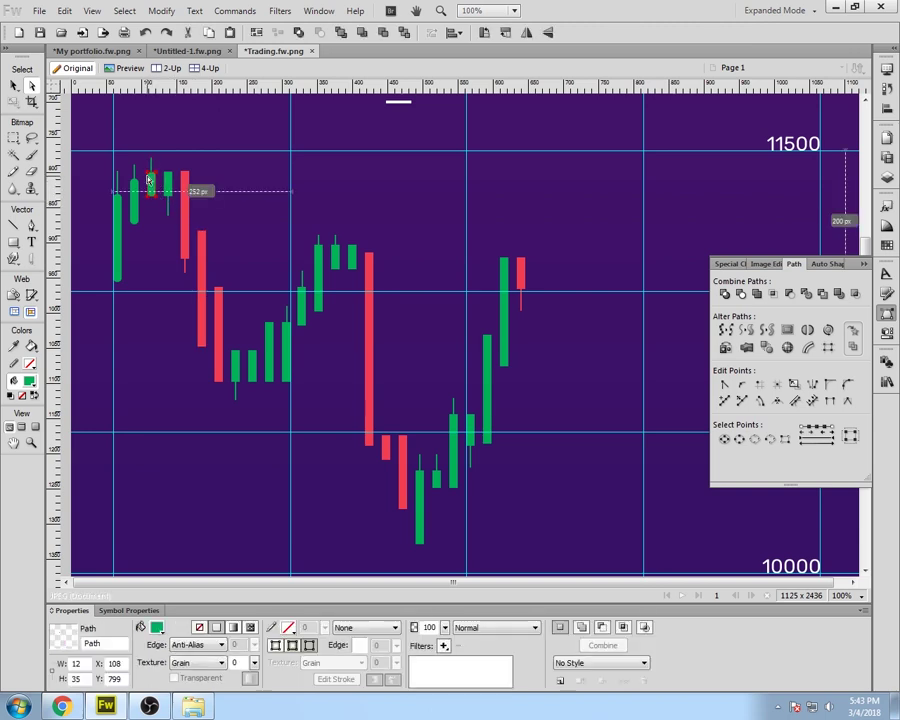
left_click(847, 384)
key("Return")
left_click(170, 190)
left_click(847, 384)
key("Return")
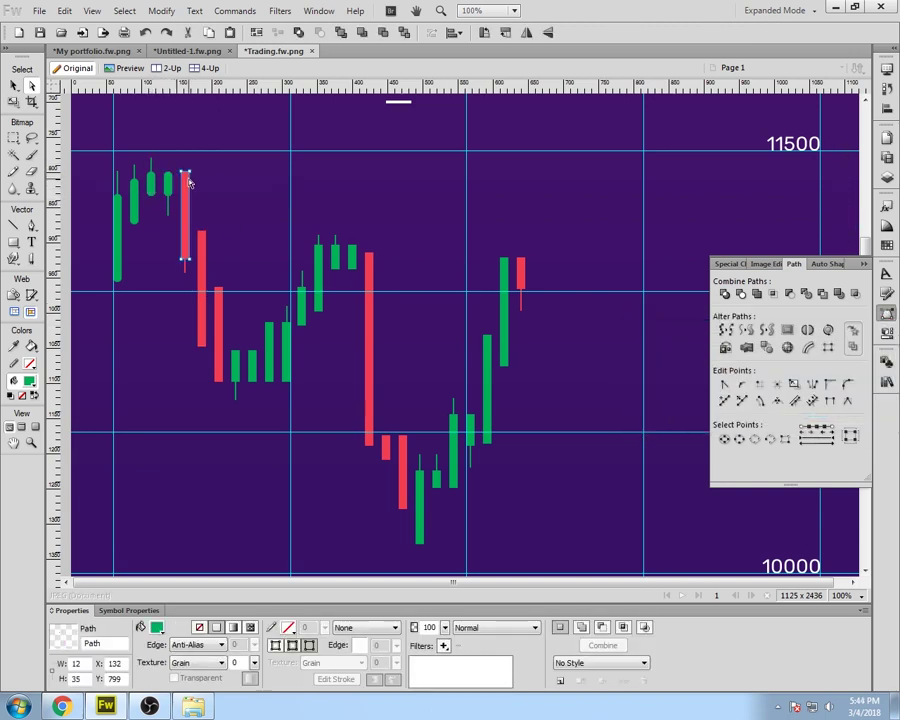
Step: Round the corner points of the three red candle bodies, fifth through seventh
left_click(185, 200)
key("ctrl+shift+g")
left_click(847, 384)
key("Return")
left_click(200, 255)
key("ctrl+shift+g")
left_click(847, 384)
left_click(807, 404)
left_click(218, 295)
key("ctrl+shift+g")
left_click(847, 384)
key("Return")
Step: Round the corner points of the eighth through eleventh candle bodies
left_click(236, 355)
key("ctrl+a")
left_click(847, 384)
left_click(825, 404)
left_click(256, 367)
left_click(847, 384)
key("Return")
left_click(272, 347)
left_click(847, 384)
key("Return")
left_click(287, 340)
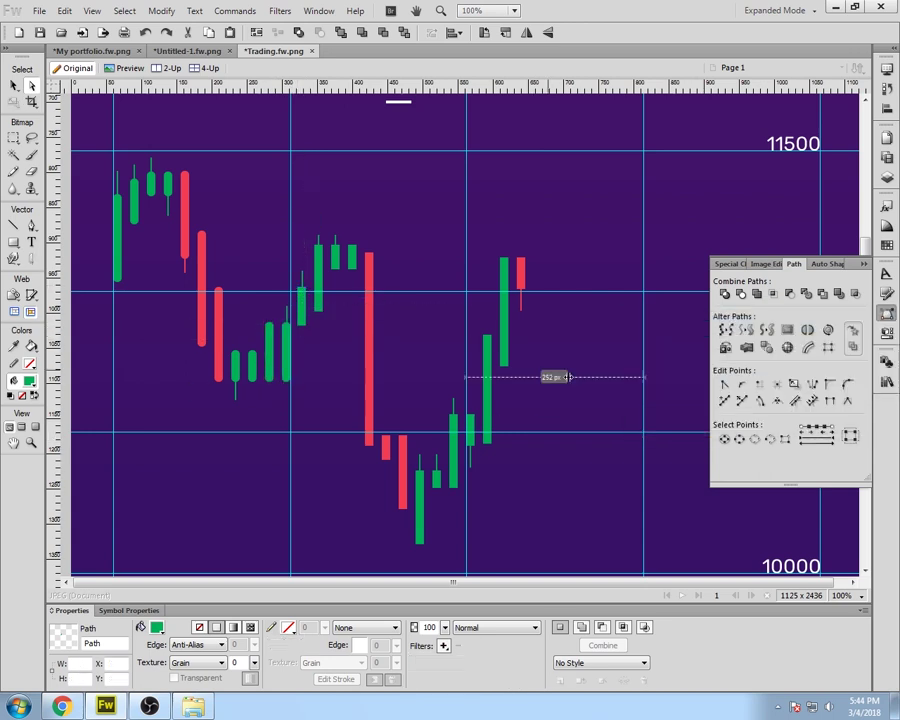
Step: Select the twelfth candle's body and round its corner points
left_click(310, 316)
left_click(302, 328)
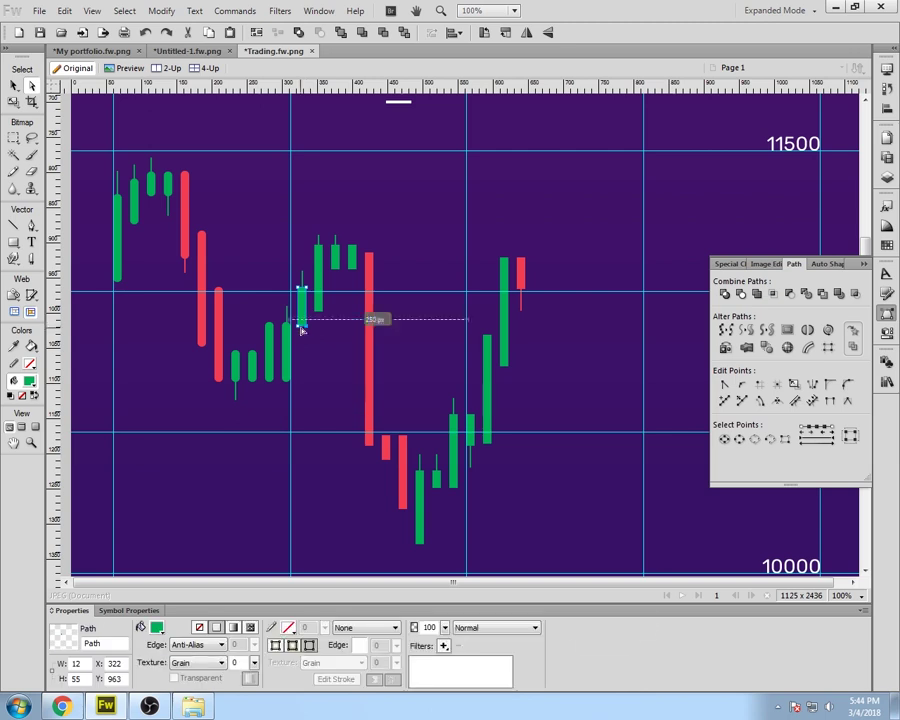
left_click(847, 384)
key("Return")
left_click(847, 385)
key("Return")
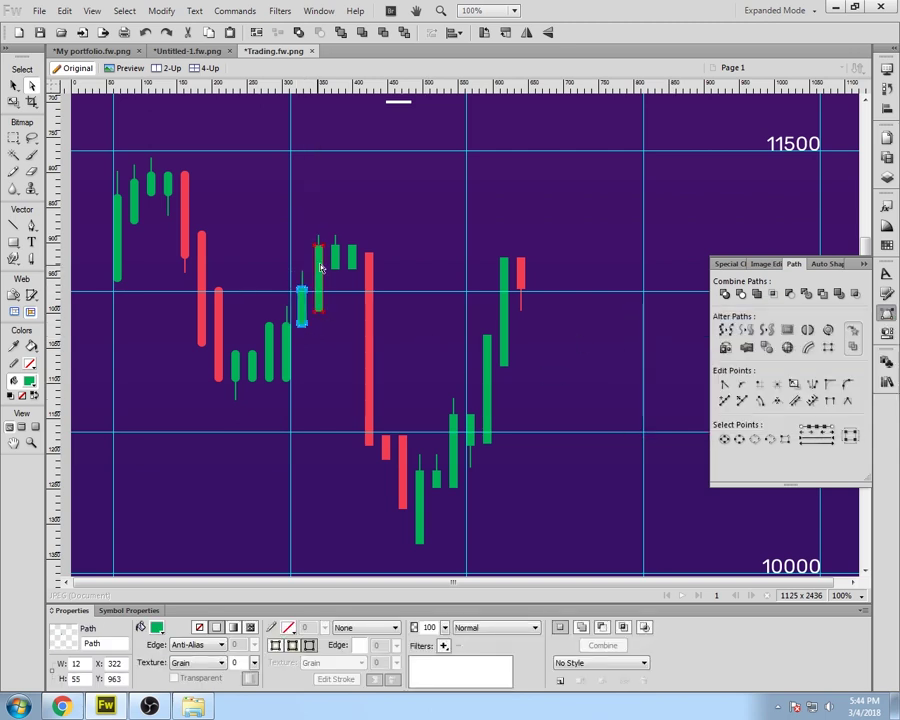
Step: Round the corner points of the thirteenth, fourteenth and fifteenth candle bodies
left_click(320, 274)
left_click(847, 384)
left_click(808, 410)
left_click(336, 252)
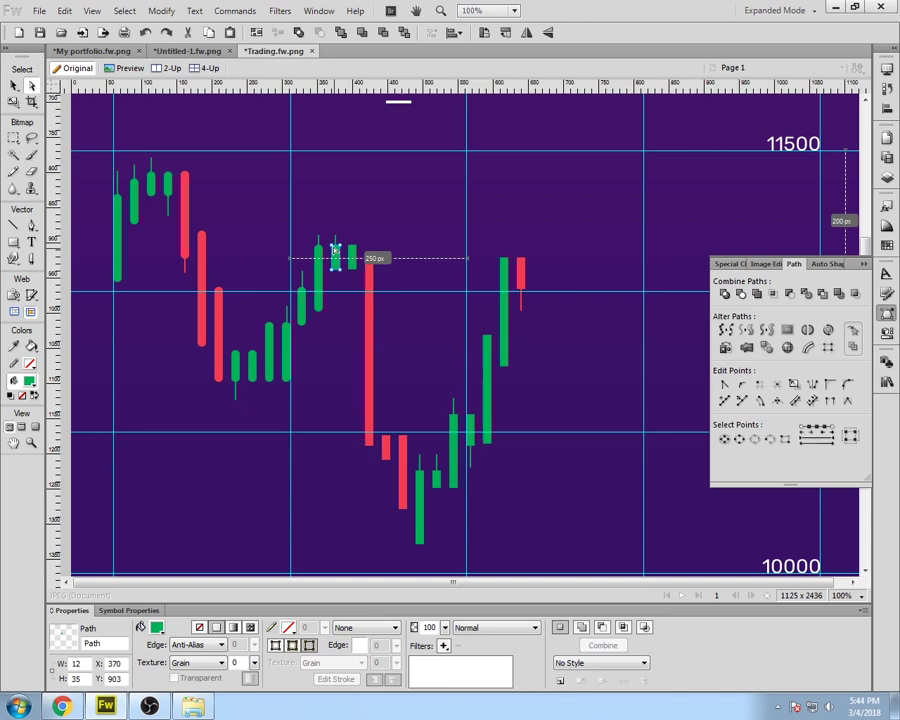
left_click(847, 384)
left_click(808, 410)
left_click(352, 256)
left_click(847, 384)
left_click(806, 408)
Step: Select all four corner points of the tall red sixteenth candle and round them
left_click(369, 264)
left_click(365, 253, "shift")
left_click(373, 253, "shift")
left_click(365, 446, "shift")
left_click(373, 446, "shift")
left_click(847, 384)
left_click(808, 410)
Step: Round the corner points of the red seventeenth and eighteenth candle bodies
left_click(386, 445)
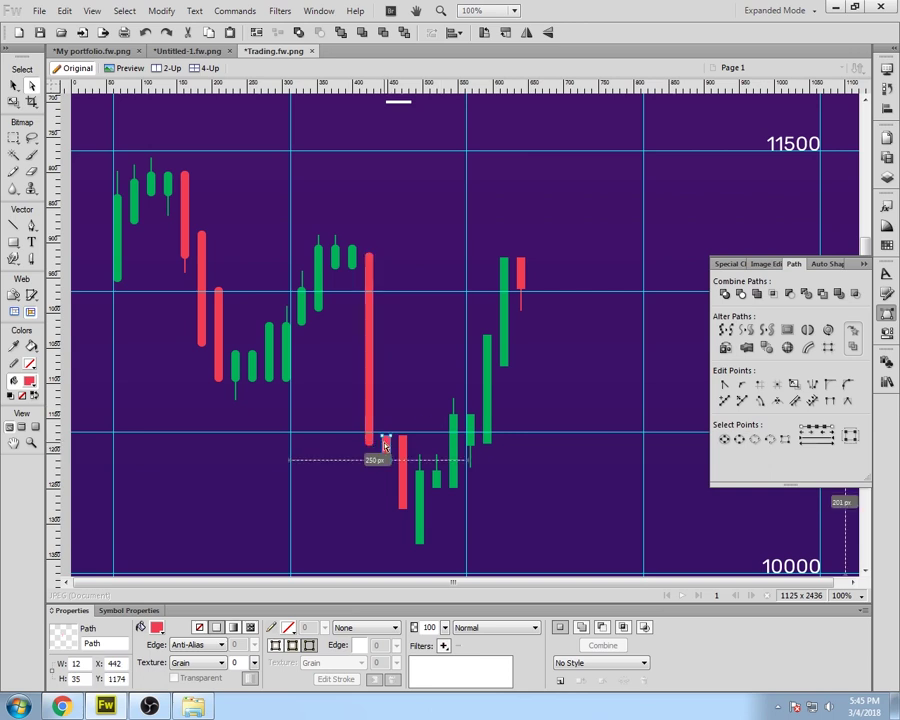
left_click(847, 384)
left_click(808, 410)
left_click(403, 441)
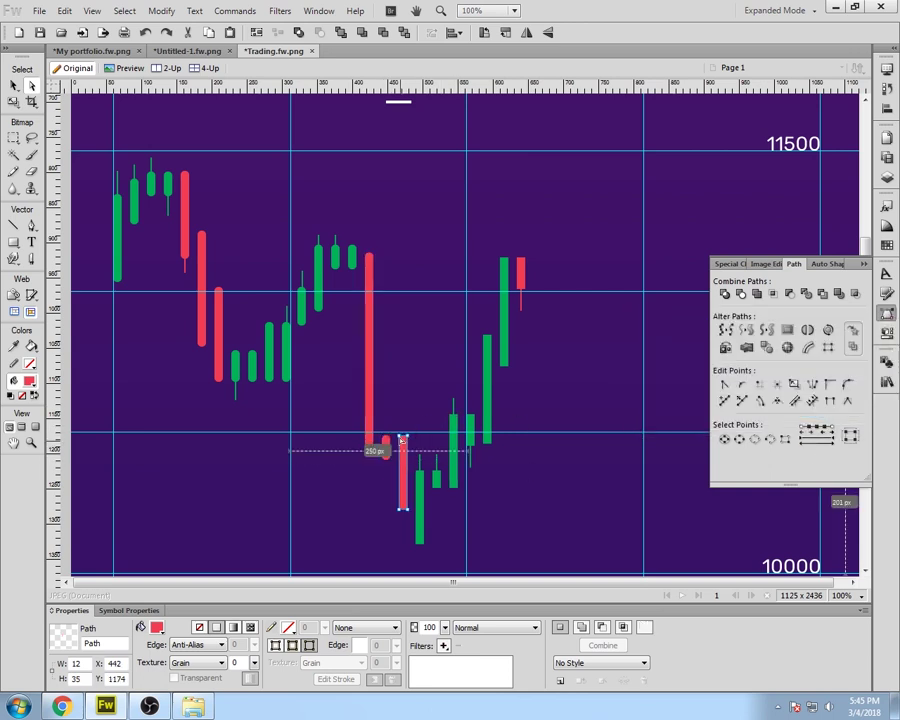
left_click(400, 508, "shift")
left_click(407, 509, "shift")
left_click(847, 384)
left_click(806, 409)
Step: Round all corner points of the nineteenth candle's body with a radius of 100
left_click(420, 474)
left_click(416, 543, "shift")
left_click(424, 543, "shift")
left_click(847, 384)
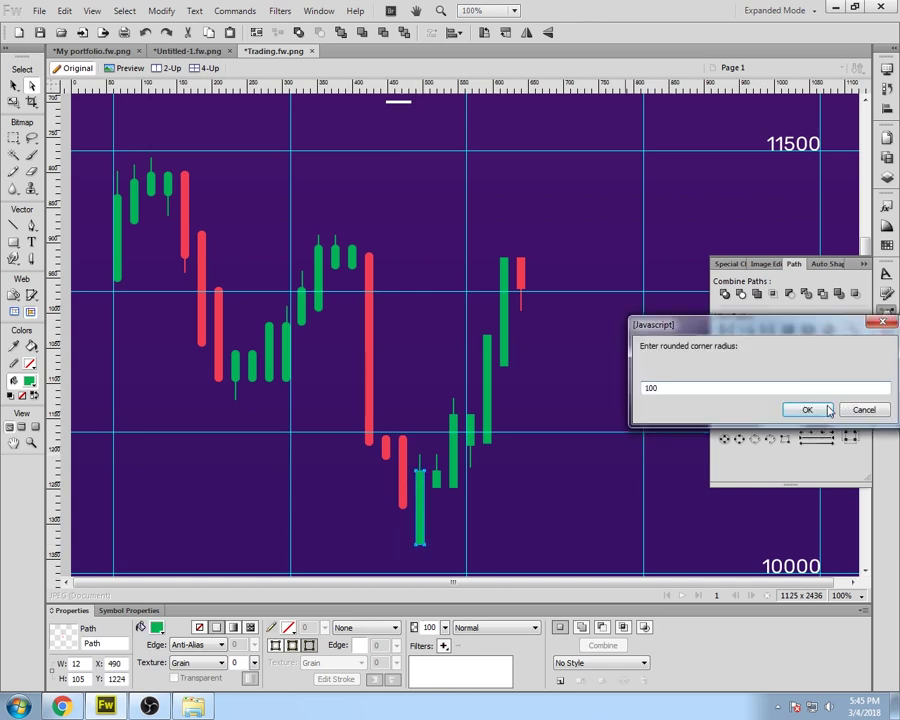
left_click(810, 409)
Step: Round the corner points of the twentieth through twenty-second candle bodies
left_click(437, 474)
left_click(438, 482)
left_click(847, 384)
left_click(808, 410)
left_click(452, 450)
left_click(847, 384)
left_click(808, 410)
Step: Round the corner points of the last three candle bodies, twenty-third through twenty-fifth, and clear the selection
left_click(486, 340)
left_click(847, 384)
left_click(808, 410)
left_click(502, 355)
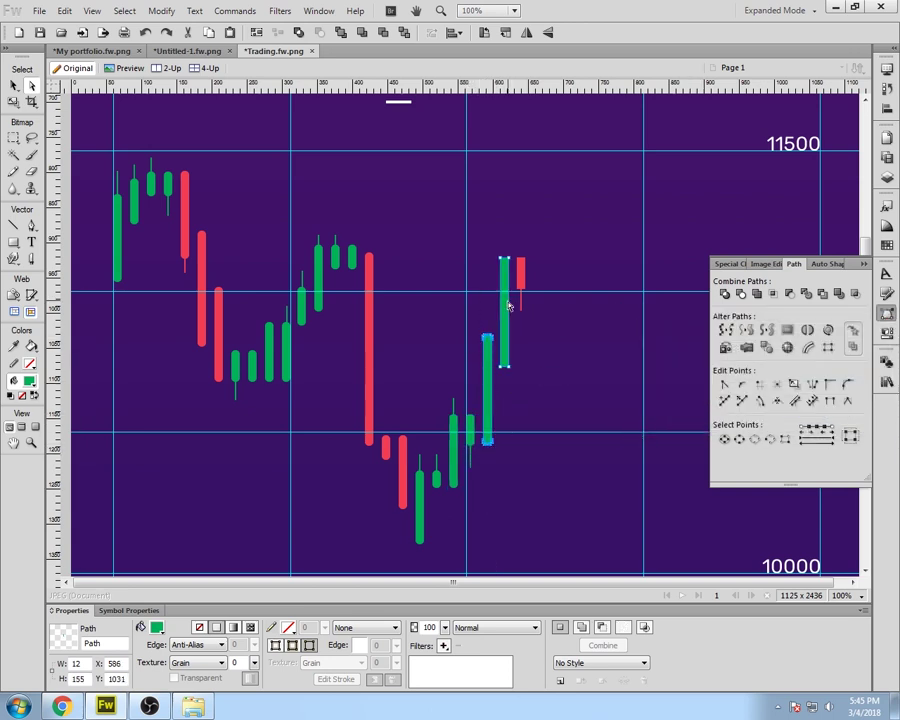
left_click(847, 384)
left_click(803, 408)
left_click(521, 288)
left_click(847, 384)
left_click(802, 409)
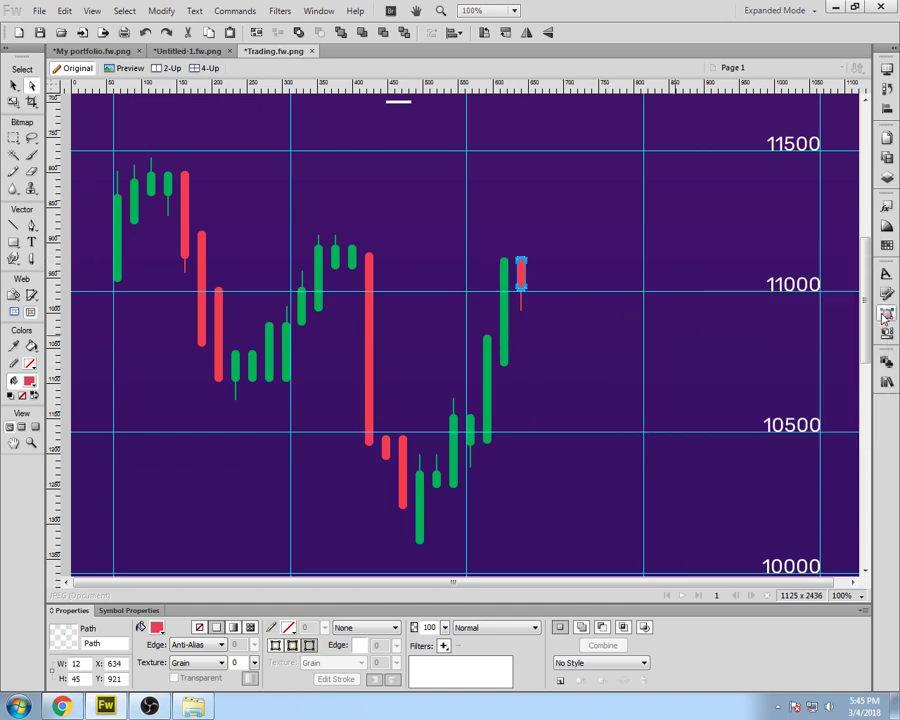
left_click(745, 362)
Step: Save the trading document and set the canvas magnification to 66% for an overview
scroll(556, 410, "up", 6)
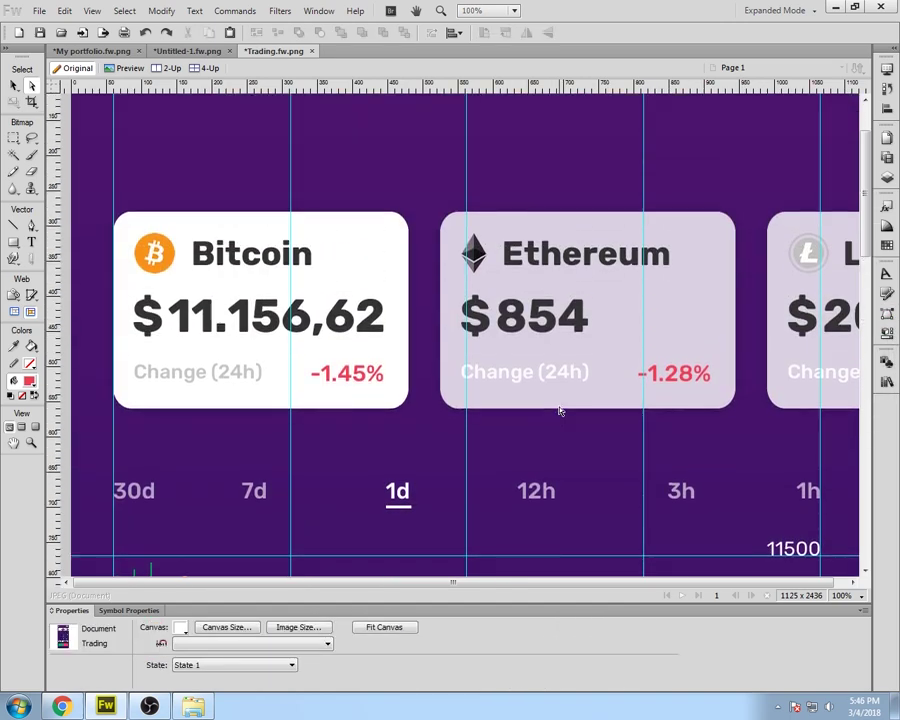
scroll(560, 411, "down", 8)
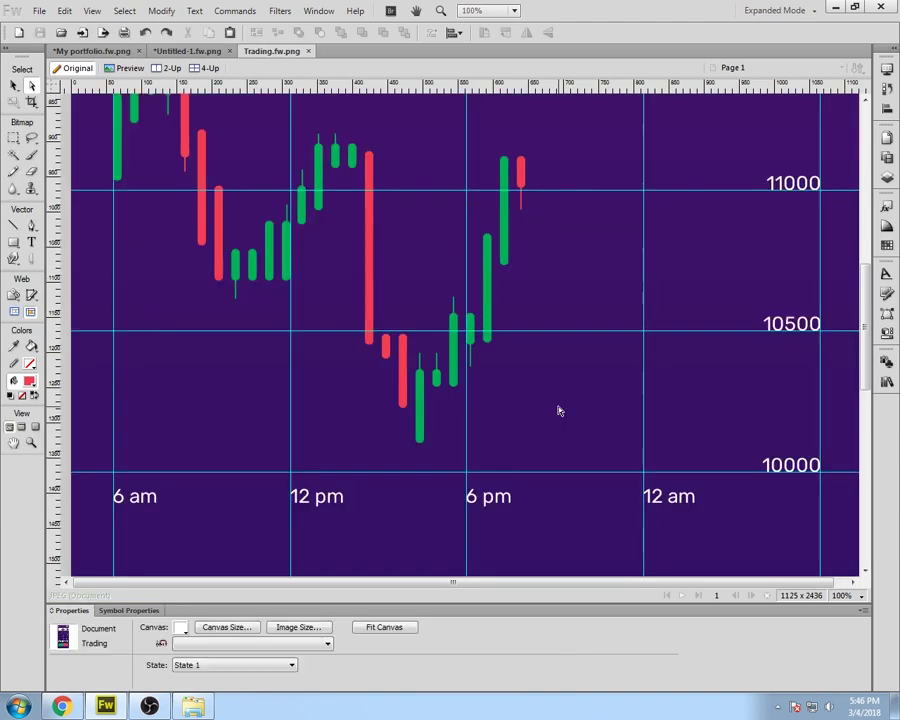
scroll(558, 410, "down", 5)
left_click(848, 595)
left_click(820, 448)
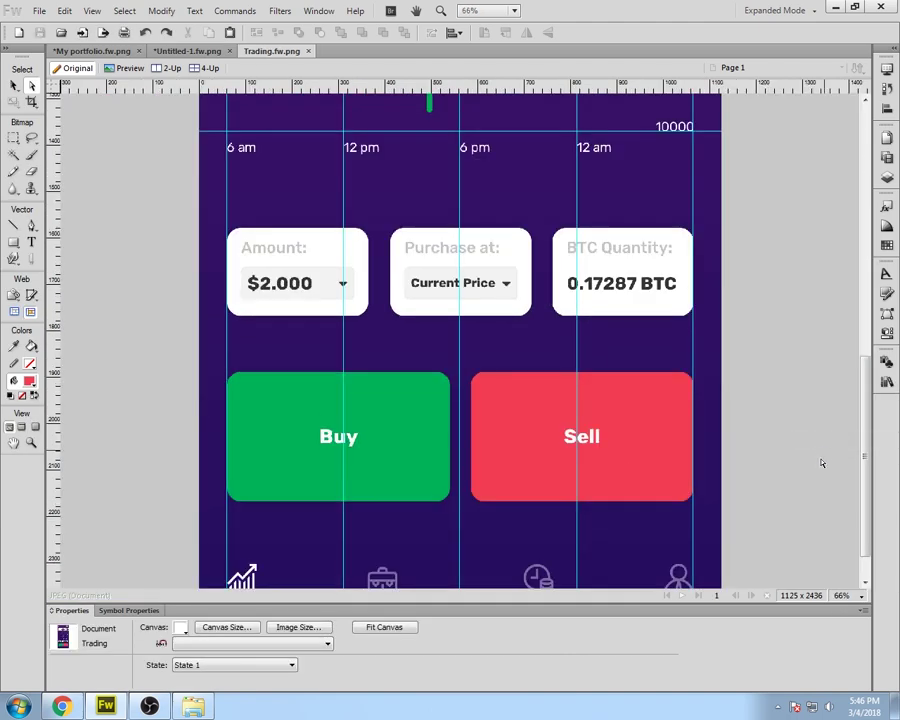
scroll(815, 485, "up", 12)
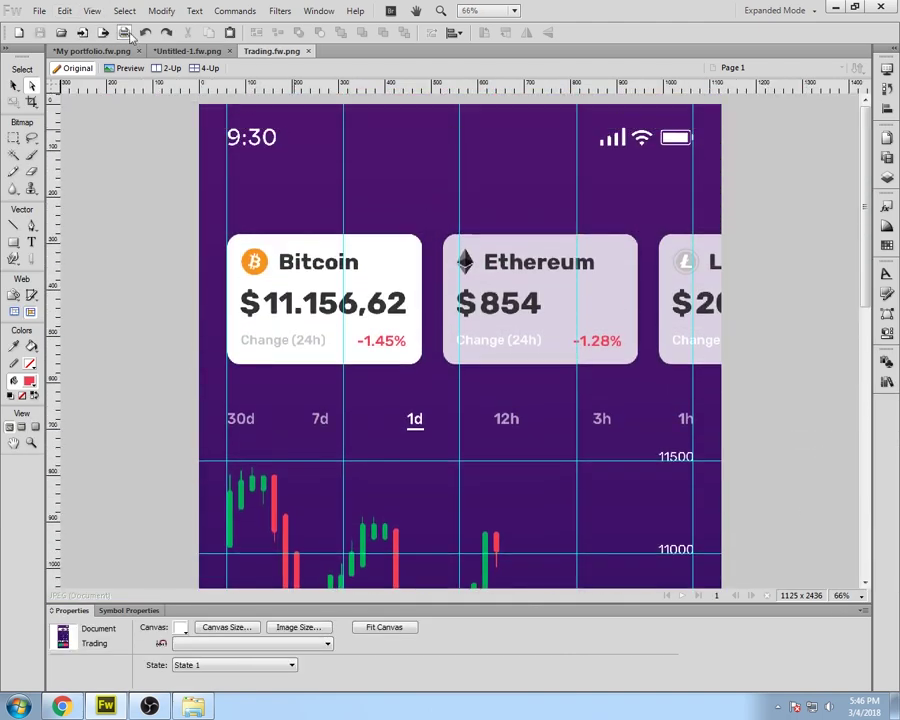
Step: Hide the guides on the canvas
left_click(91, 10)
mouse_move(140, 208)
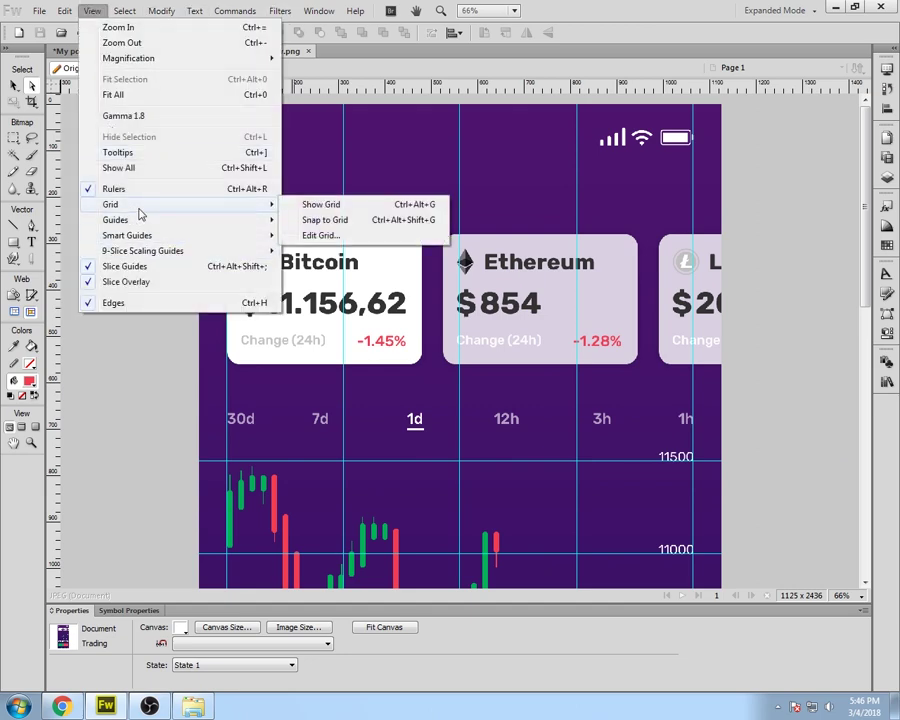
left_click(322, 220)
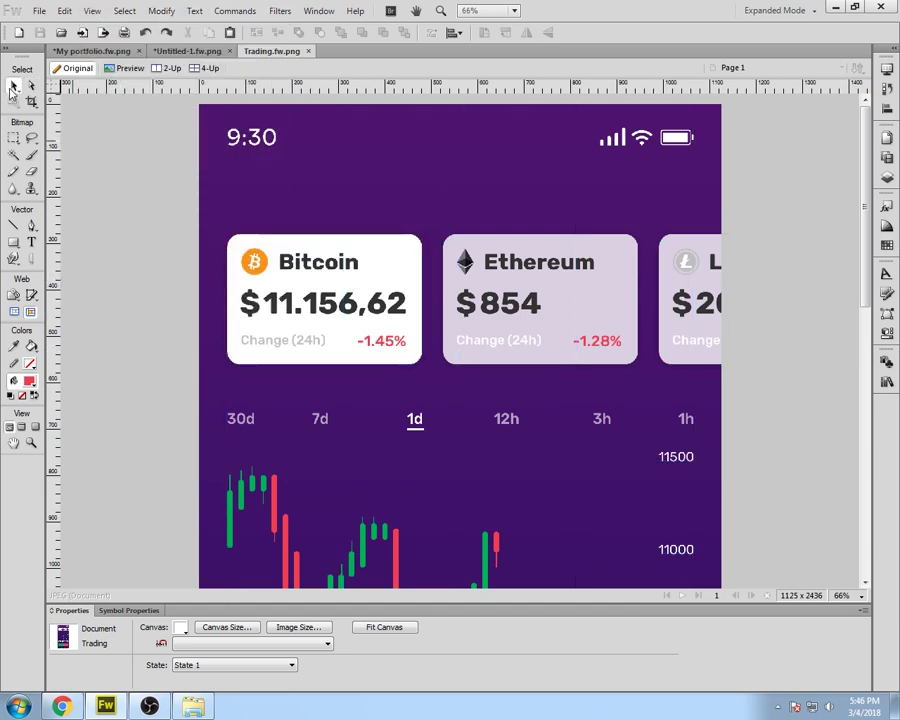
Step: Examine the whole trading screen without guides, from the coin cards and candlestick chart to the order buttons and navigation icons
scroll(86, 357, "down", 5)
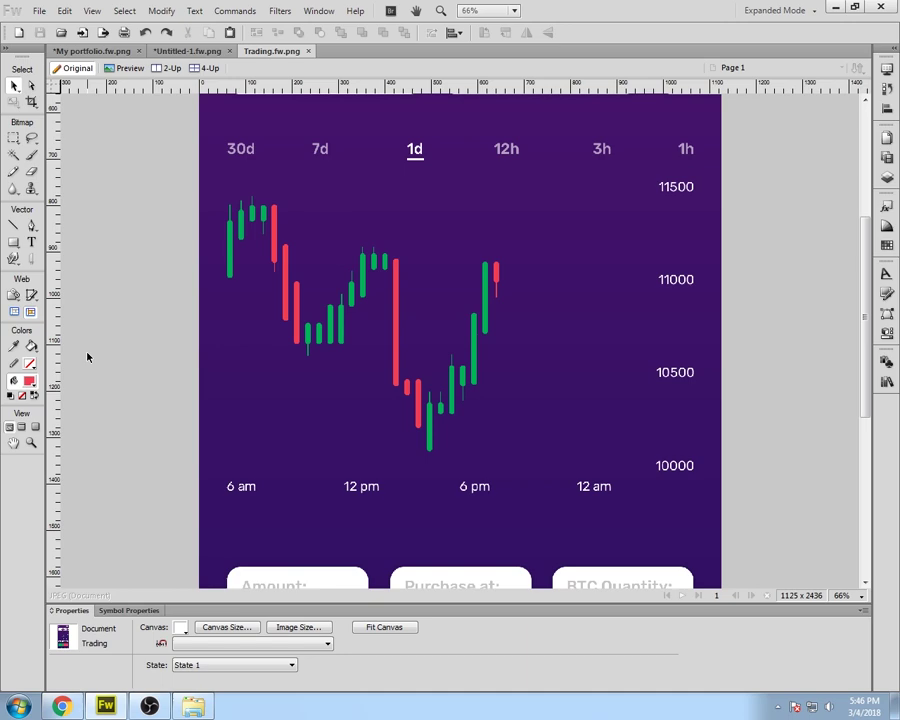
scroll(87, 357, "down", 5)
scroll(87, 357, "down", 2)
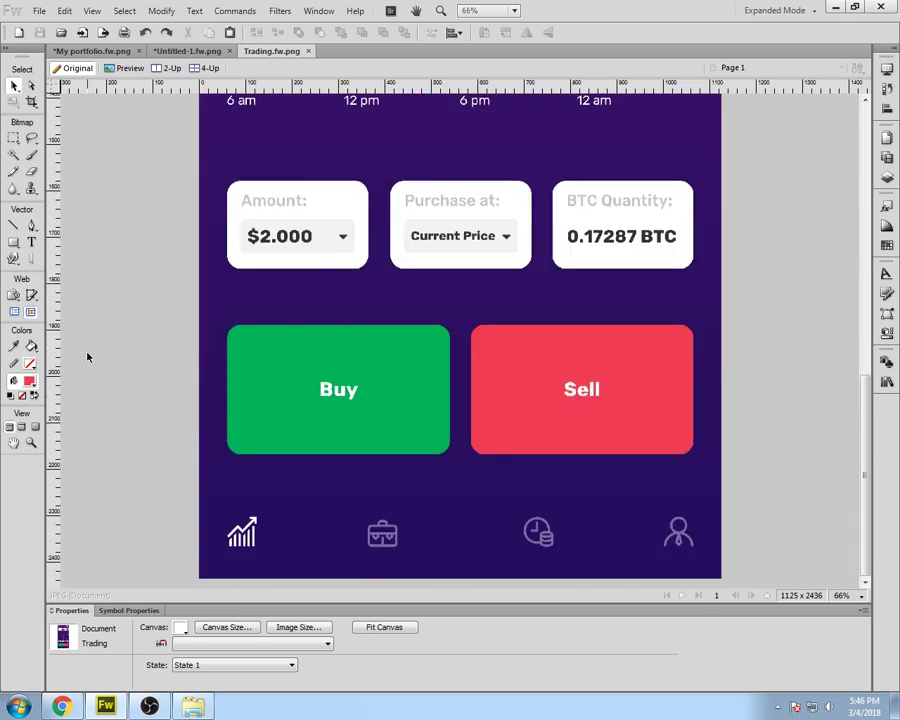
scroll(86, 357, "up", 12)
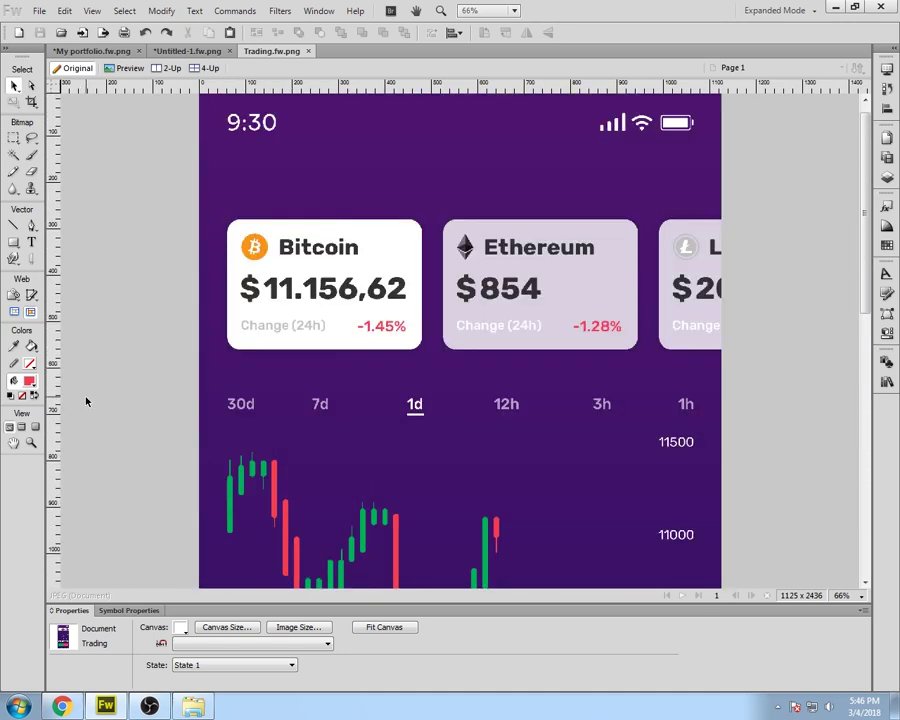
scroll(86, 401, "down", 7)
scroll(170, 262, "up", 3)
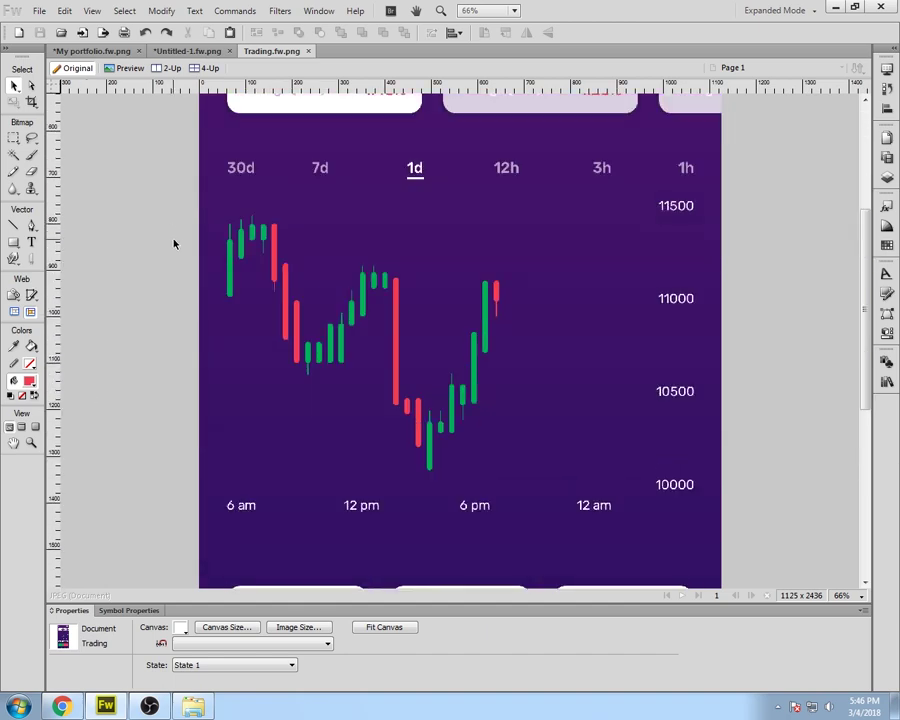
left_click_drag(165, 200, 640, 400)
scroll(139, 519, "up", 4)
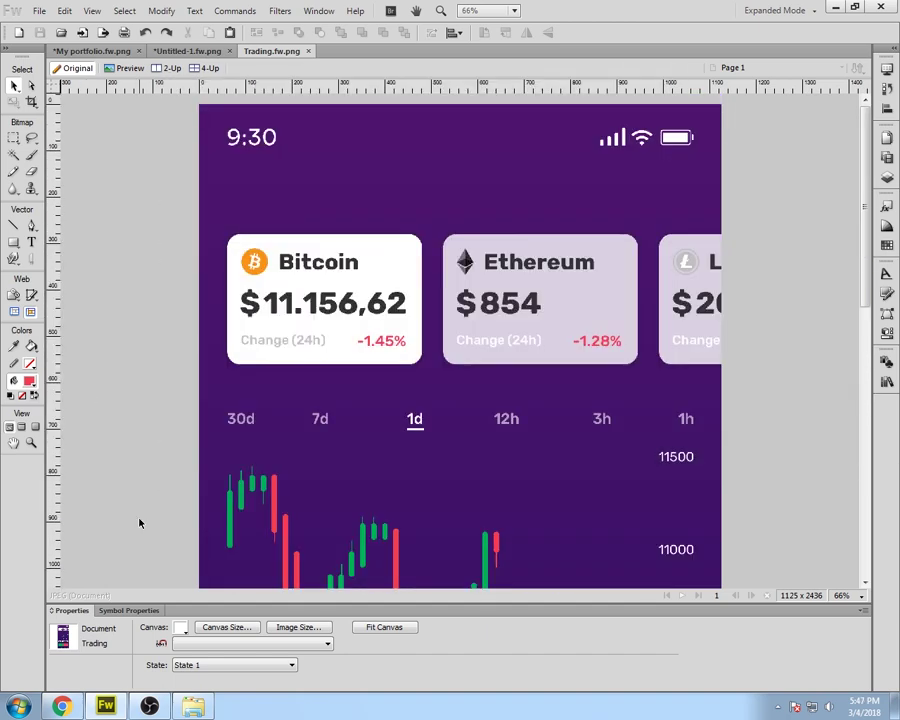
scroll(150, 515, "down", 2)
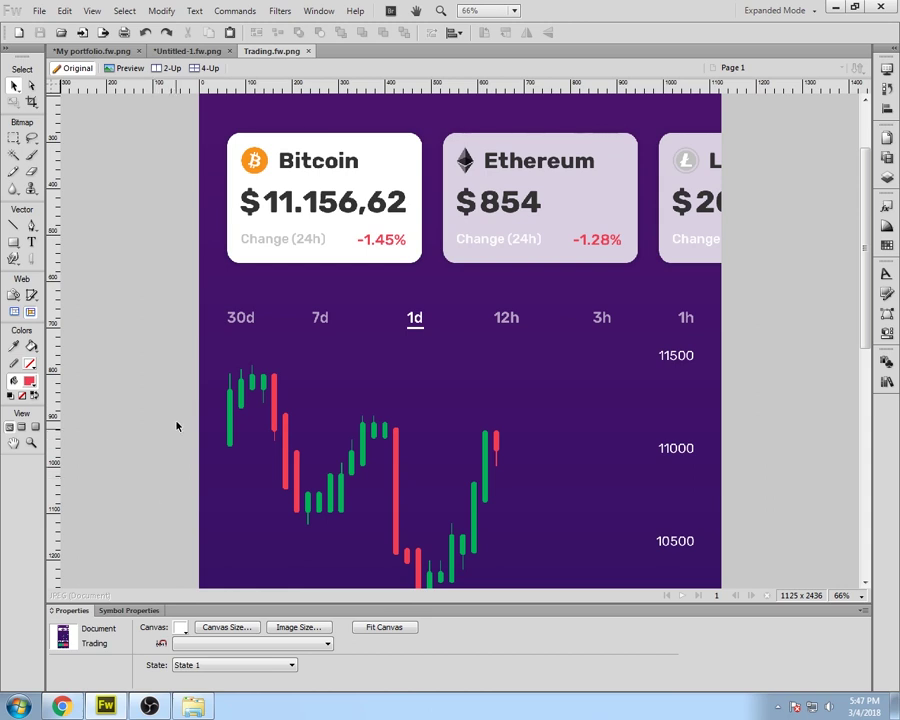
Step: Review the candlestick chart, order fields, Buy and Sell buttons and navigation icons once more, ending at the status bar and coin cards
scroll(177, 422, "down", 3)
scroll(177, 422, "down", 1)
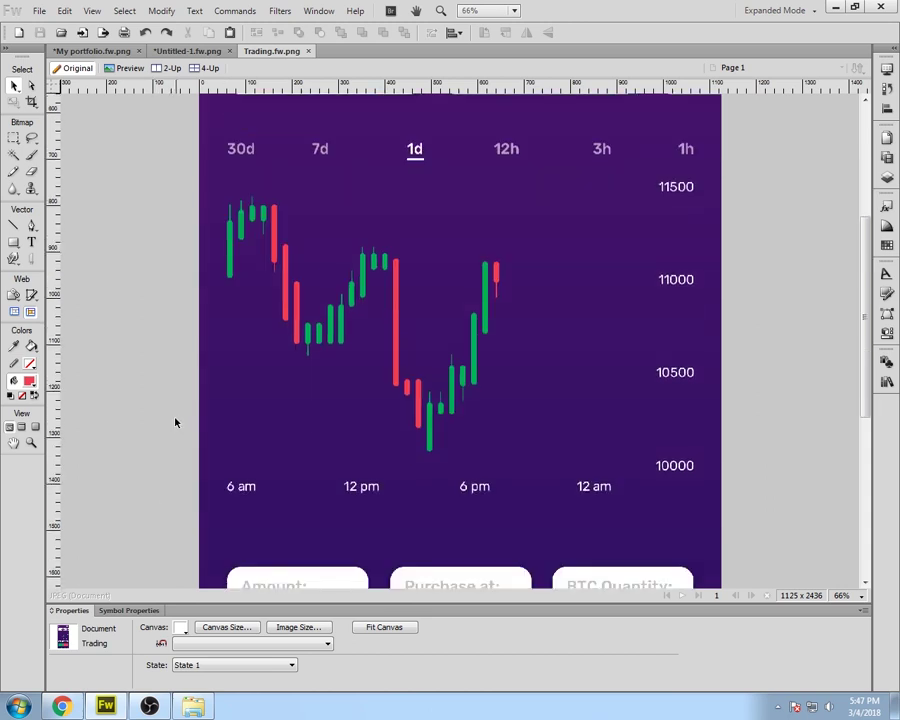
scroll(175, 422, "down", 3)
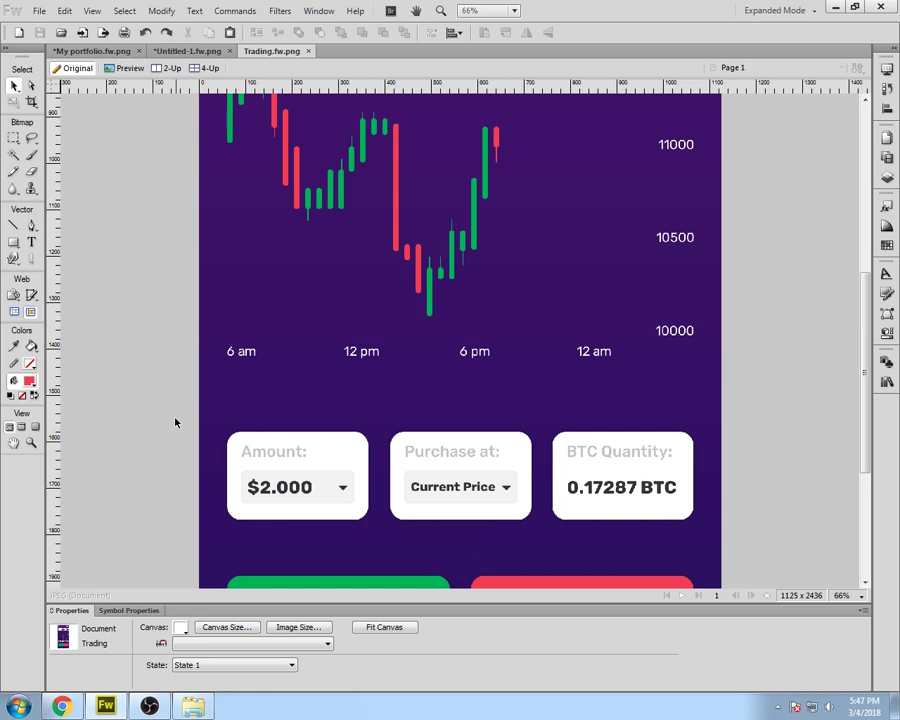
scroll(175, 422, "up", 3)
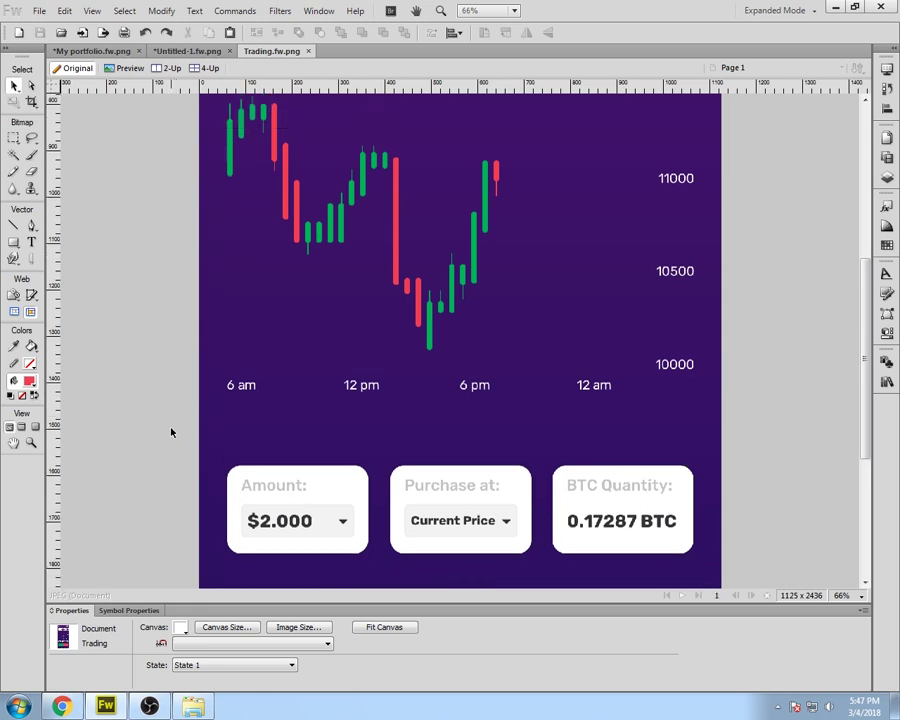
scroll(171, 432, "up", 2)
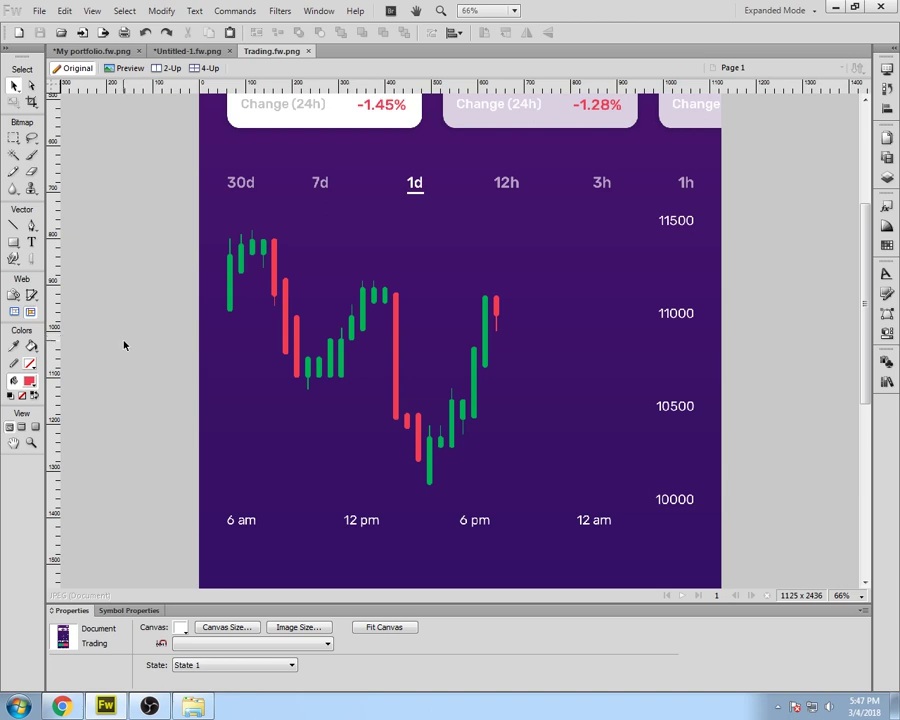
scroll(124, 345, "down", 10)
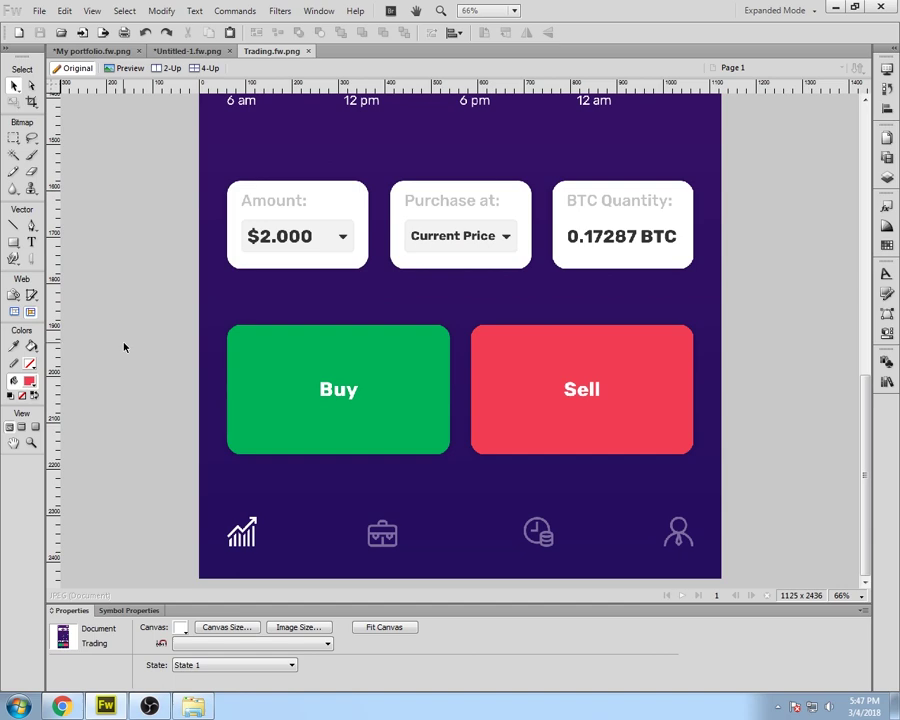
scroll(124, 345, "up", 12)
scroll(115, 407, "up", 2)
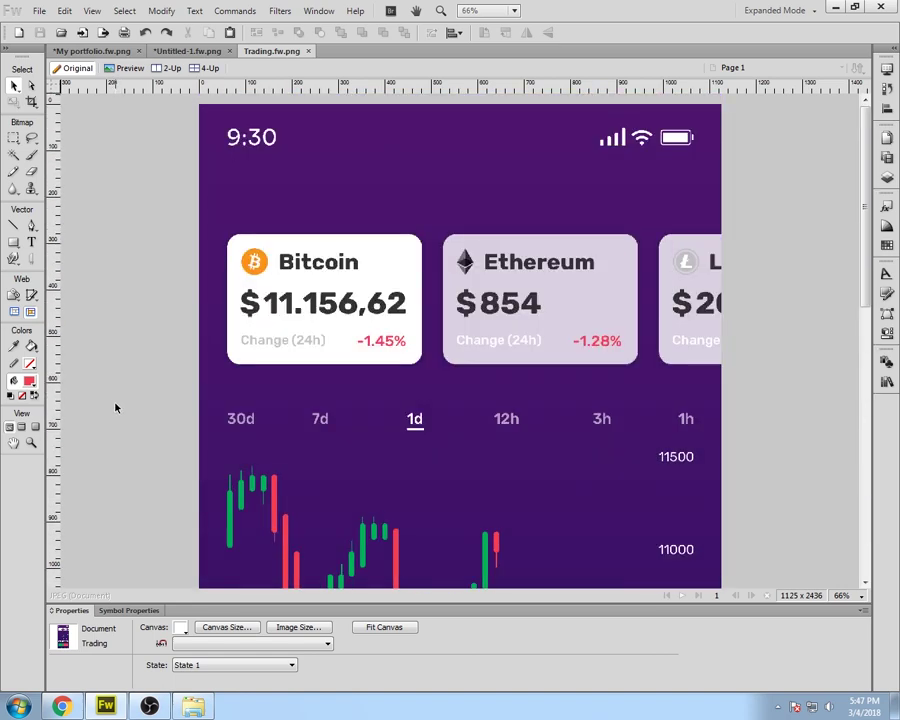